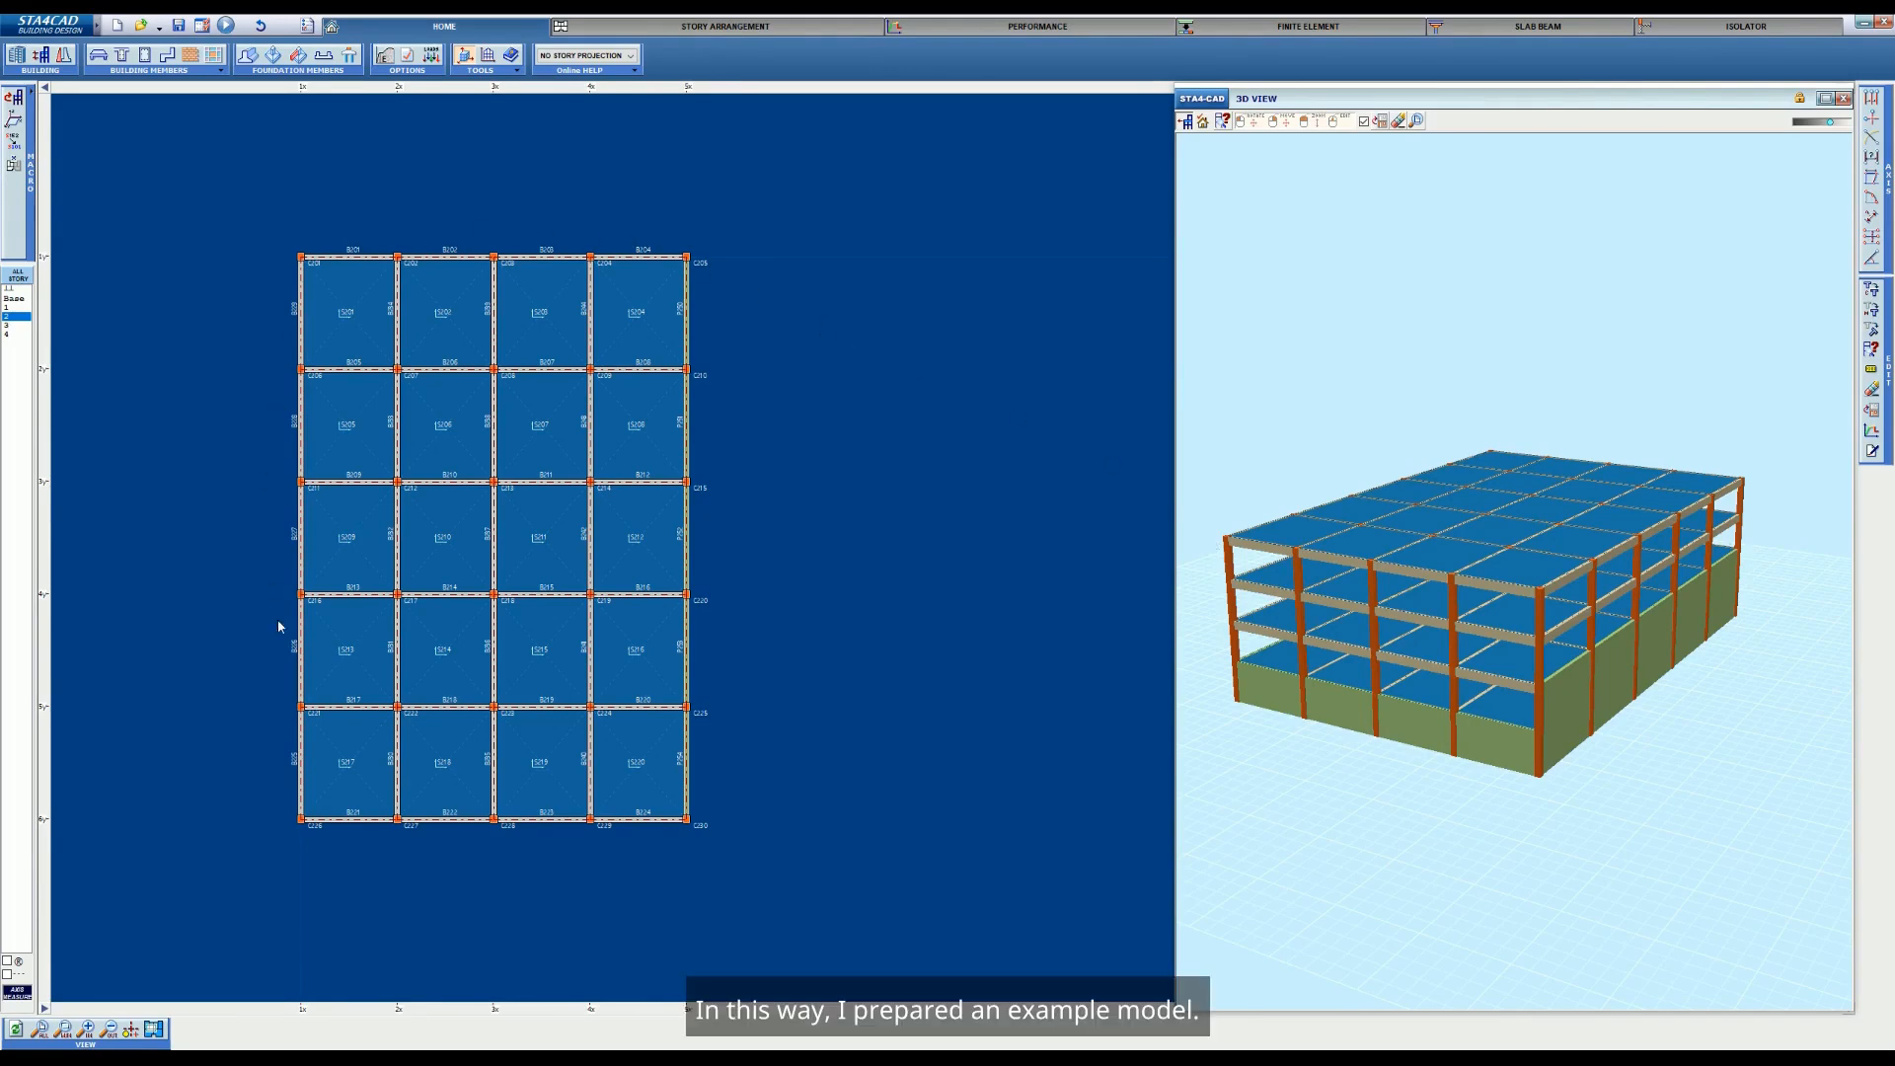
# On story 1, generate the building soil location polygon around the floor plan in the soil pressure loads
pyautogui.moveTo(1301, 763)
pyautogui.mouseDown()
pyautogui.moveTo(1708, 756)
pyautogui.moveTo(1275, 774)
pyautogui.mouseUp()
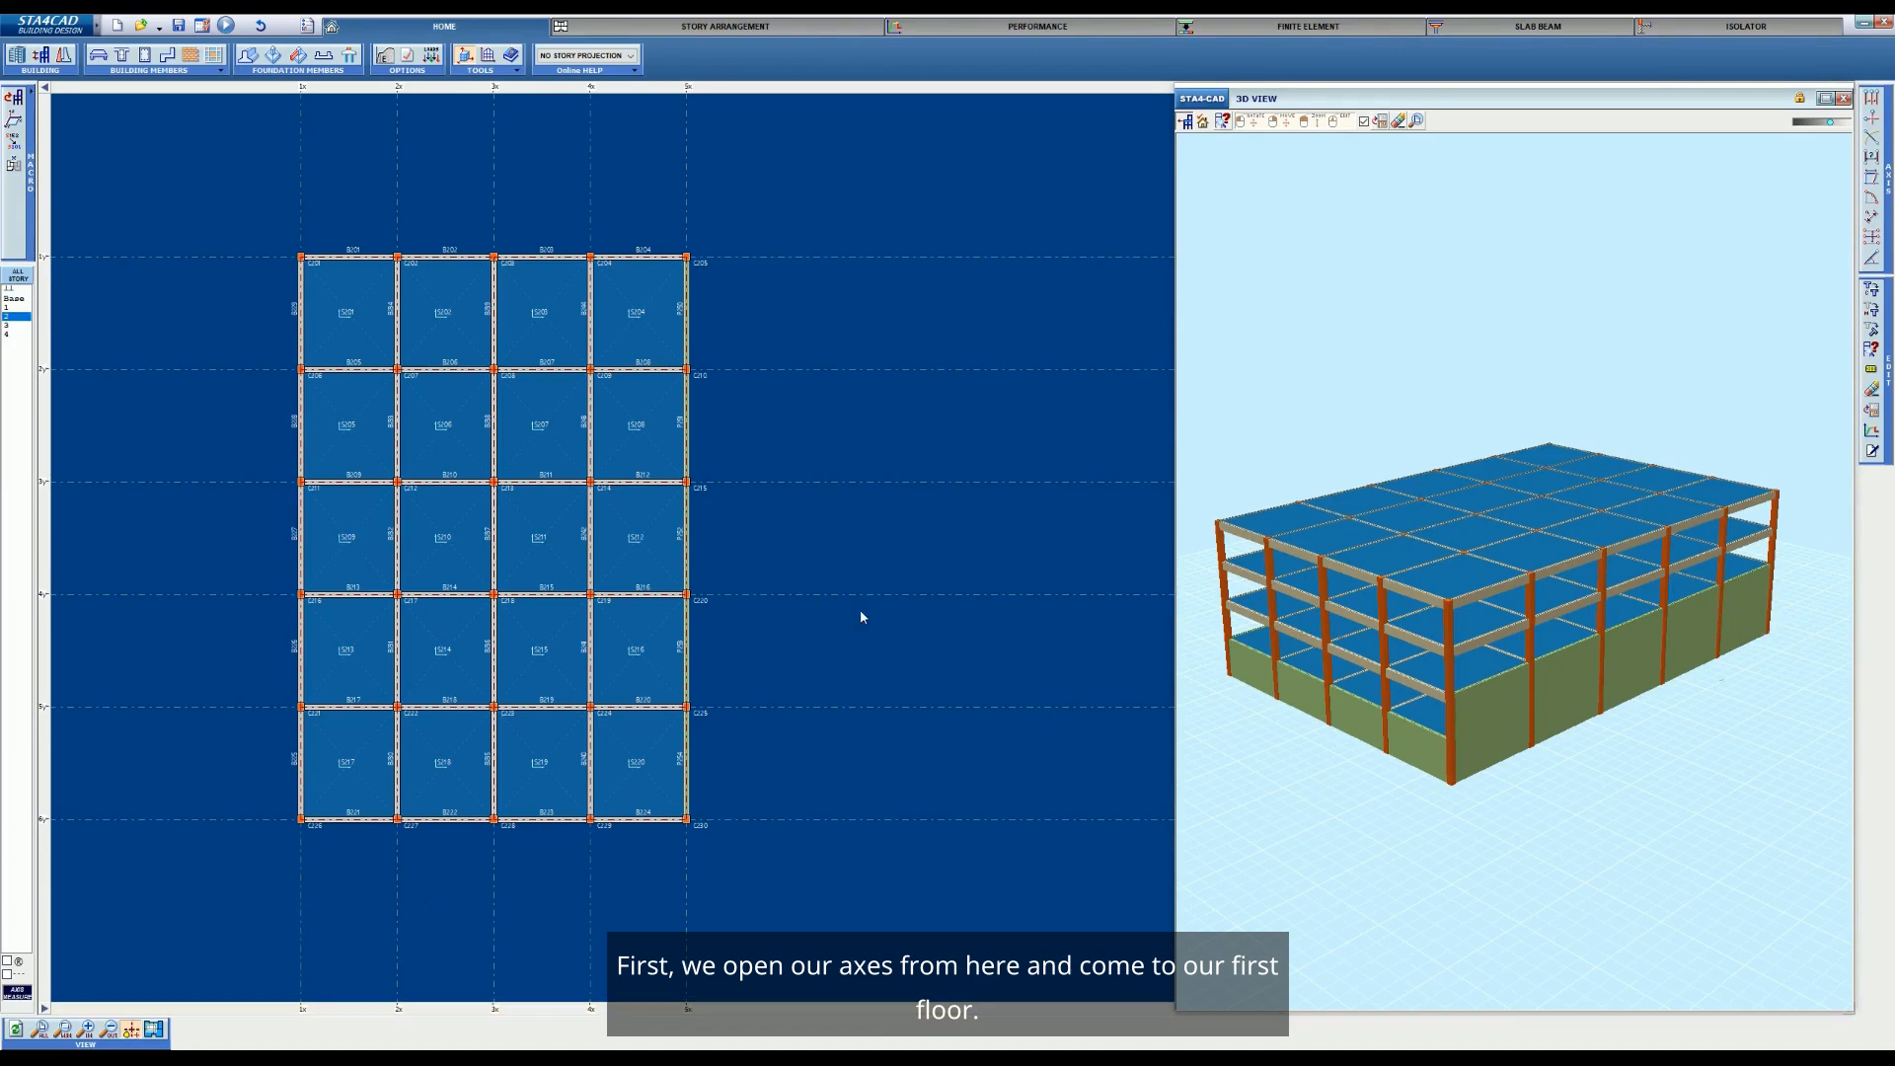
pyautogui.click(16, 308)
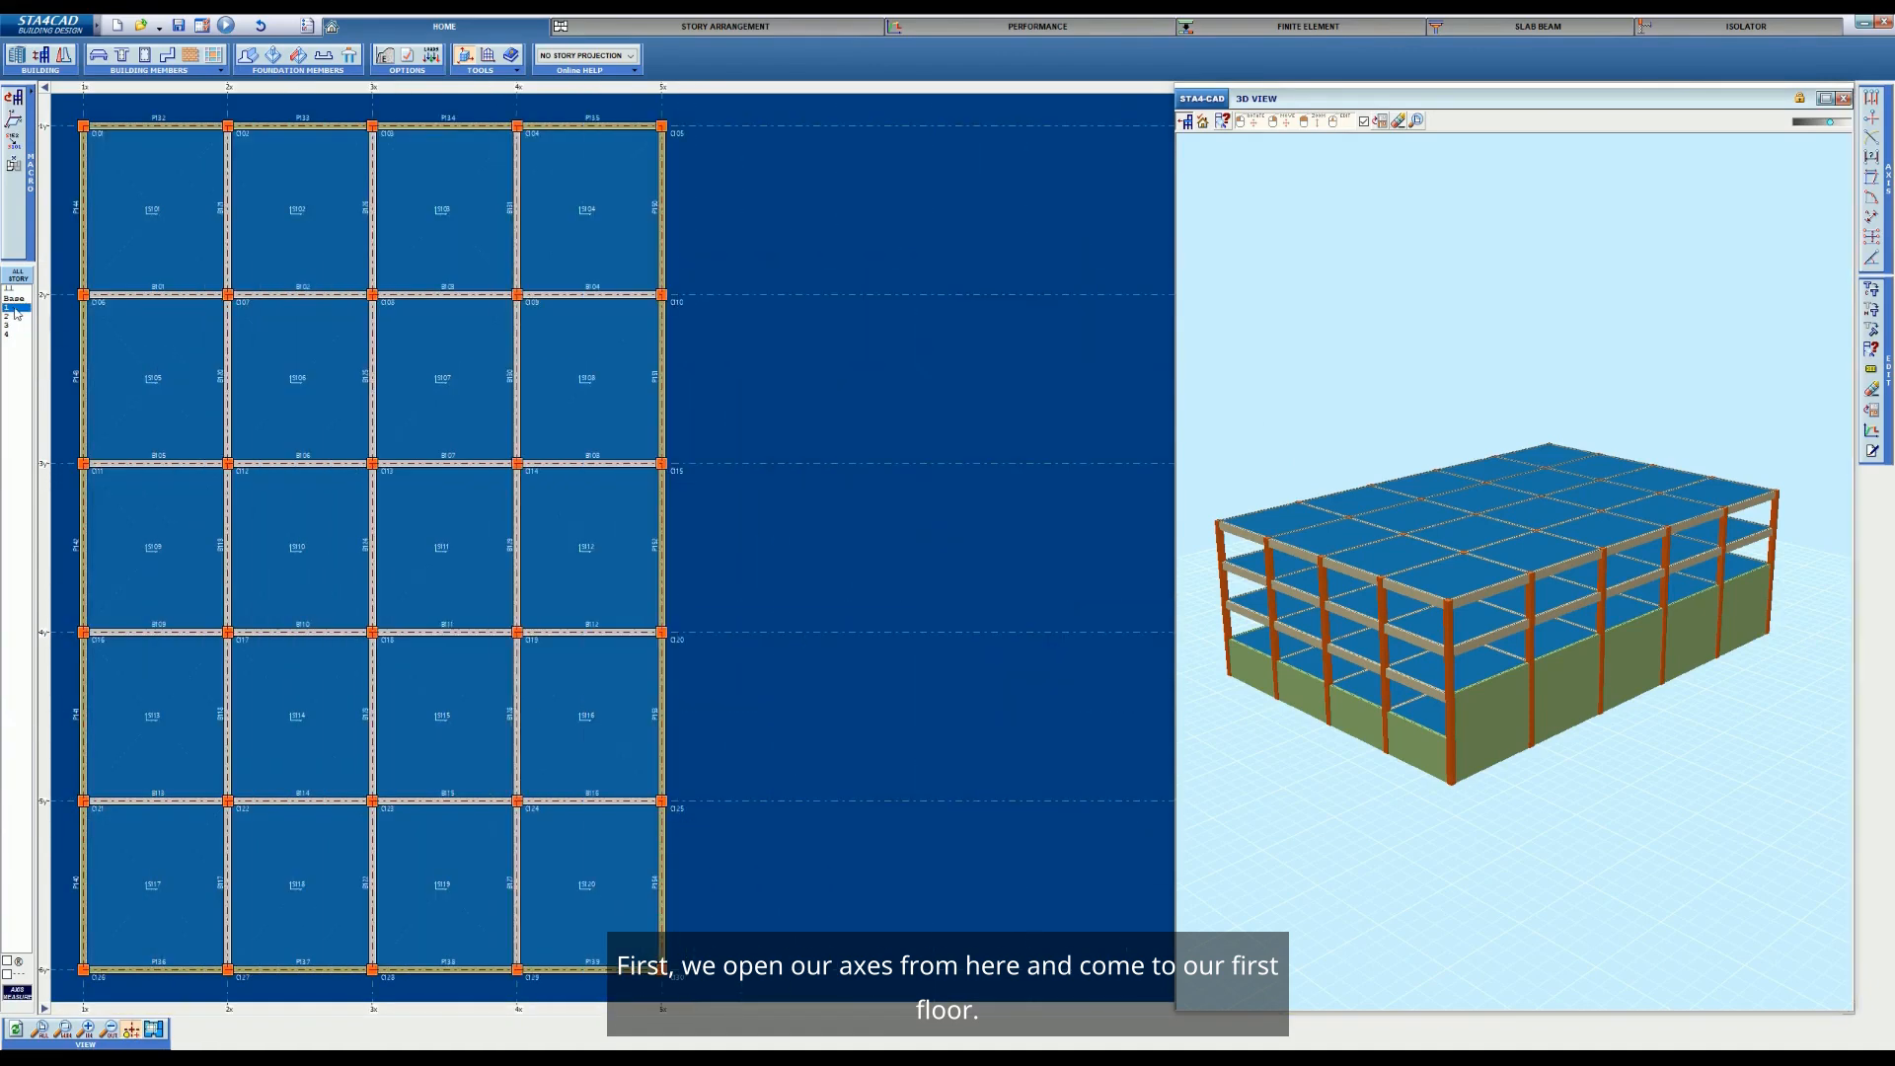
pyautogui.scroll(-2, 740, 415)
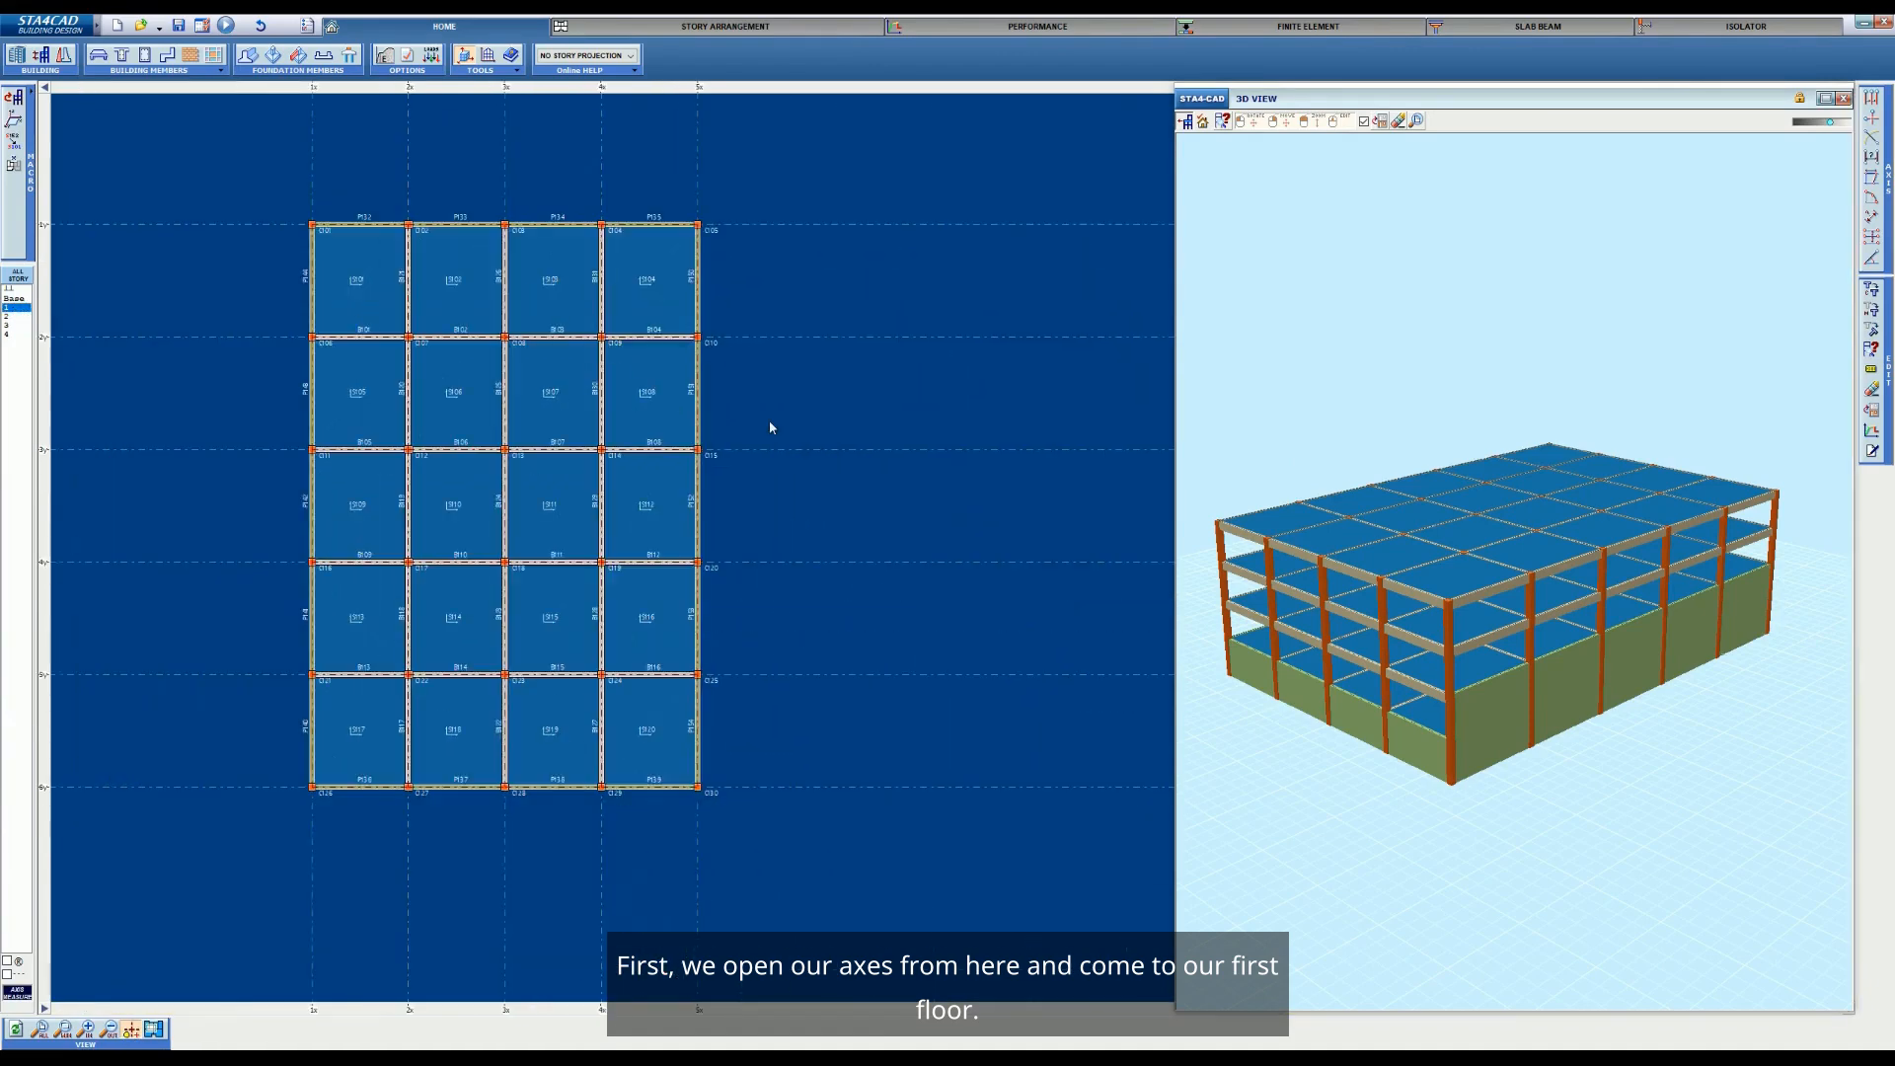
pyautogui.click(64, 58)
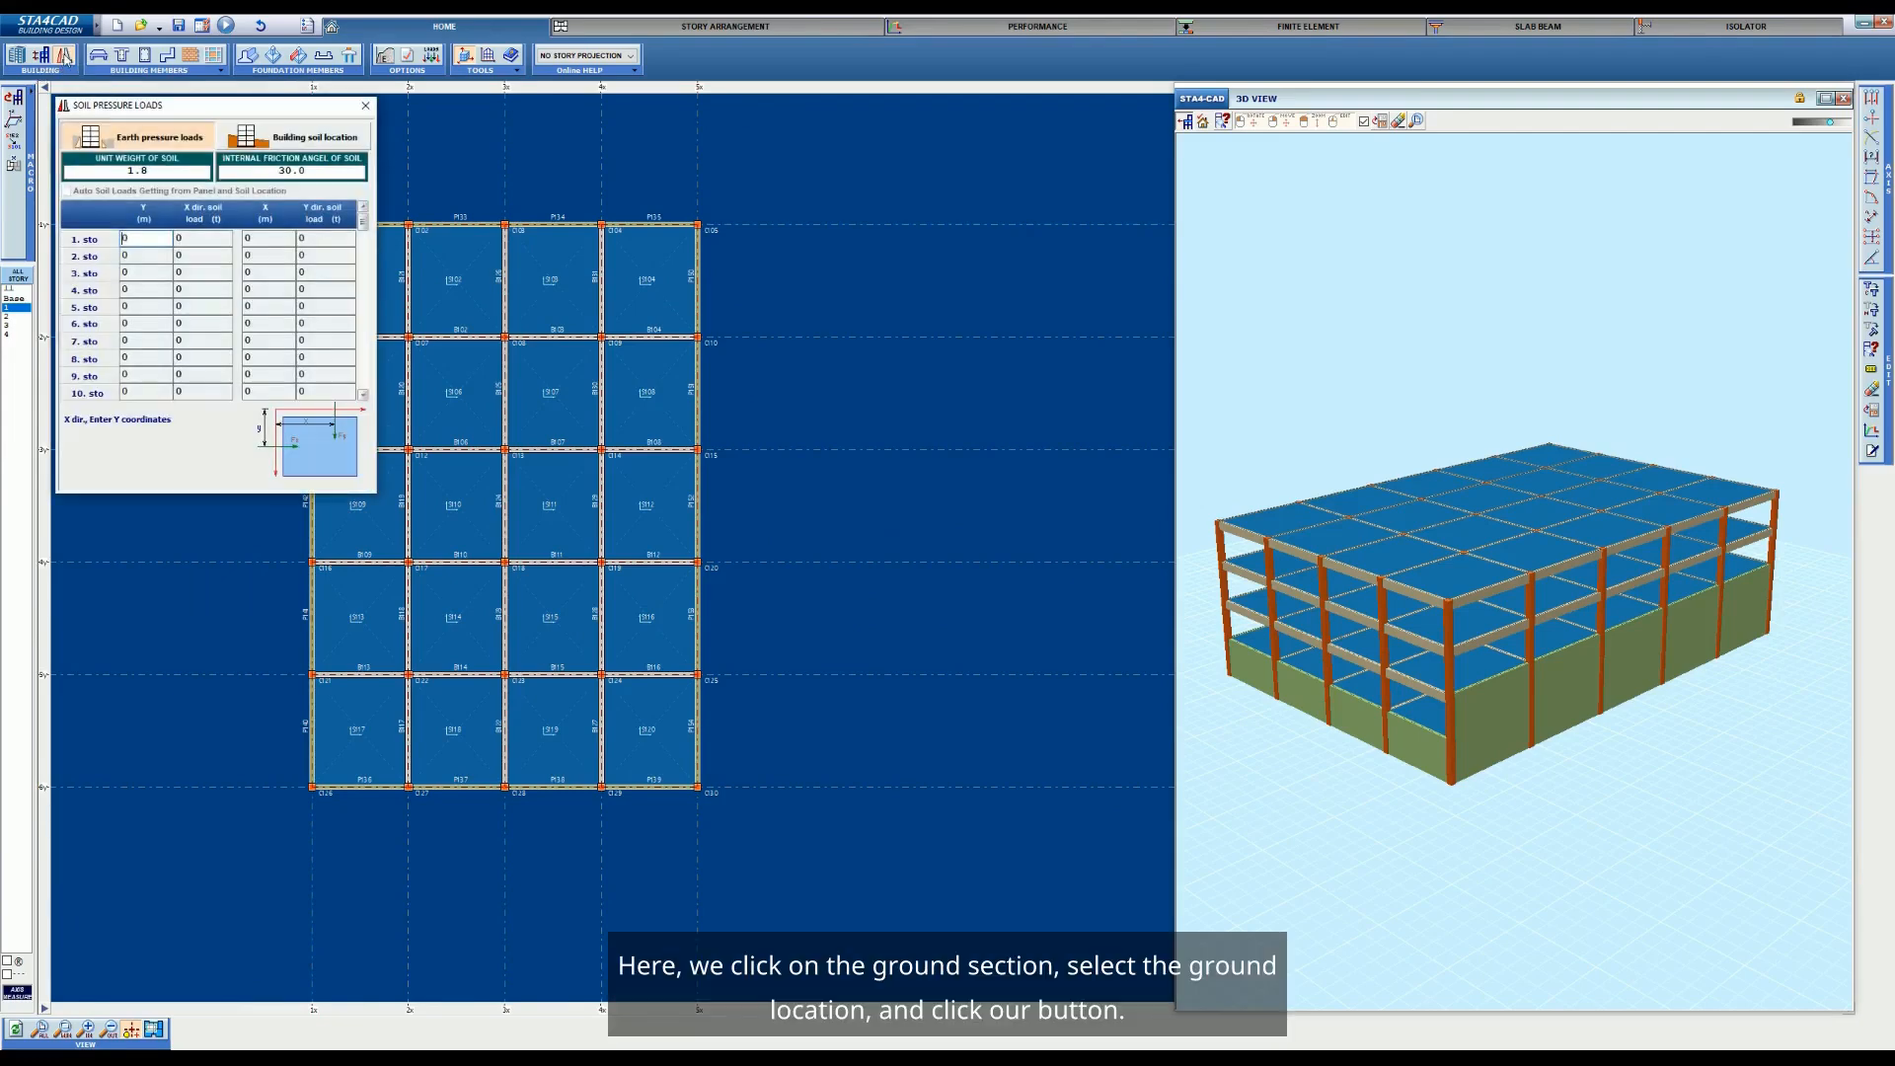
pyautogui.click(296, 144)
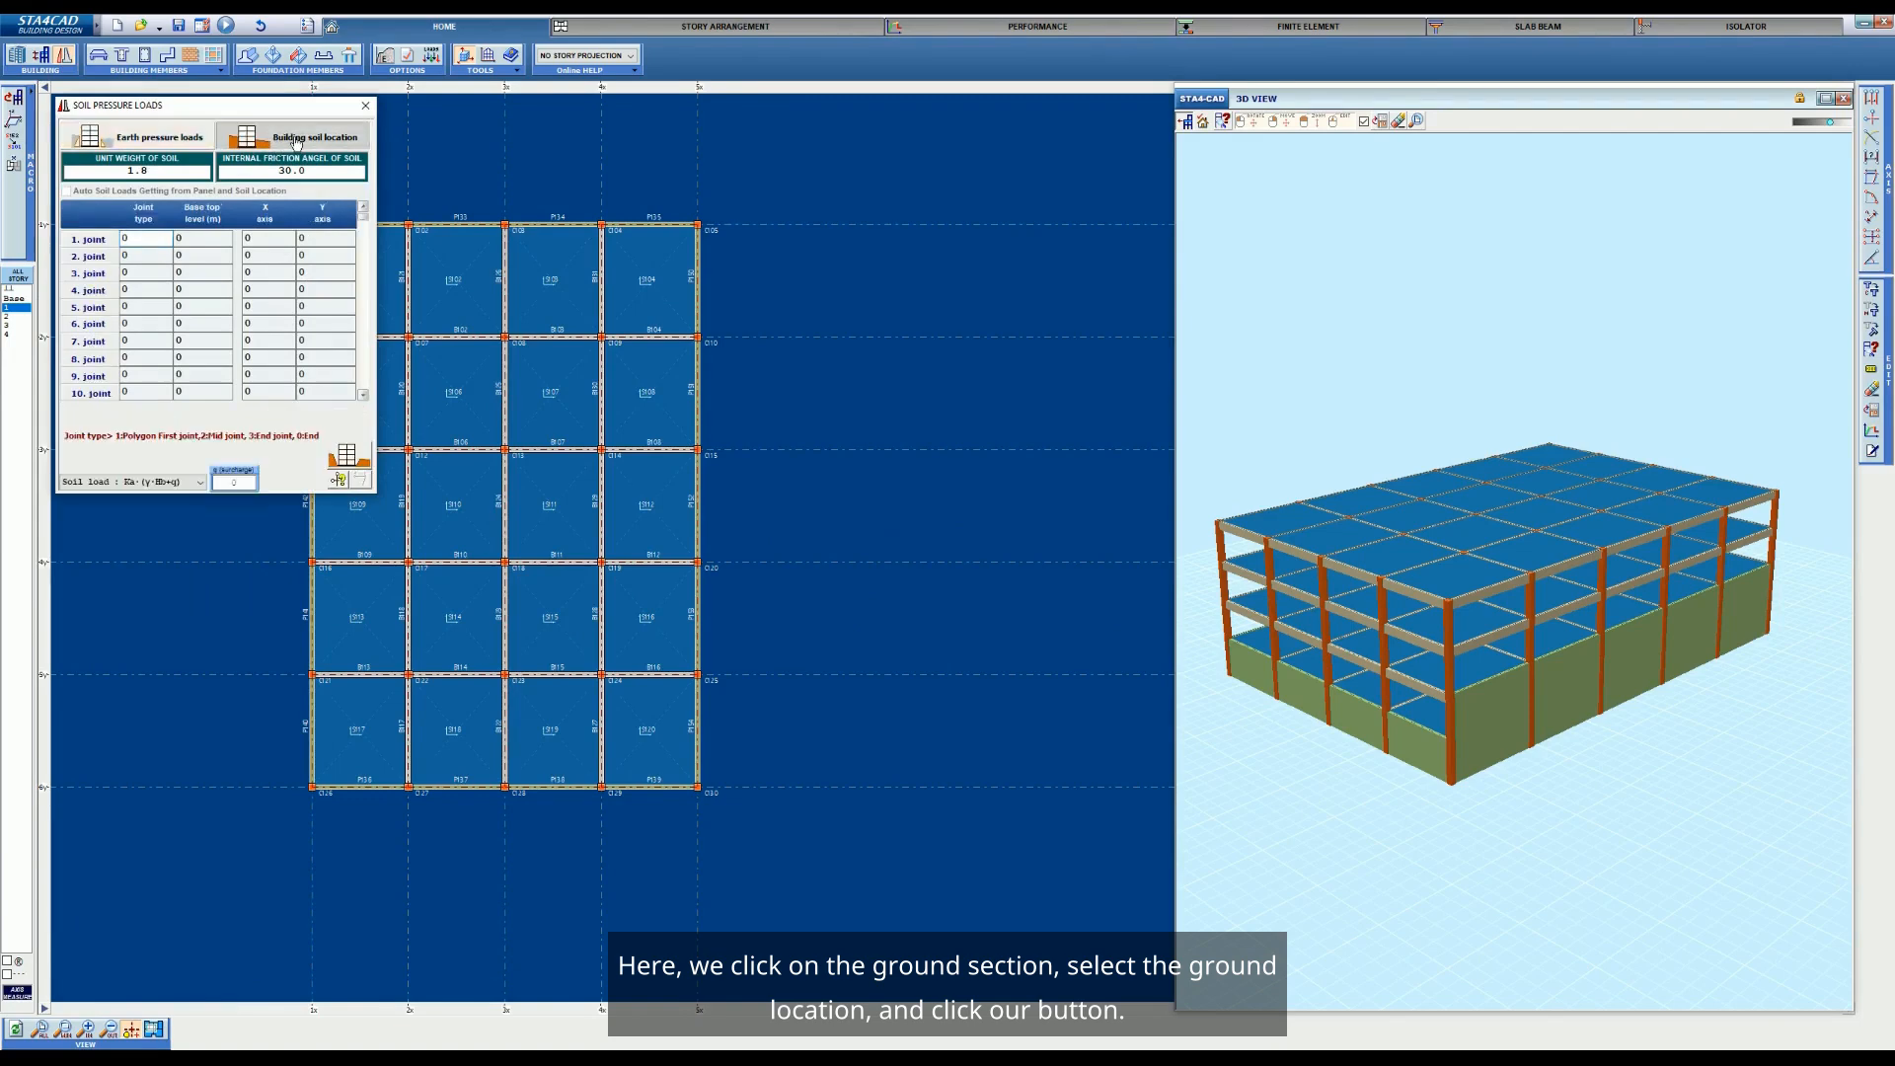
pyautogui.click(348, 457)
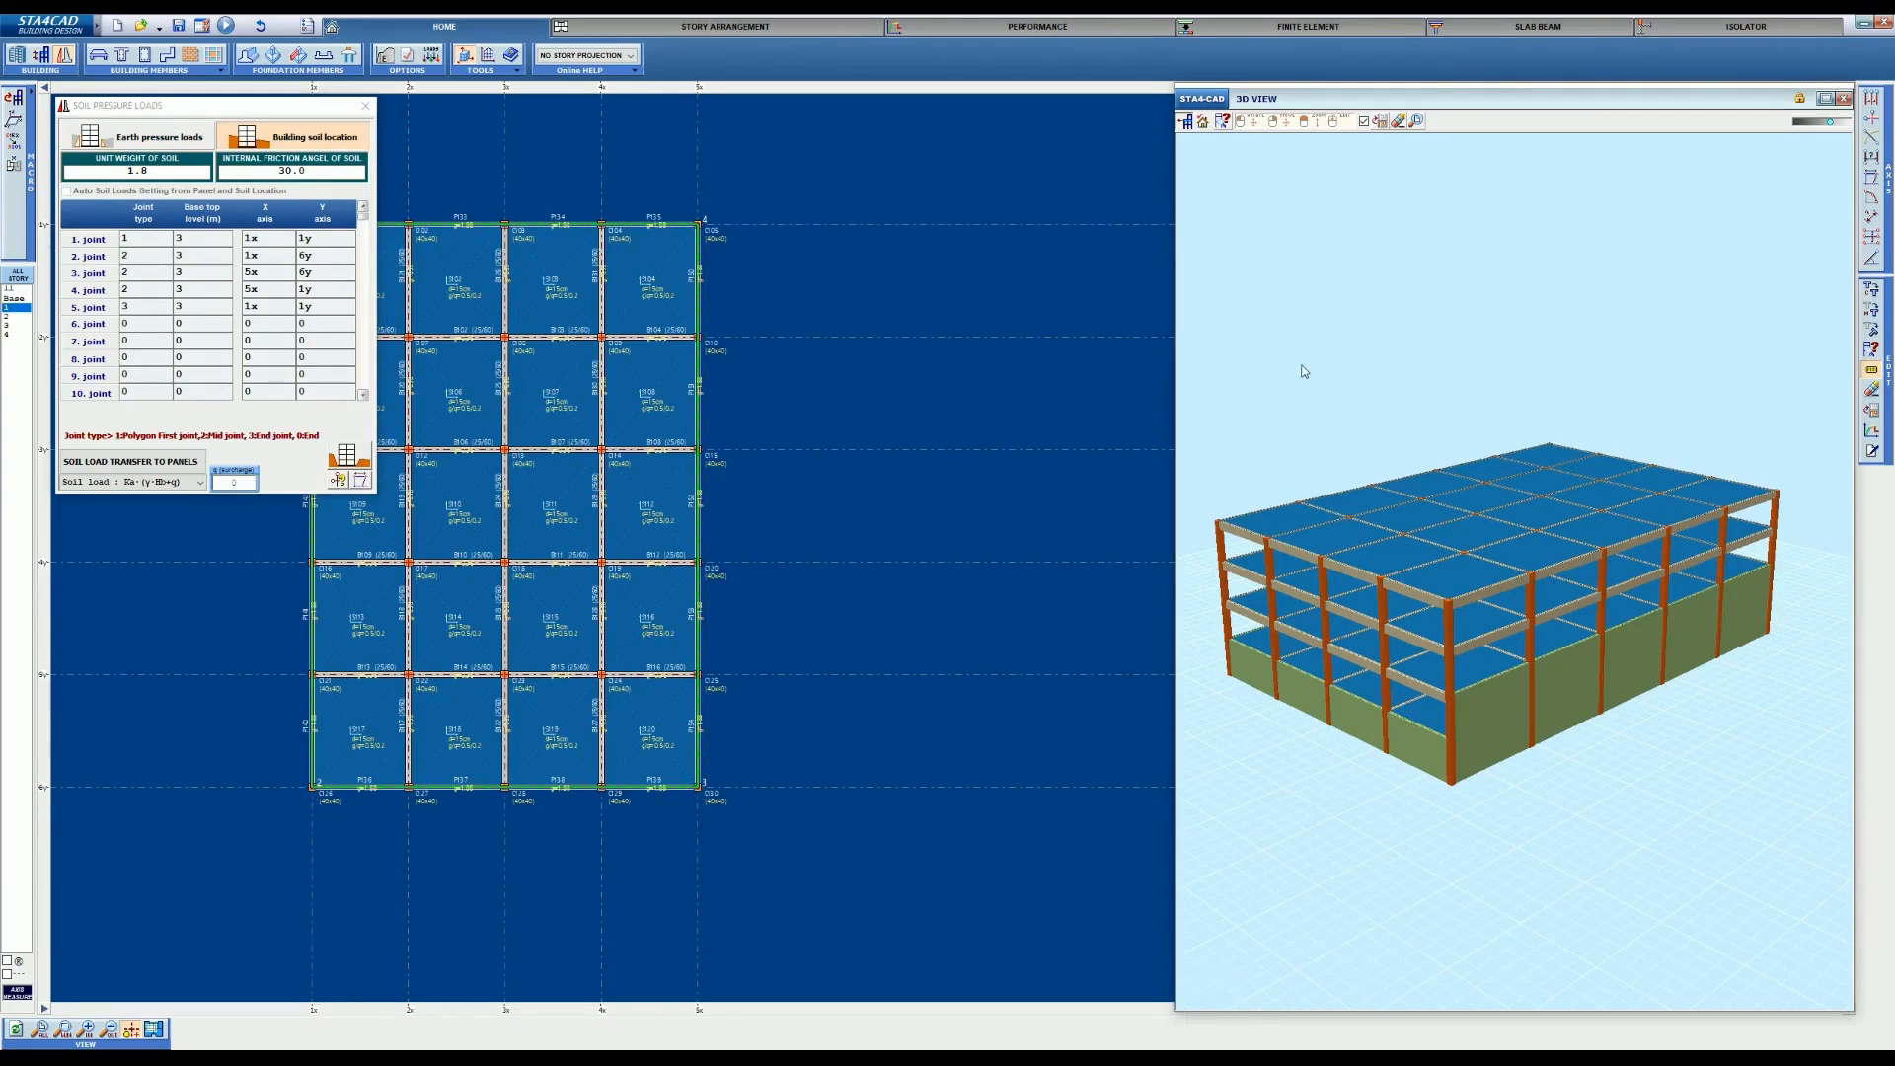
# Enable soil drawing in the 3D view options and inspect the soil around the building
pyautogui.moveTo(1296, 362); pyautogui.dragTo(1314, 363)
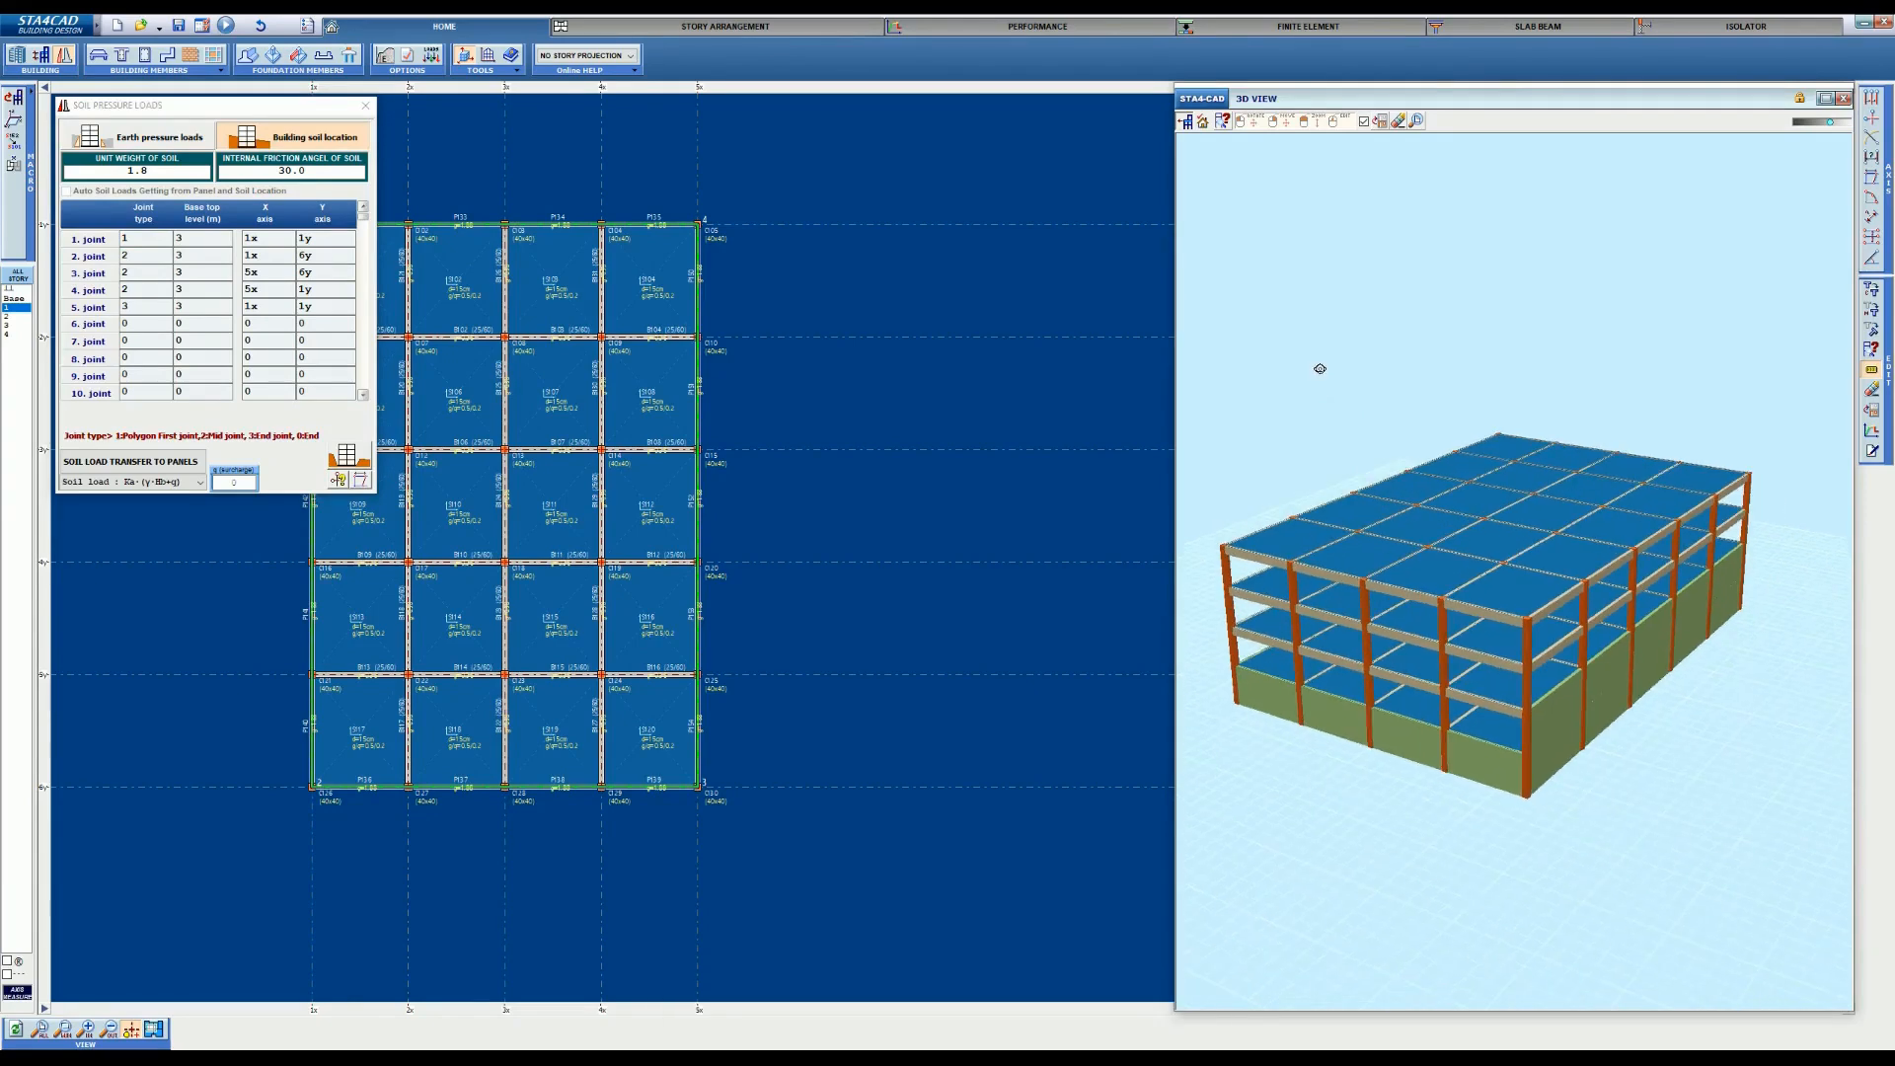
pyautogui.click(1204, 122)
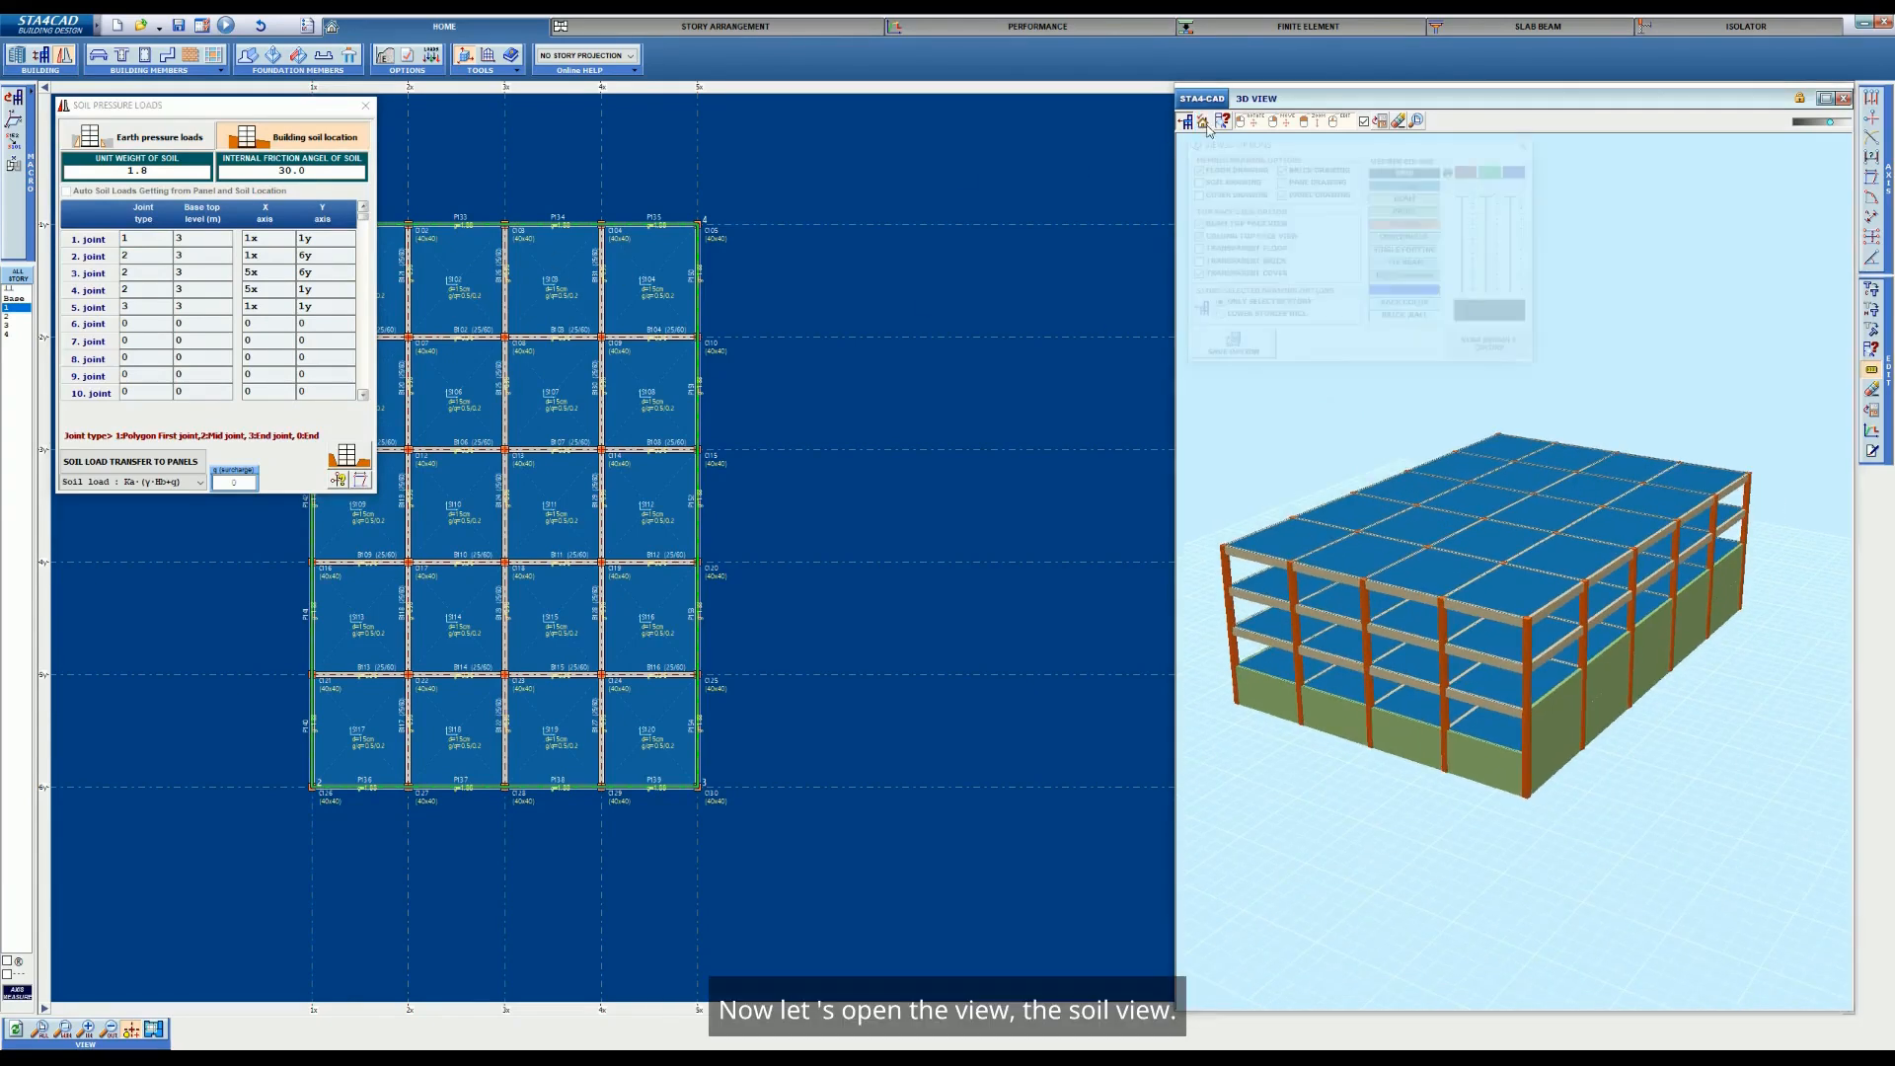
pyautogui.click(1194, 180)
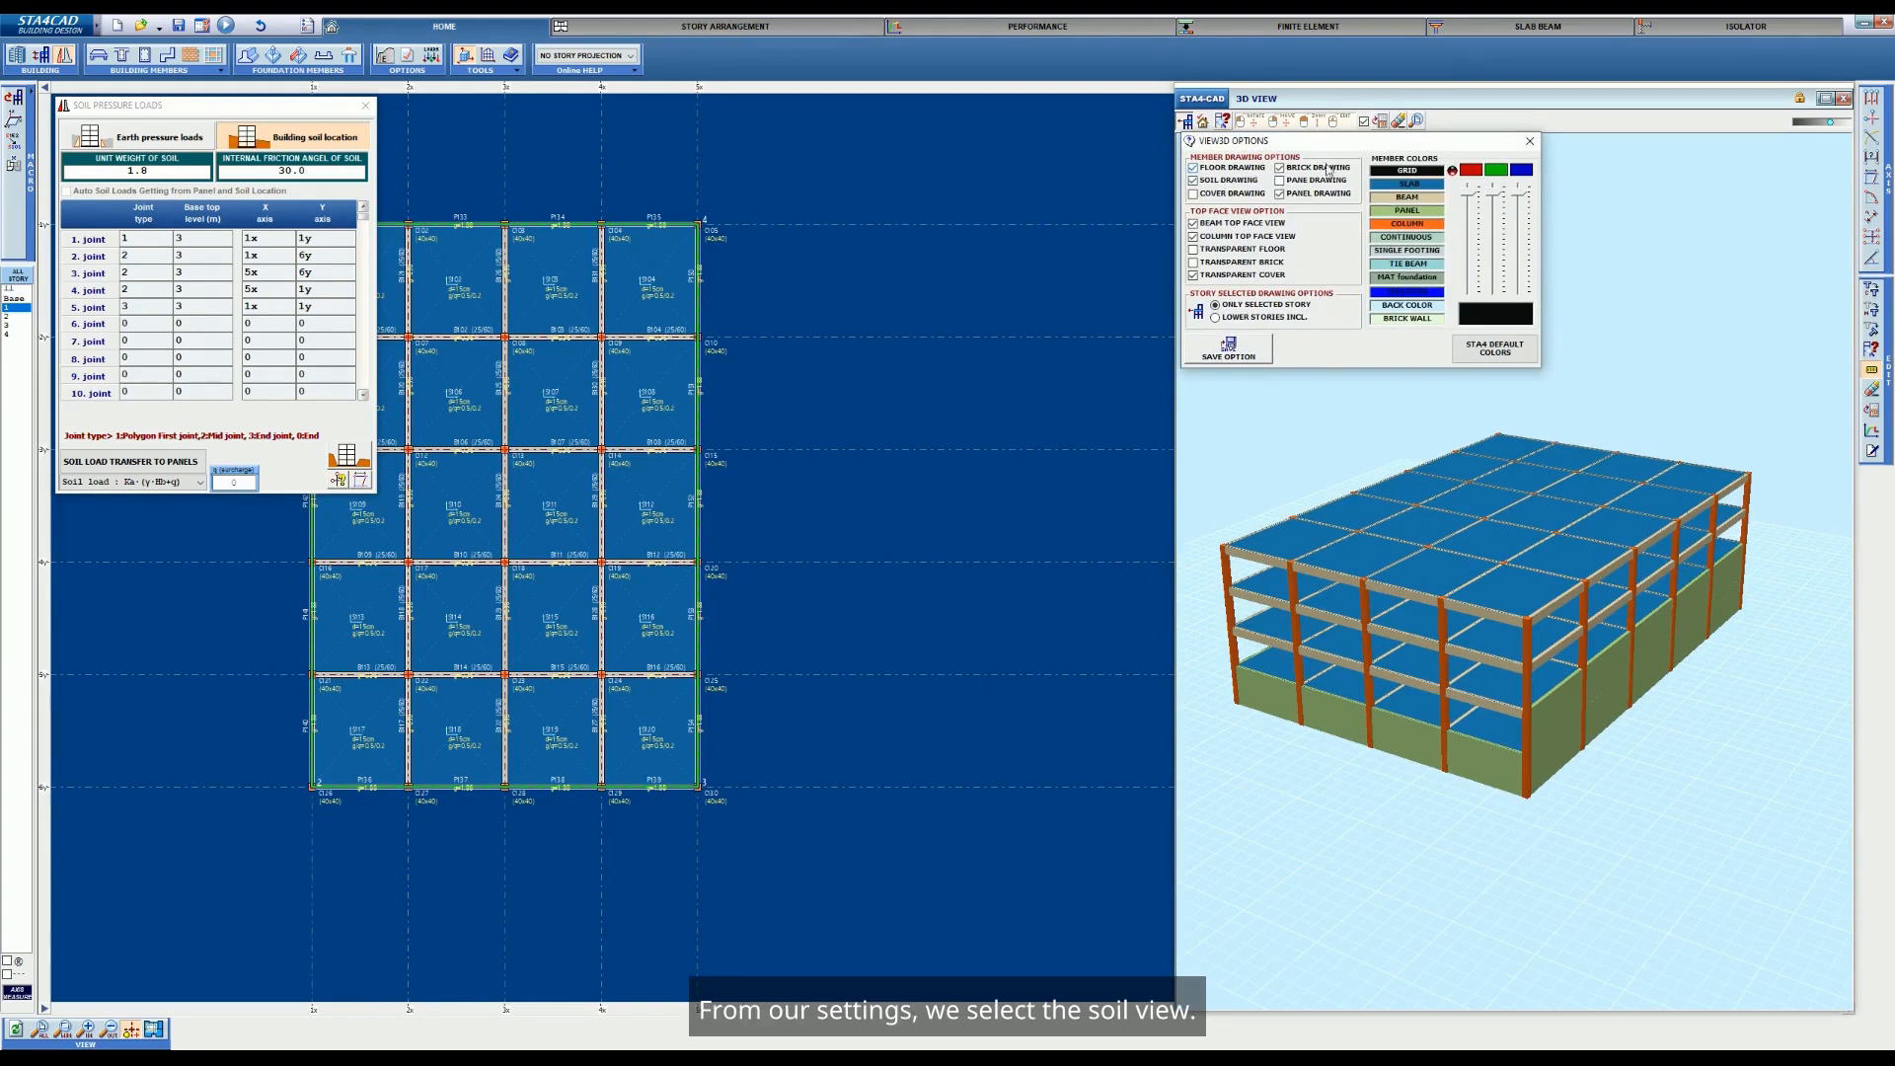
pyautogui.click(1529, 141)
pyautogui.moveTo(1501, 300); pyautogui.dragTo(1551, 308)
pyautogui.moveTo(1663, 717); pyautogui.dragTo(1701, 735)
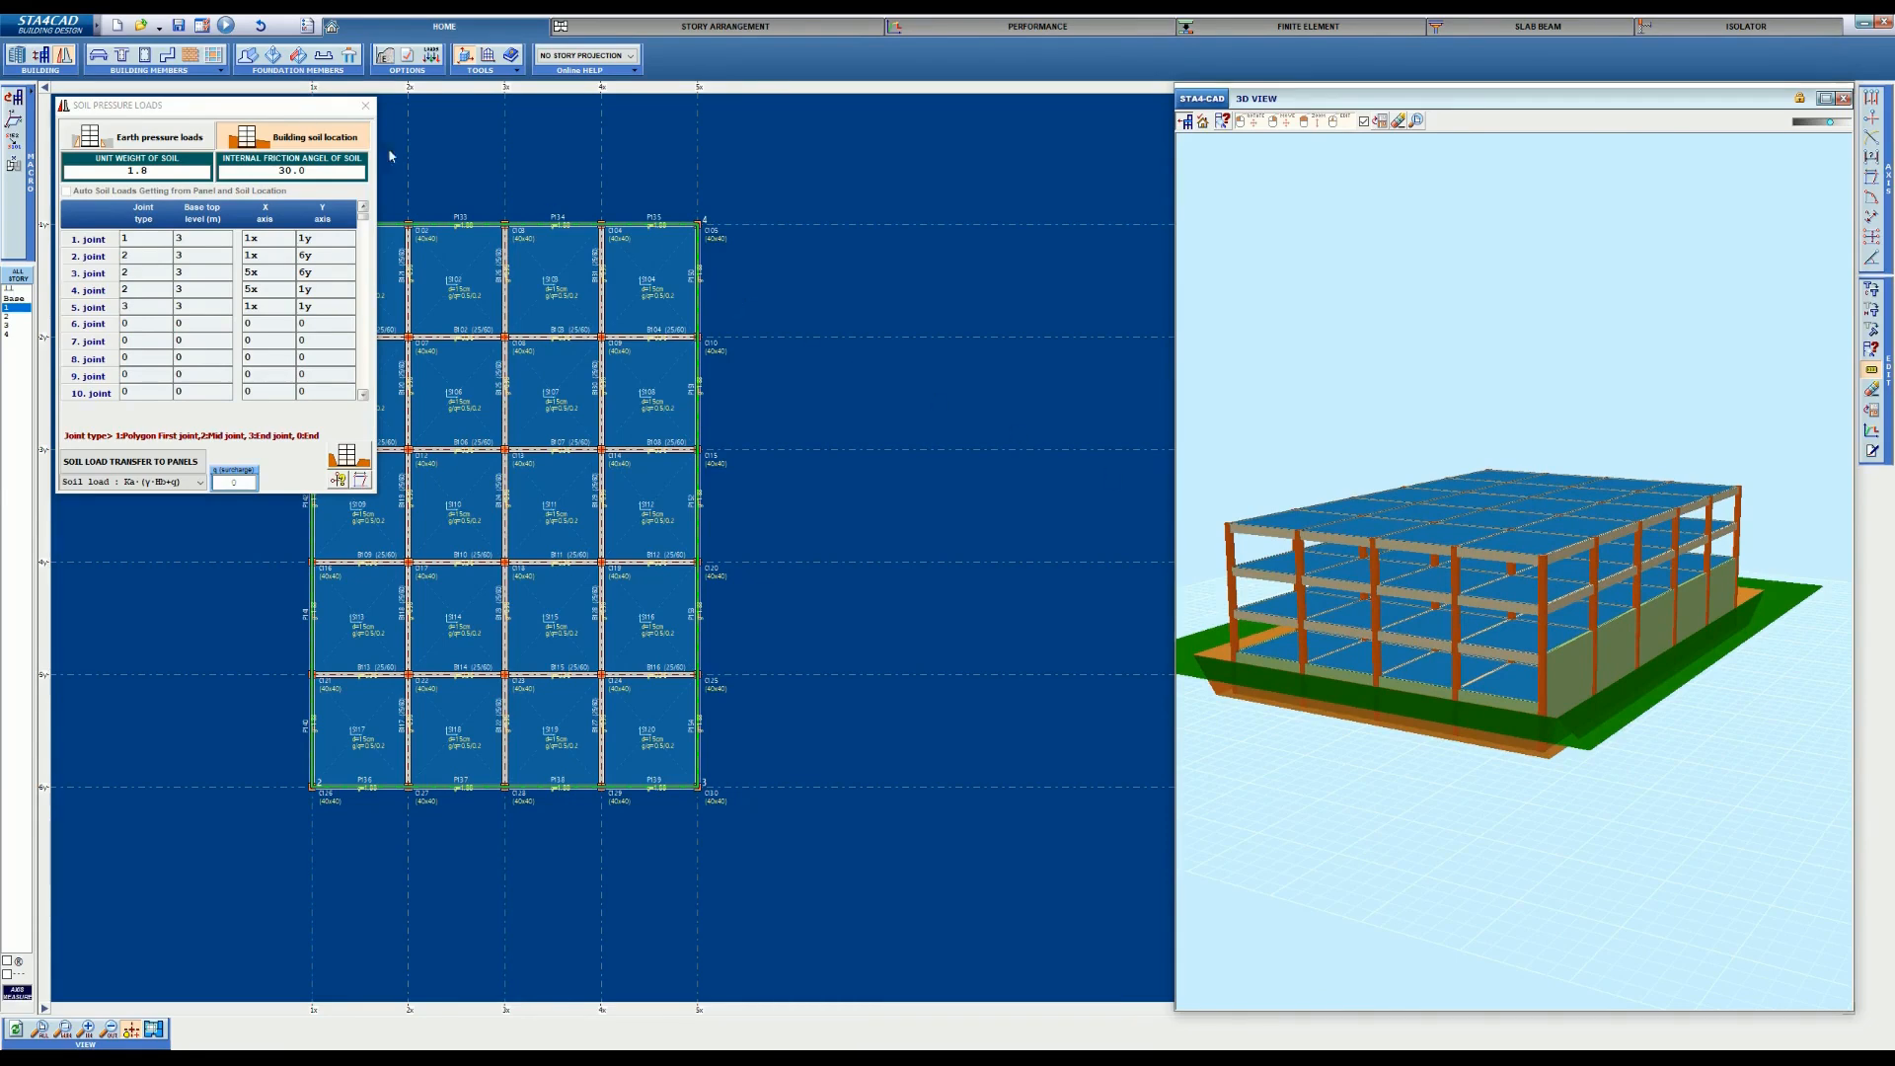
# Examine the joint types of the soil polygon's first, intermediate and end joints against the plan
pyautogui.moveTo(195, 105); pyautogui.dragTo(924, 205)
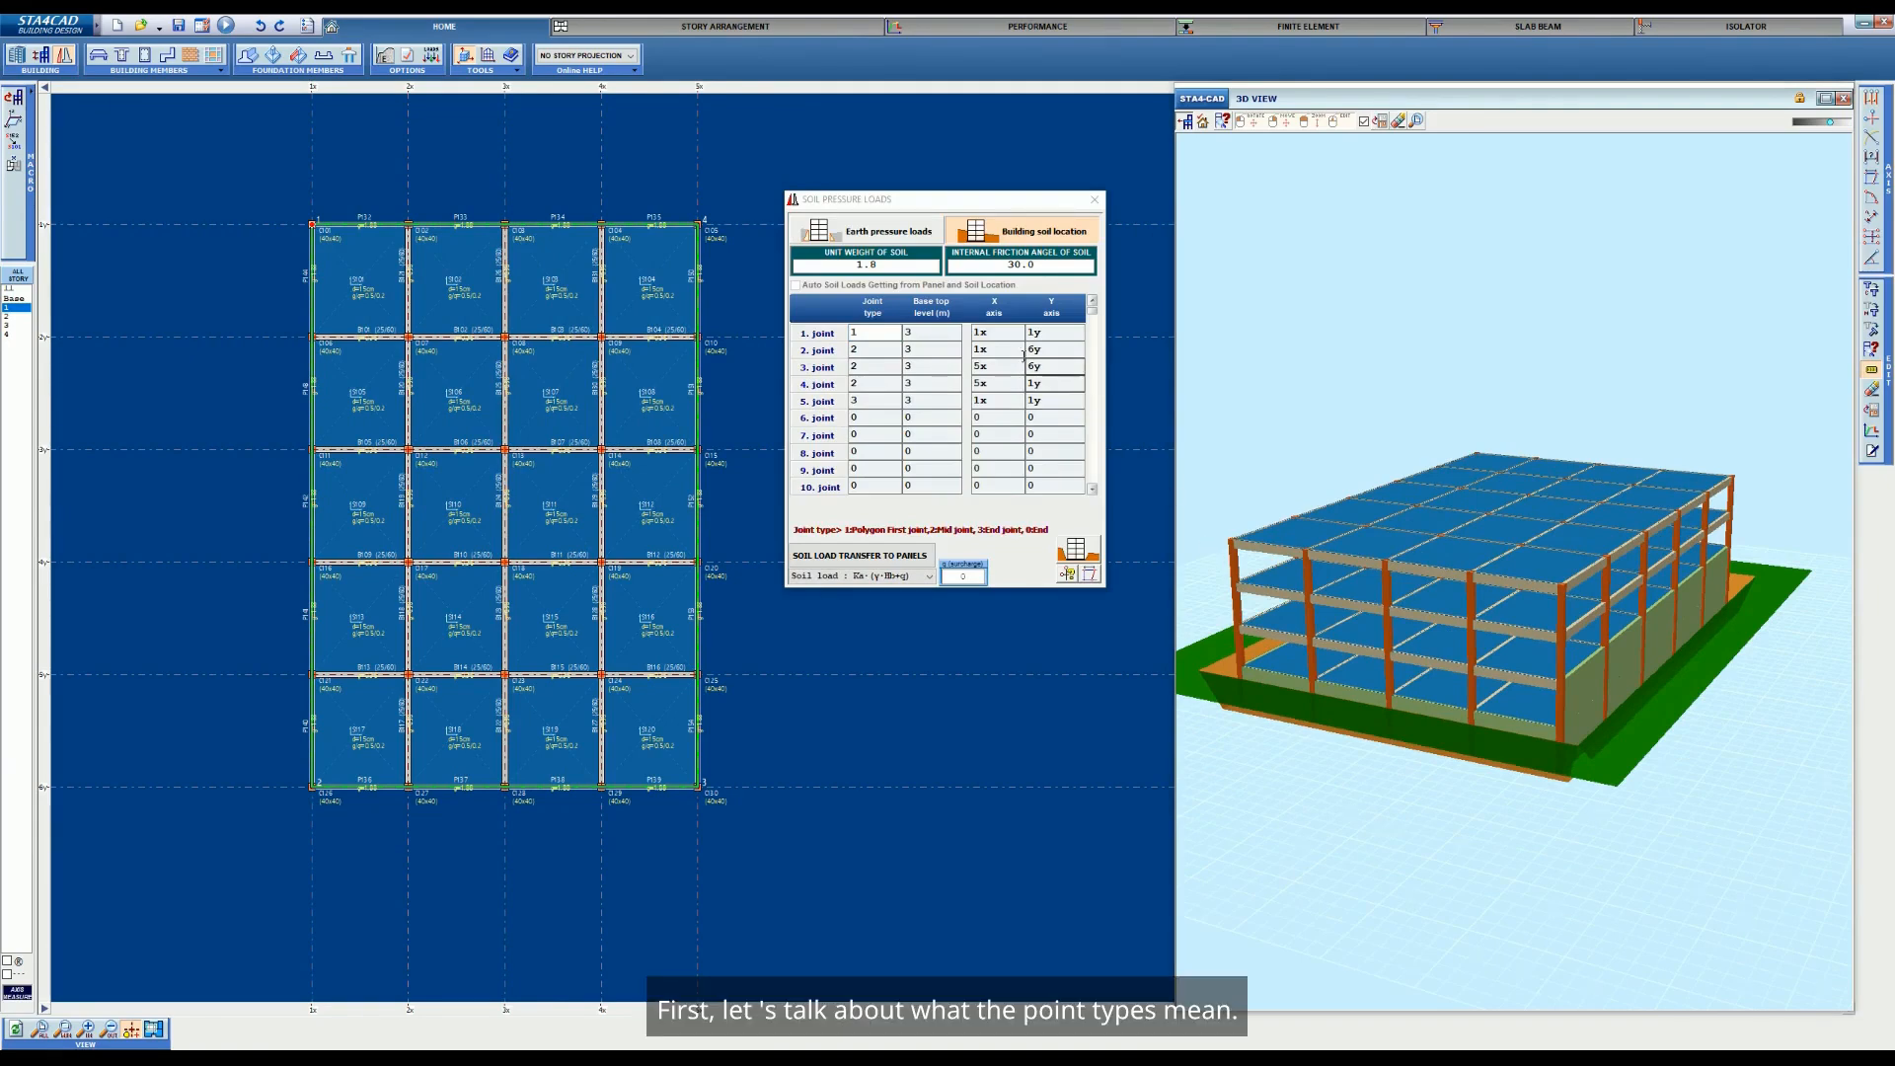
pyautogui.click(859, 334)
pyautogui.click(865, 382)
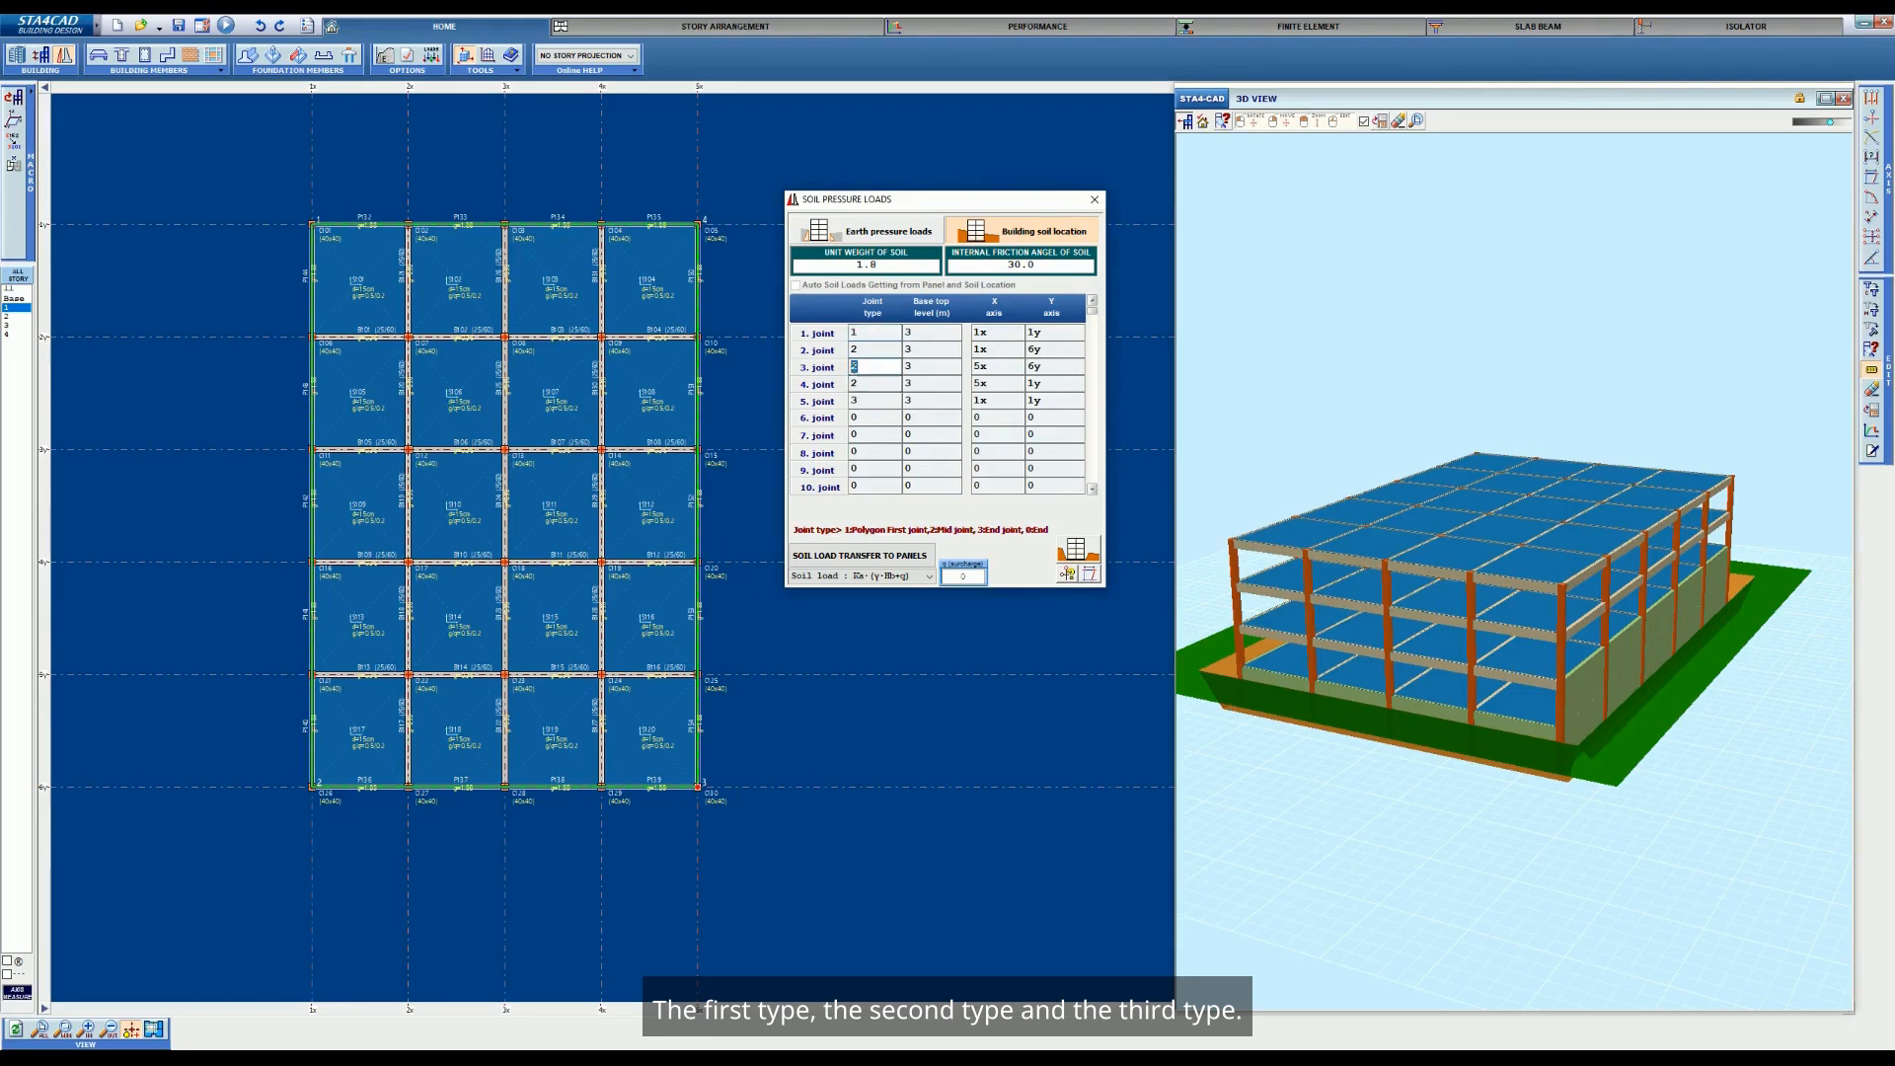
pyautogui.click(883, 401)
pyautogui.click(863, 332)
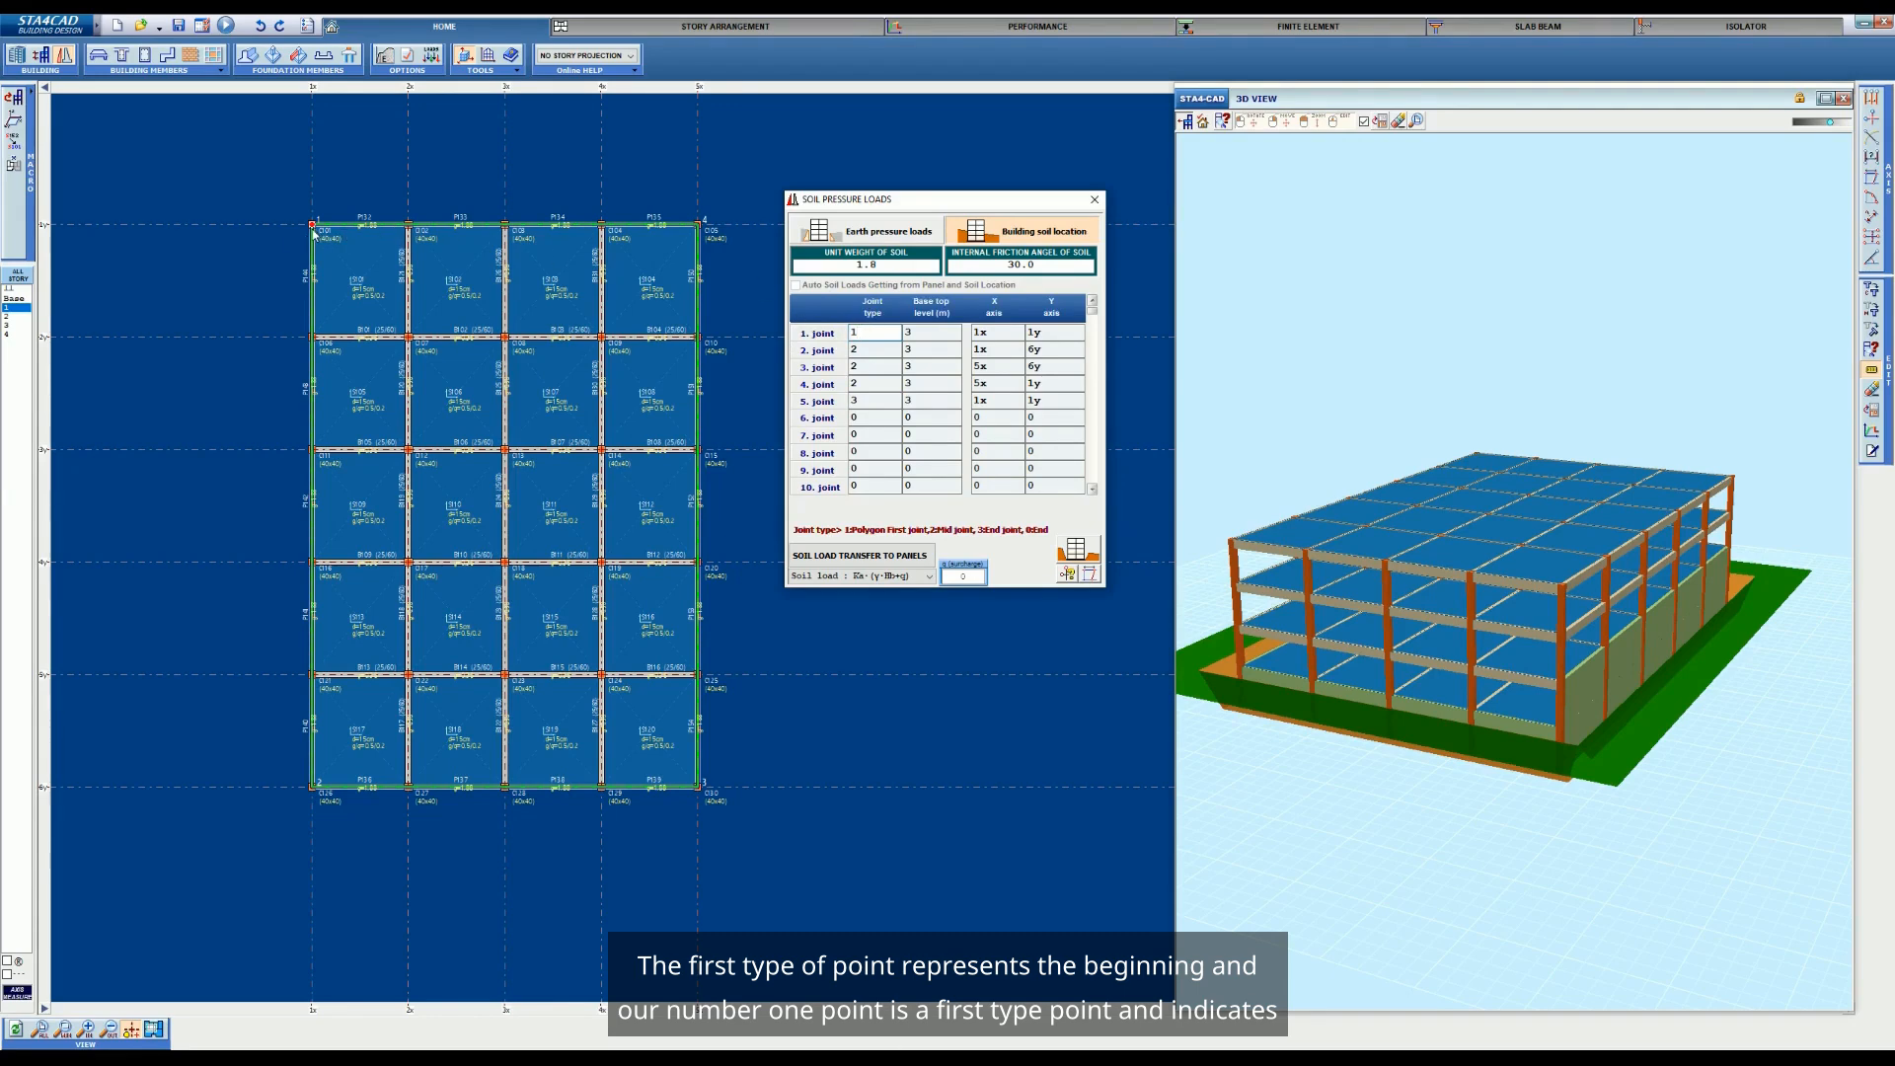
pyautogui.click(879, 347)
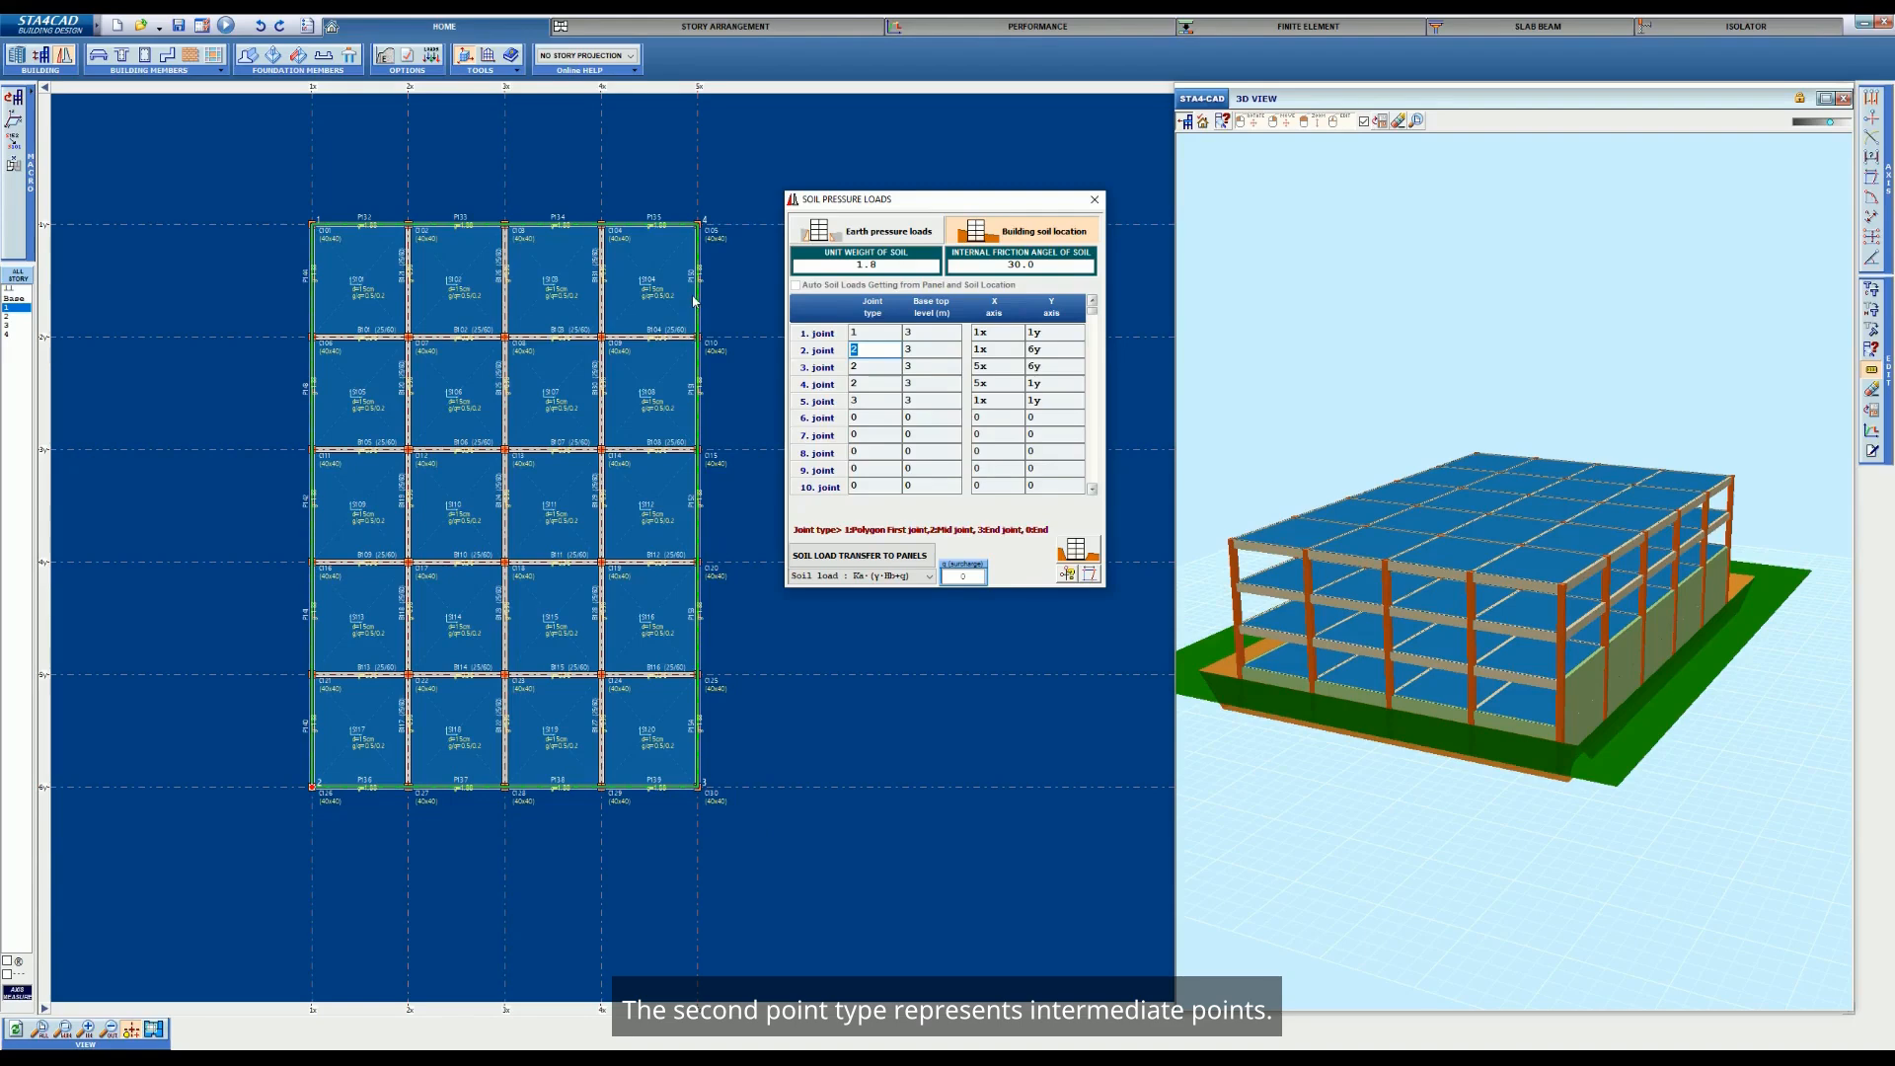
pyautogui.click(865, 403)
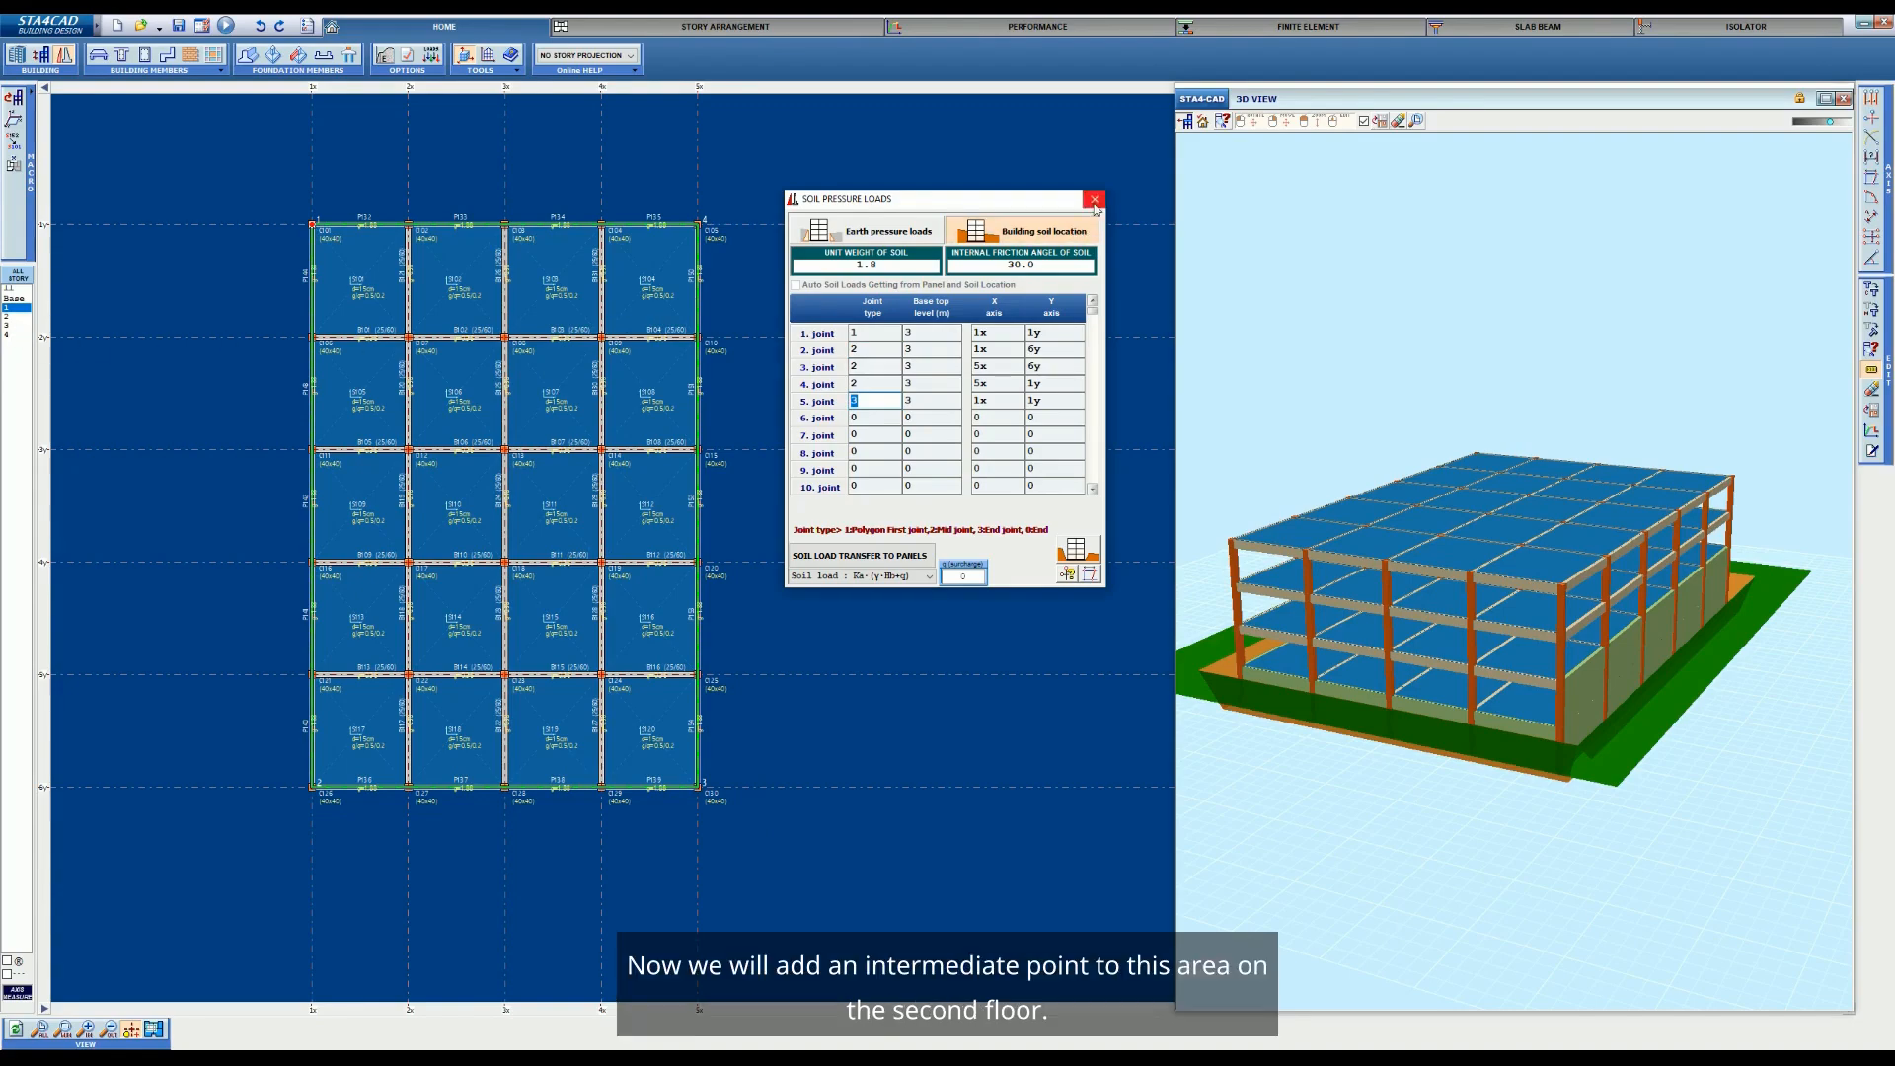
# On story 2, add axes offset by 0.30 m beside axis 5x and beside the outermost Y axes 1y and 6y
pyautogui.click(15, 316)
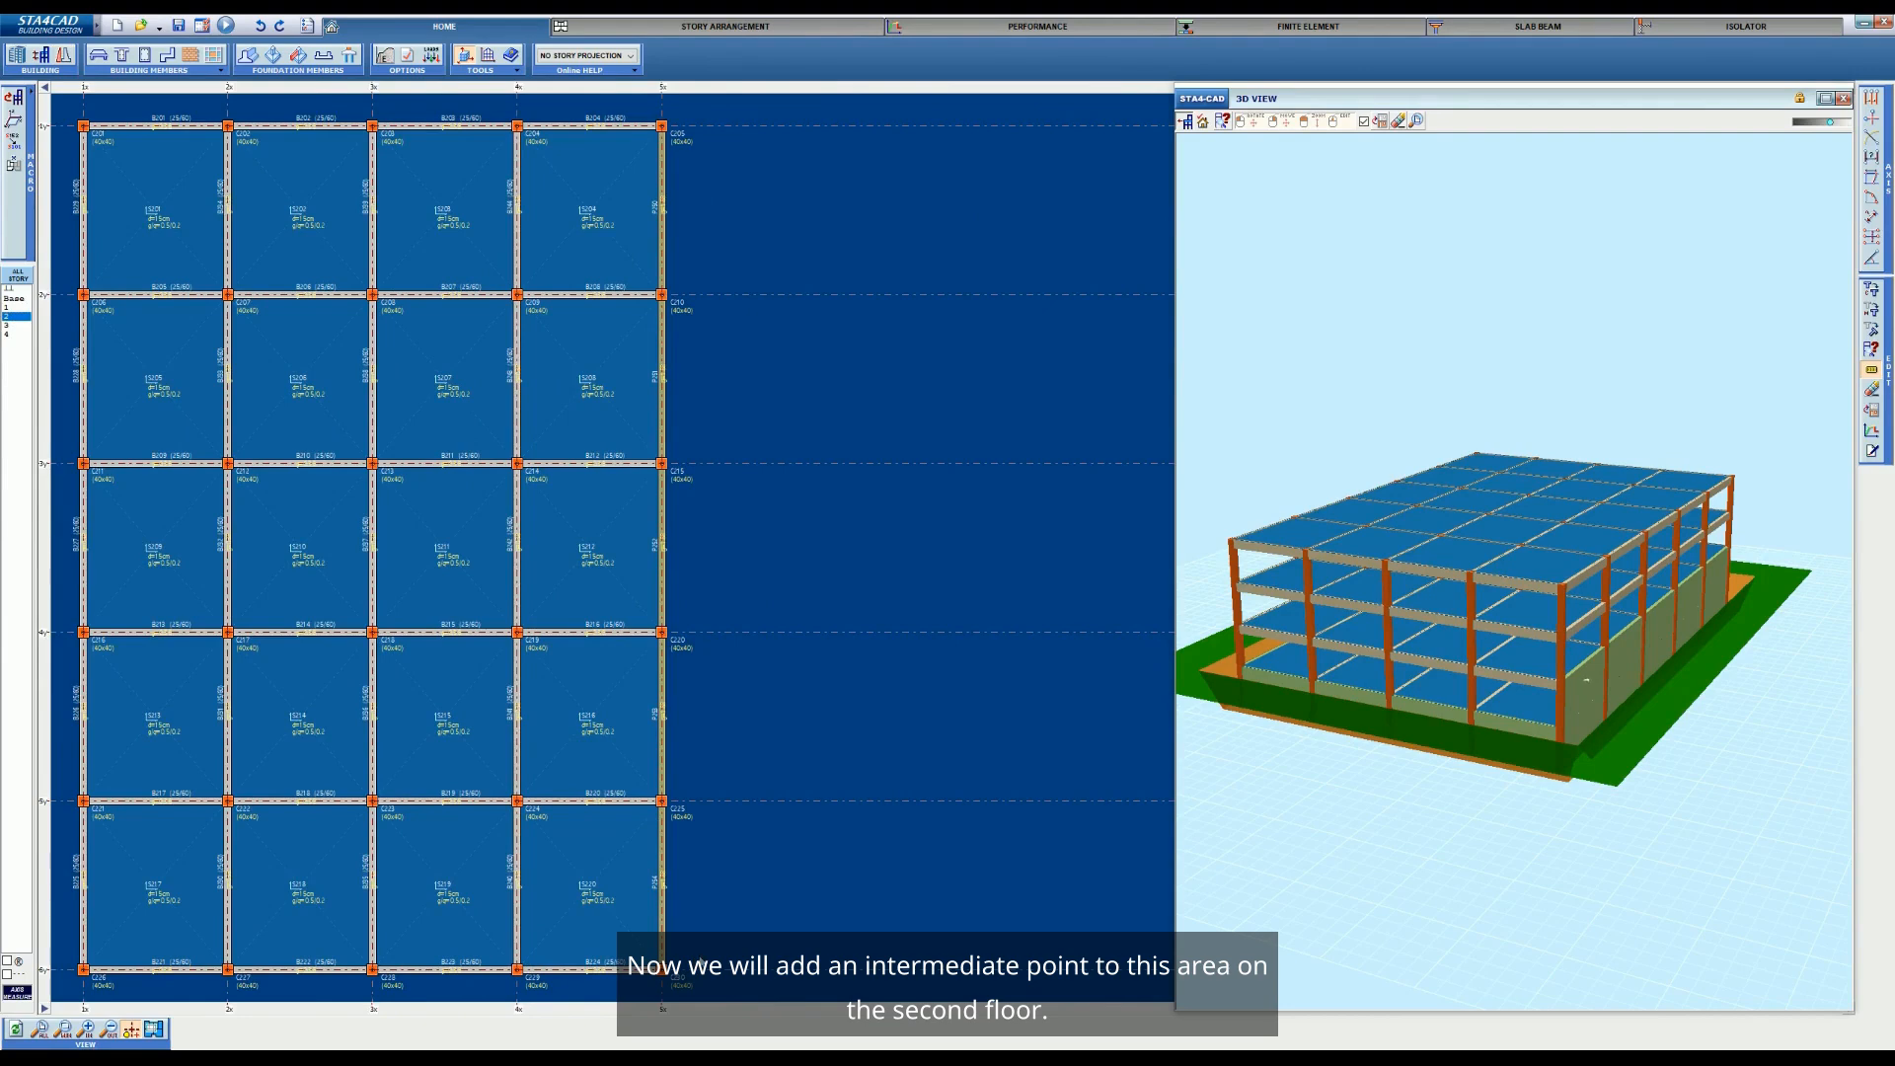
pyautogui.click(1869, 99)
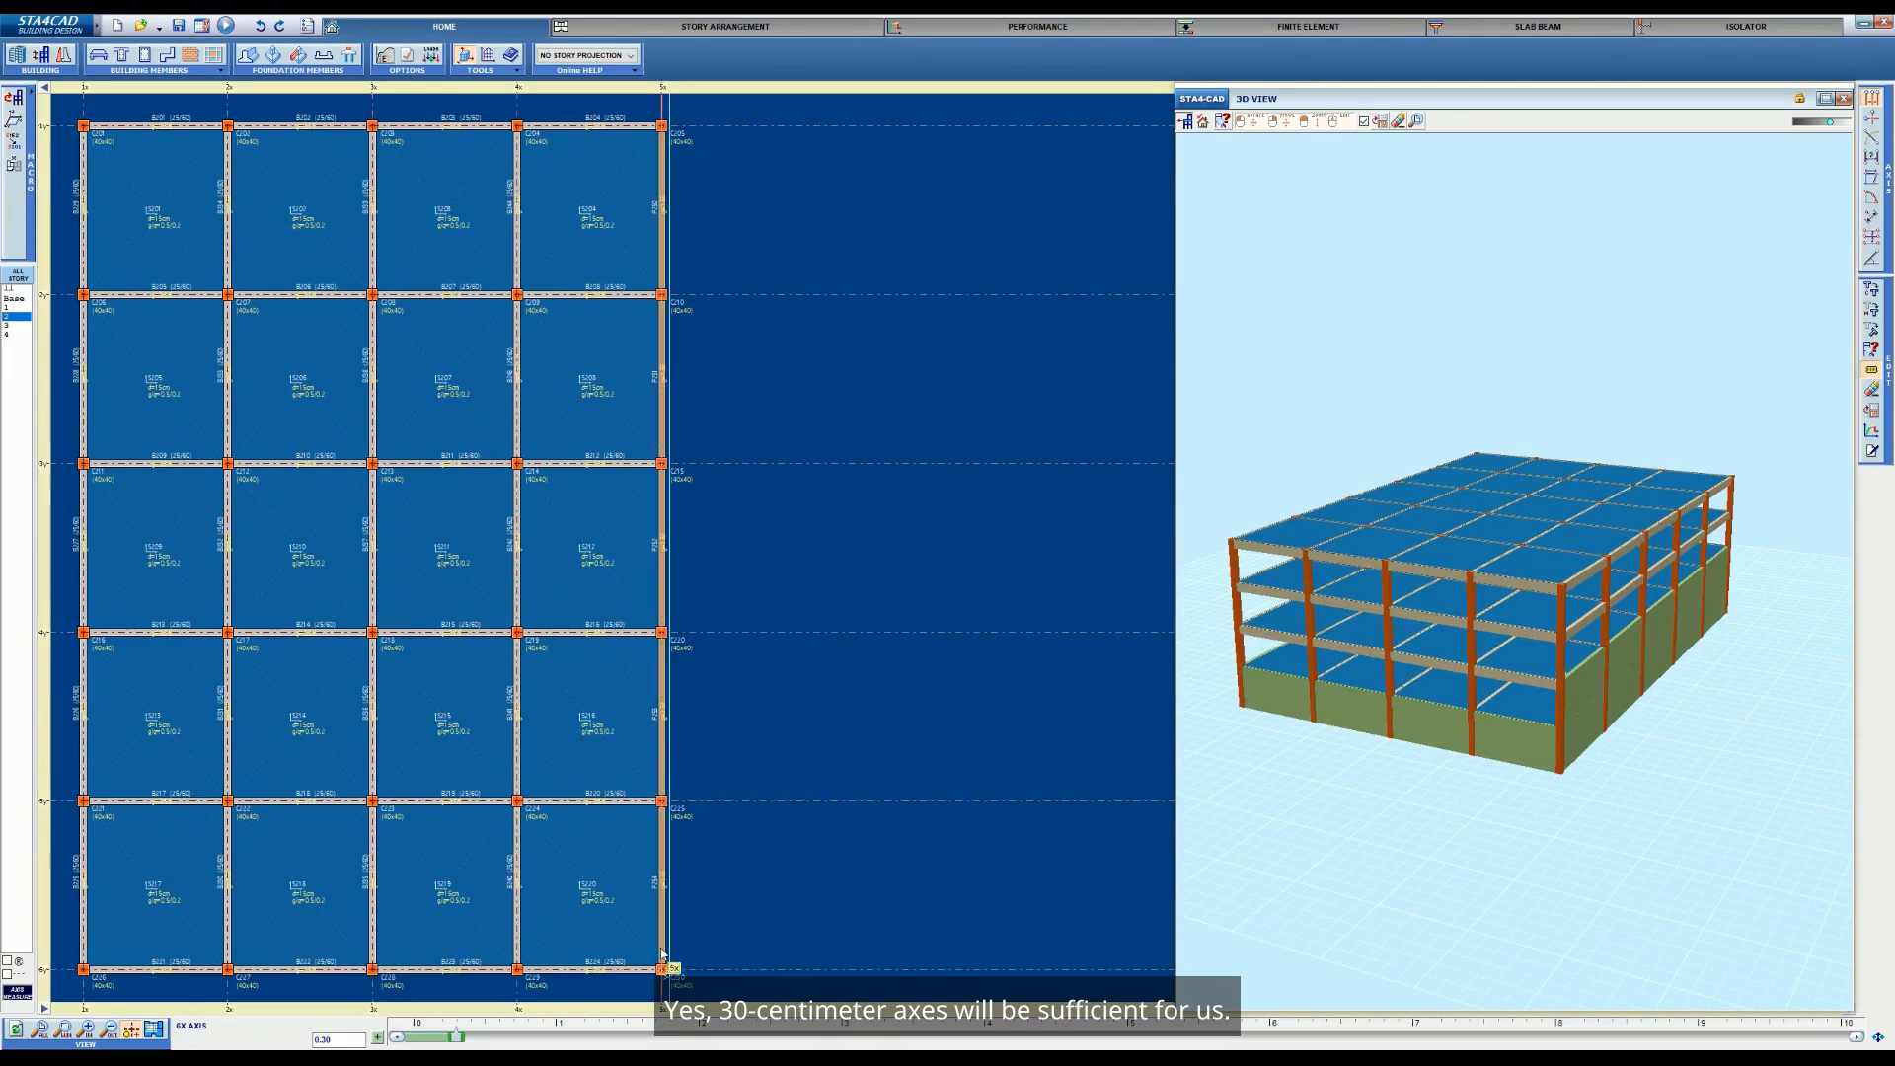
pyautogui.click(728, 128)
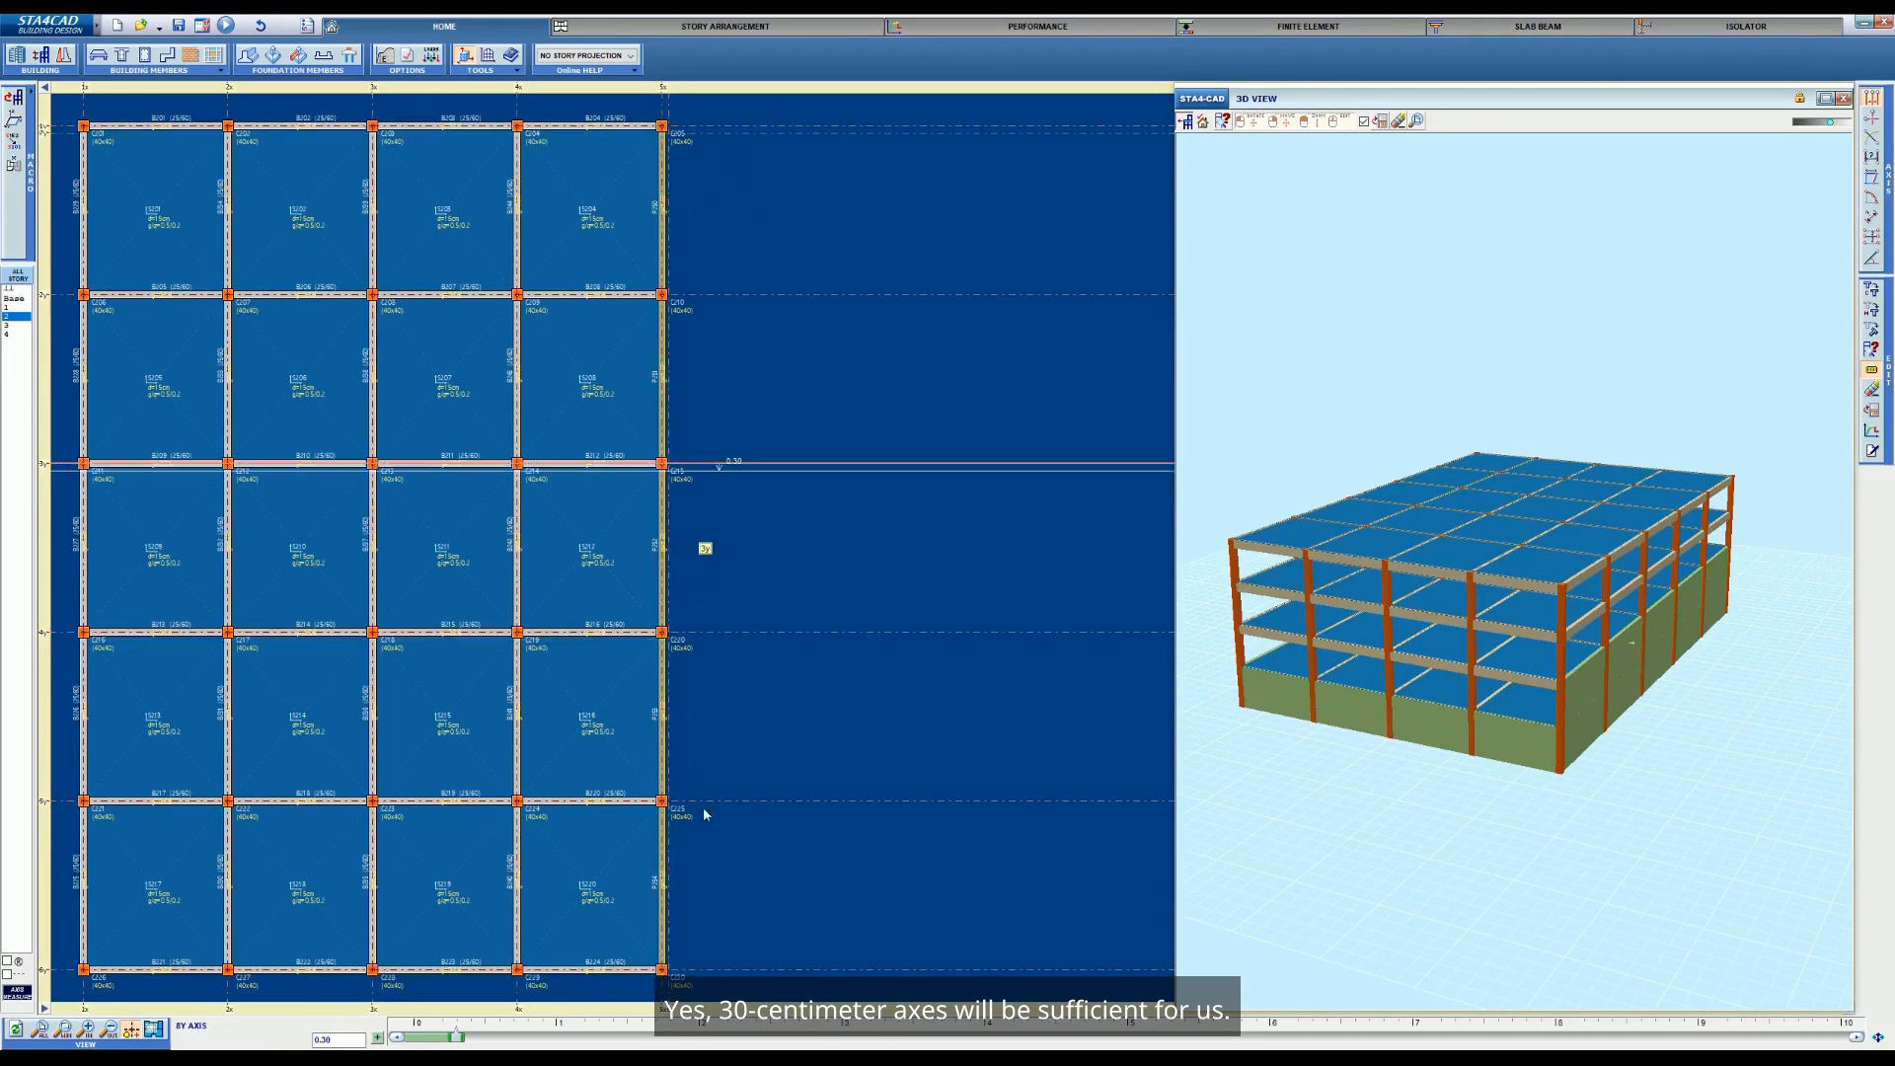
pyautogui.click(738, 974)
pyautogui.press('Escape')
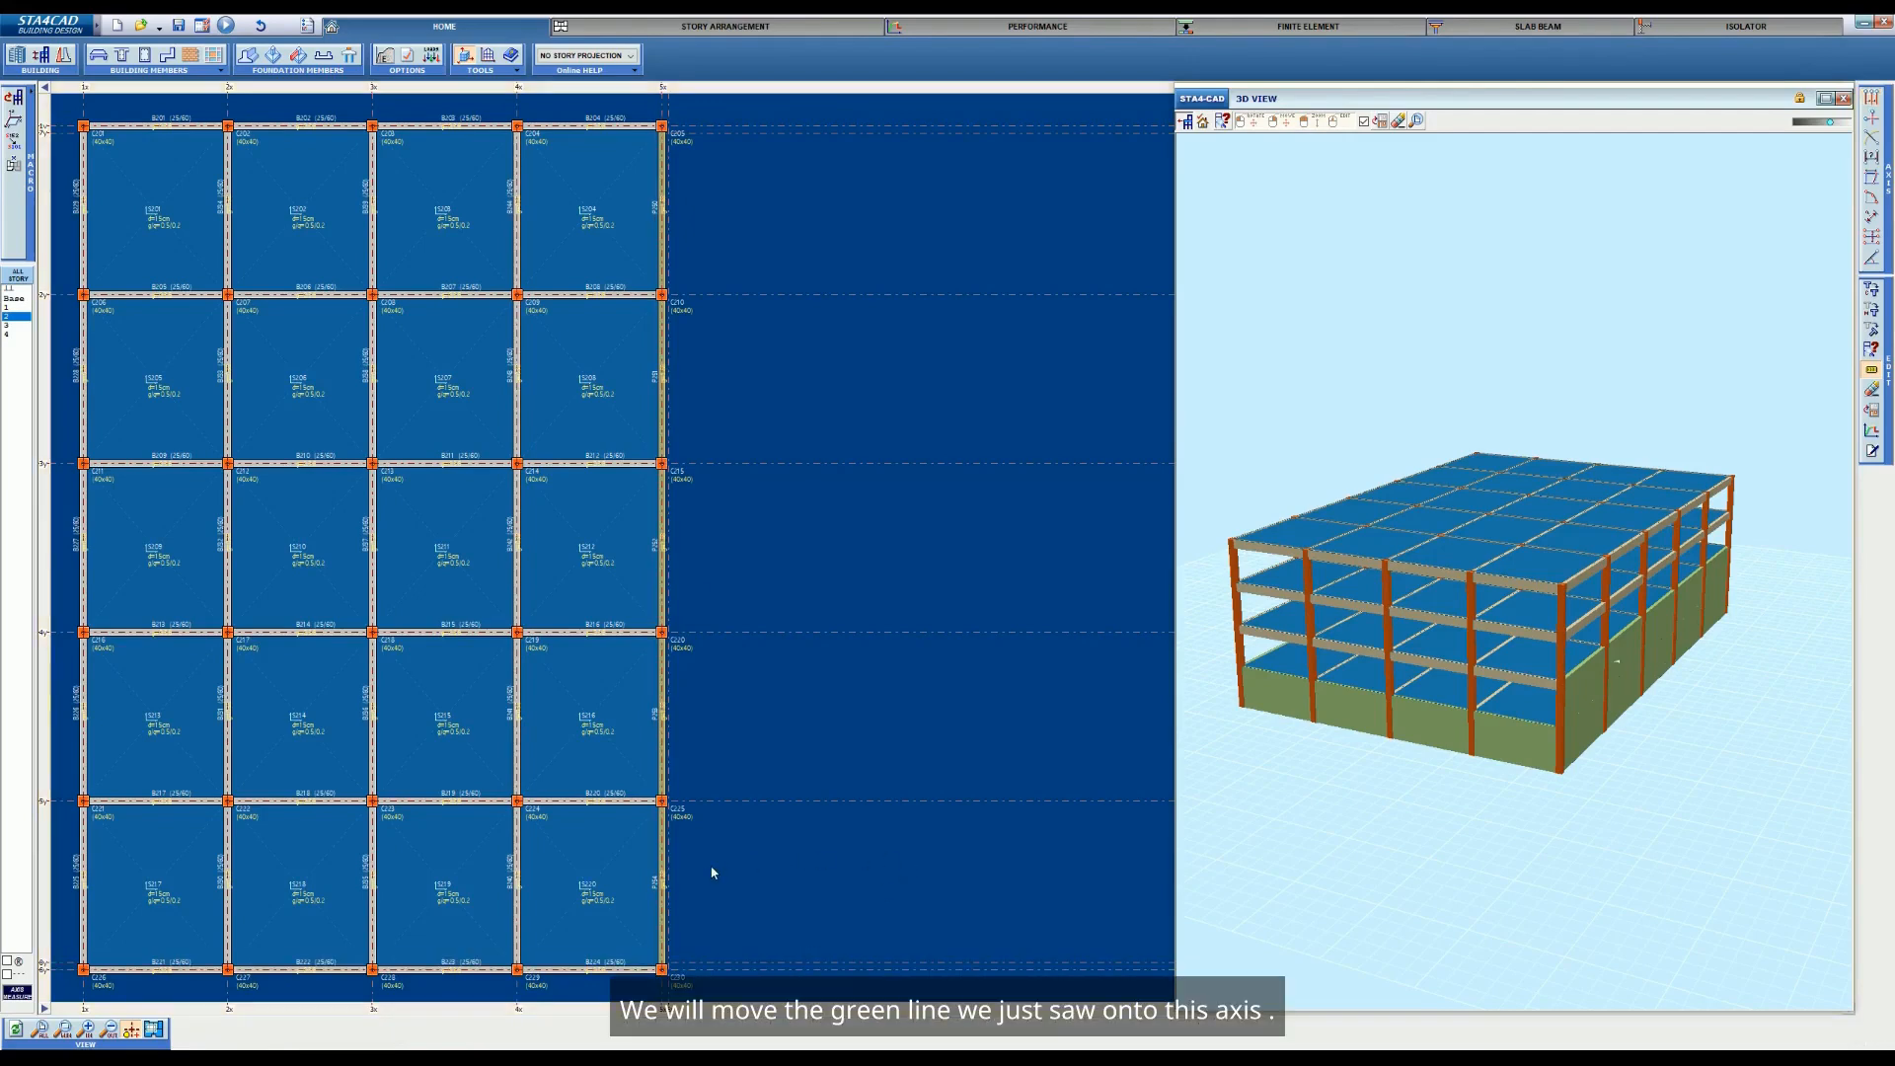
# Move joints 3 and 4 of the story 1 soil polygon from axis 5x onto the adjacent offset axis
pyautogui.scroll(3, 671, 927)
pyautogui.scroll(-1, 671, 942)
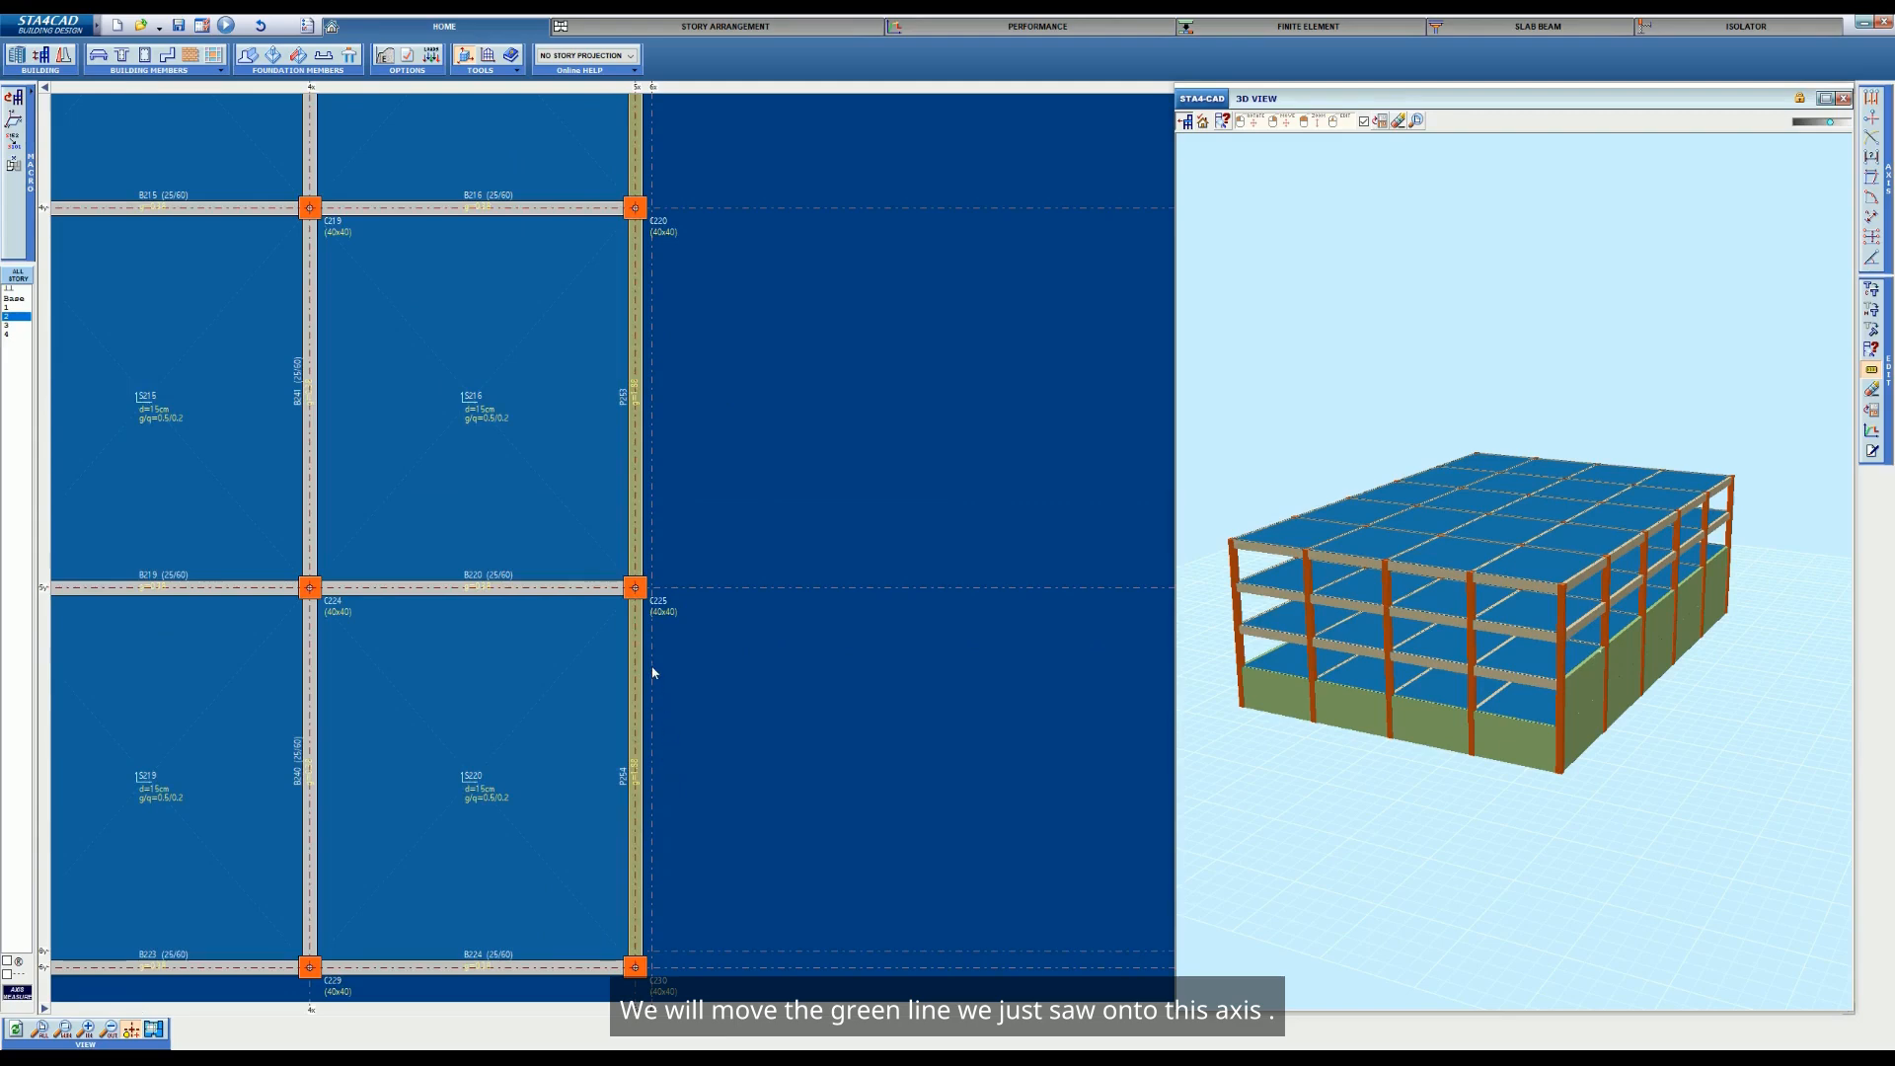
pyautogui.scroll(-1, 721, 464)
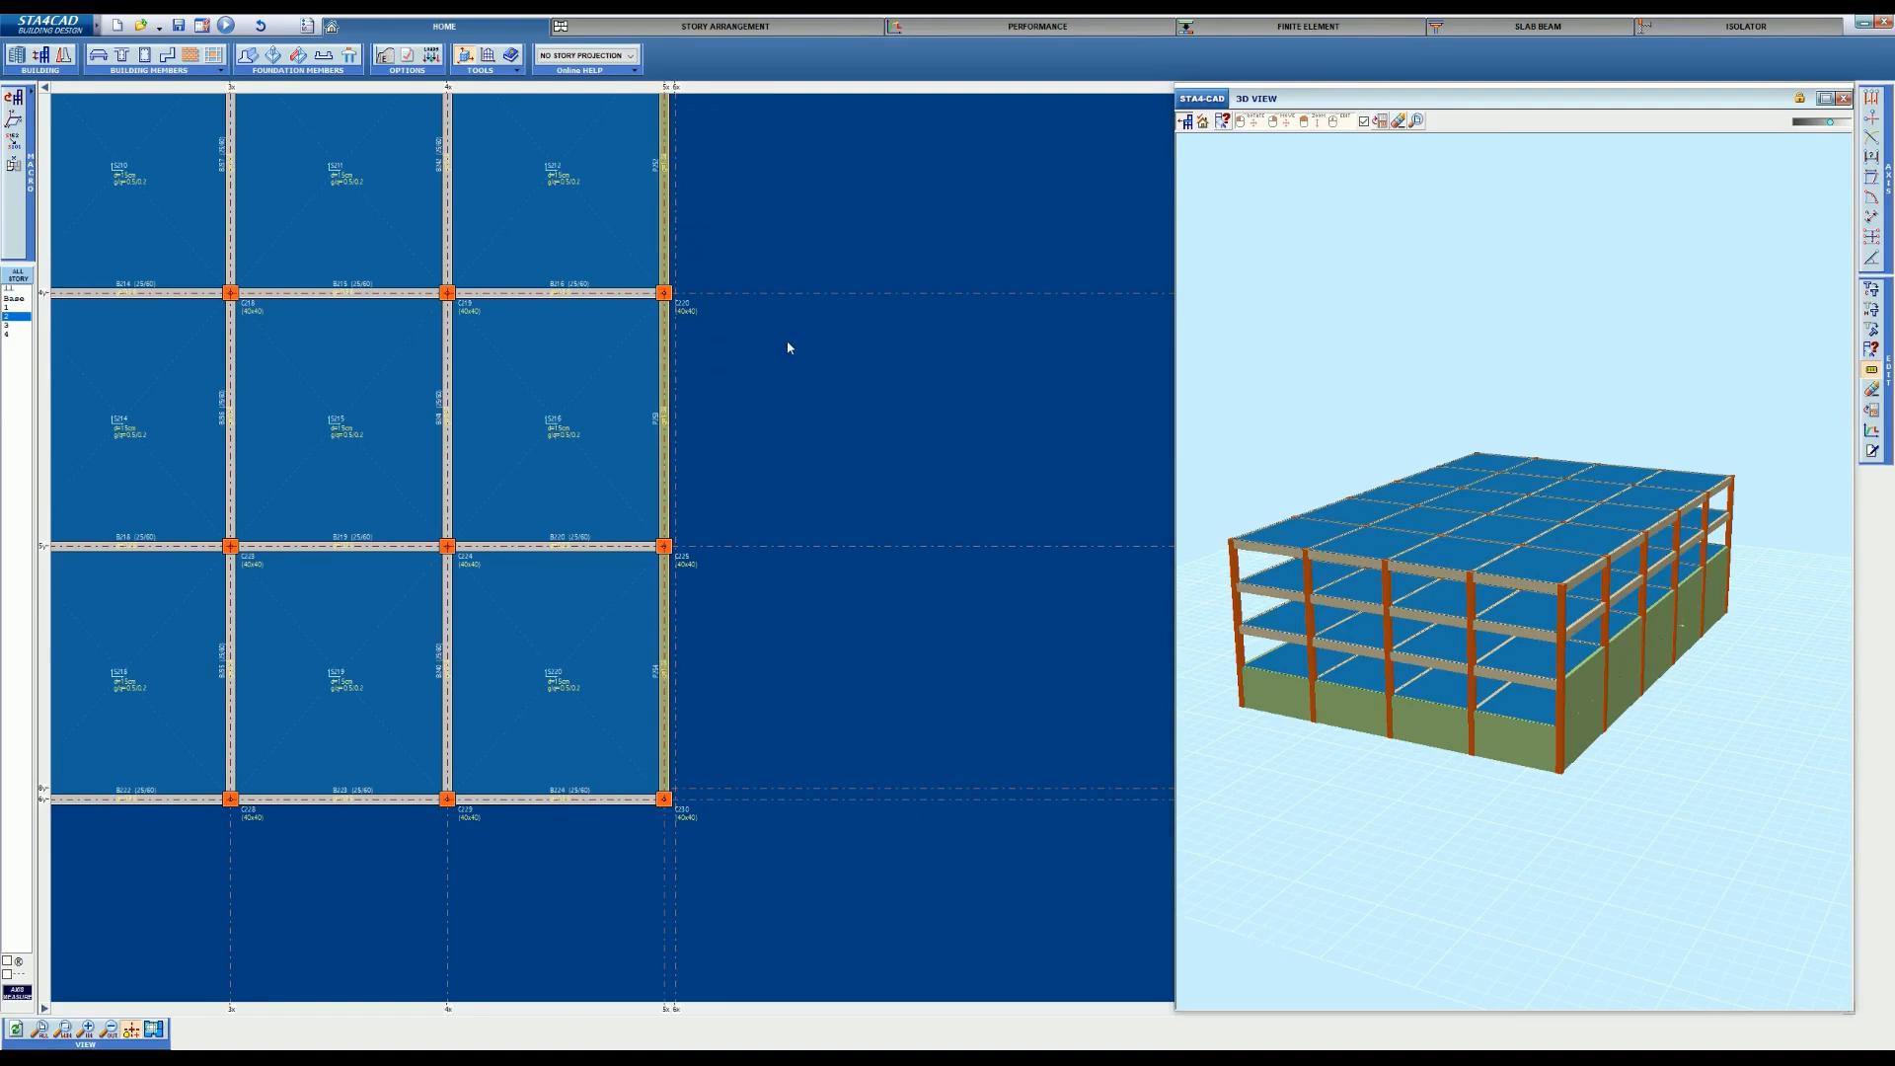
pyautogui.scroll(-2, 801, 342)
pyautogui.moveTo(805, 340); pyautogui.dragTo(745, 519, button='middle')
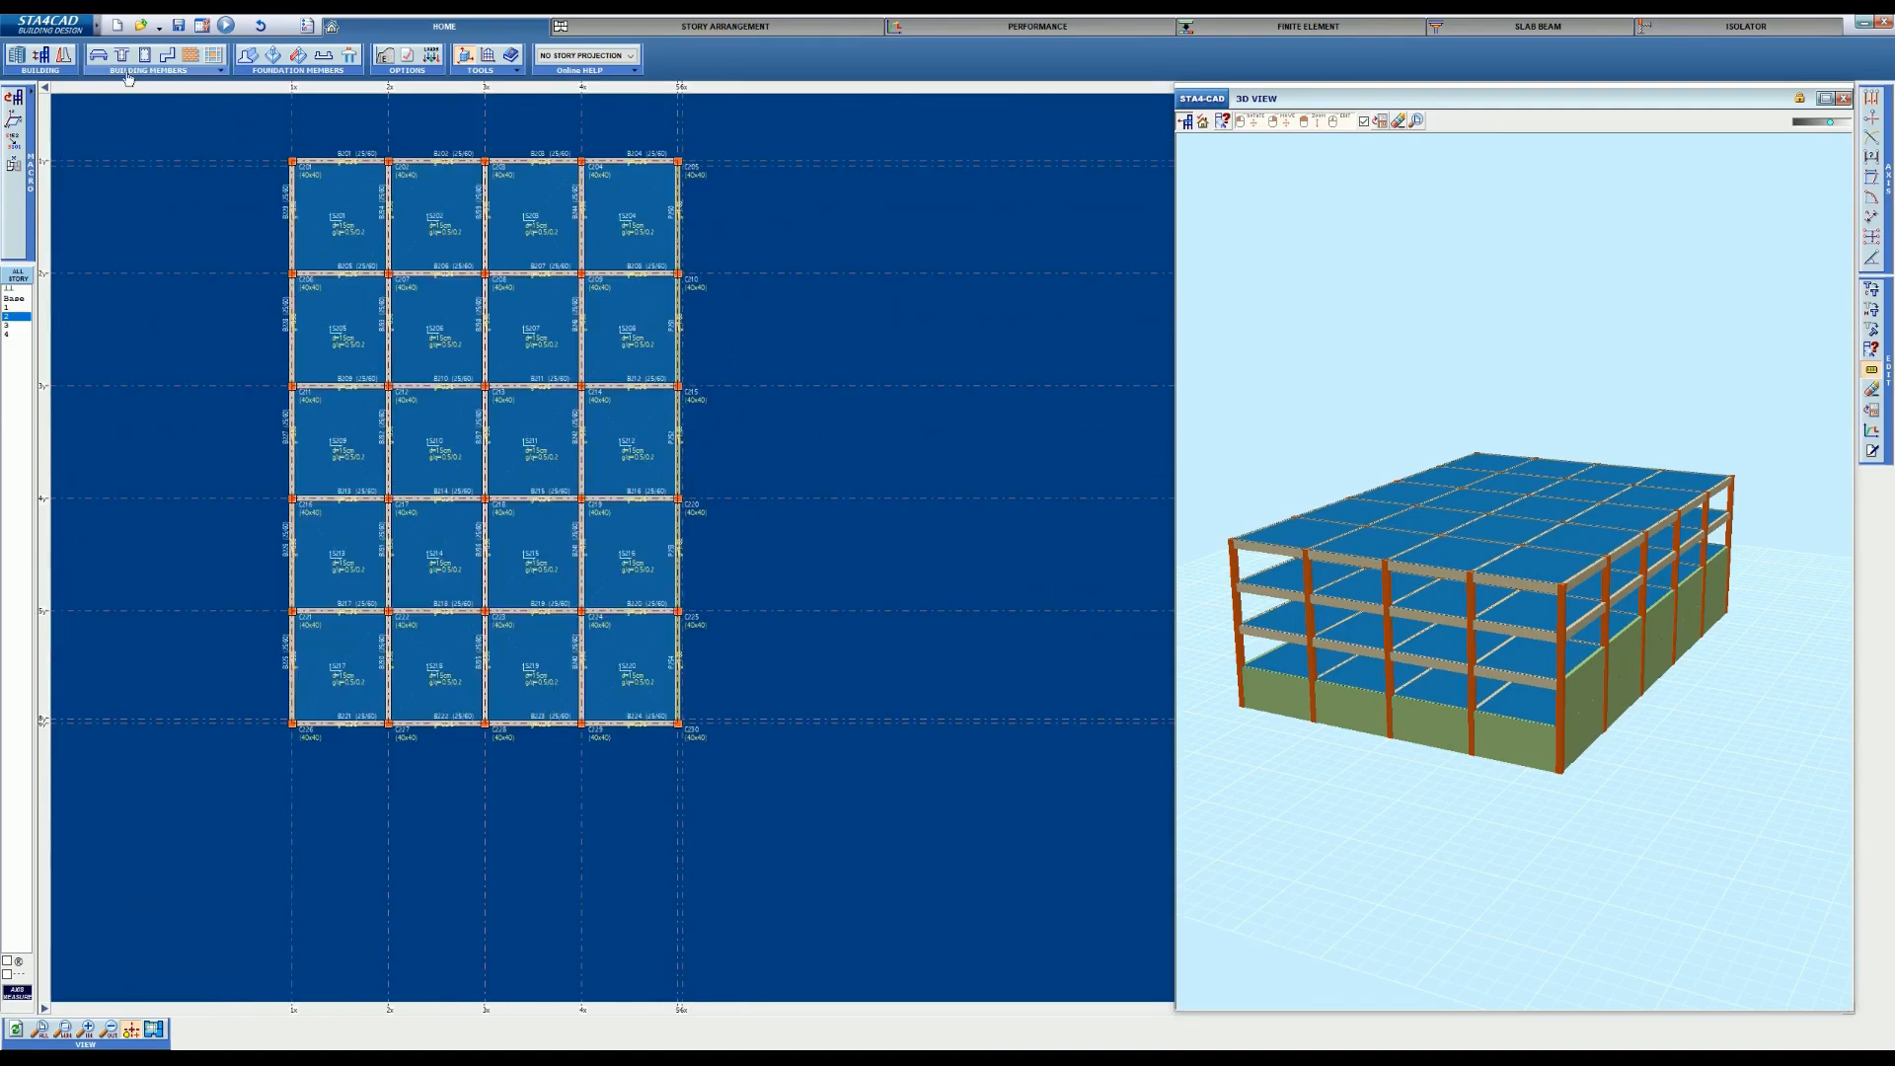
pyautogui.click(65, 54)
pyautogui.moveTo(212, 109); pyautogui.dragTo(990, 236)
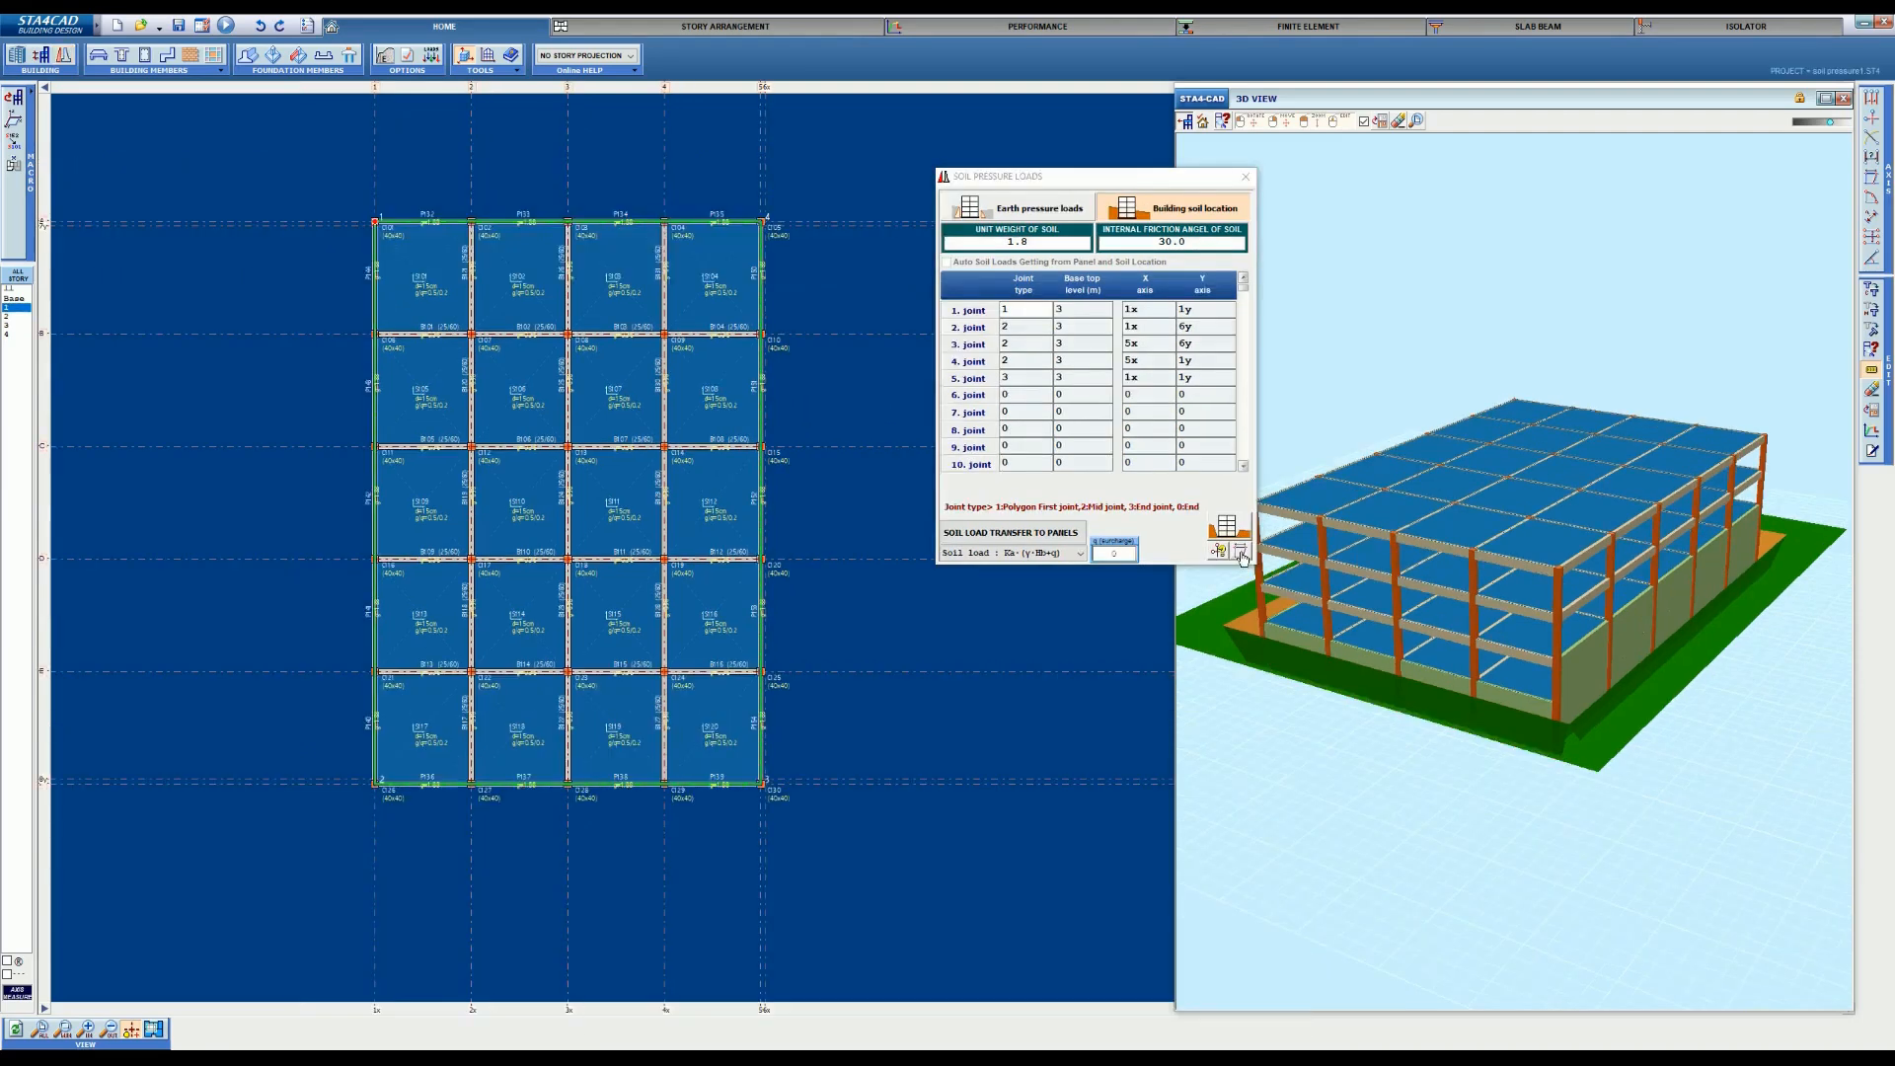
pyautogui.moveTo(761, 221); pyautogui.dragTo(766, 227)
pyautogui.moveTo(763, 783); pyautogui.dragTo(767, 789)
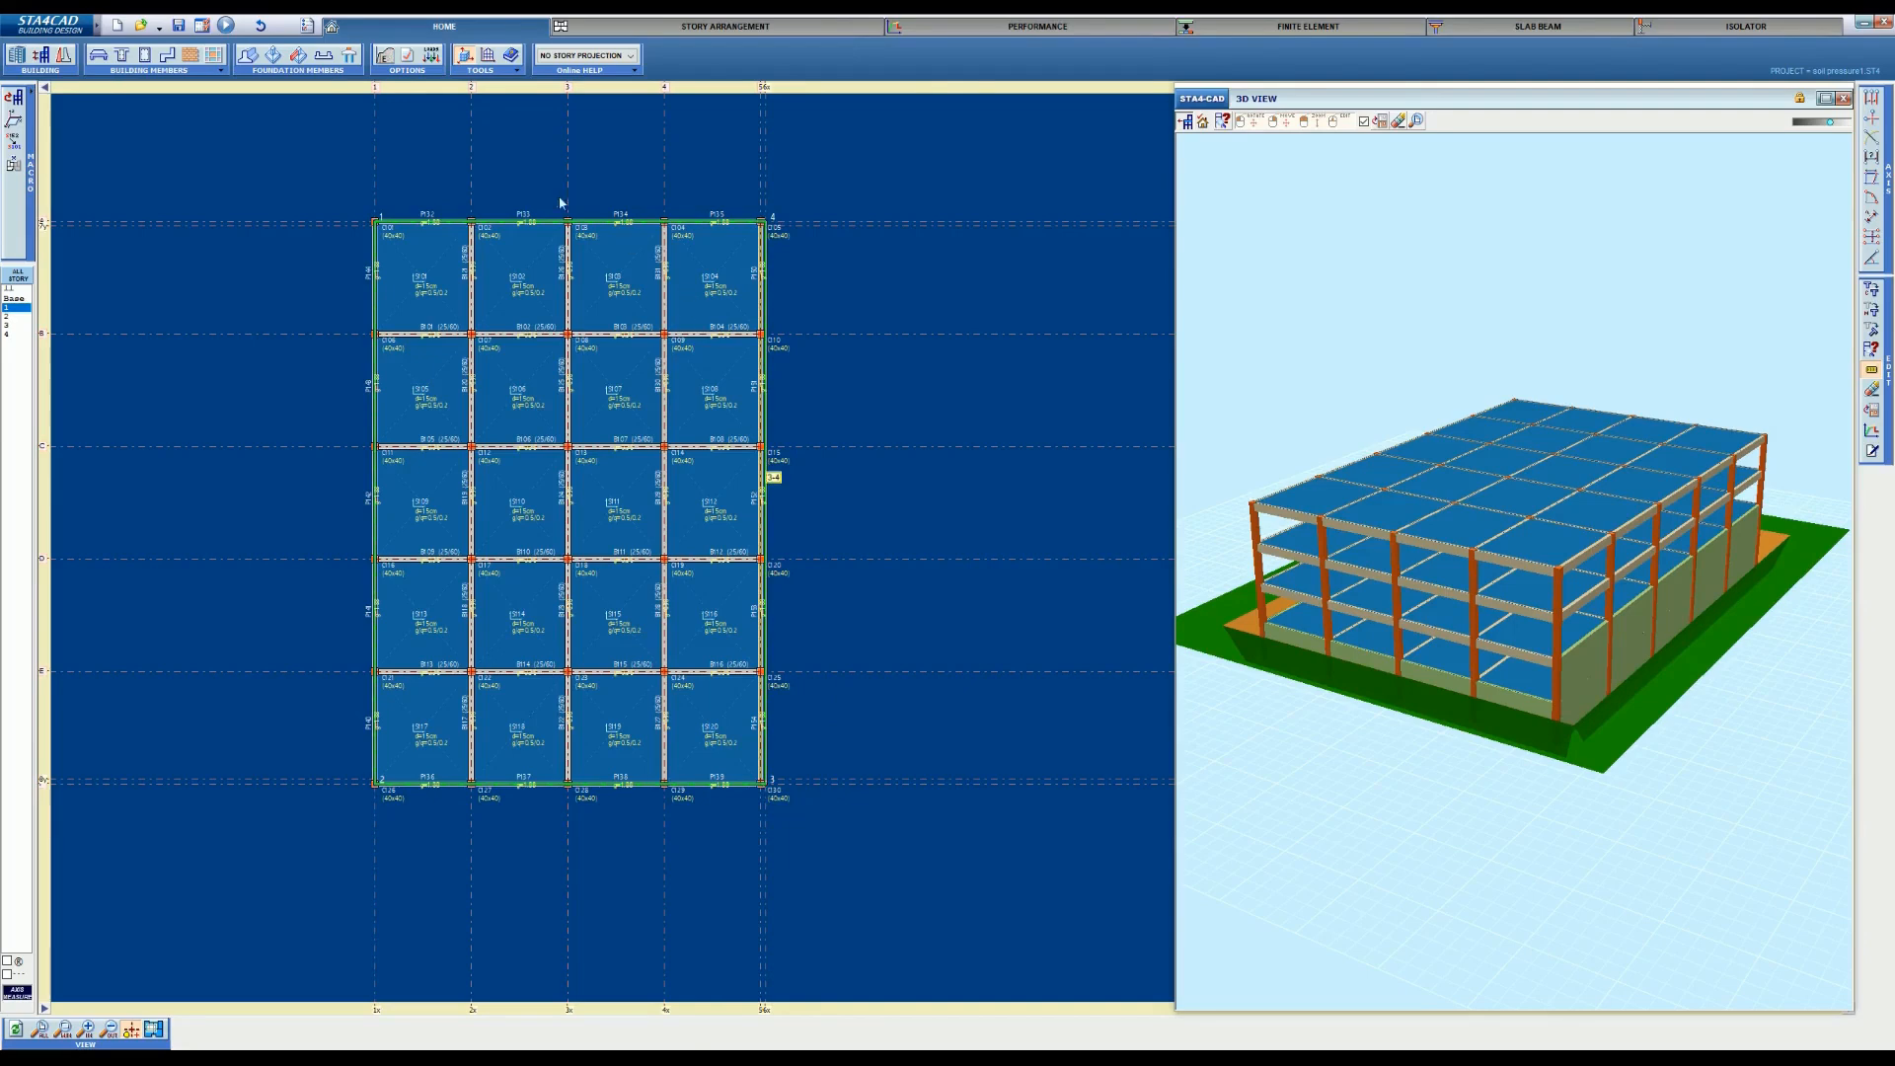
# Set the base top level of soil joints 3 and 4 to 6.0 m and inspect the sloping soil in 3D
pyautogui.click(63, 54)
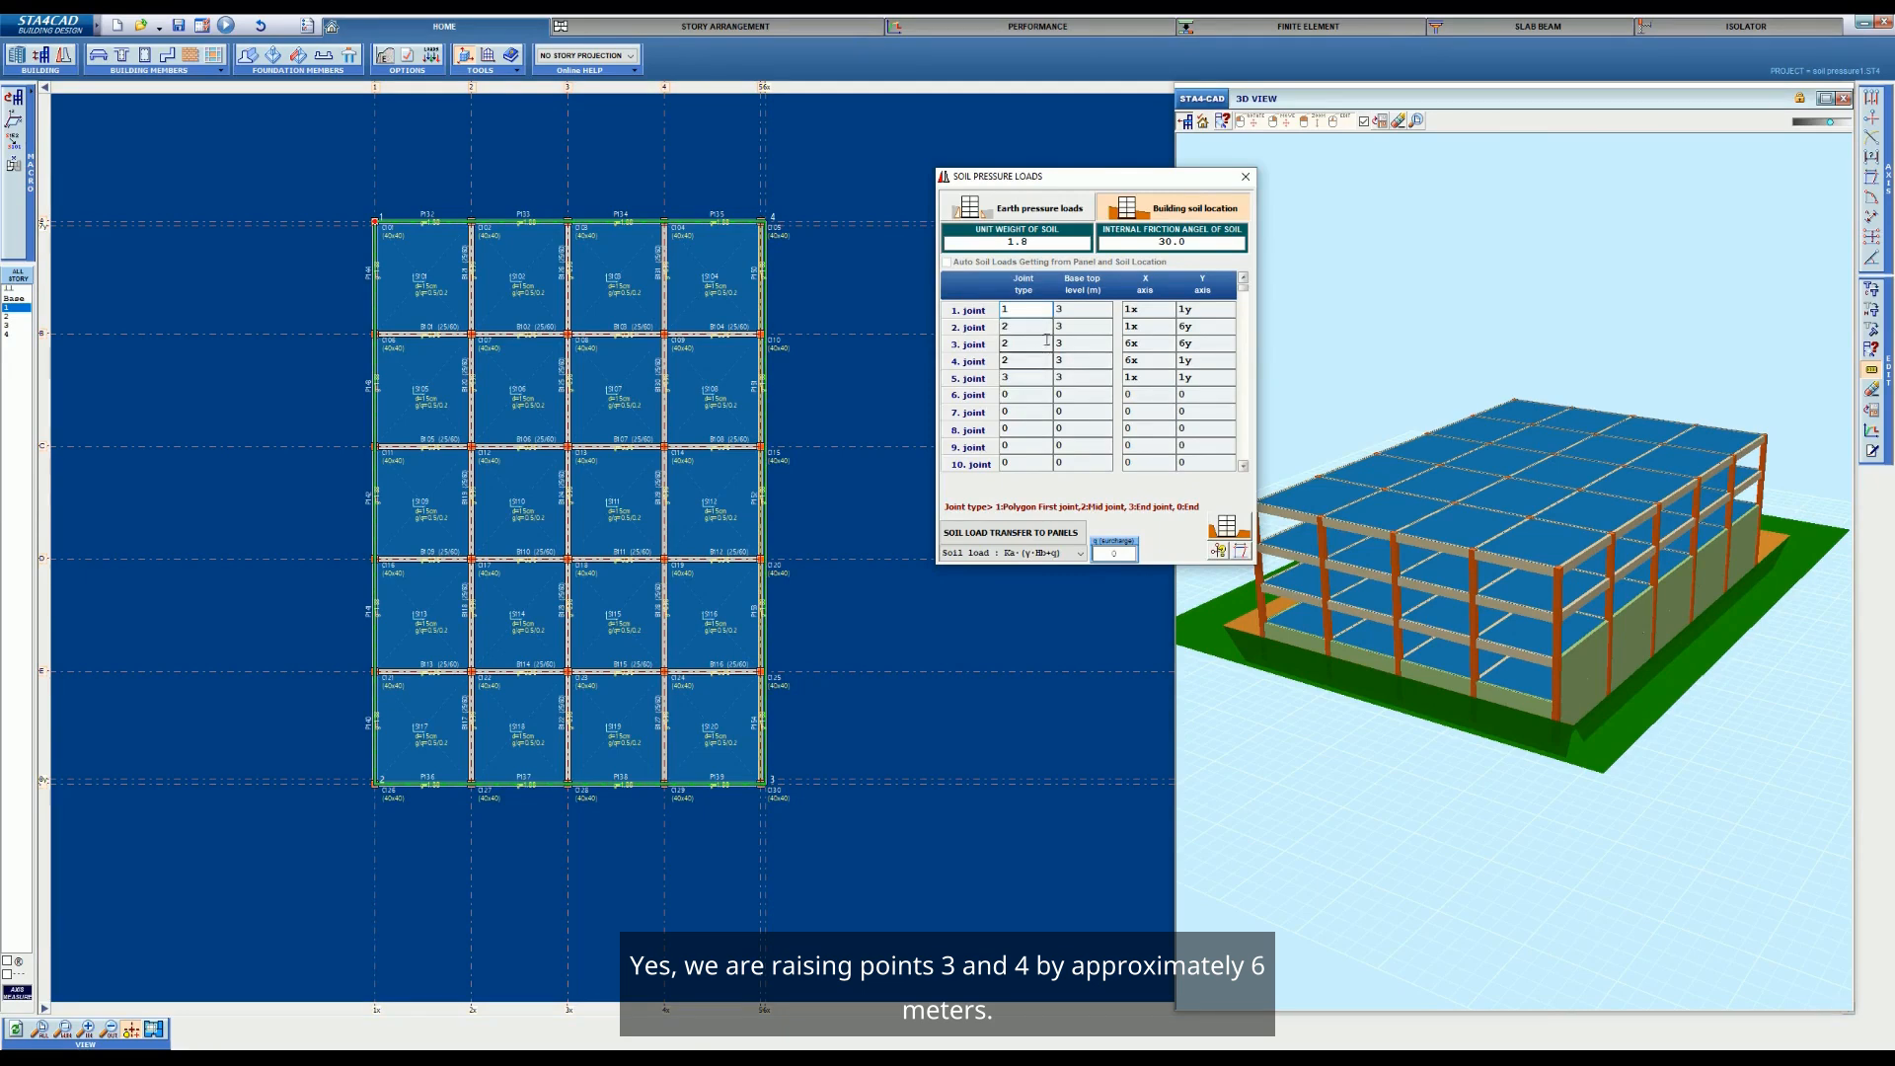
pyautogui.click(1080, 342)
pyautogui.click(1141, 387)
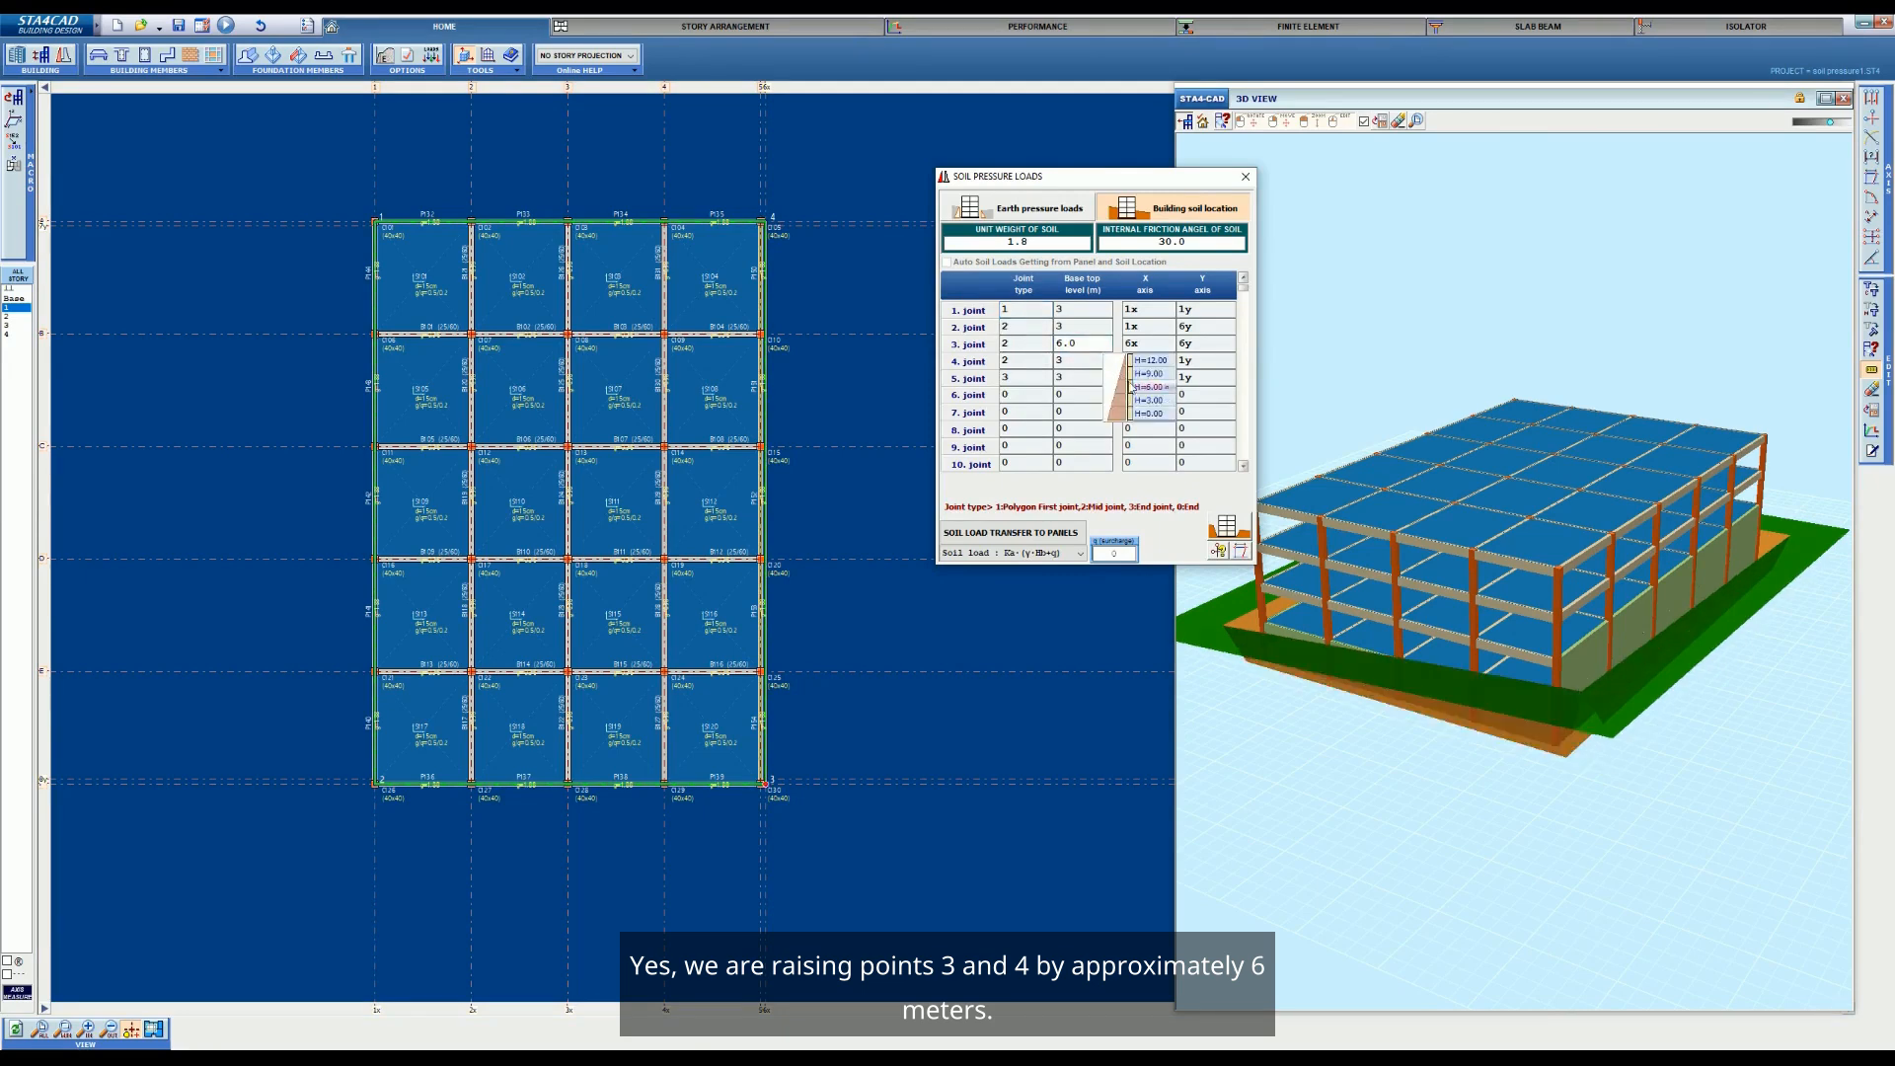
pyautogui.click(1142, 388)
pyautogui.click(1557, 539)
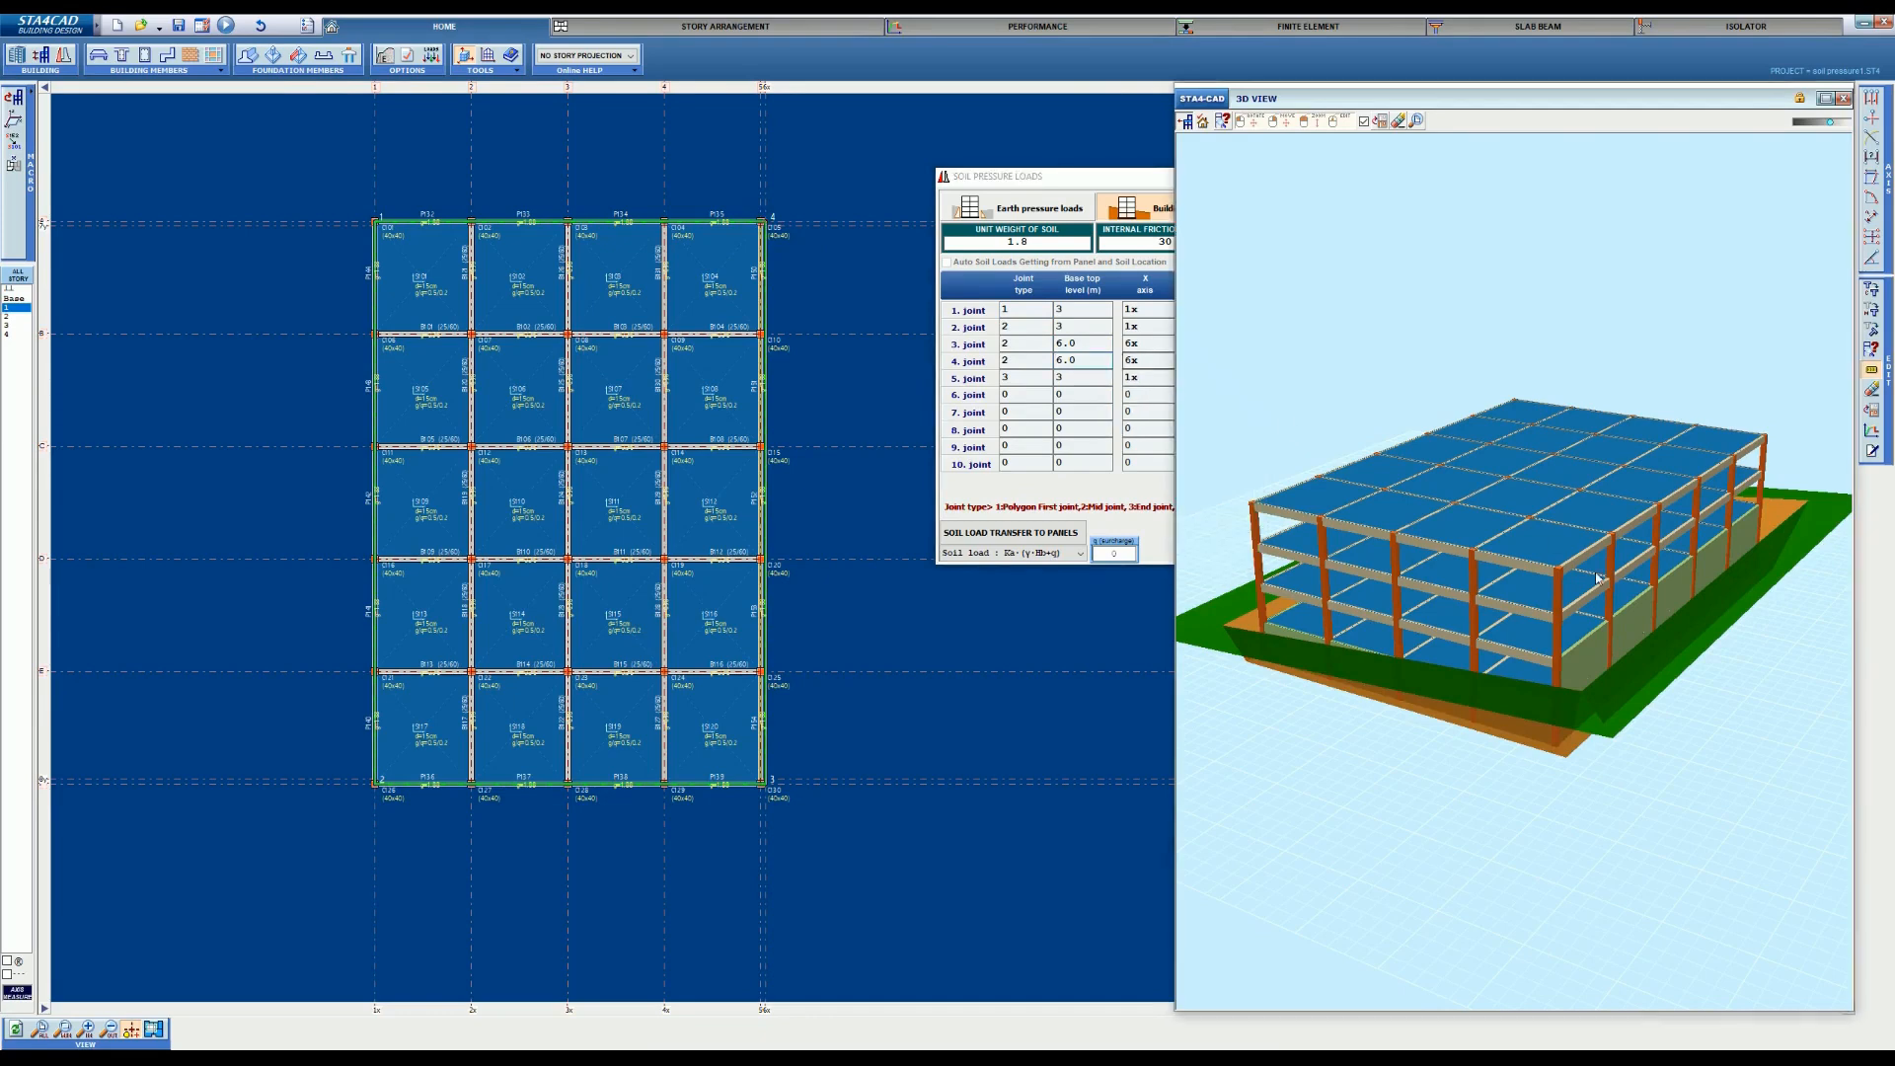
pyautogui.moveTo(1615, 756); pyautogui.dragTo(1688, 605)
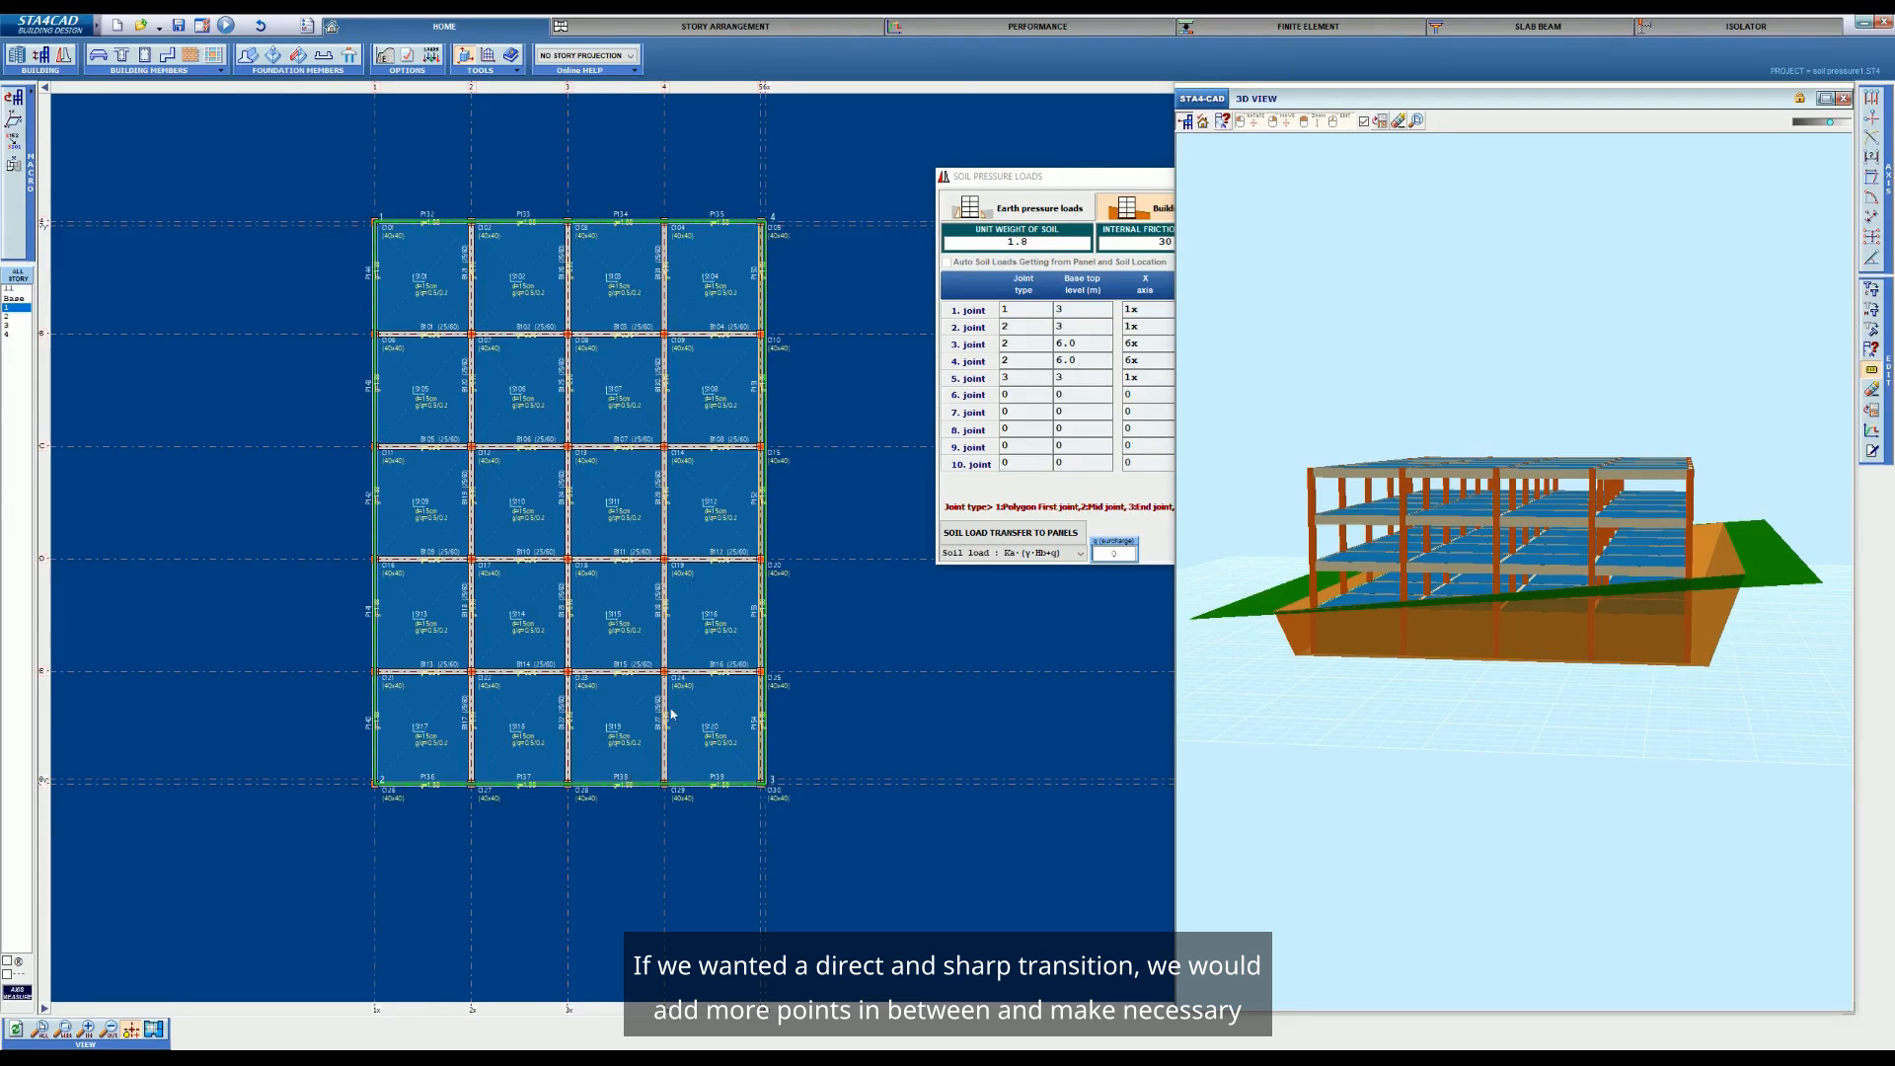
# Insert an extra joint line at joint 2 and another at joint 5 in the building soil location table
pyautogui.click(1024, 327)
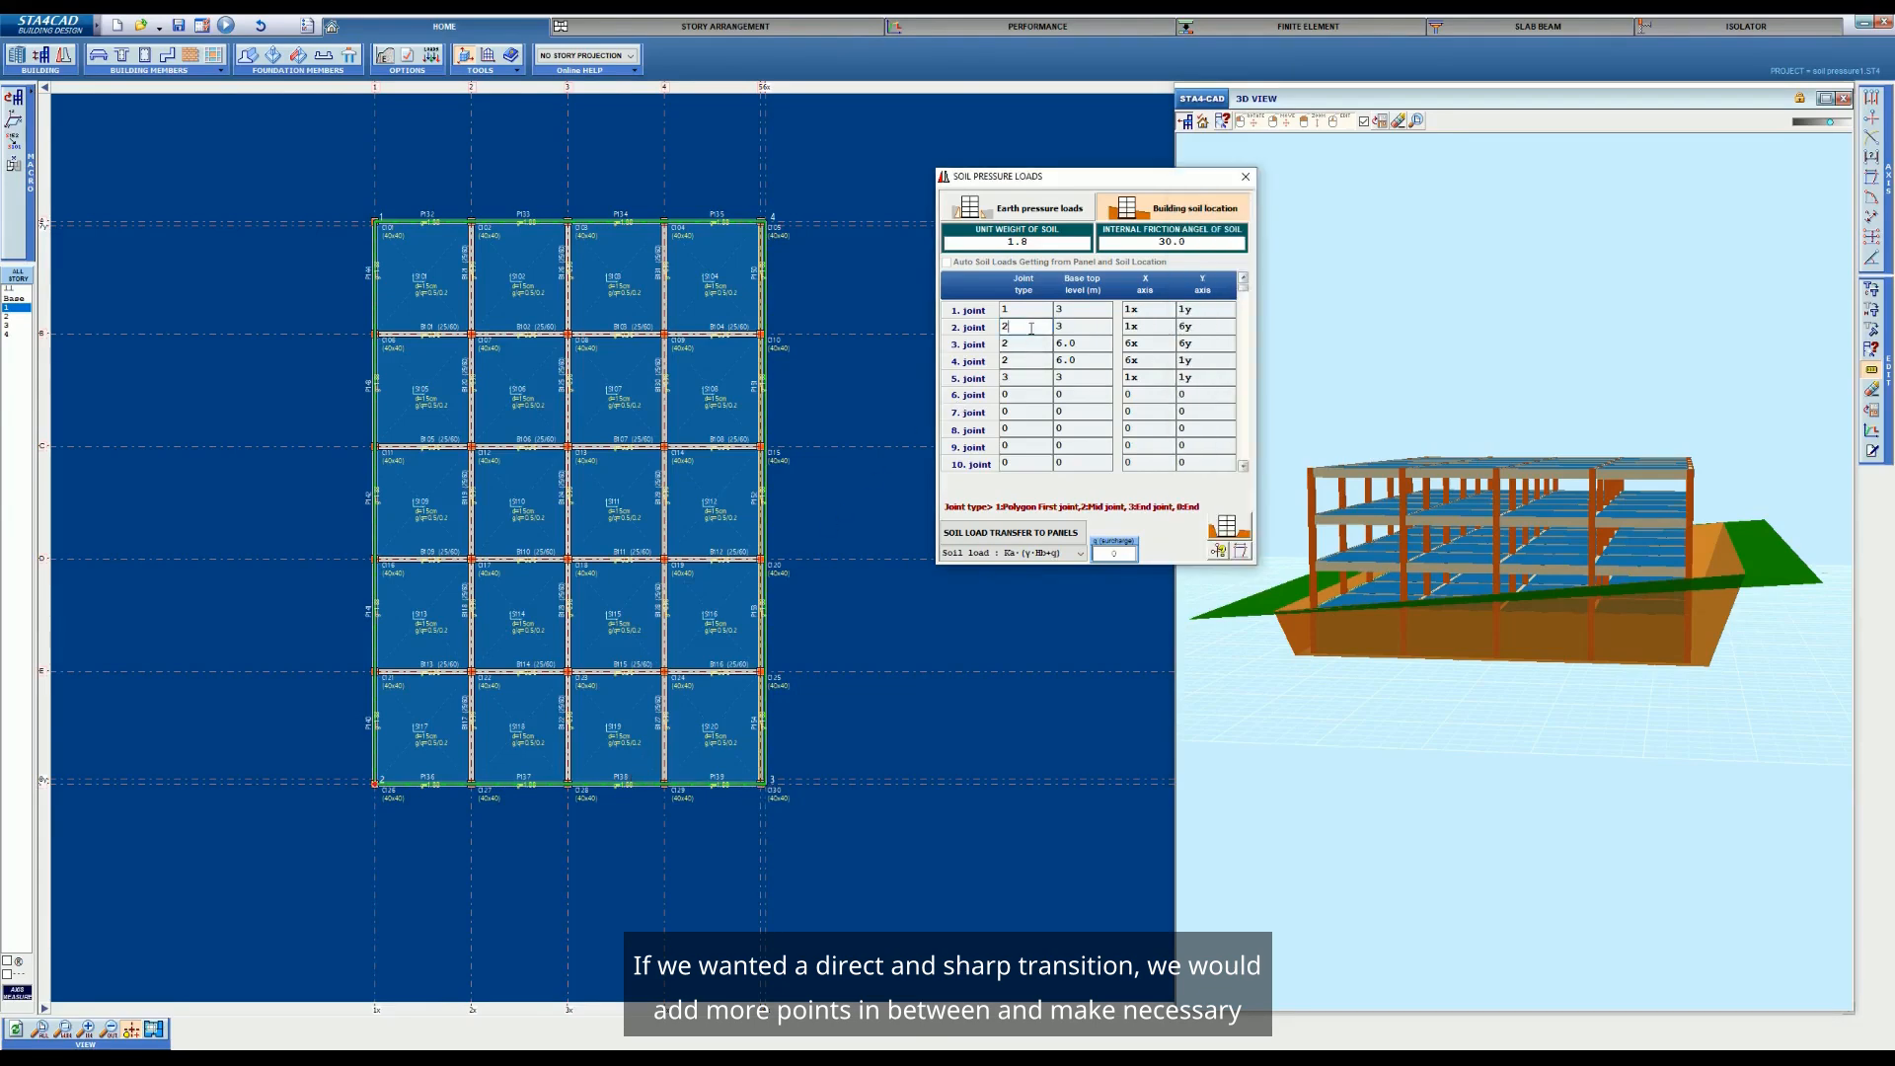
pyautogui.rightClick(1028, 327)
pyautogui.click(1075, 403)
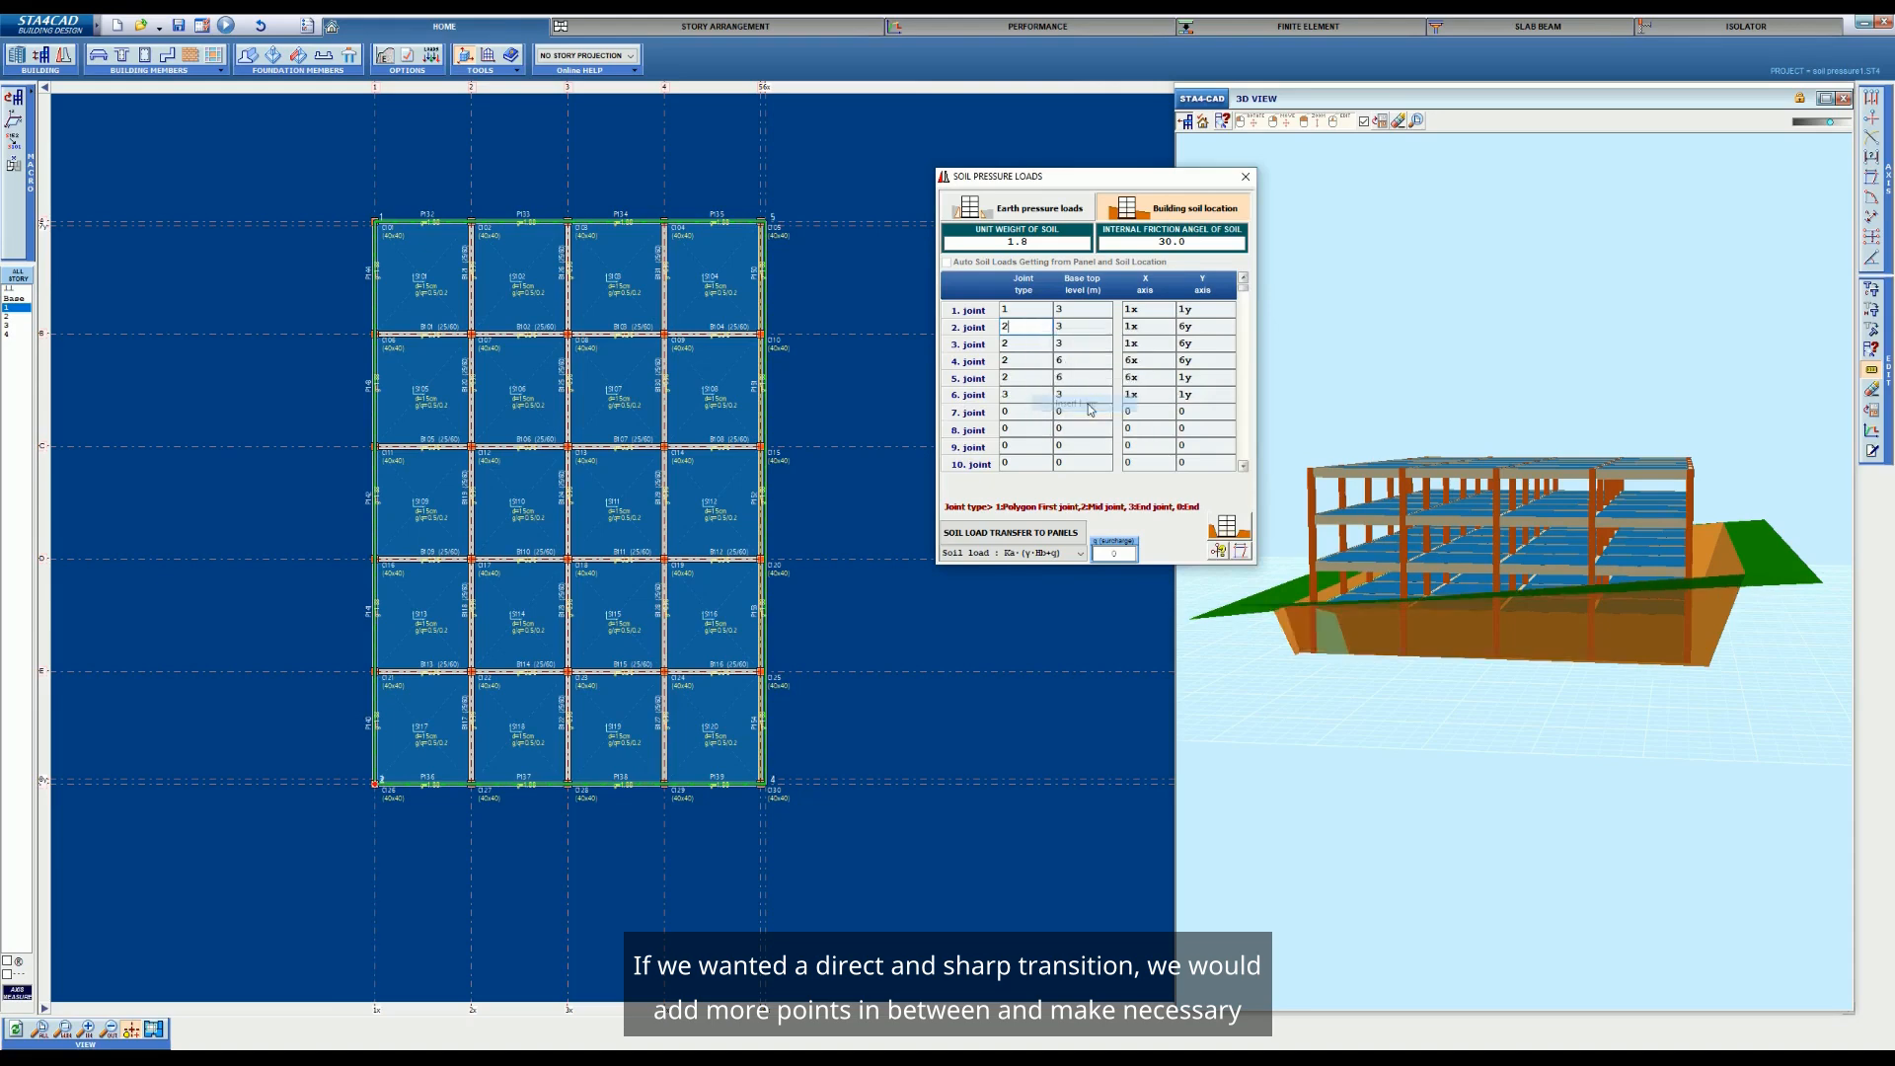
pyautogui.click(1026, 378)
pyautogui.rightClick(1027, 380)
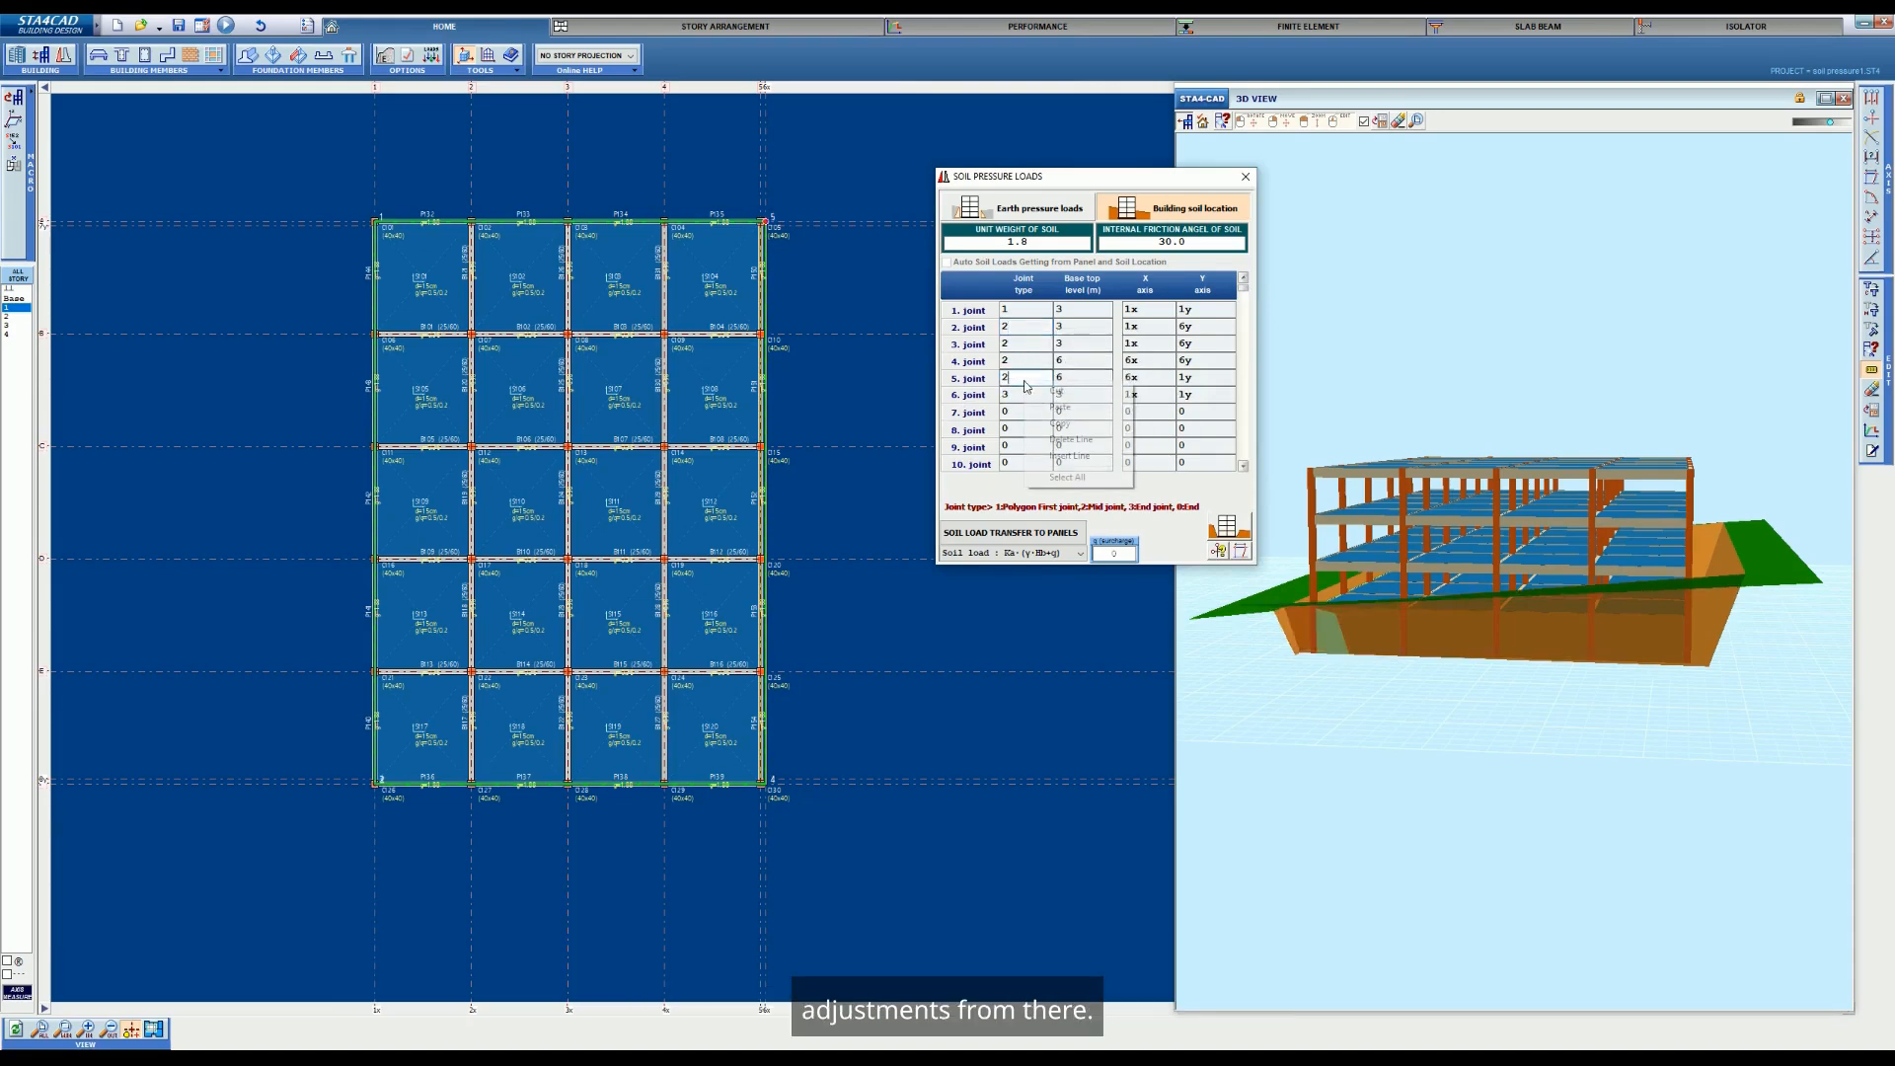
pyautogui.click(1070, 455)
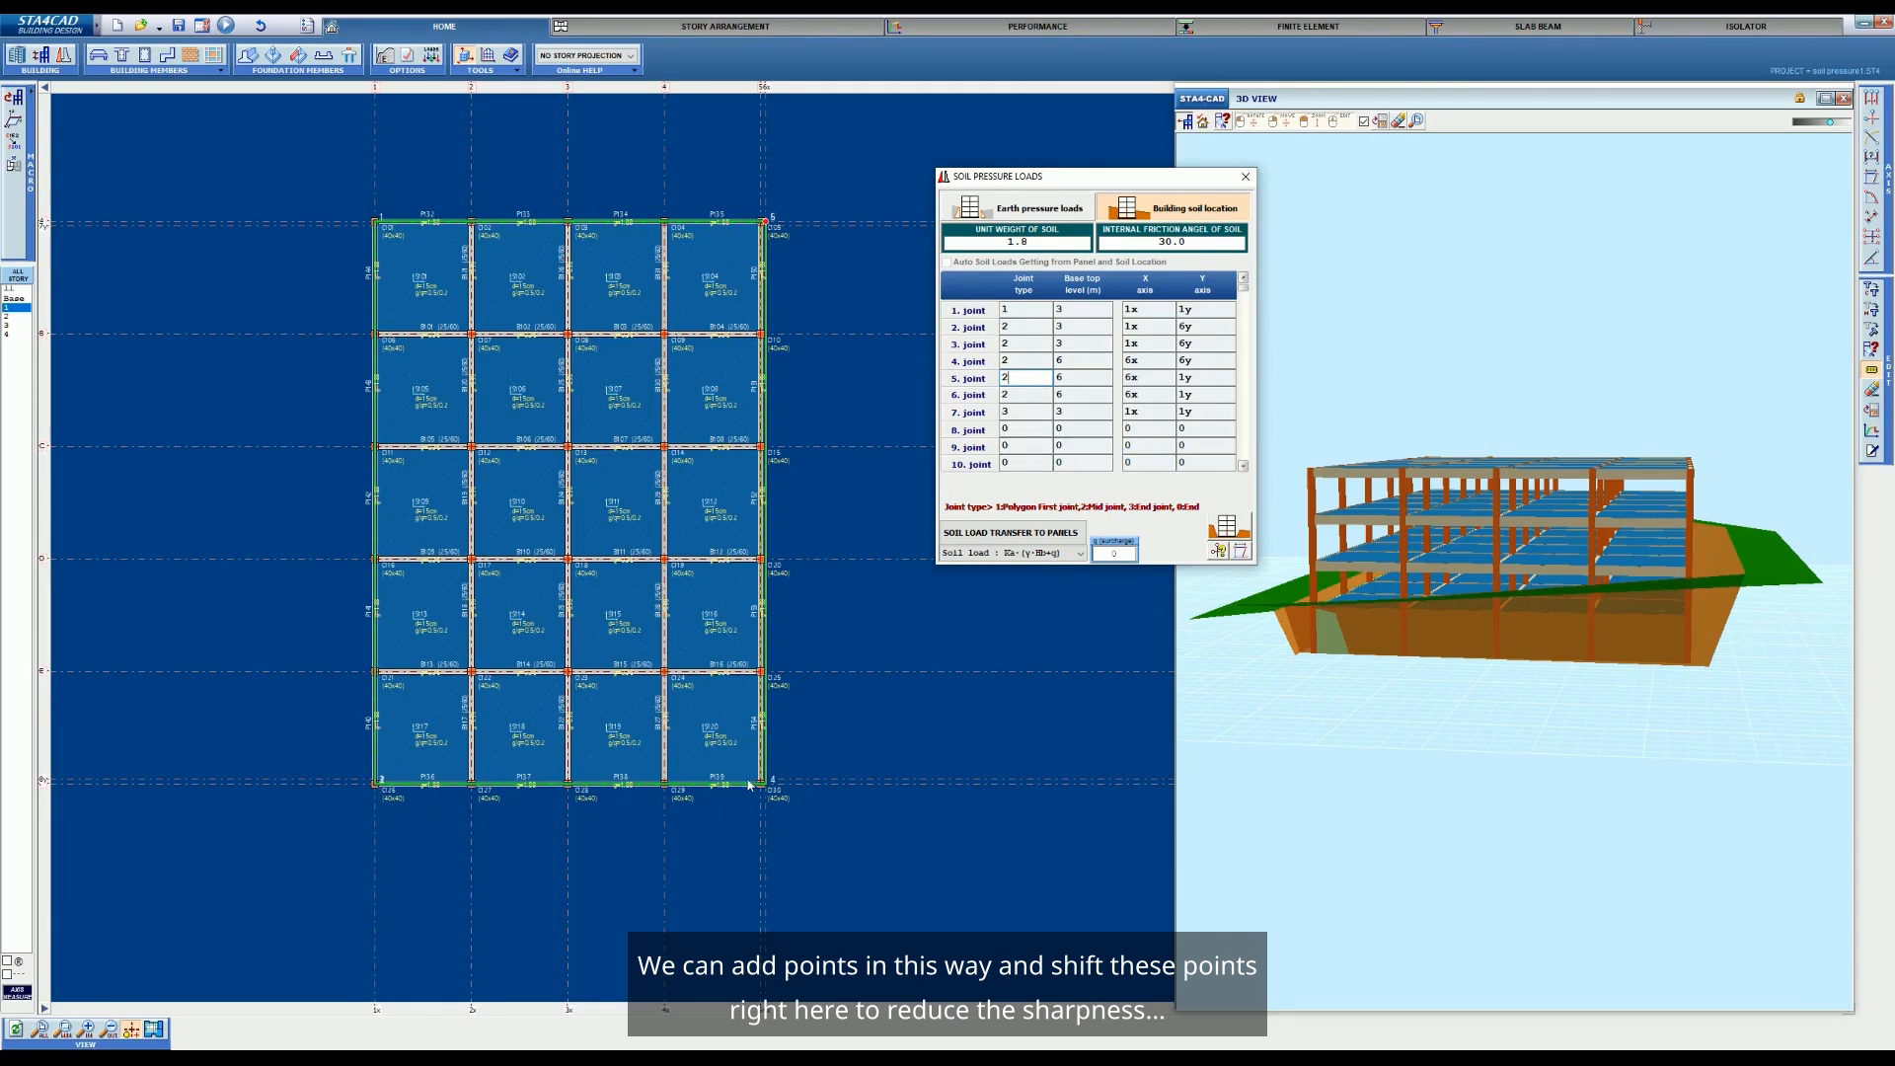
pyautogui.scroll(5, 748, 784)
pyautogui.scroll(-8, 744, 783)
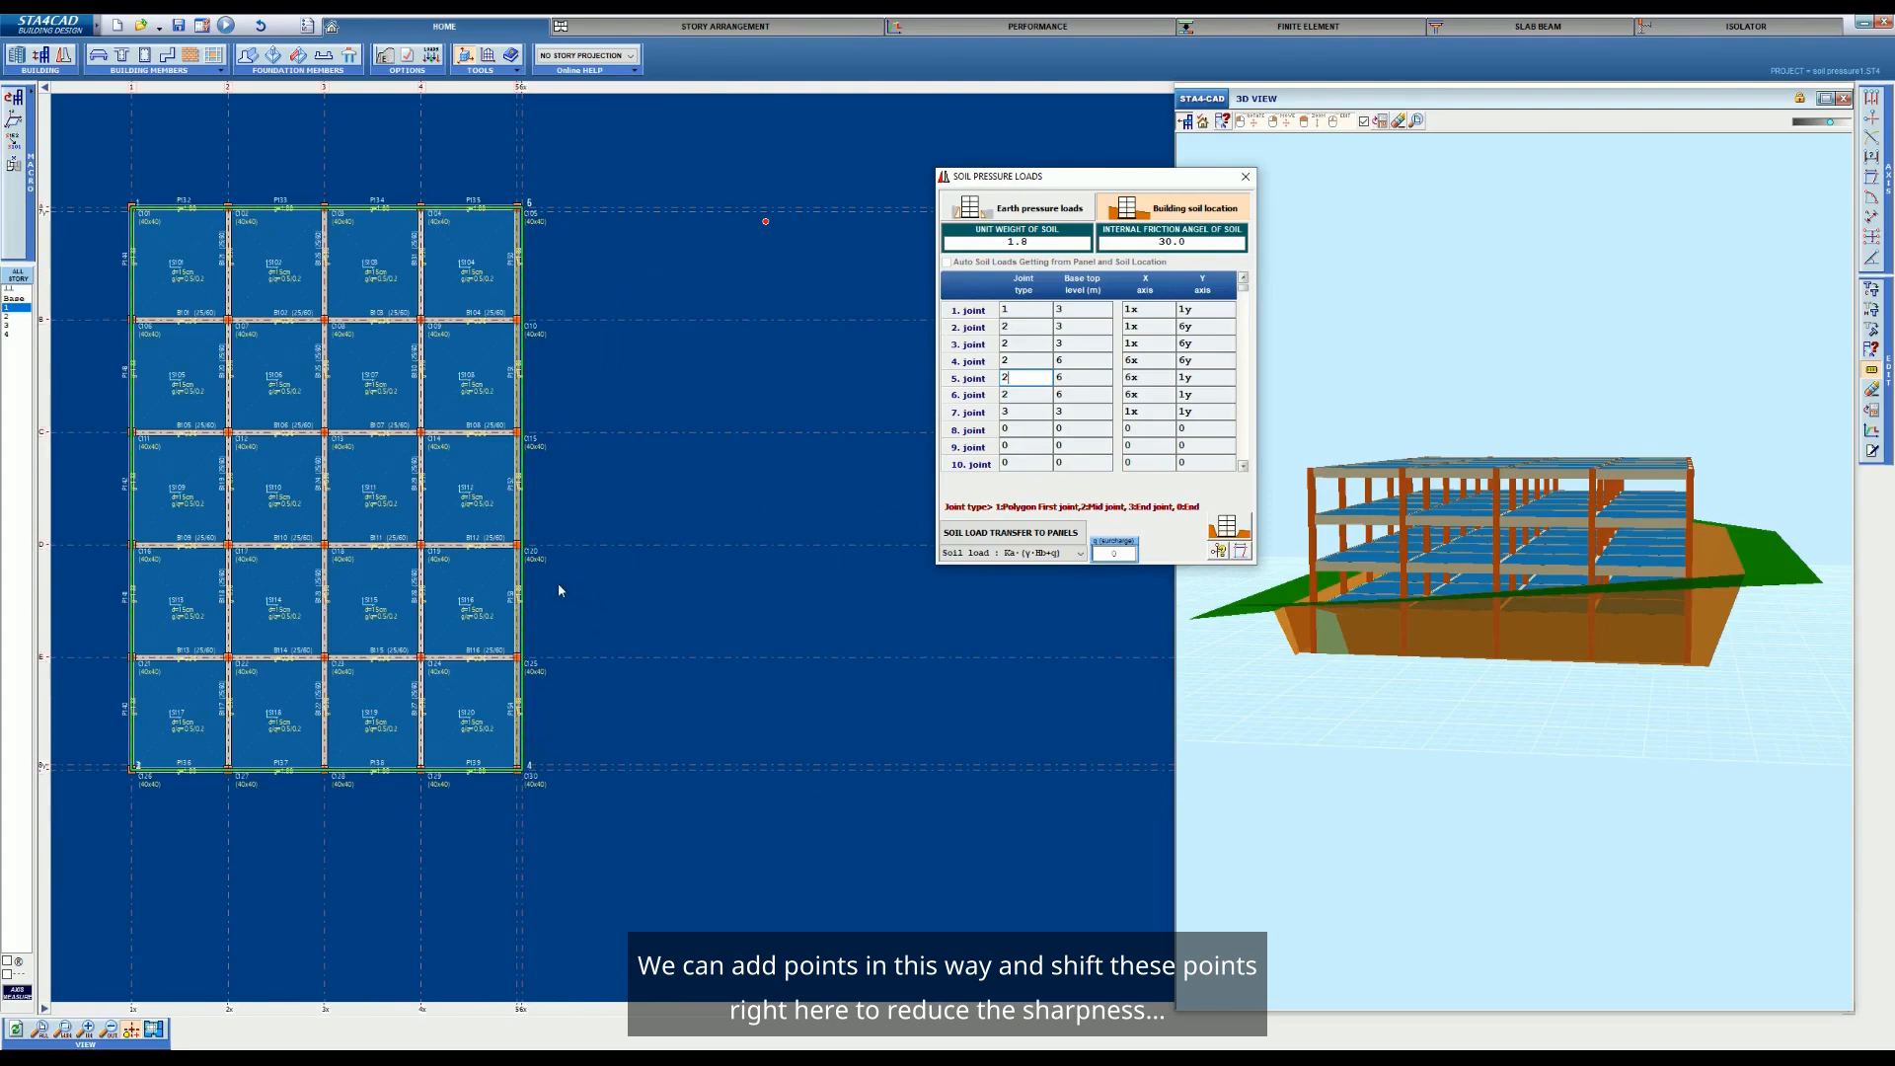
# Inspect the soil slope in 3D and open the soil's unit weight value for editing
pyautogui.moveTo(1739, 667); pyautogui.dragTo(1581, 670)
pyautogui.moveTo(1725, 657); pyautogui.dragTo(1608, 615)
pyautogui.moveTo(1076, 185); pyautogui.dragTo(962, 197)
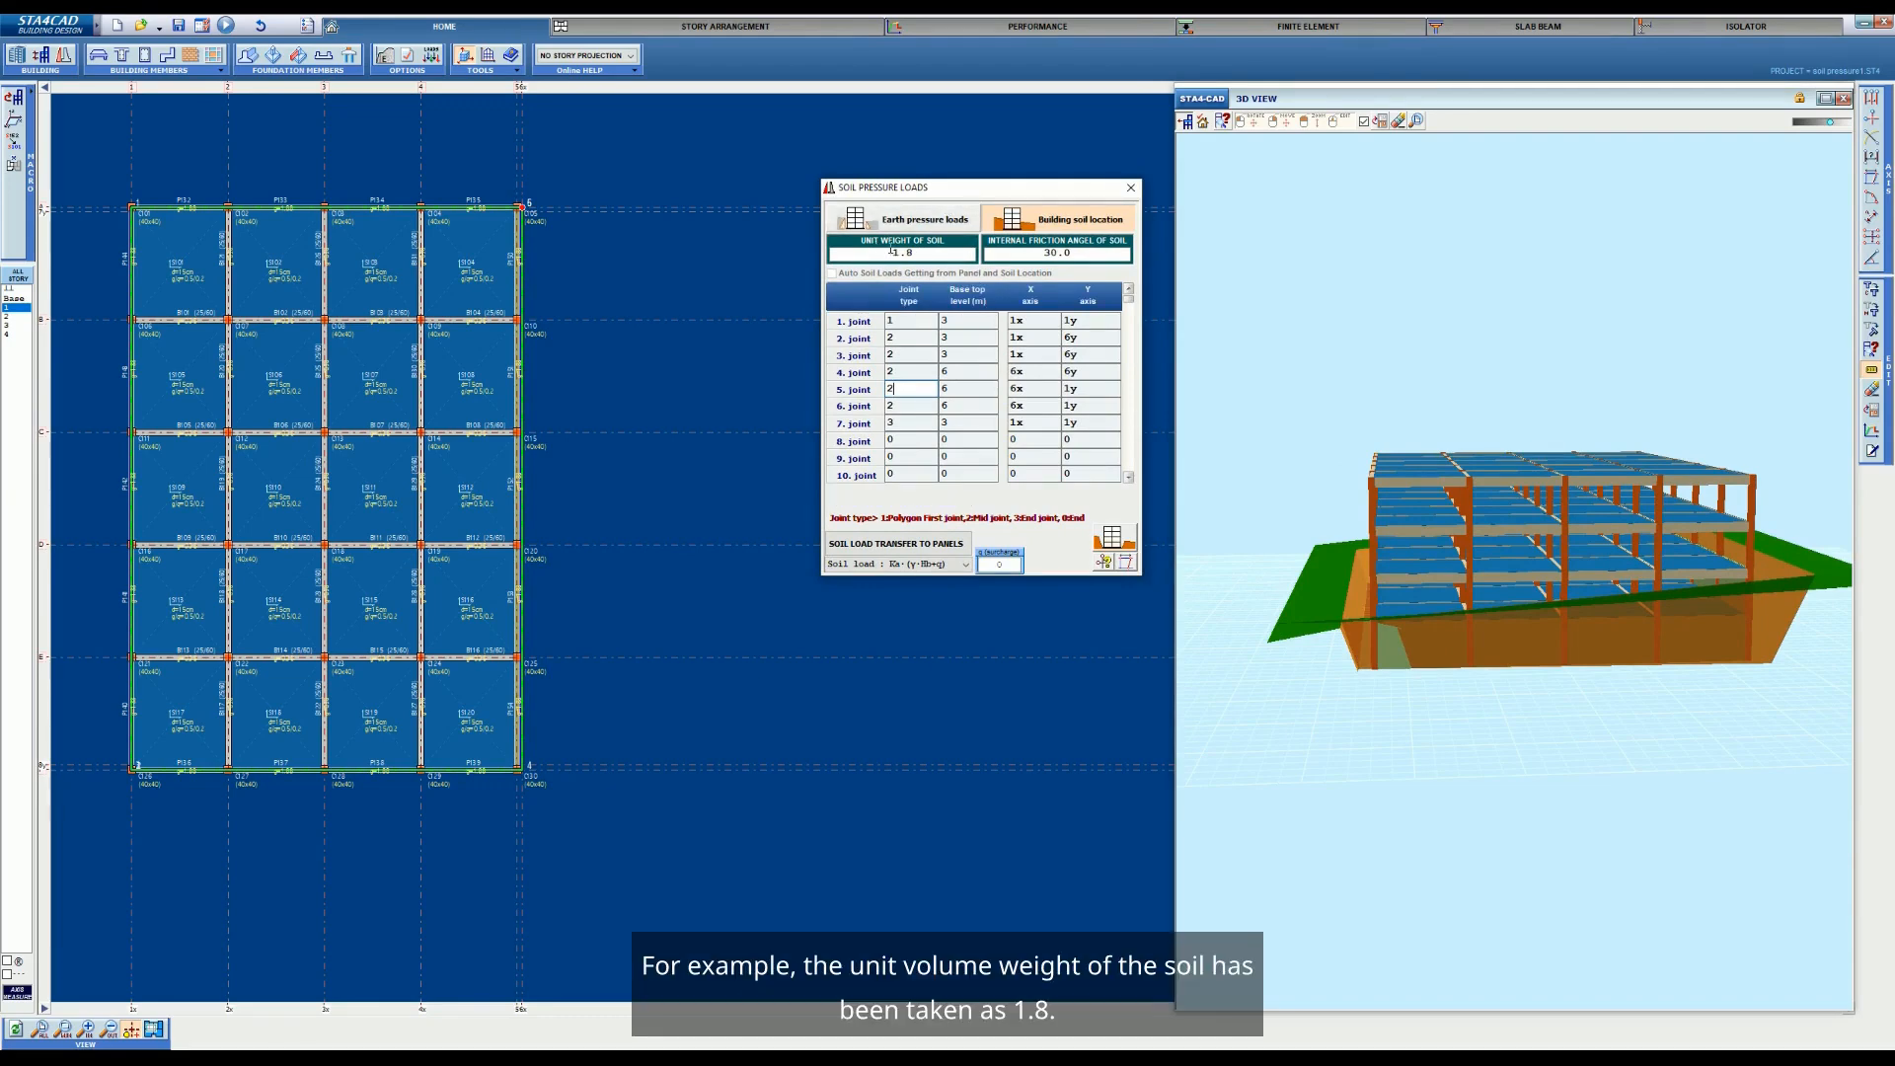
pyautogui.moveTo(930, 255); pyautogui.dragTo(895, 255)
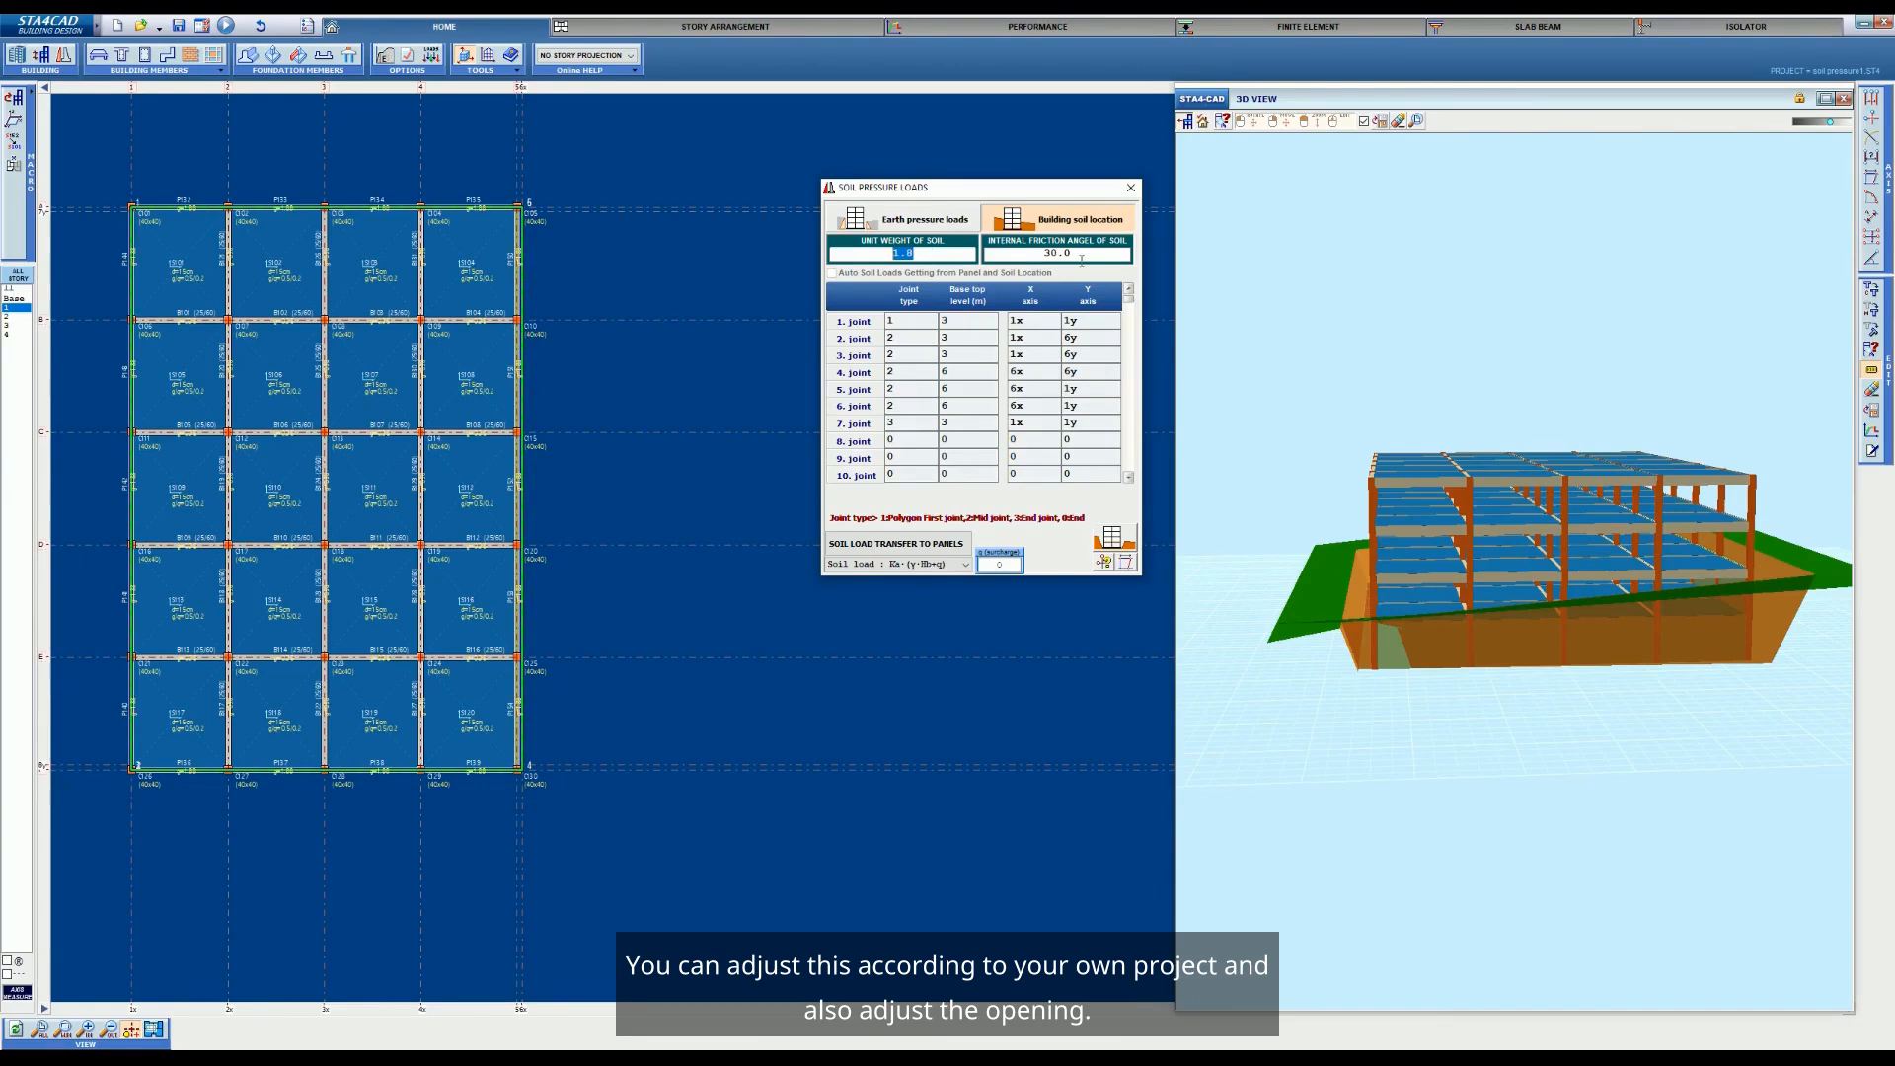
# Set the surcharge load to 10 and check the available soil load formulas, keeping the Ka-based option
pyautogui.moveTo(1086, 256); pyautogui.dragTo(1040, 255)
pyautogui.click(1017, 565)
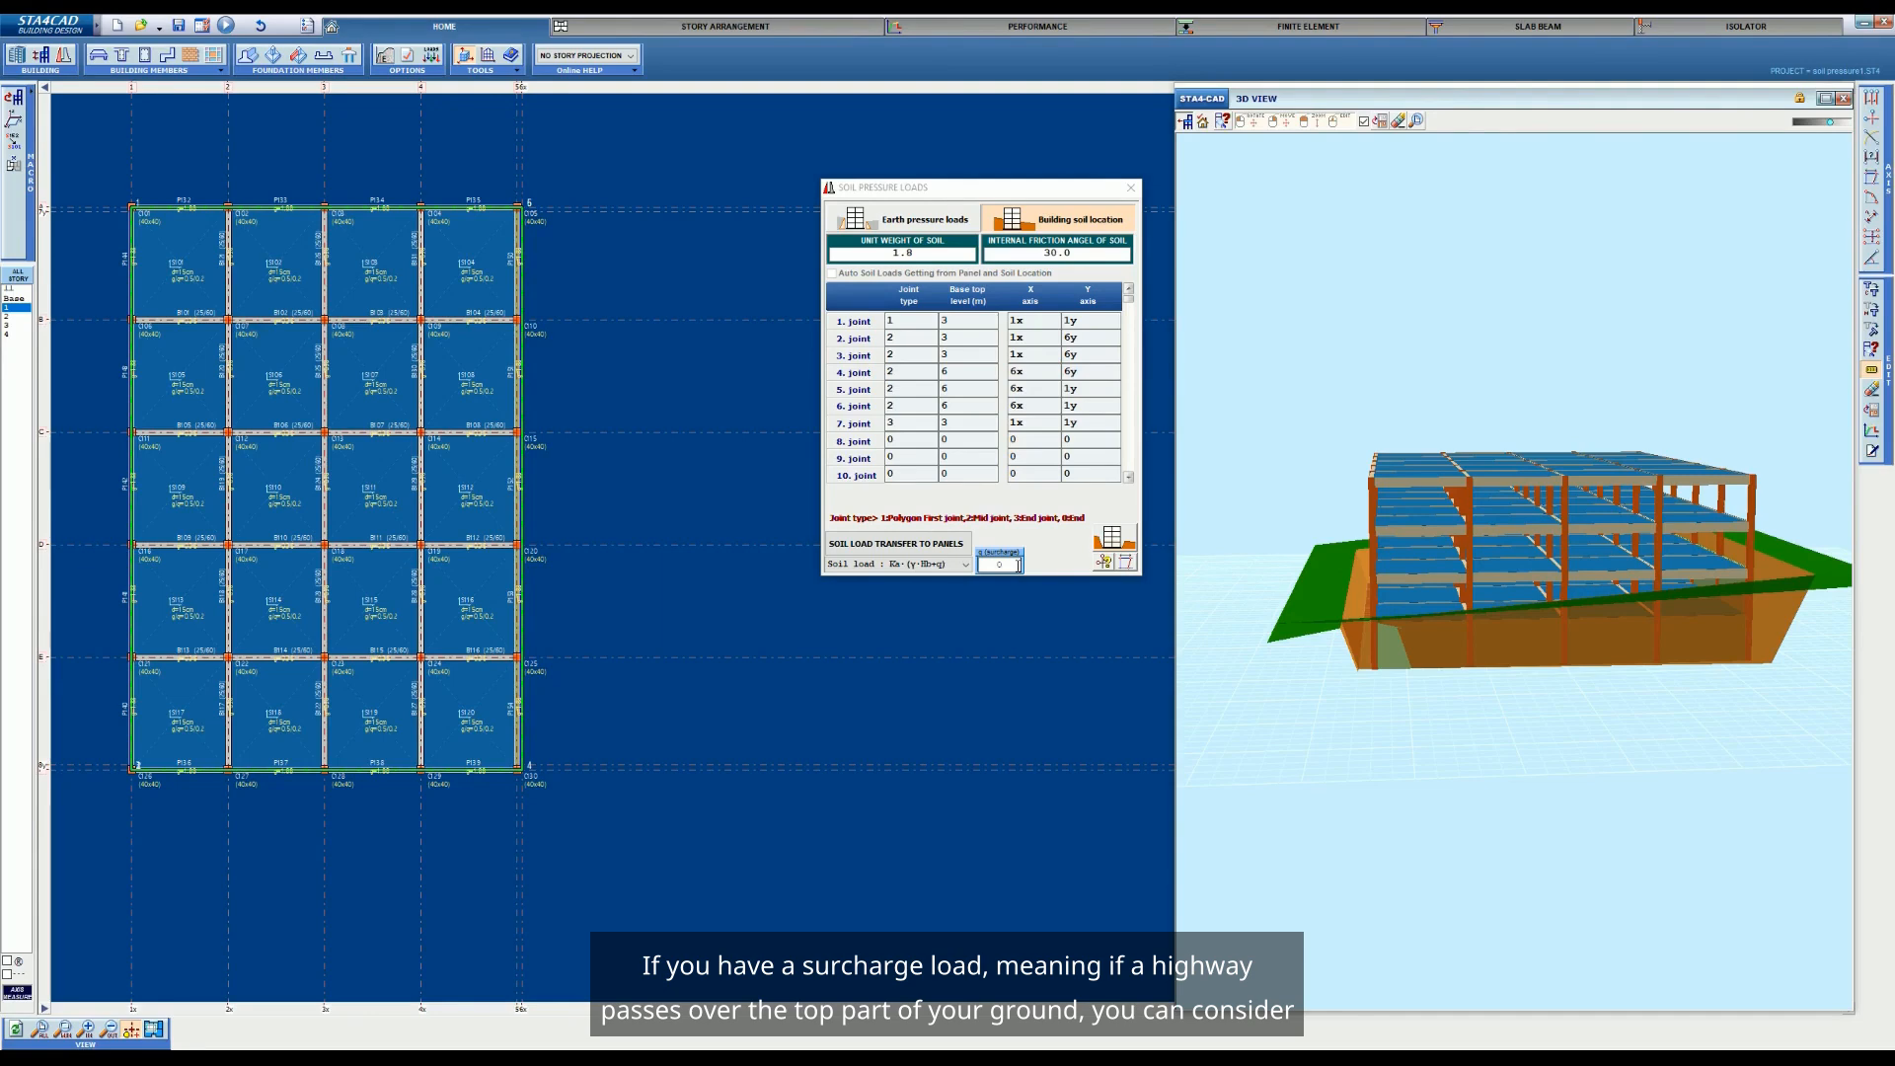
pyautogui.click(1007, 566)
pyautogui.write('1')
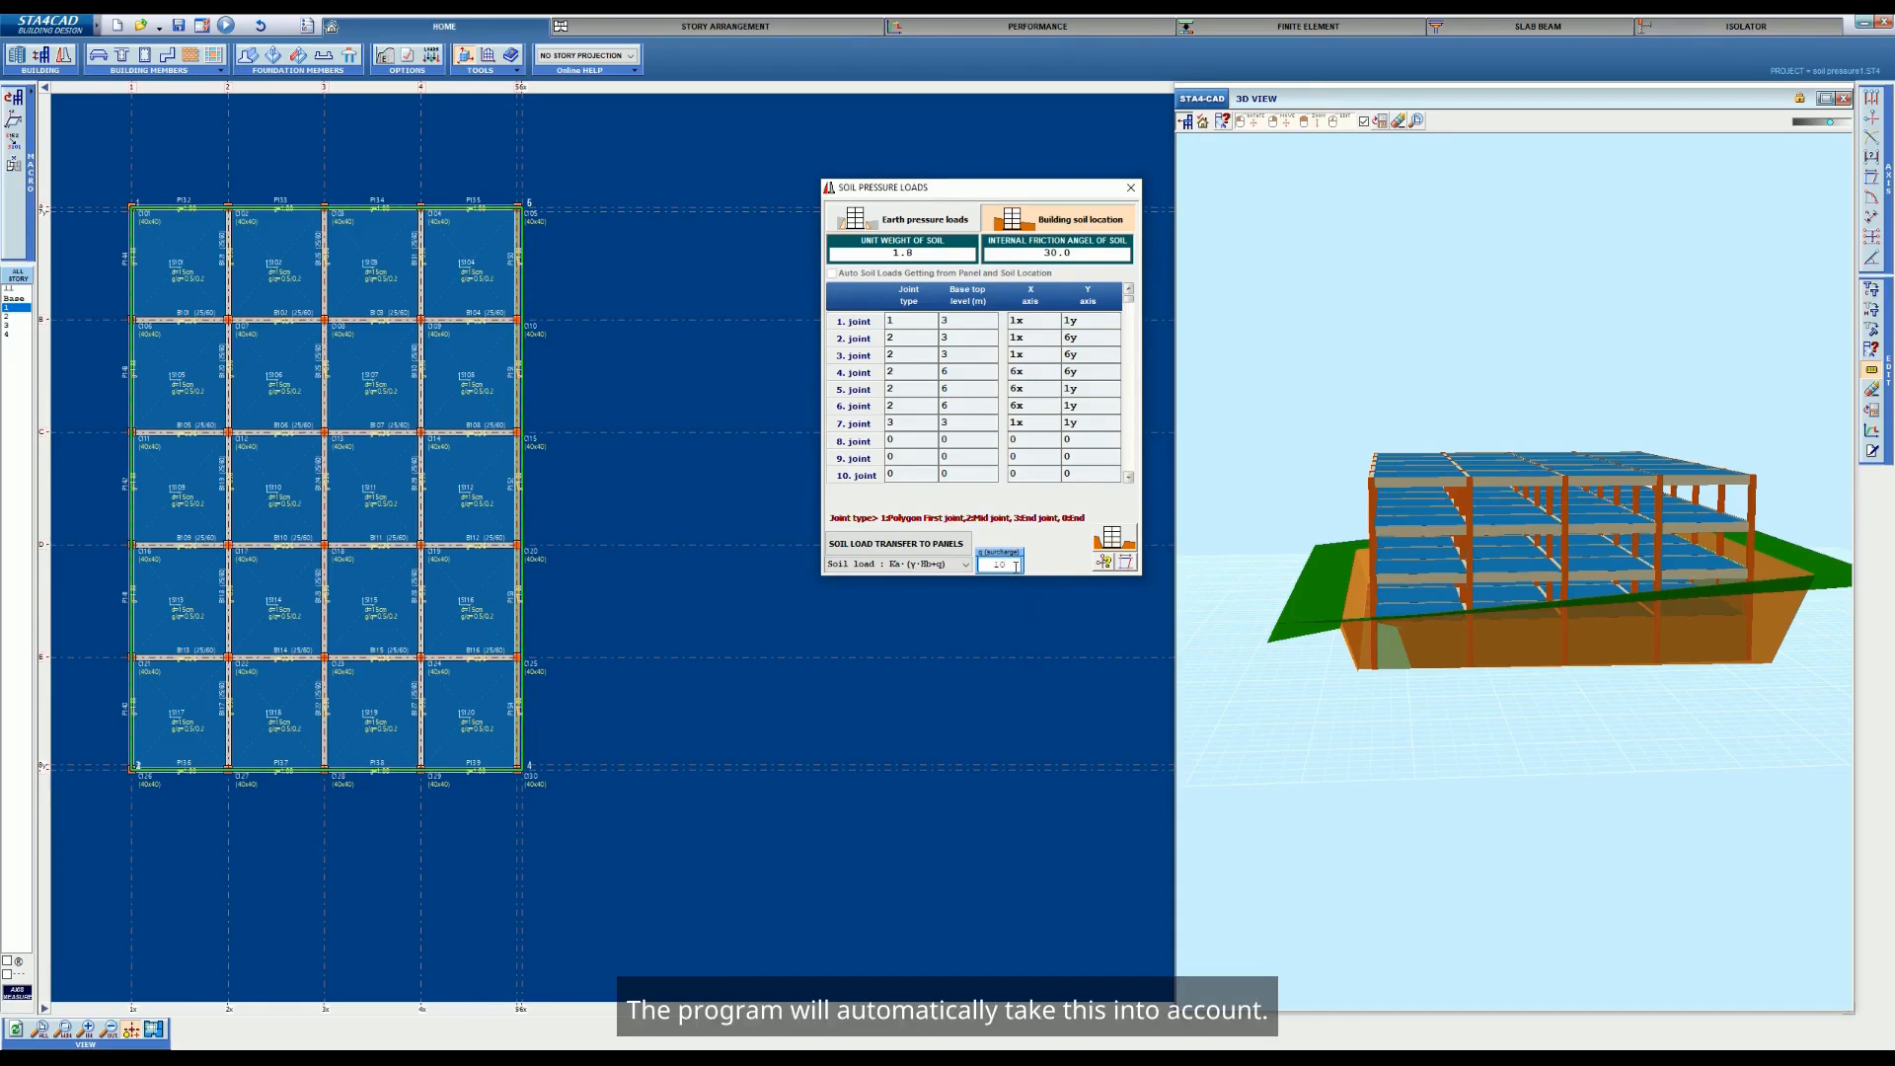
pyautogui.press('Return')
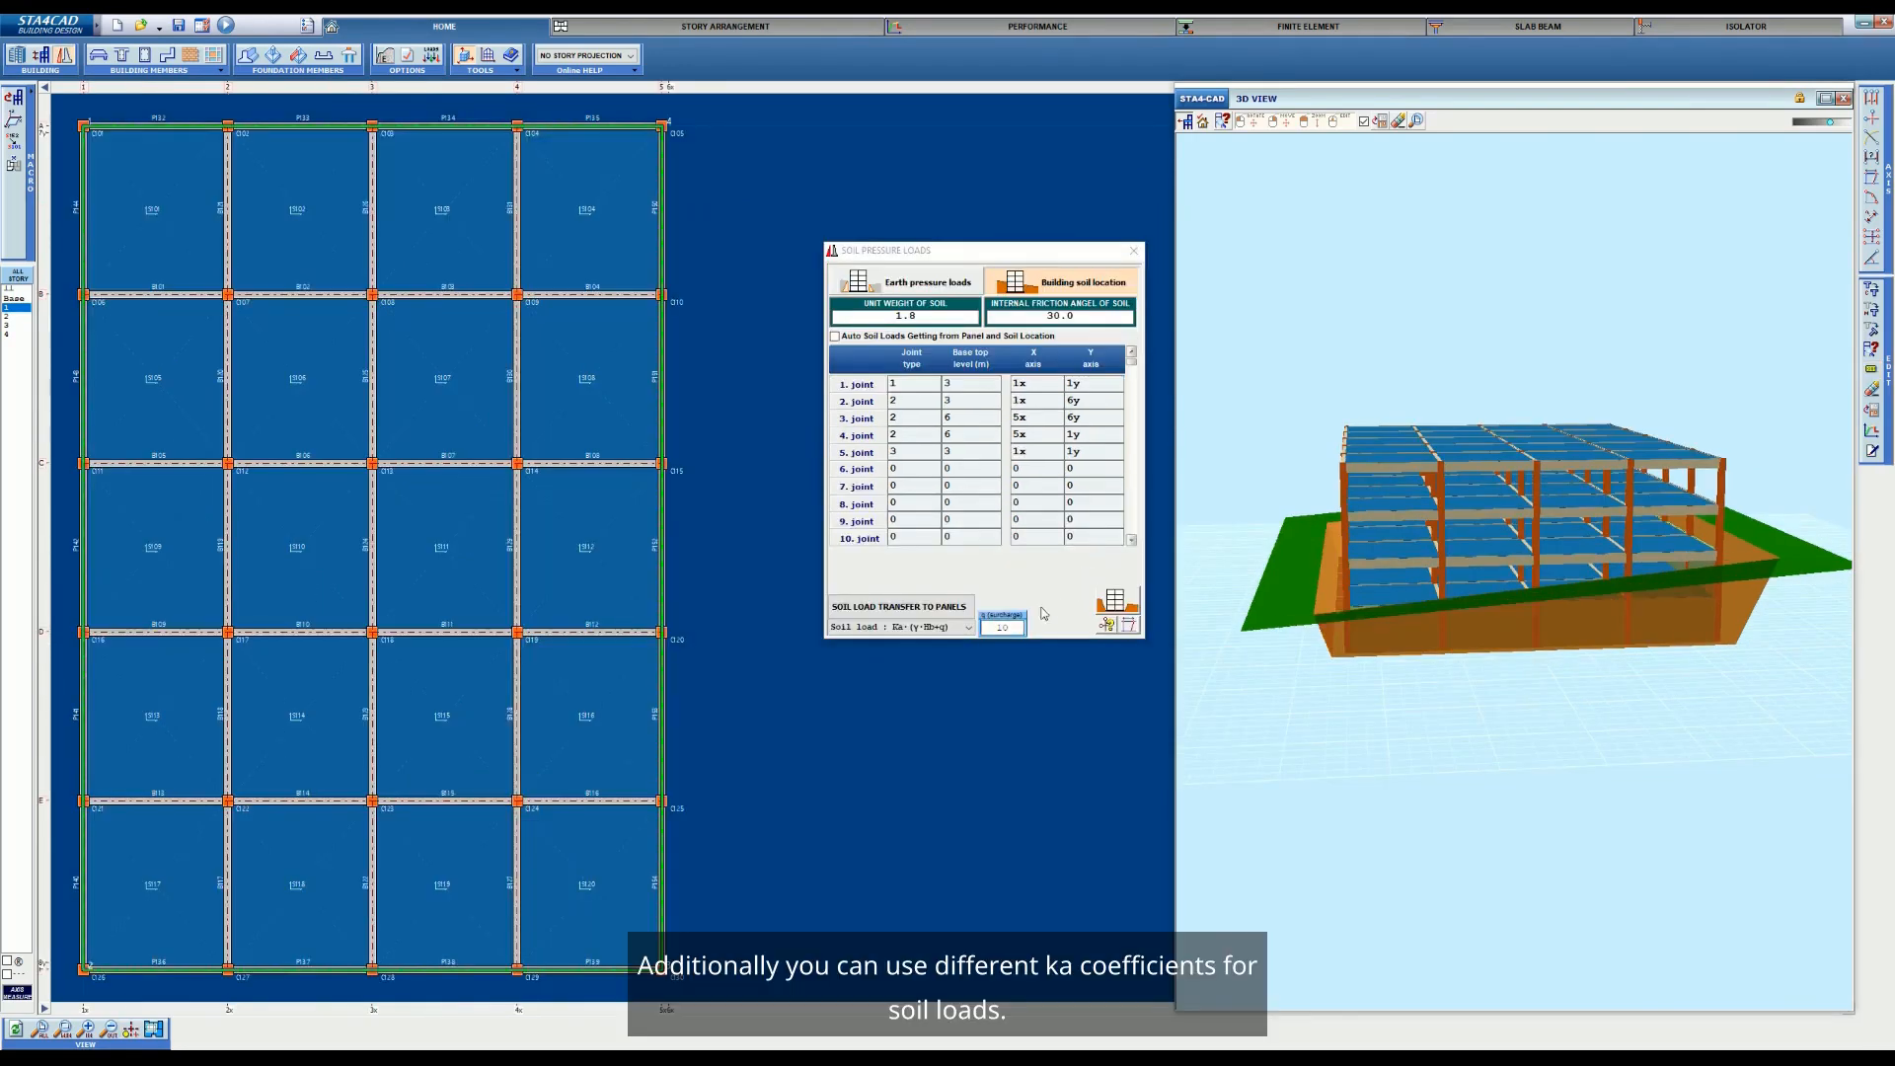
pyautogui.click(938, 627)
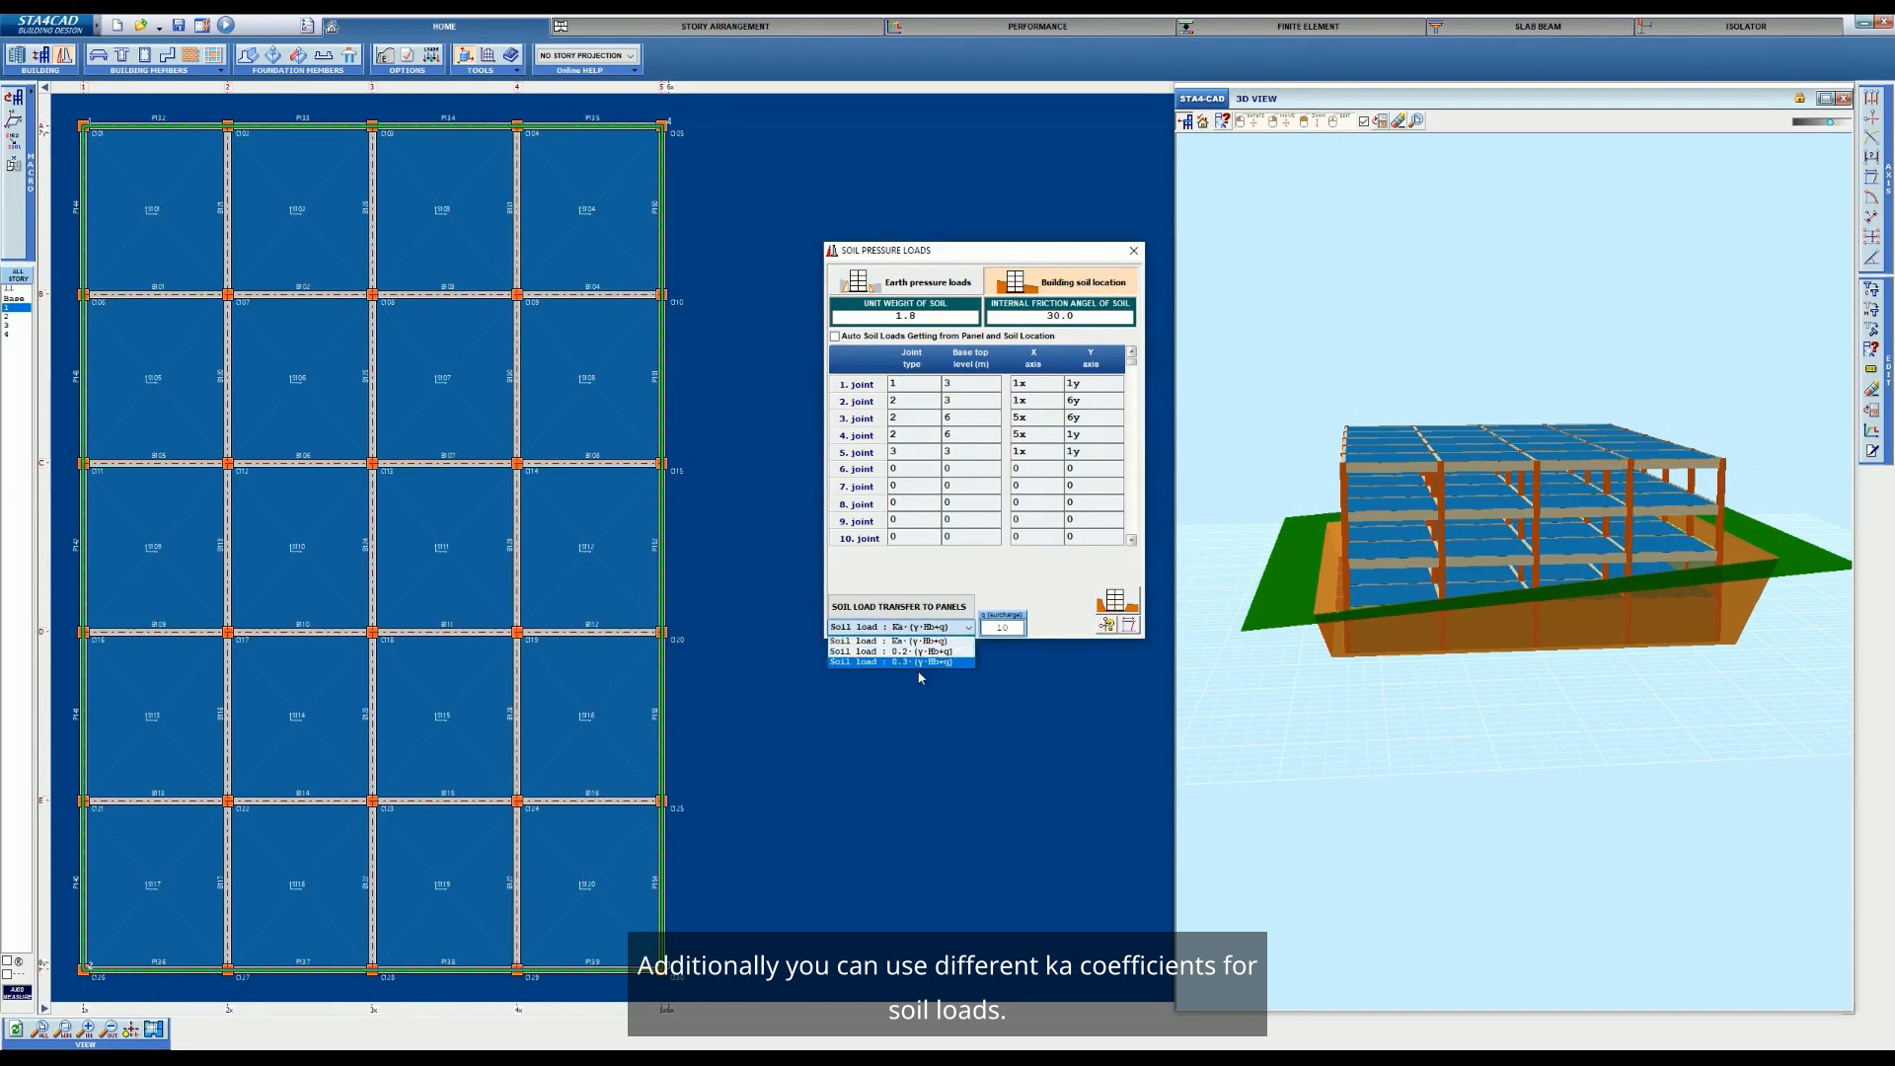
pyautogui.click(929, 632)
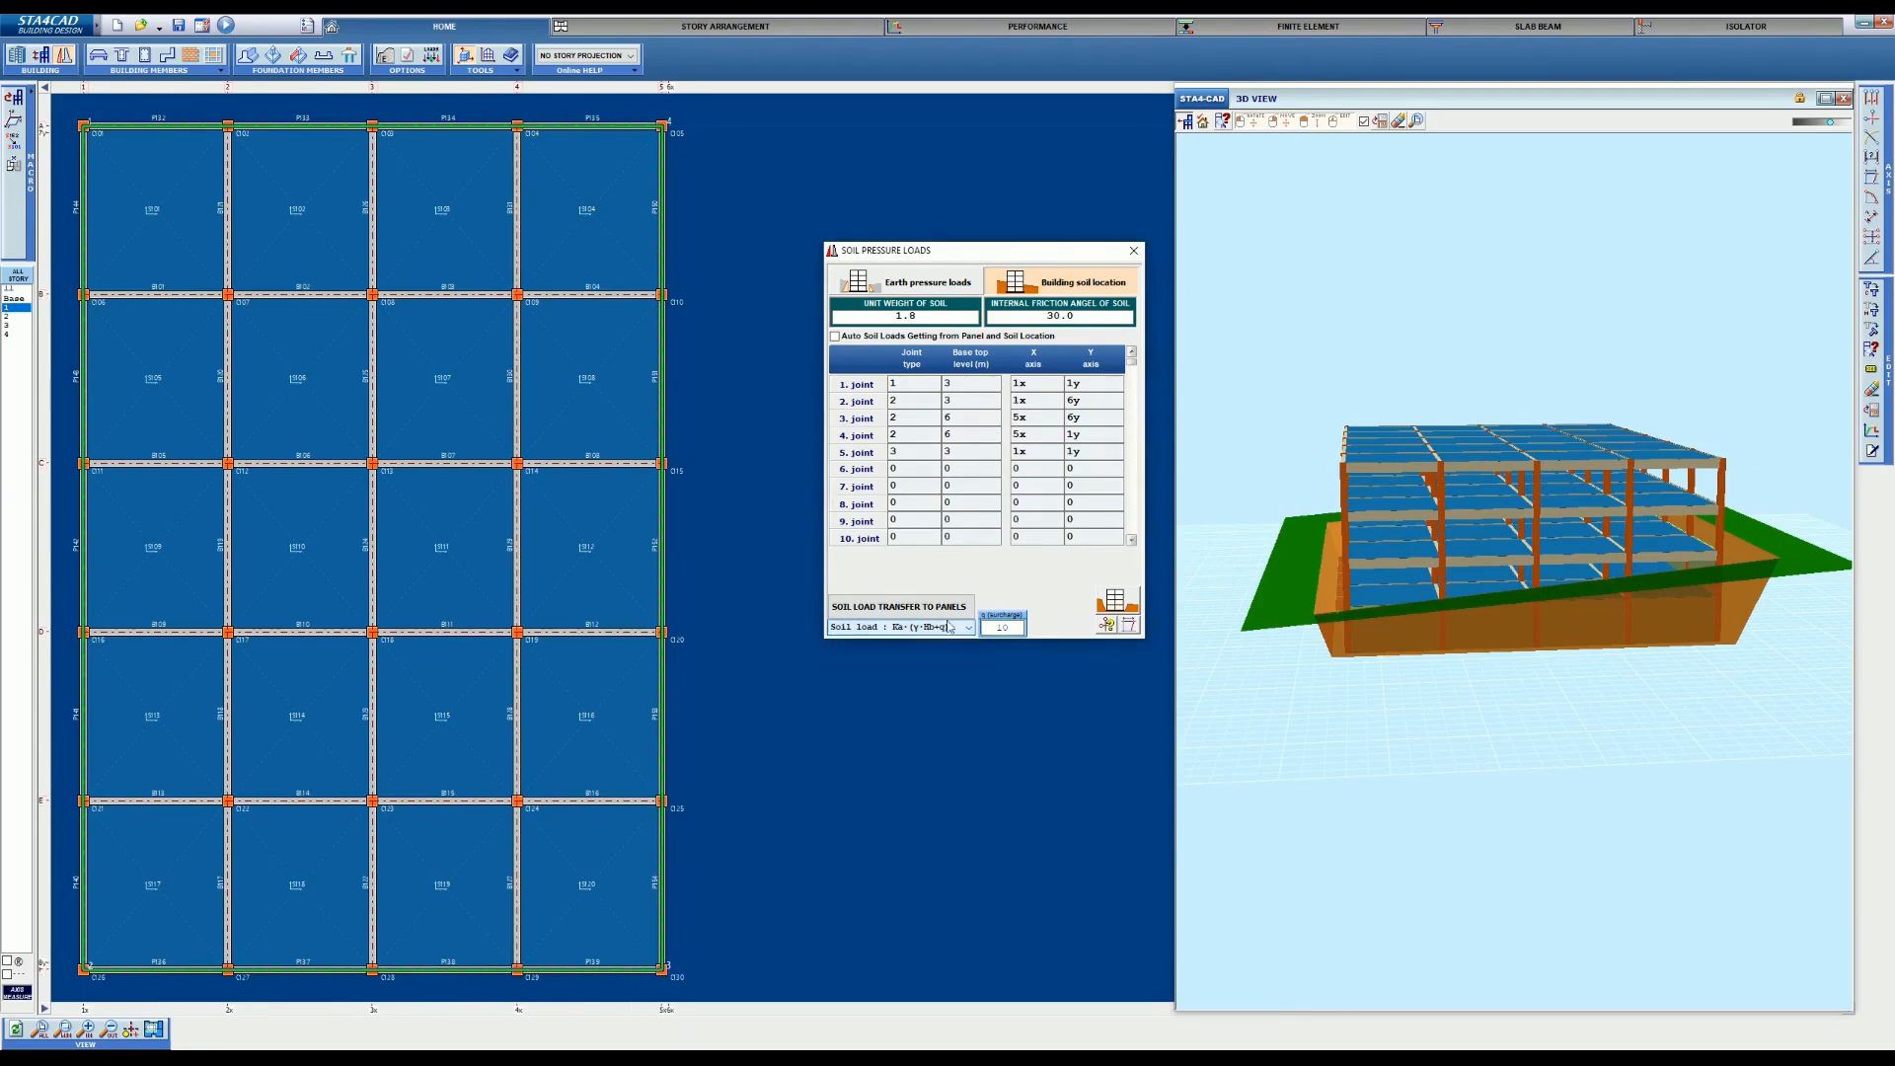
# Enable automatic soil loads from panel and soil location, and transfer the soil load to the panels
pyautogui.click(834, 337)
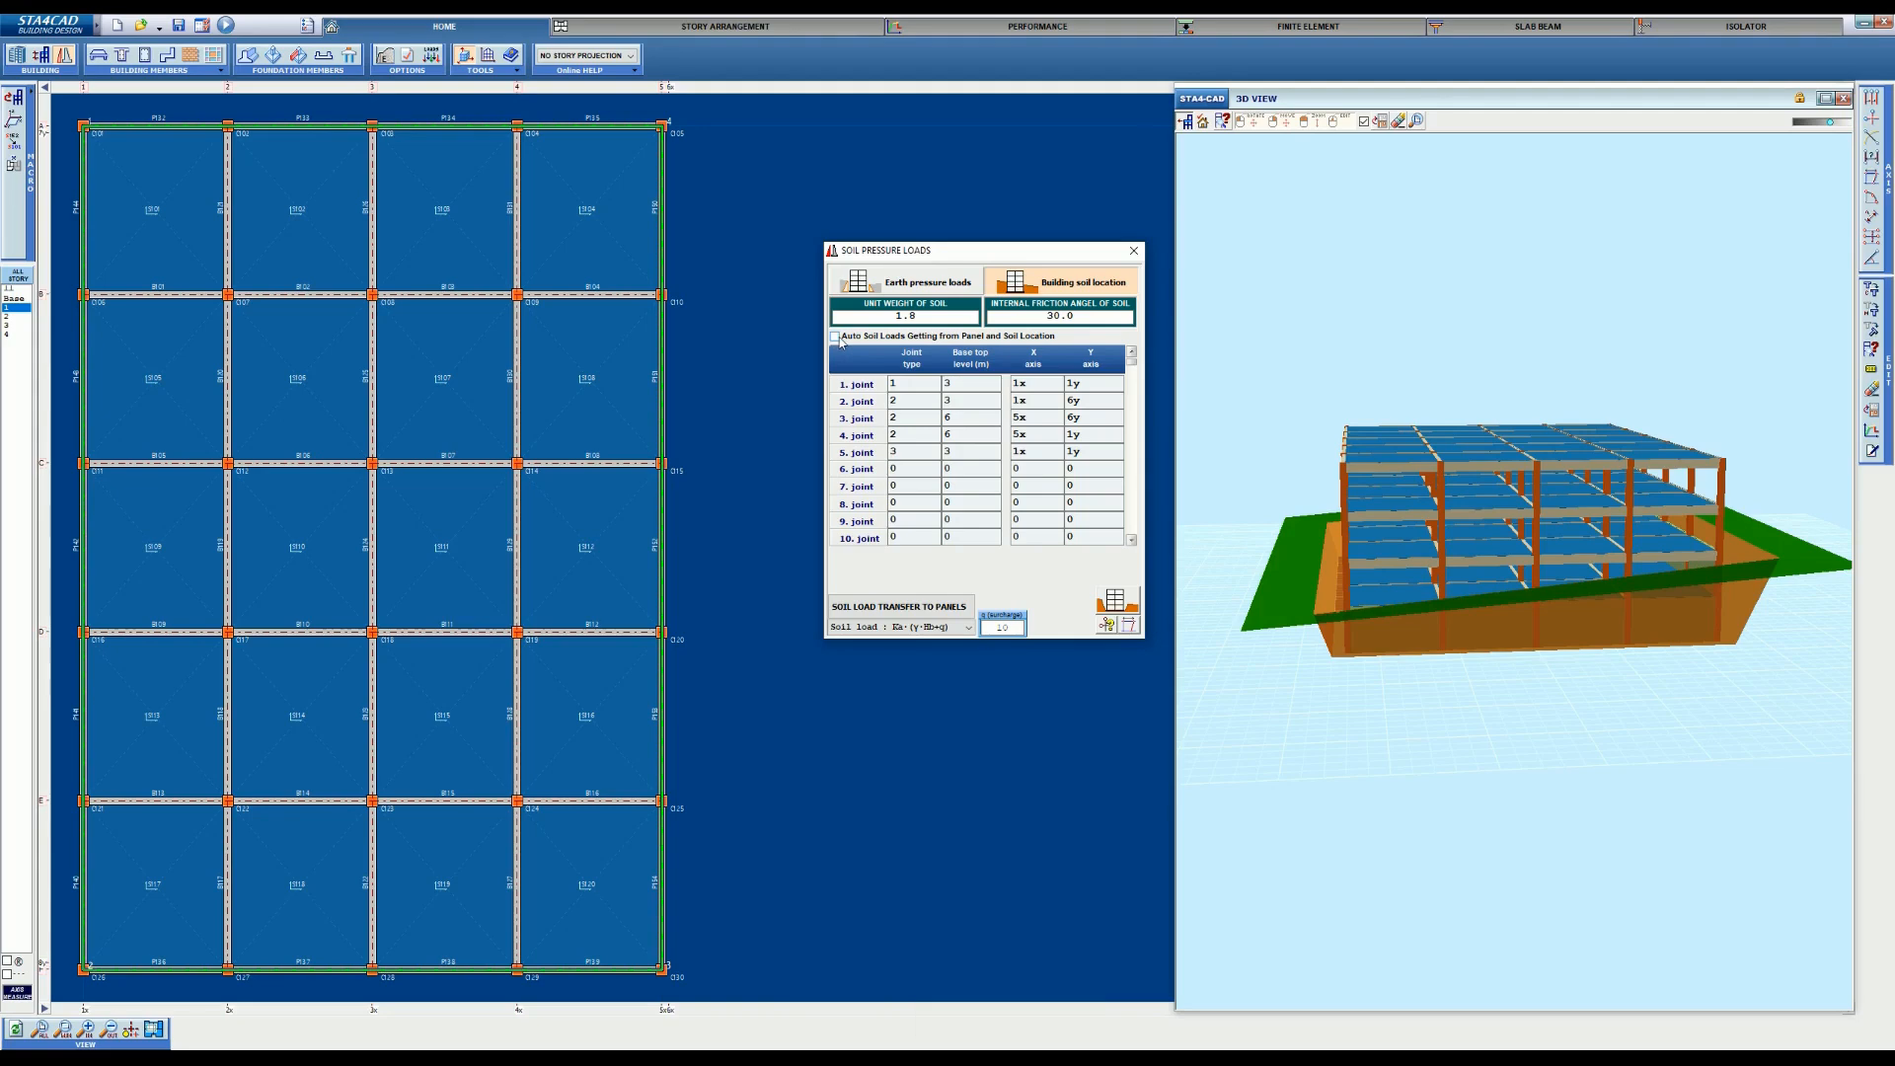
pyautogui.click(913, 286)
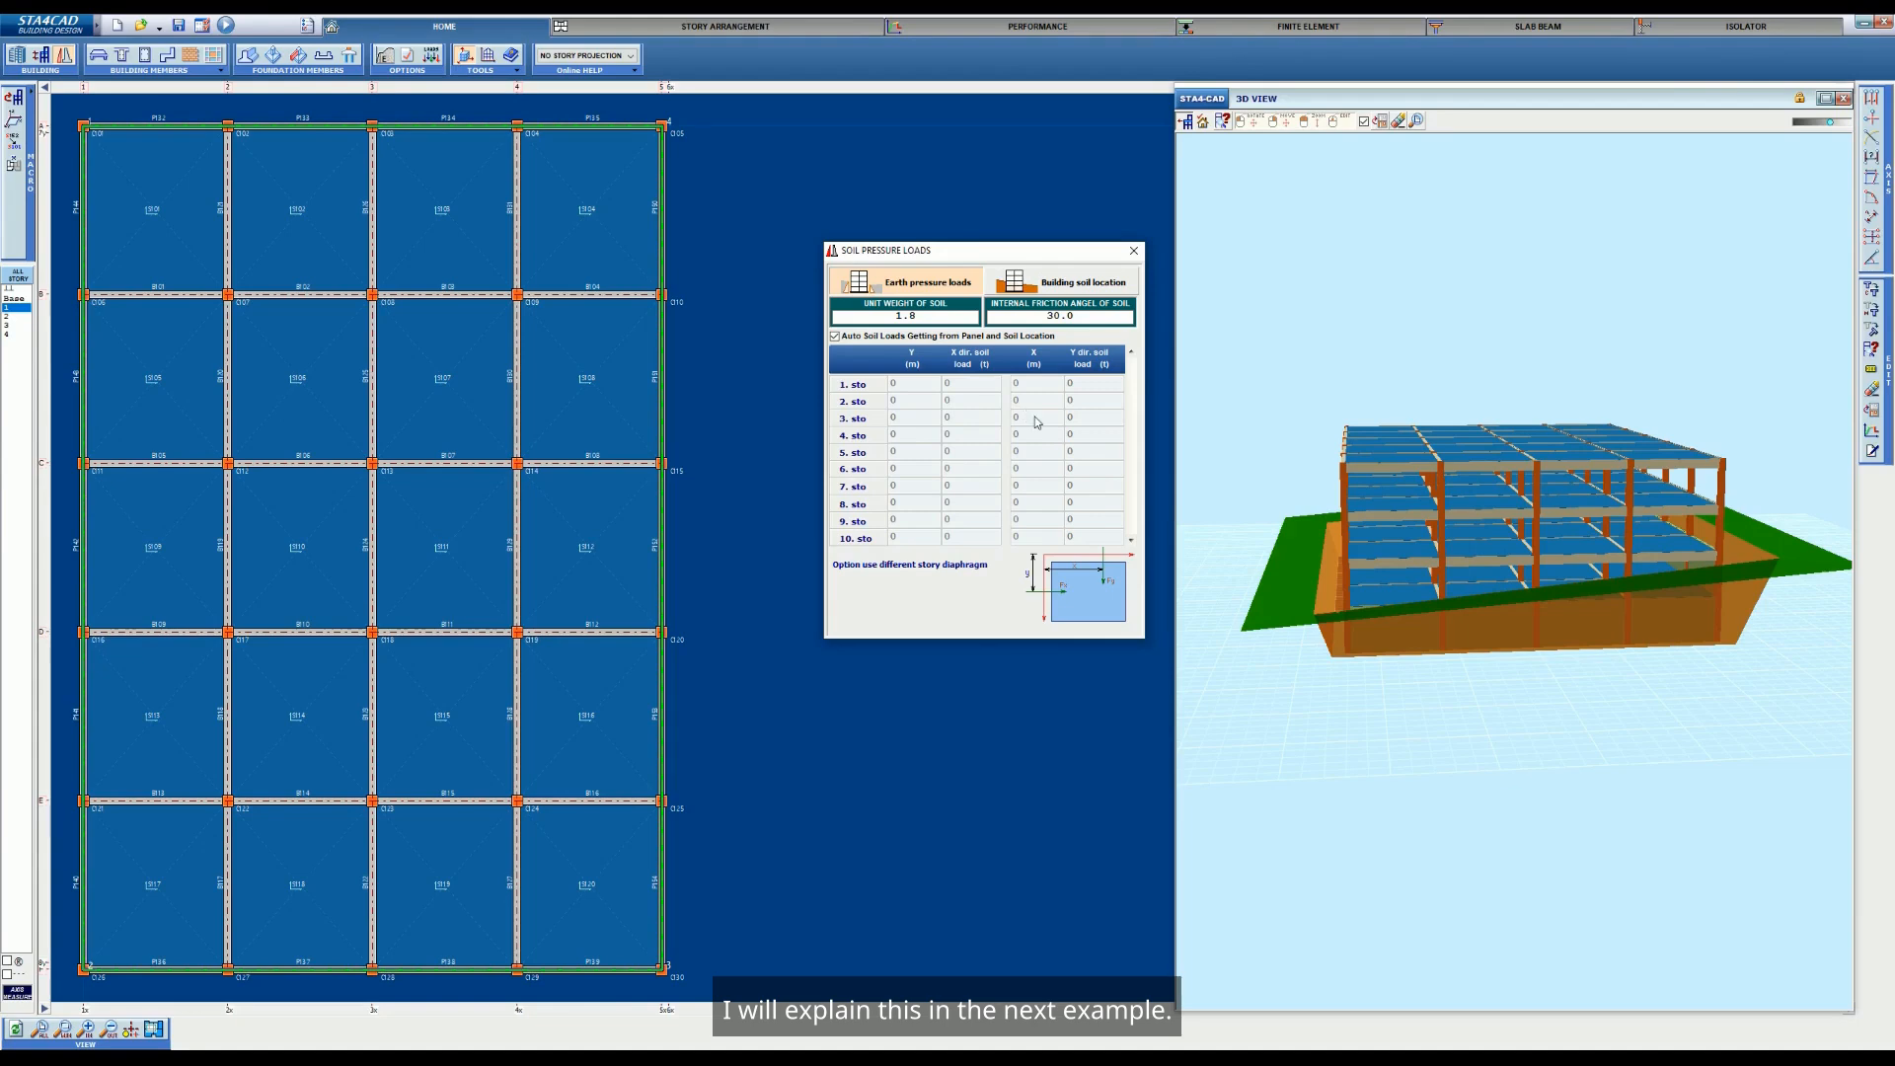
pyautogui.click(1044, 284)
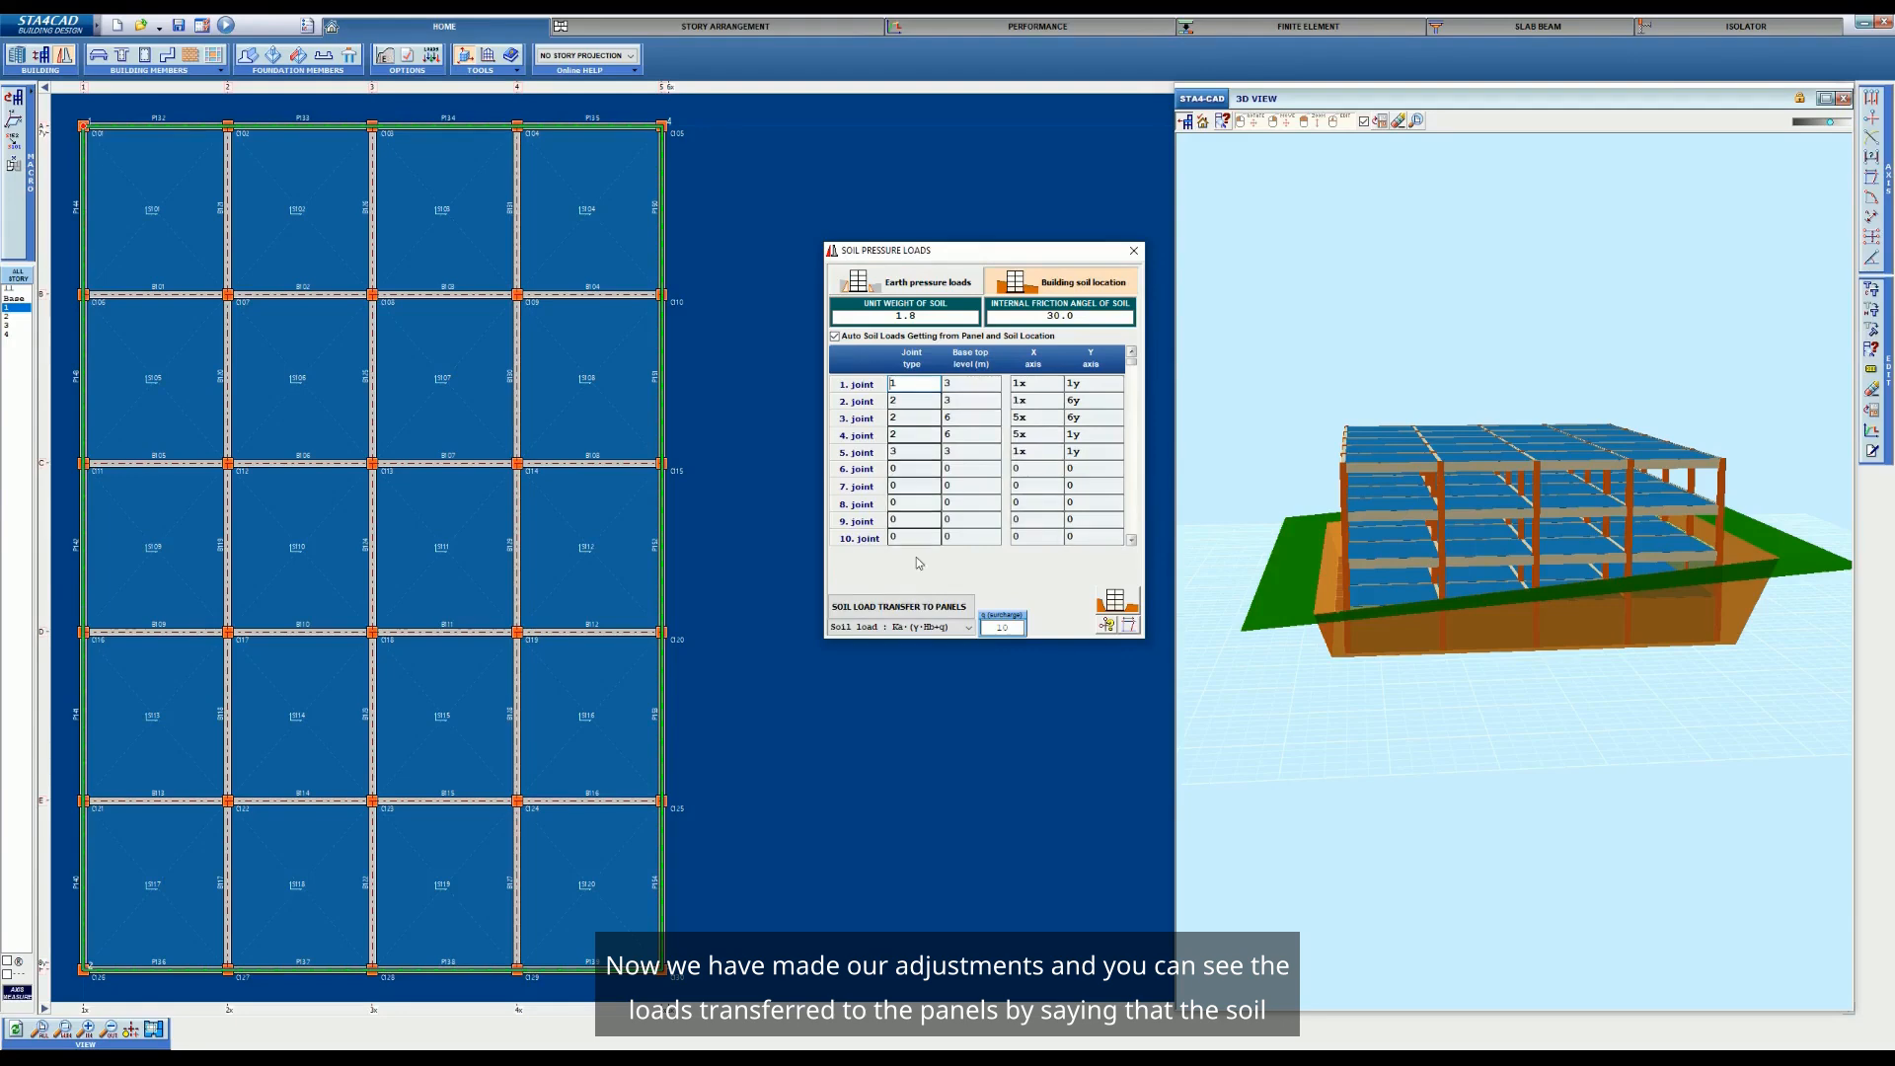
pyautogui.click(905, 609)
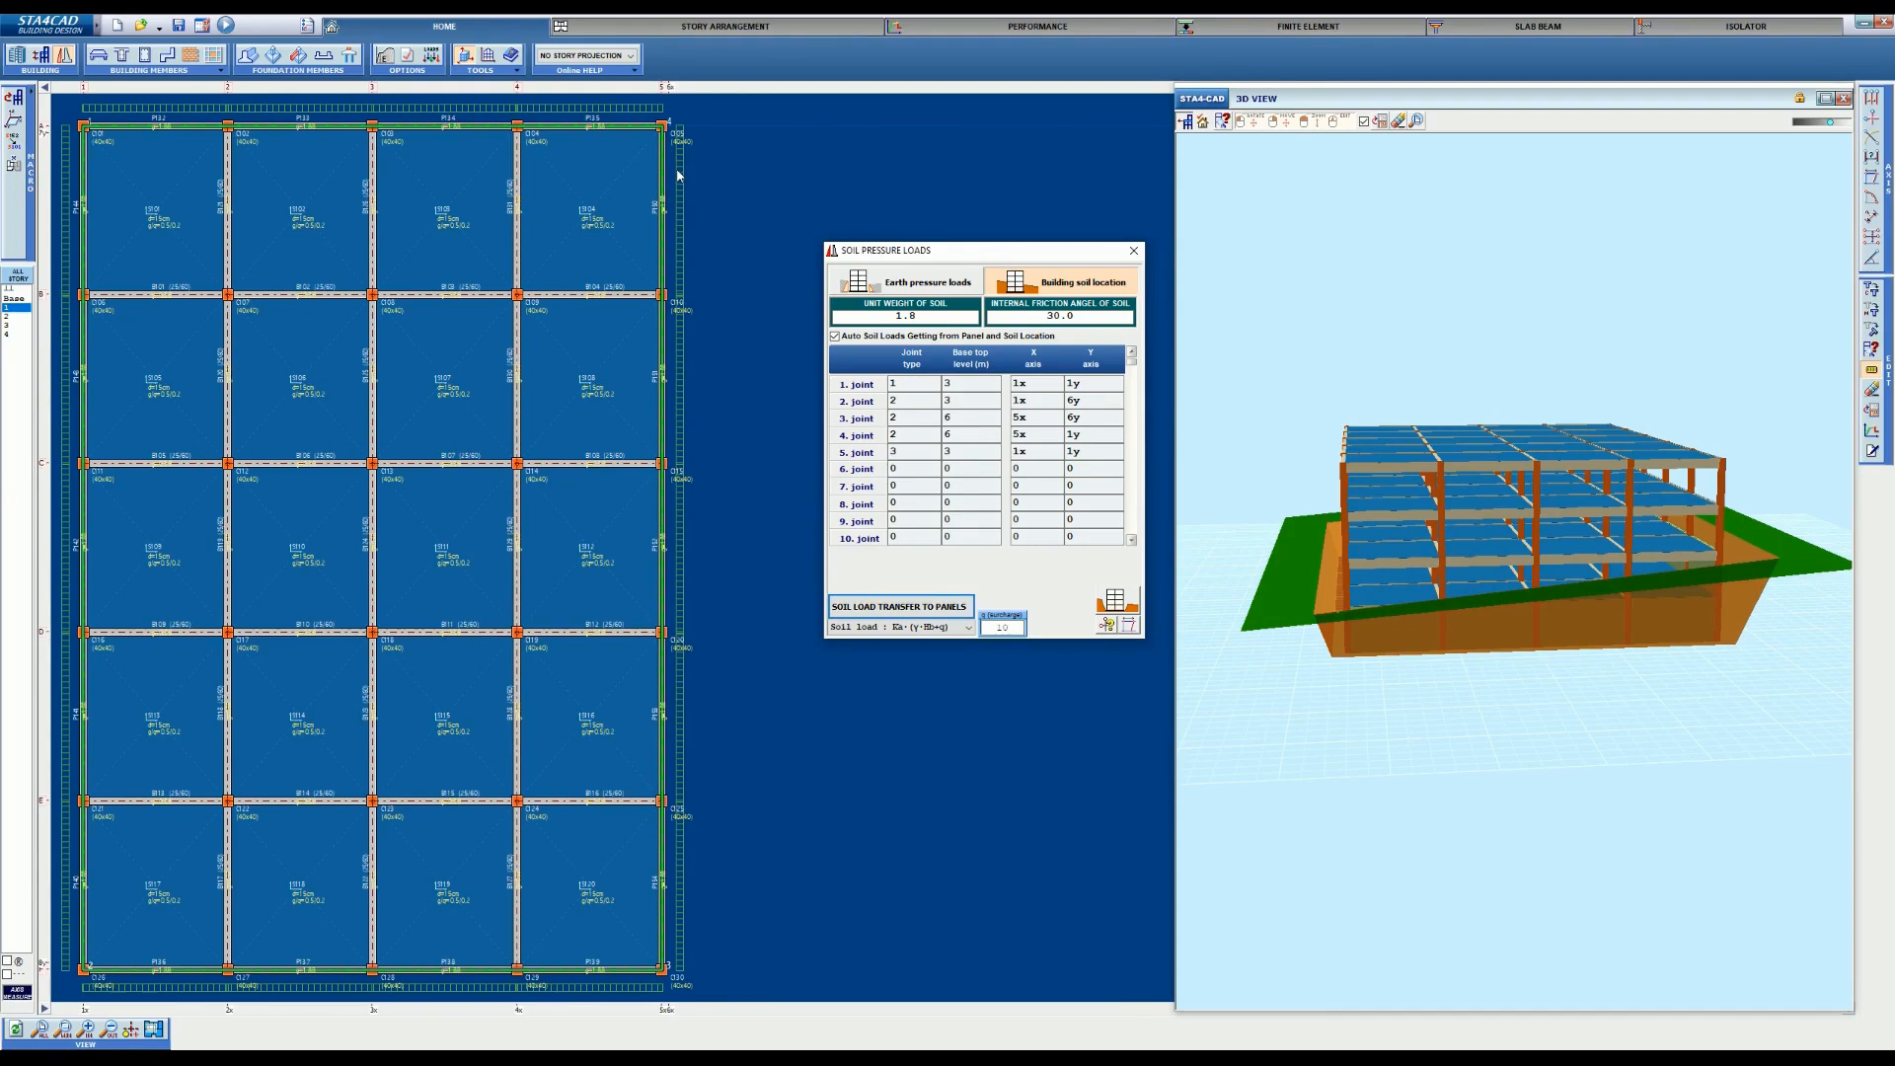
pyautogui.click(1134, 251)
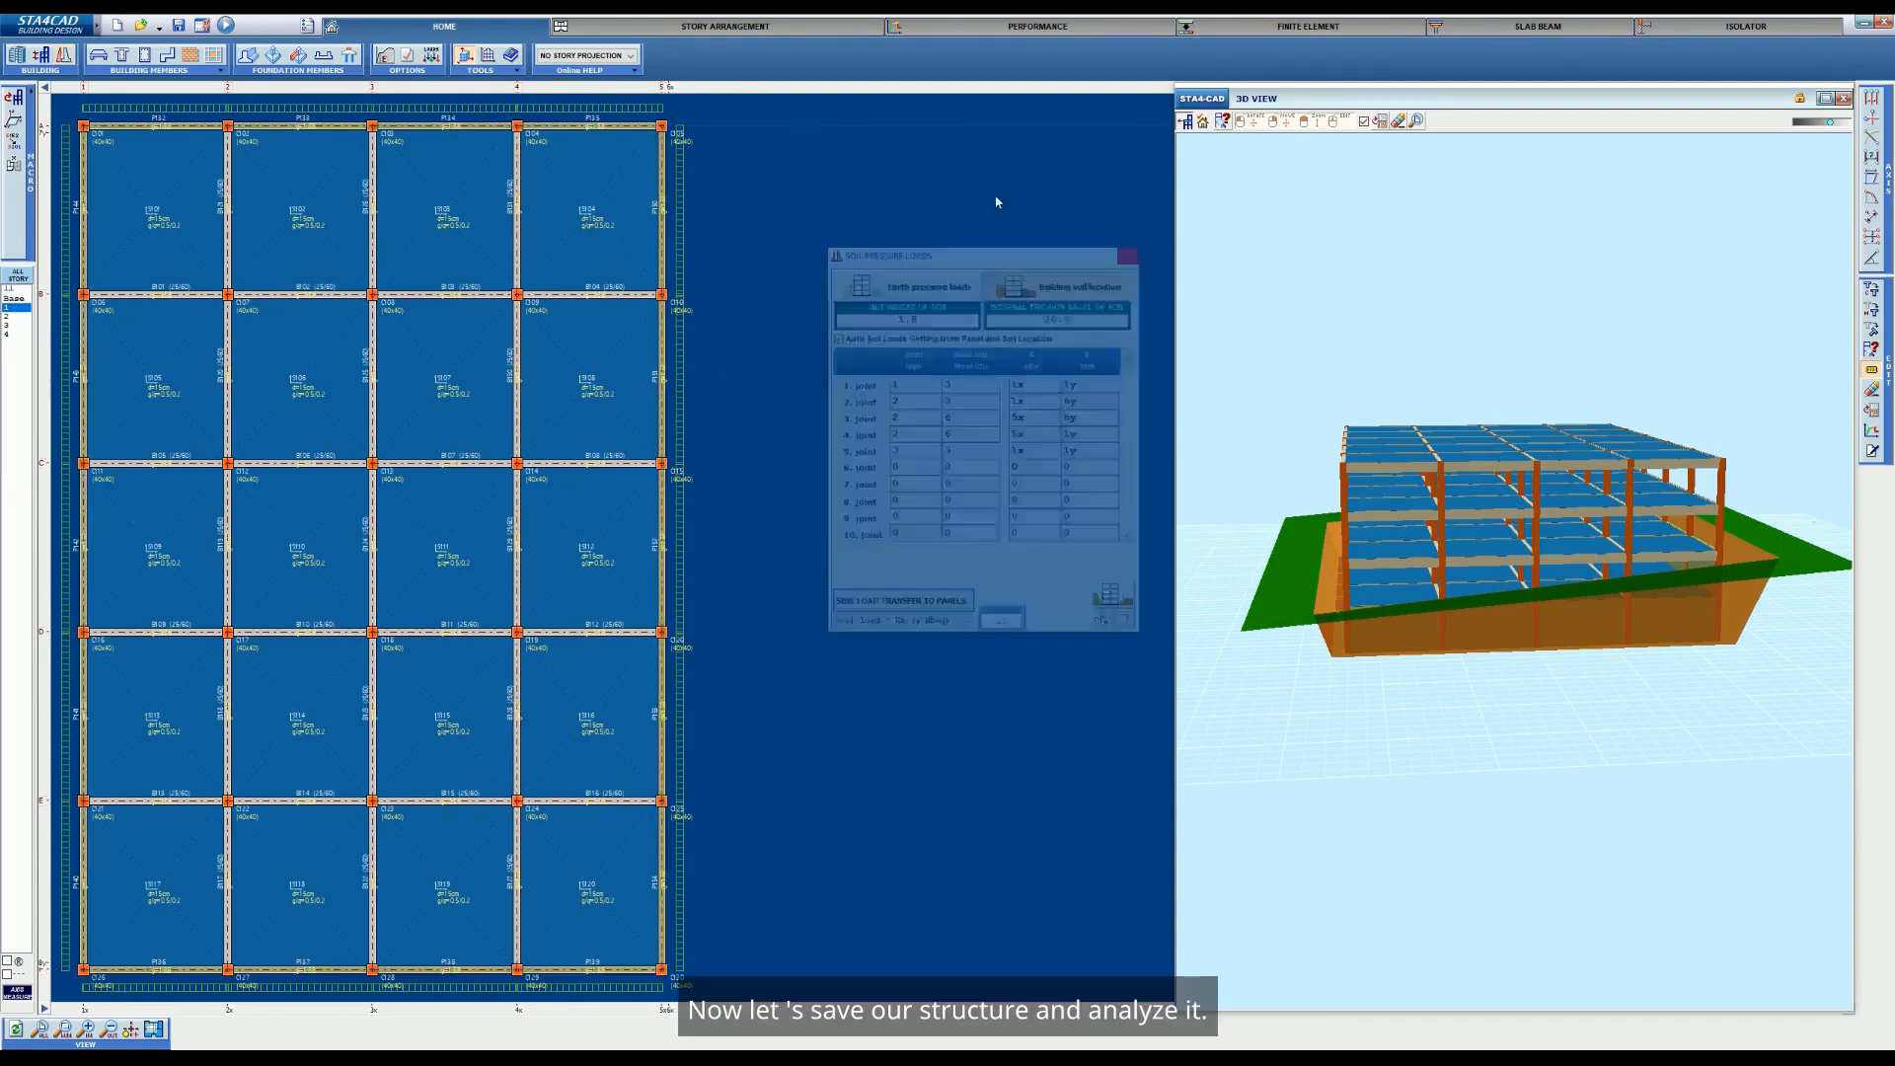
# Save the project under the name soil pressure3
pyautogui.click(174, 28)
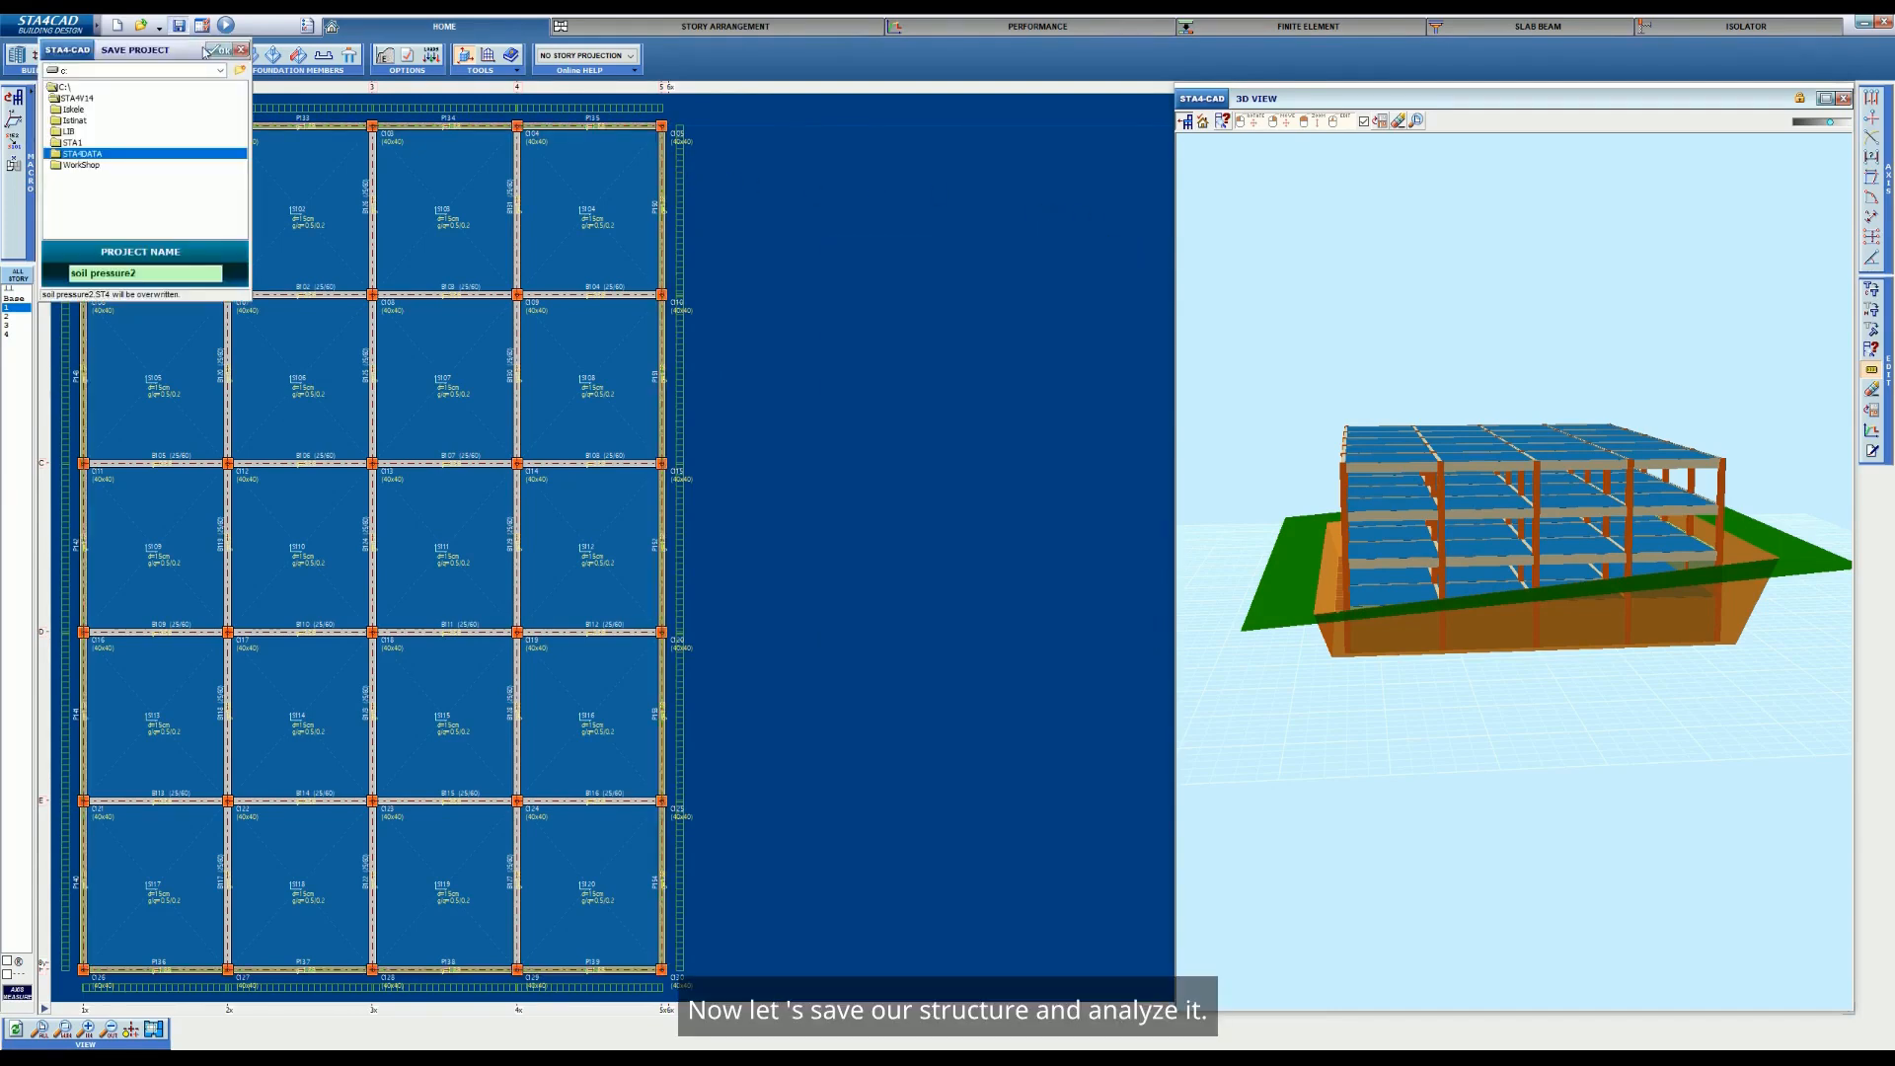
pyautogui.click(181, 275)
pyautogui.press('BackSpace')
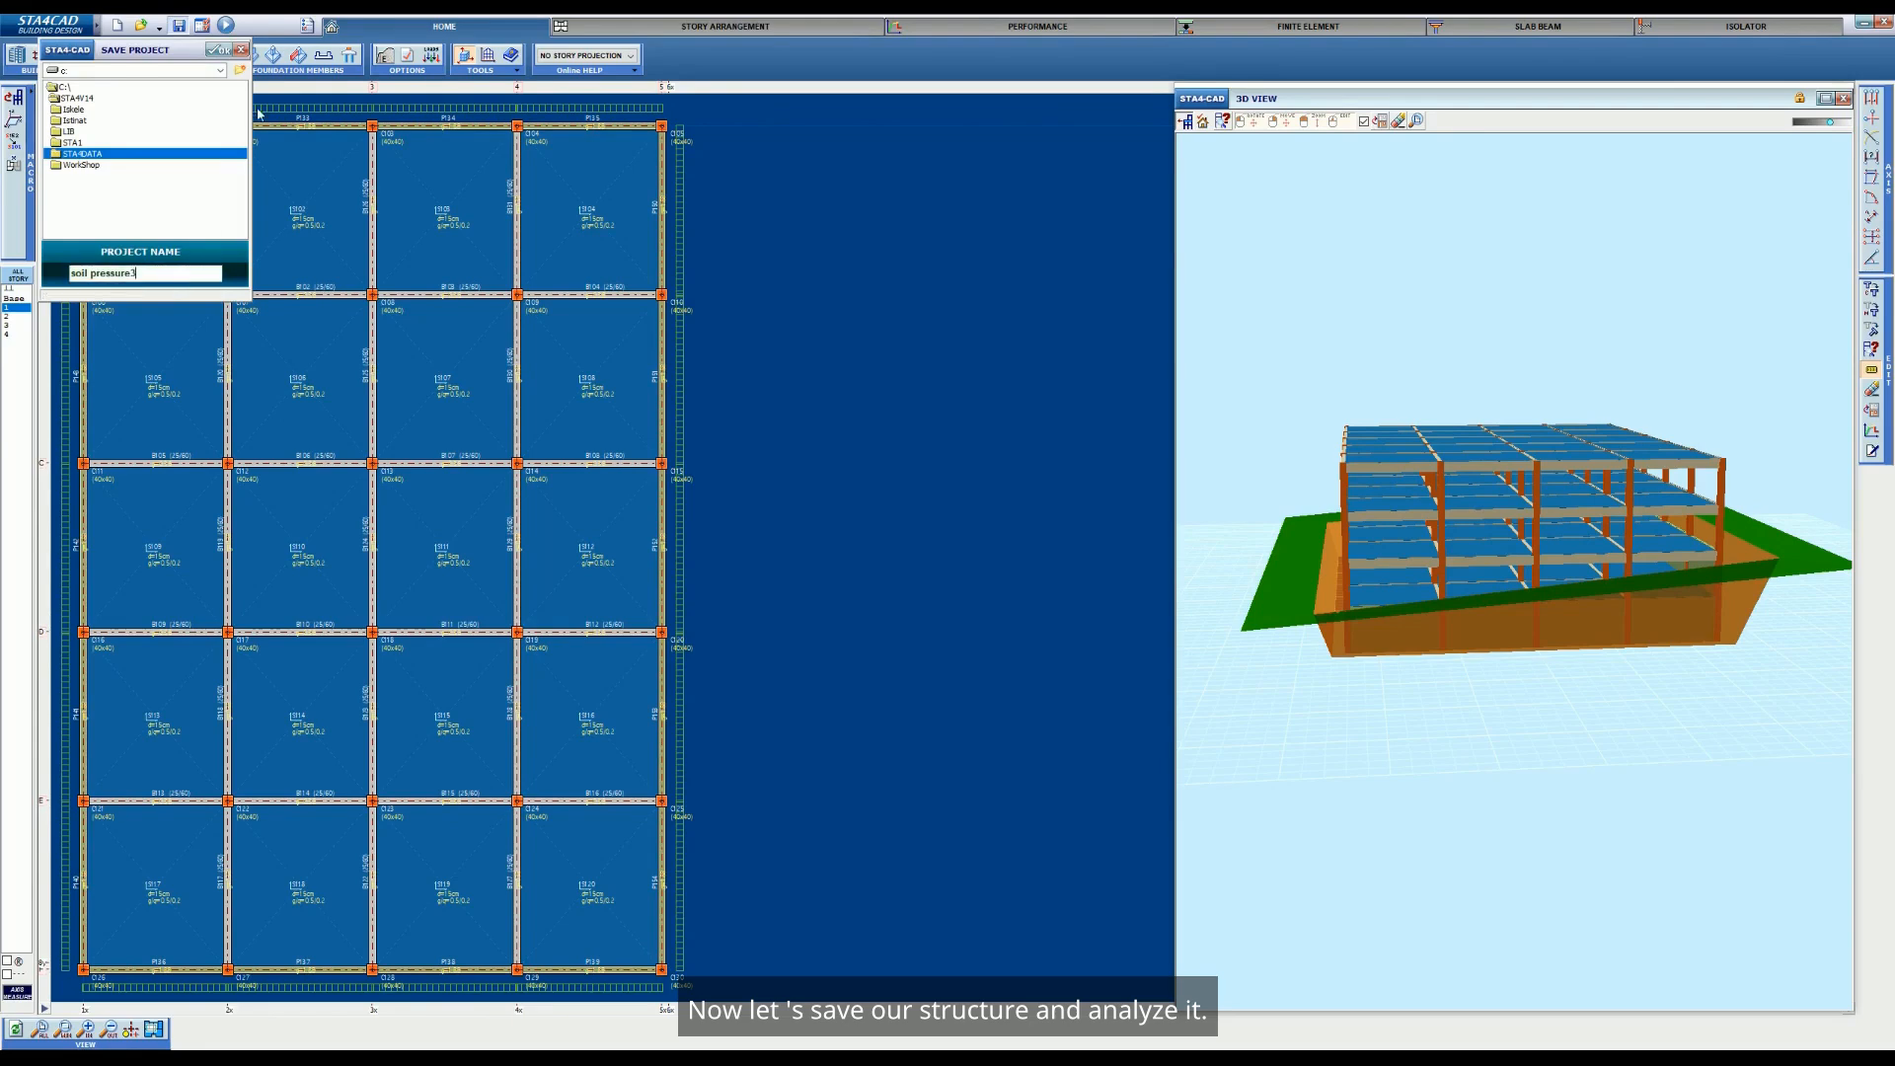
pyautogui.write('3')
pyautogui.click(219, 49)
# Run the structural analysis of the project and dismiss the seismic report
pyautogui.click(226, 25)
pyautogui.click(252, 27)
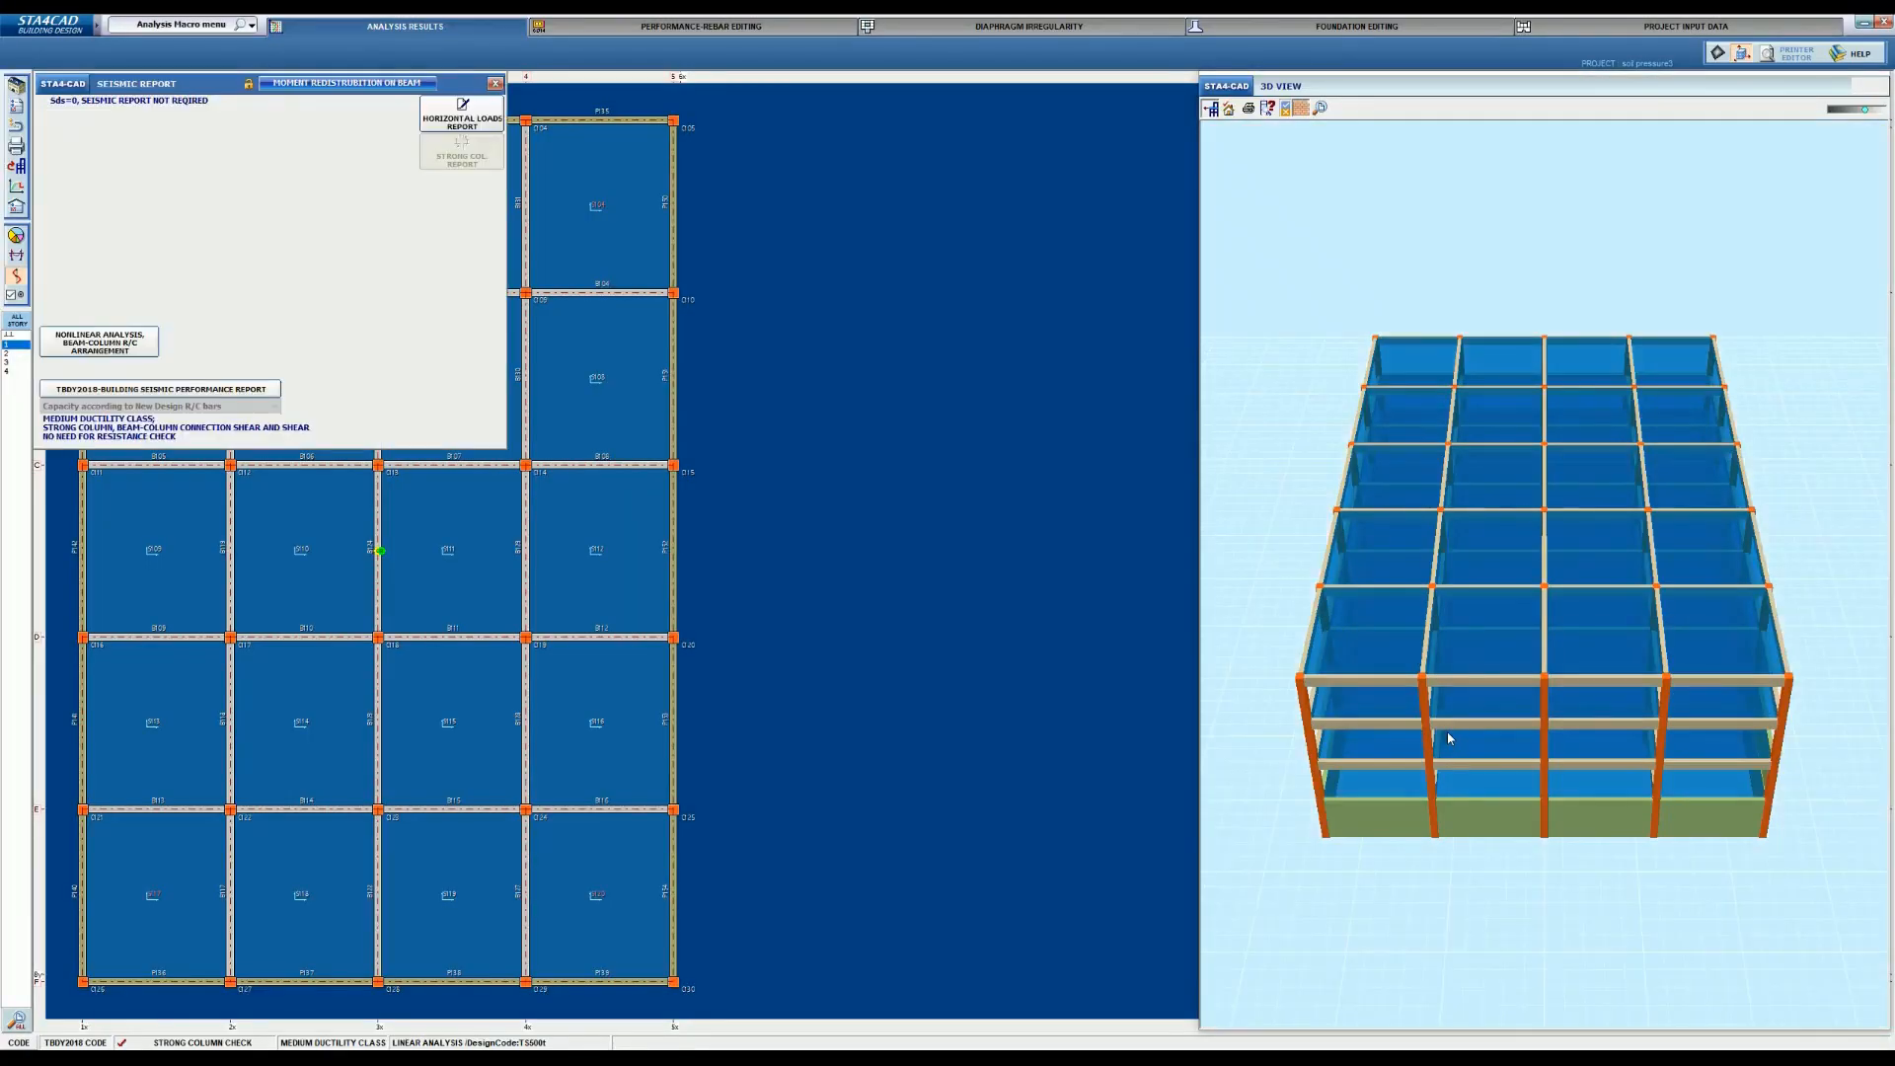
pyautogui.click(495, 83)
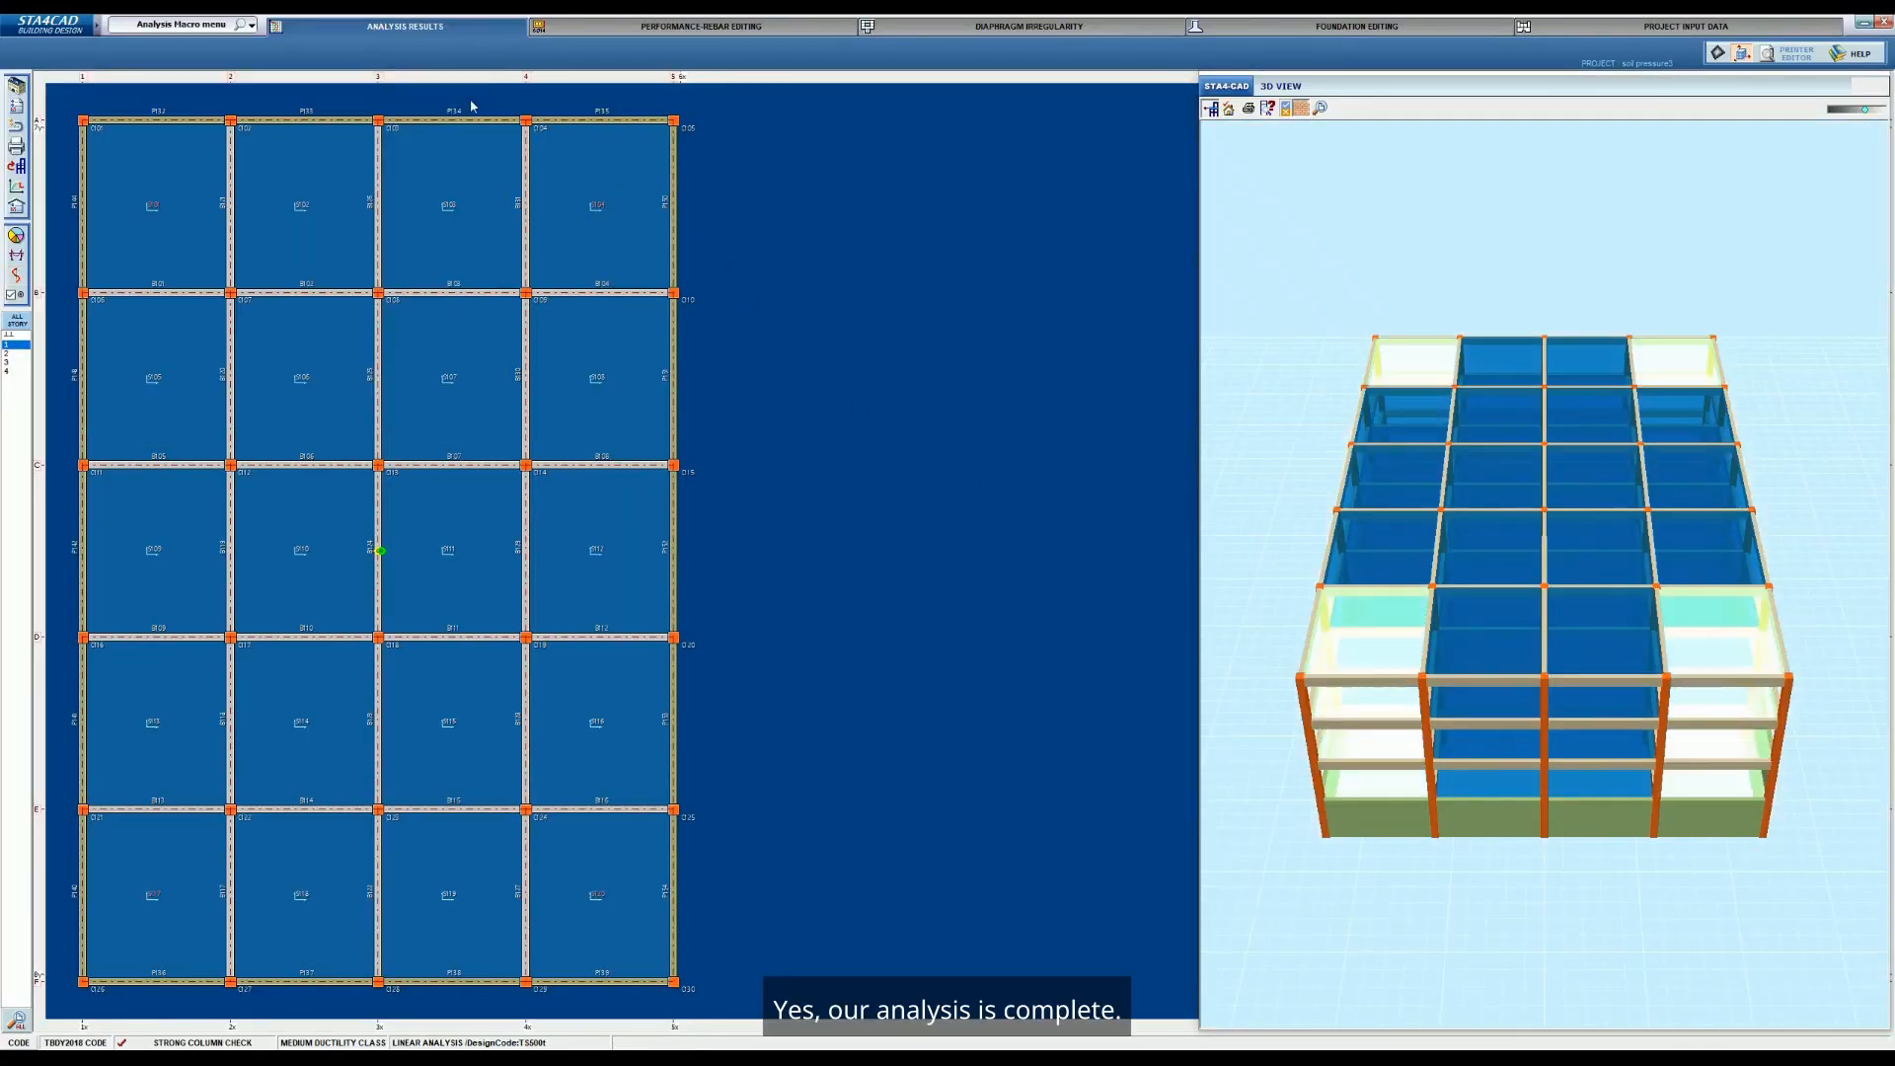
# Examine the design results and soil pressure diagram of panel P251 on story 2
pyautogui.click(12, 353)
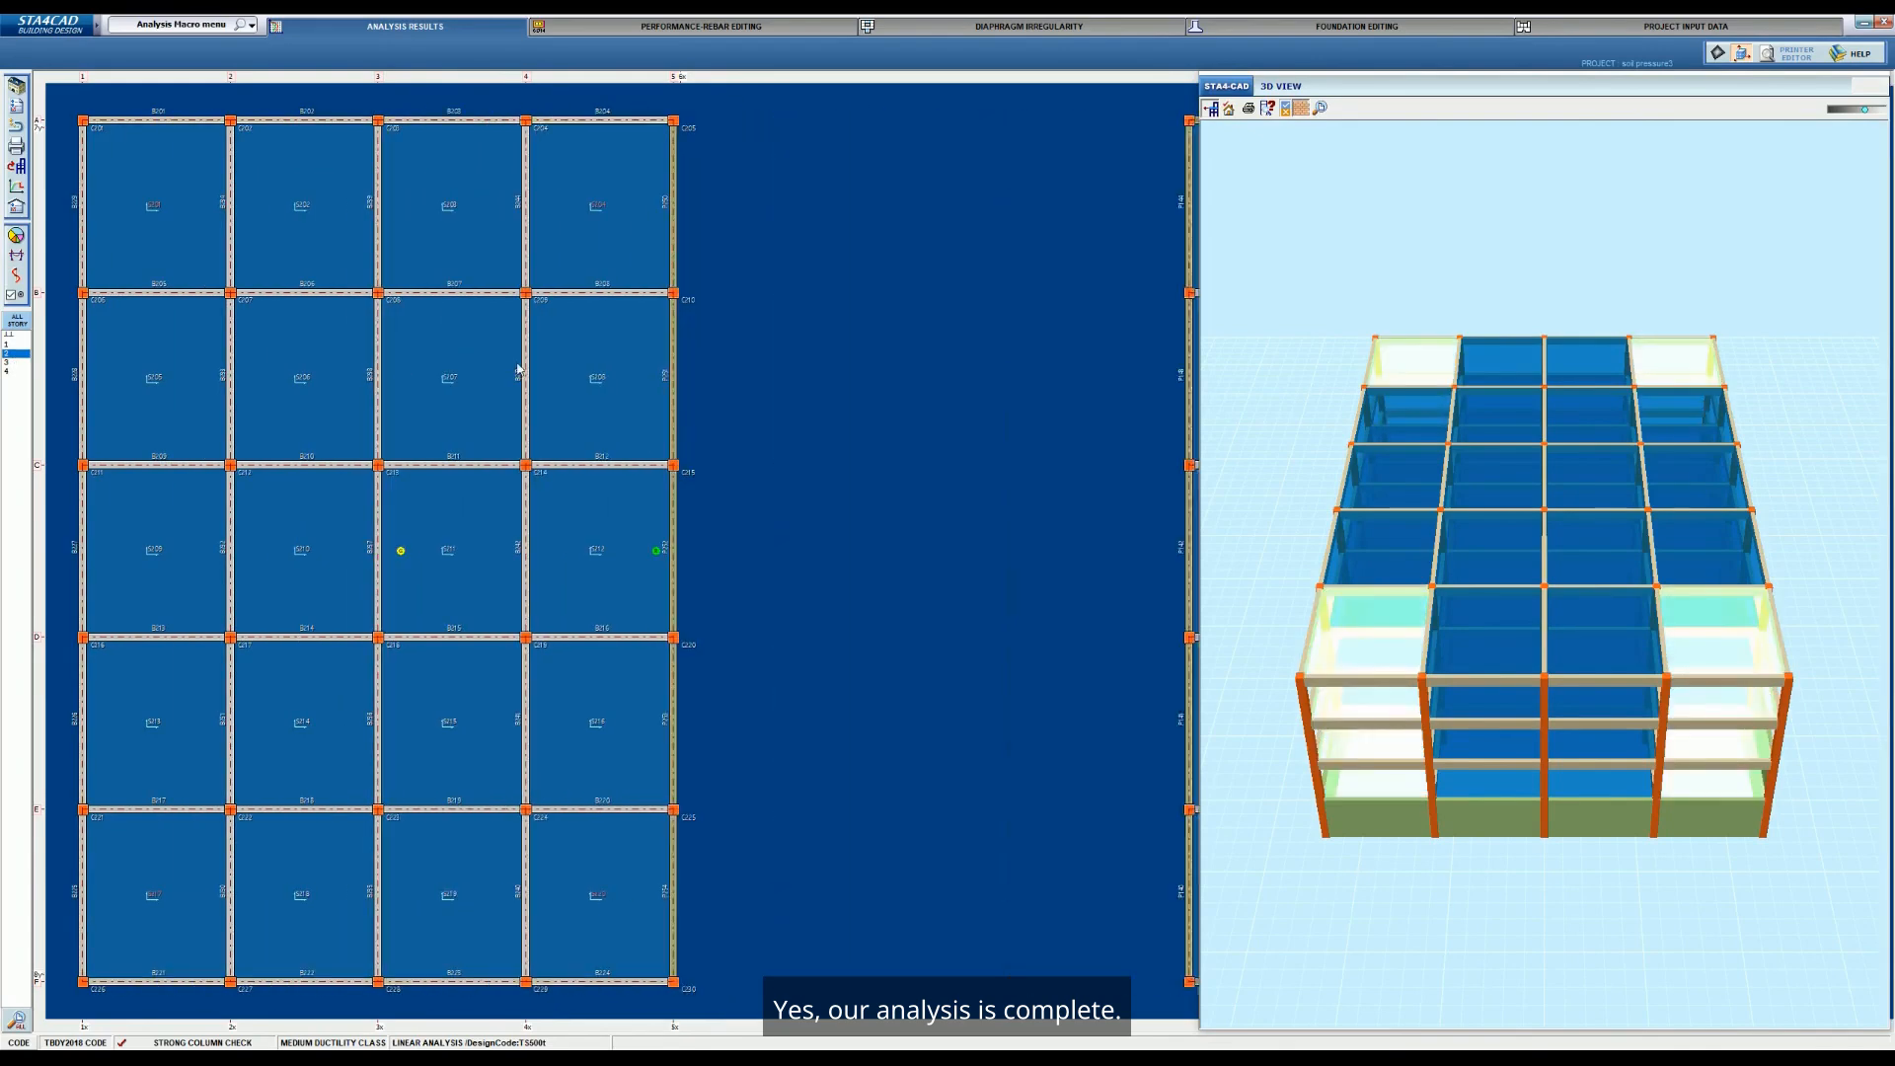
pyautogui.click(675, 361)
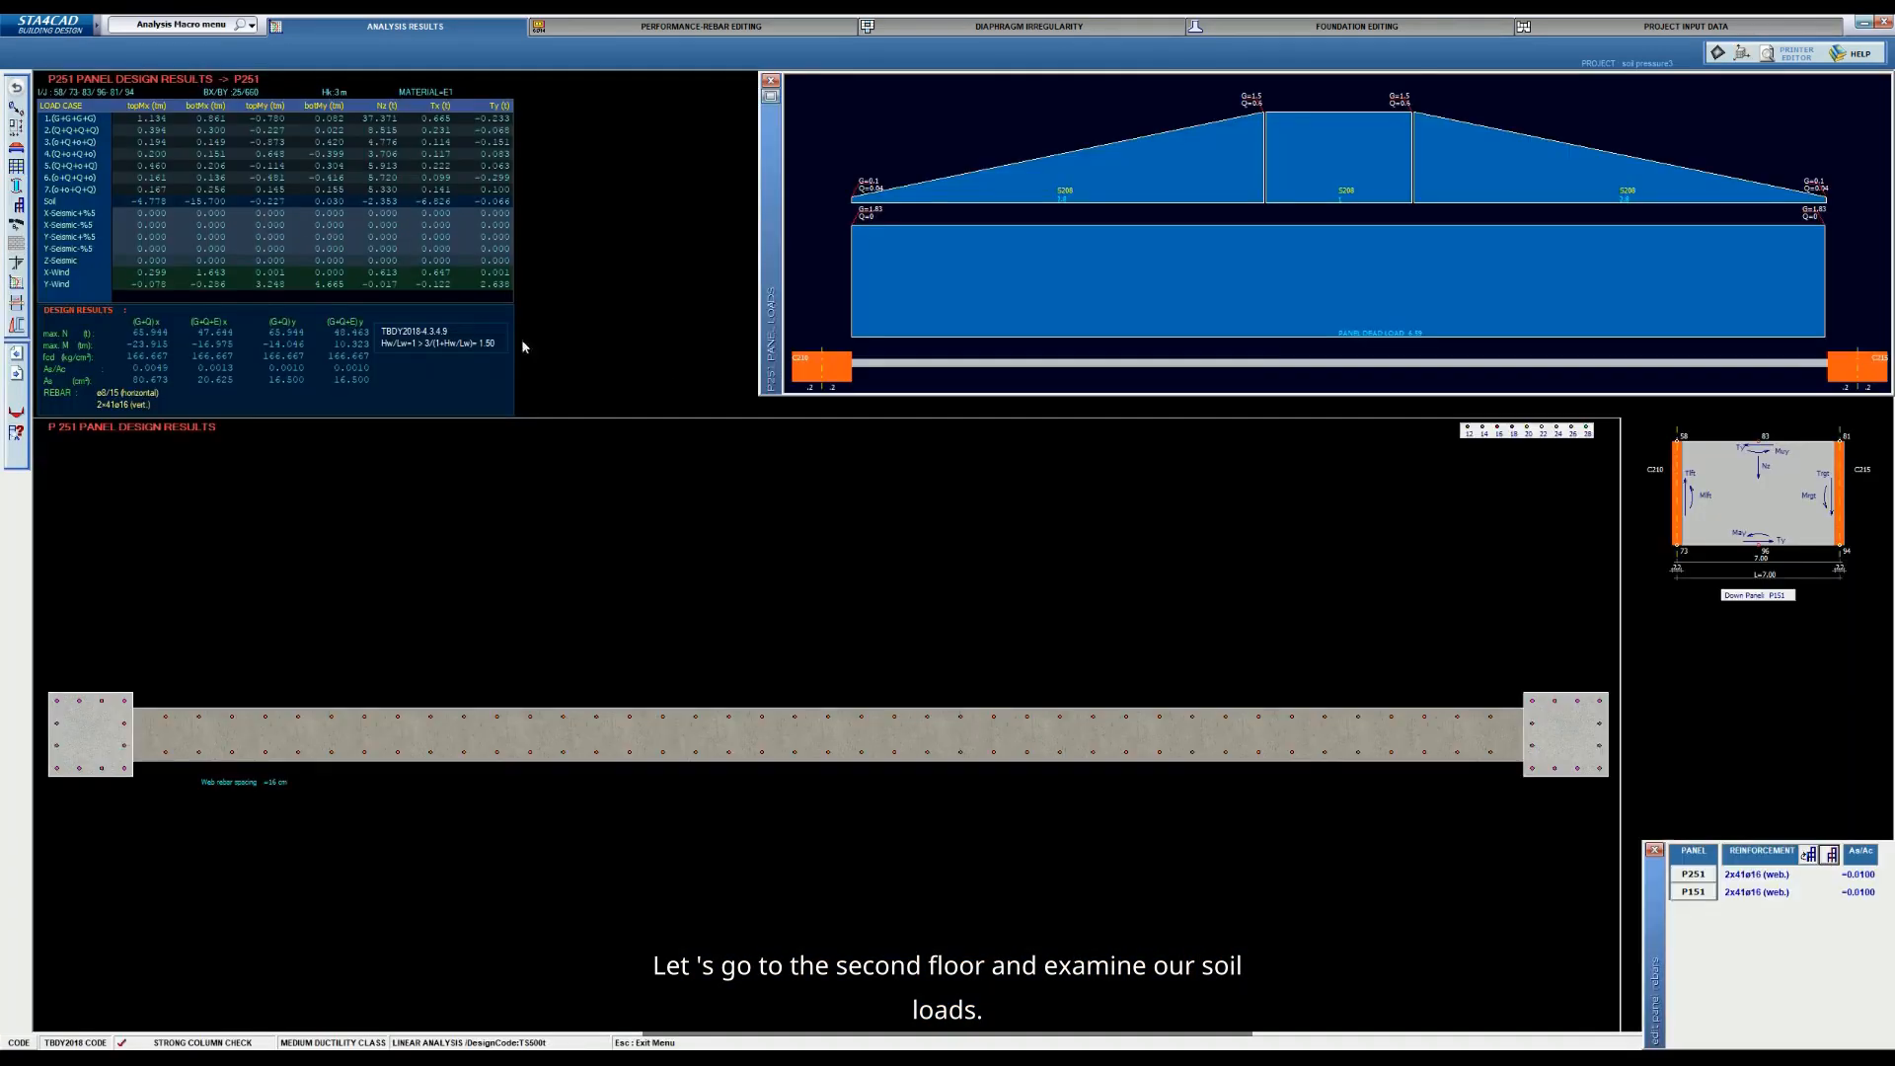
pyautogui.click(26, 328)
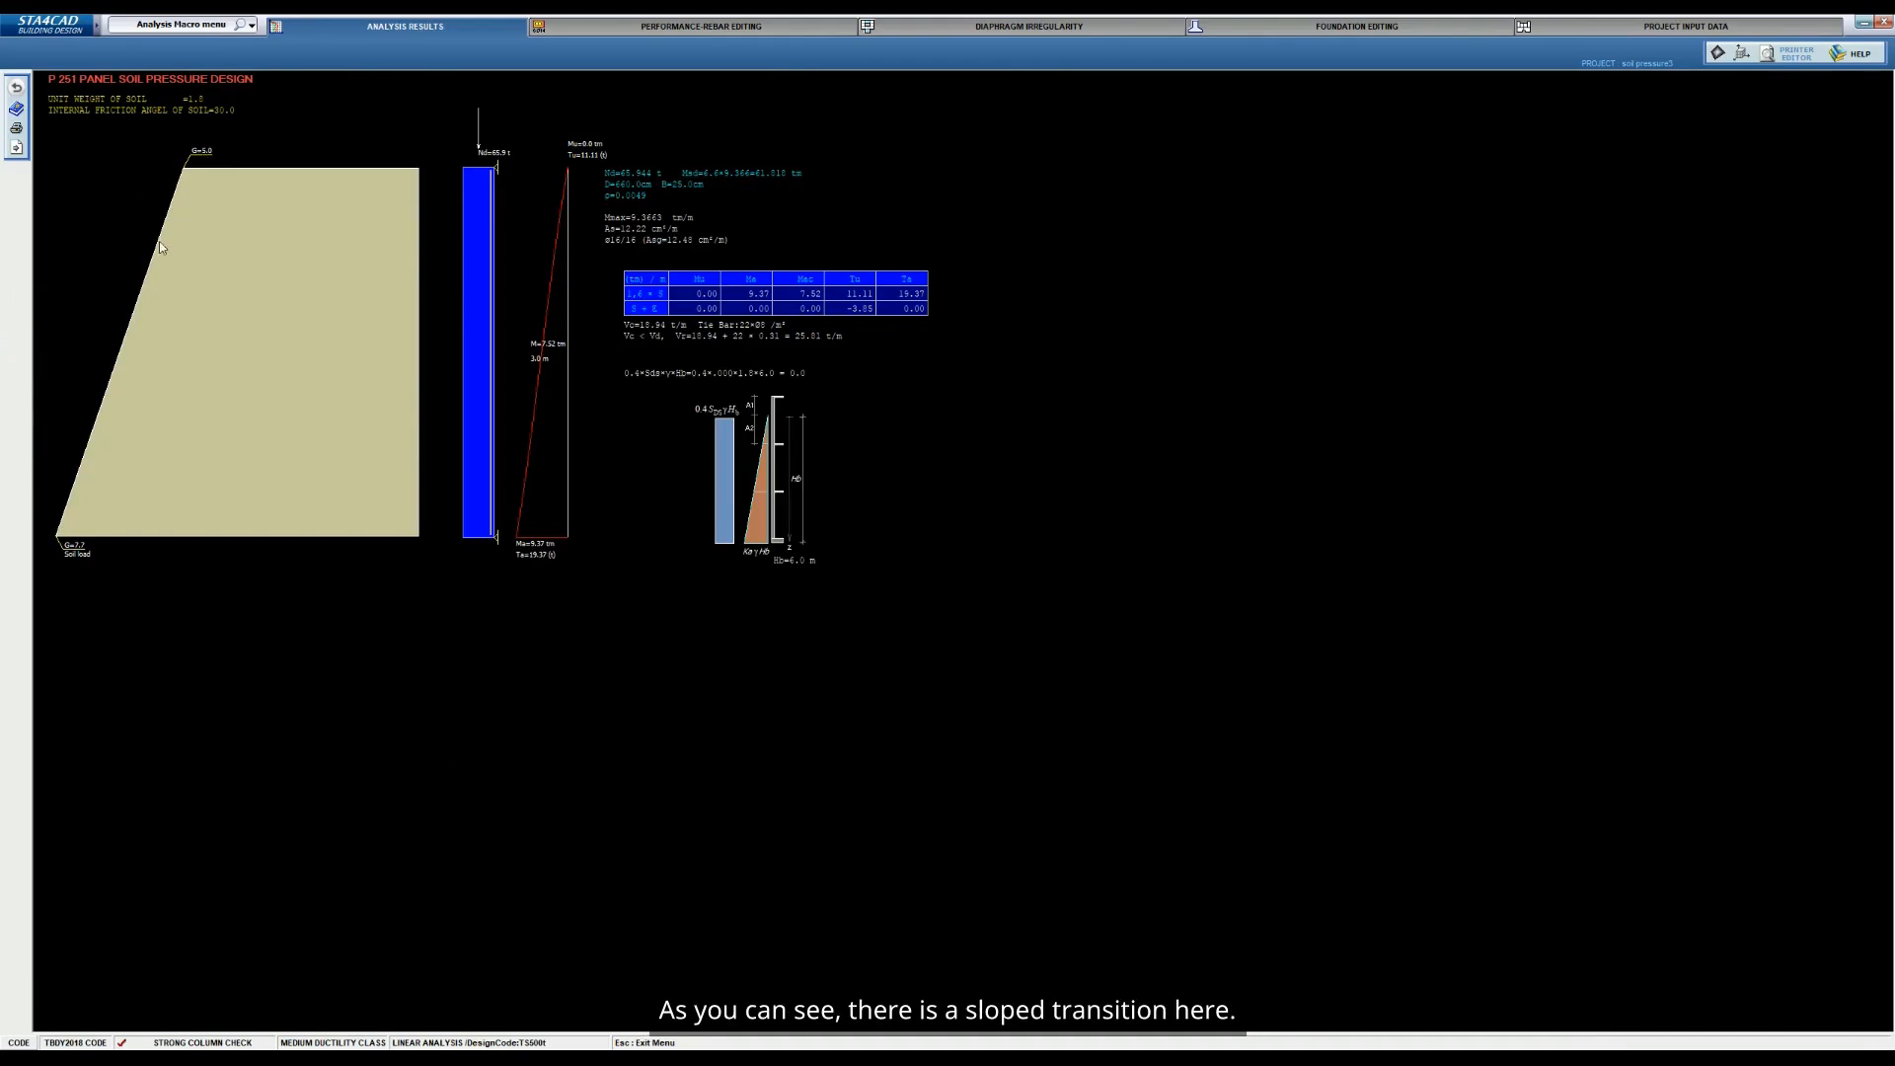
pyautogui.click(18, 87)
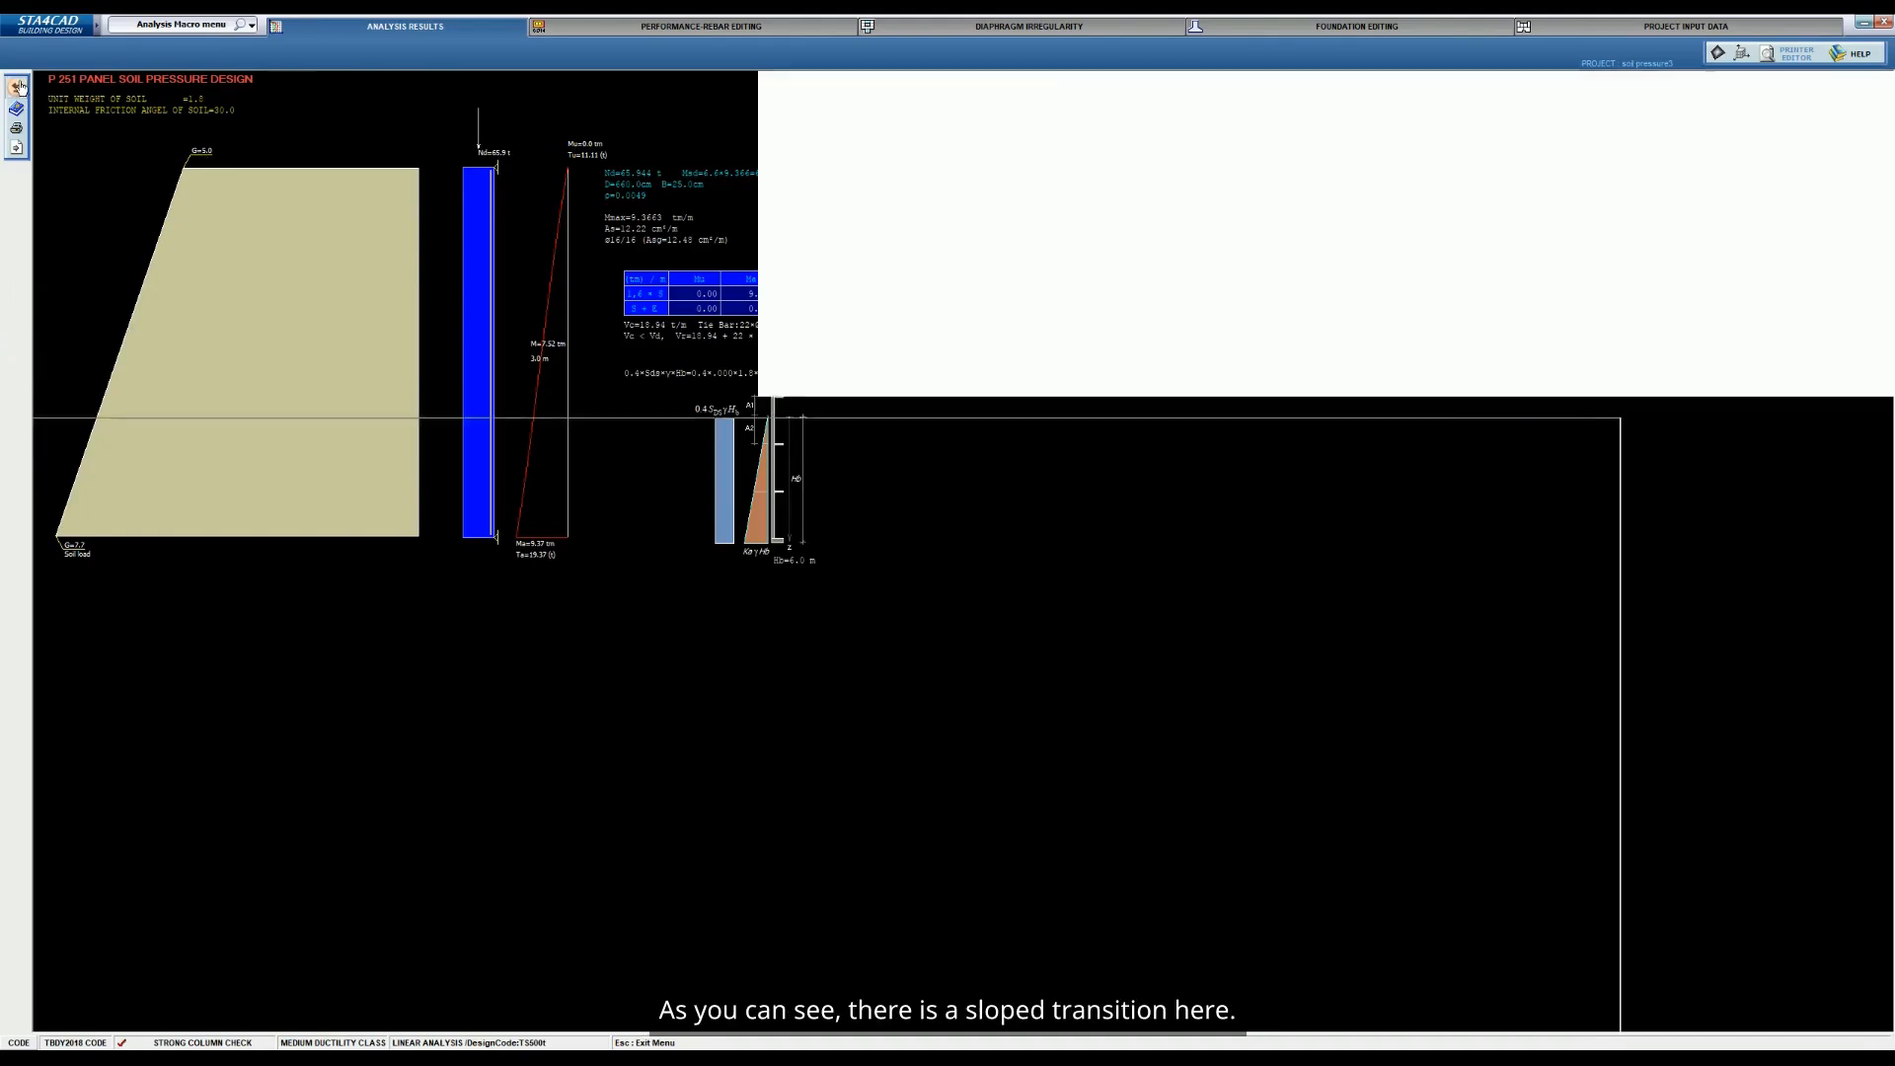
pyautogui.click(19, 89)
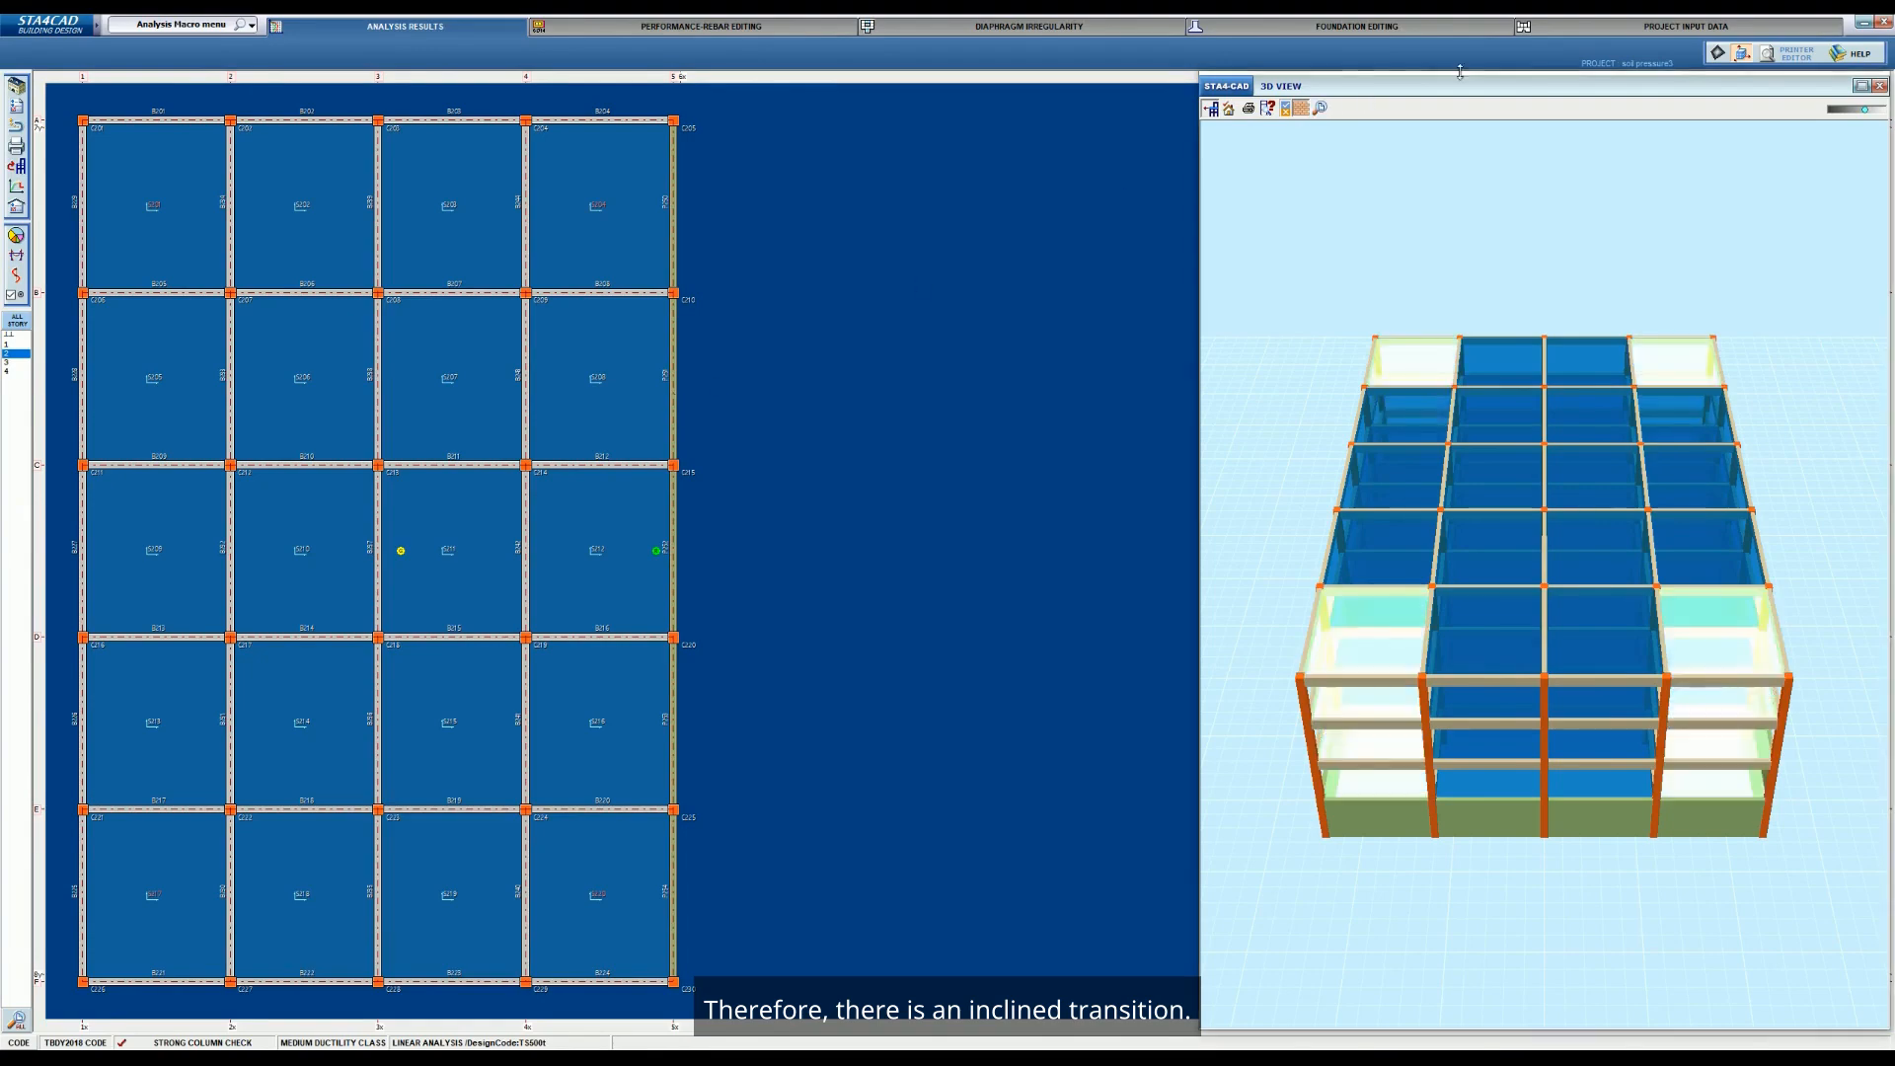
# Return to the project input data, set the surcharge load to 0 and transfer the soil load to the panels again
pyautogui.click(1686, 28)
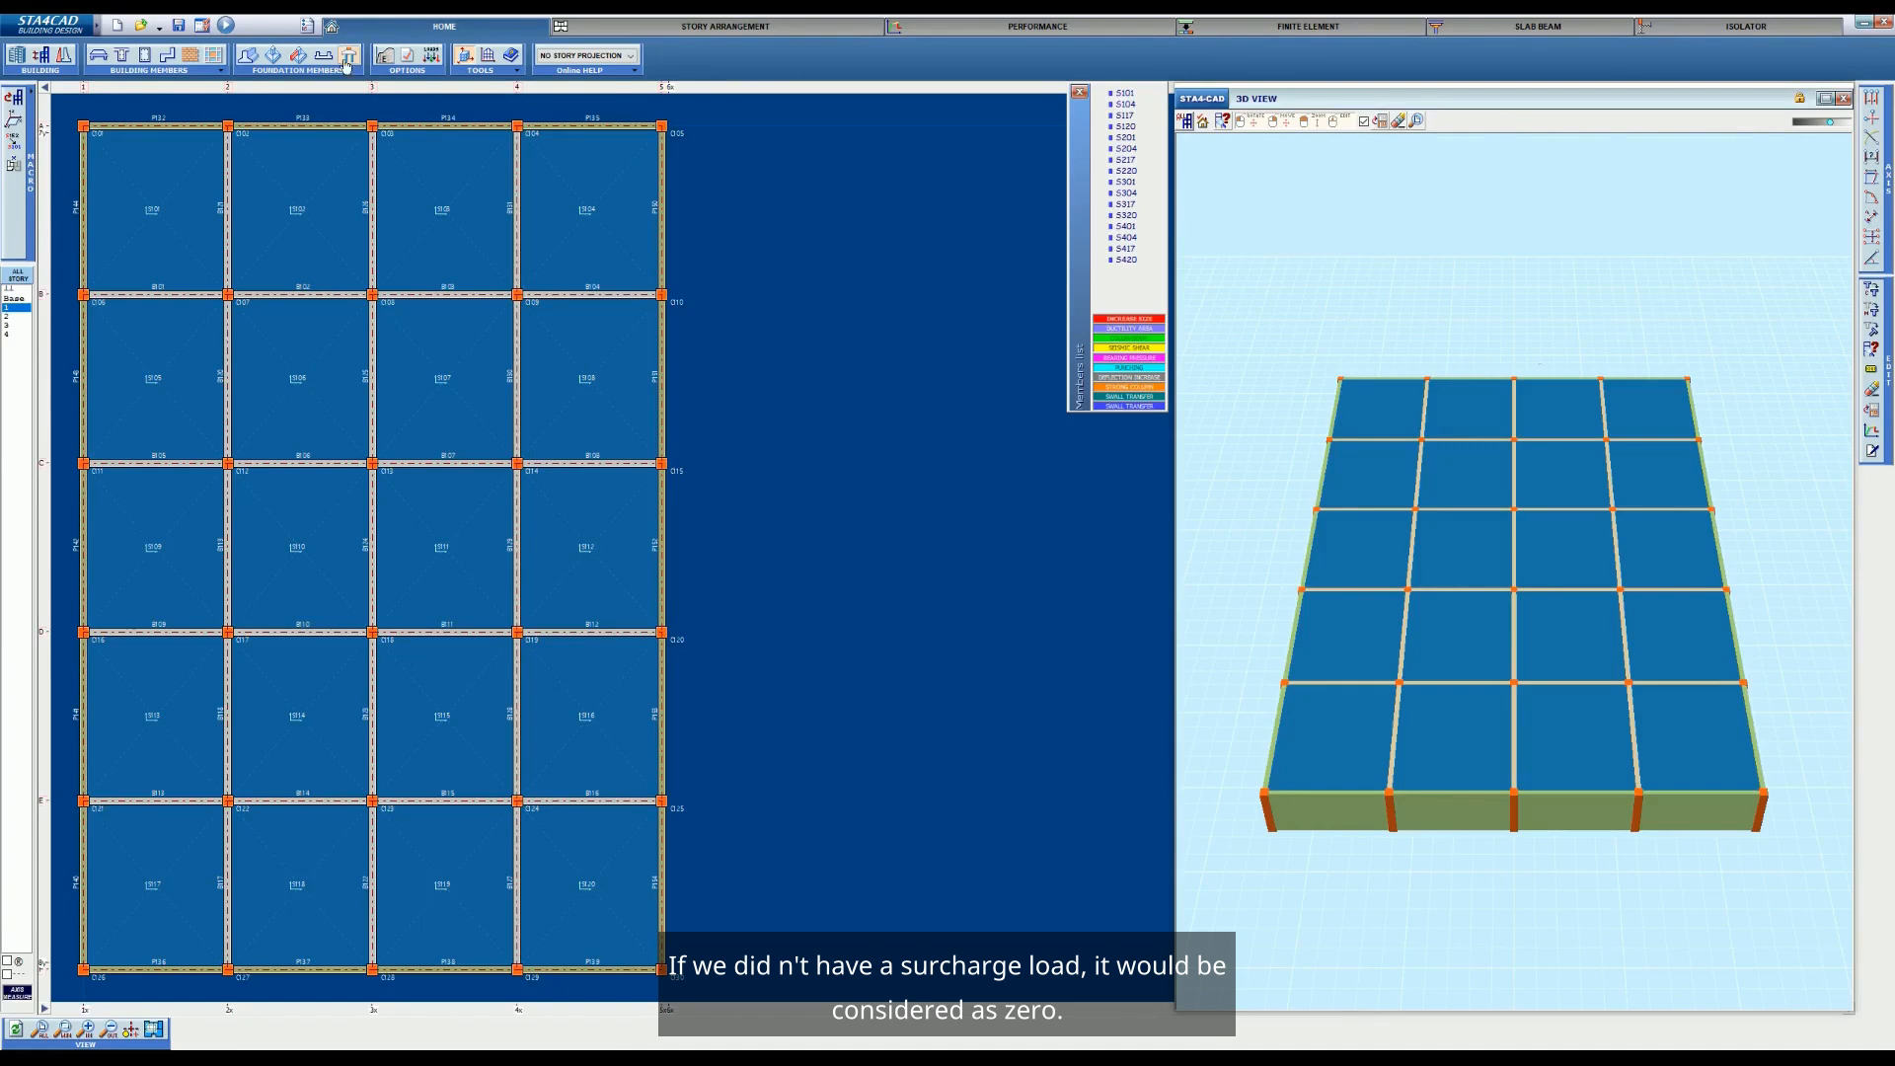
pyautogui.click(119, 57)
pyautogui.moveTo(244, 483); pyautogui.dragTo(205, 483)
pyautogui.write('0')
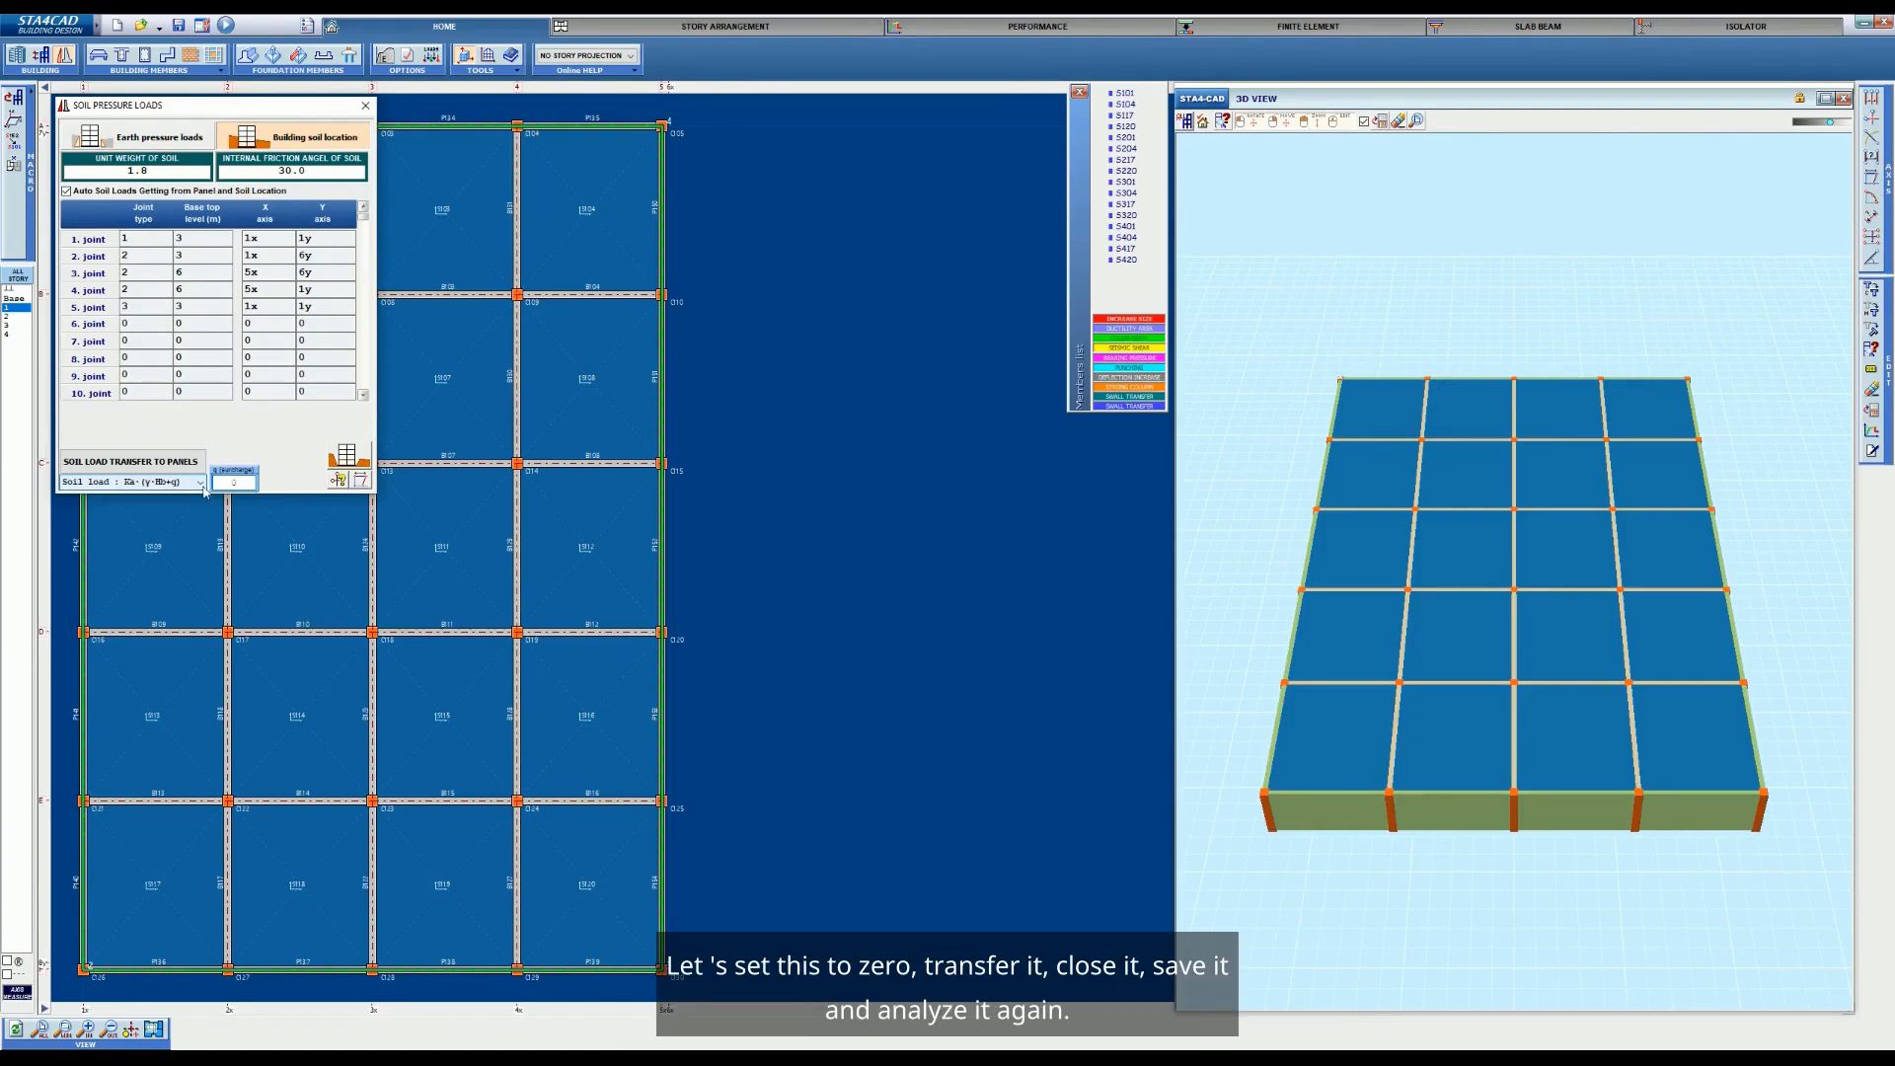
pyautogui.click(130, 461)
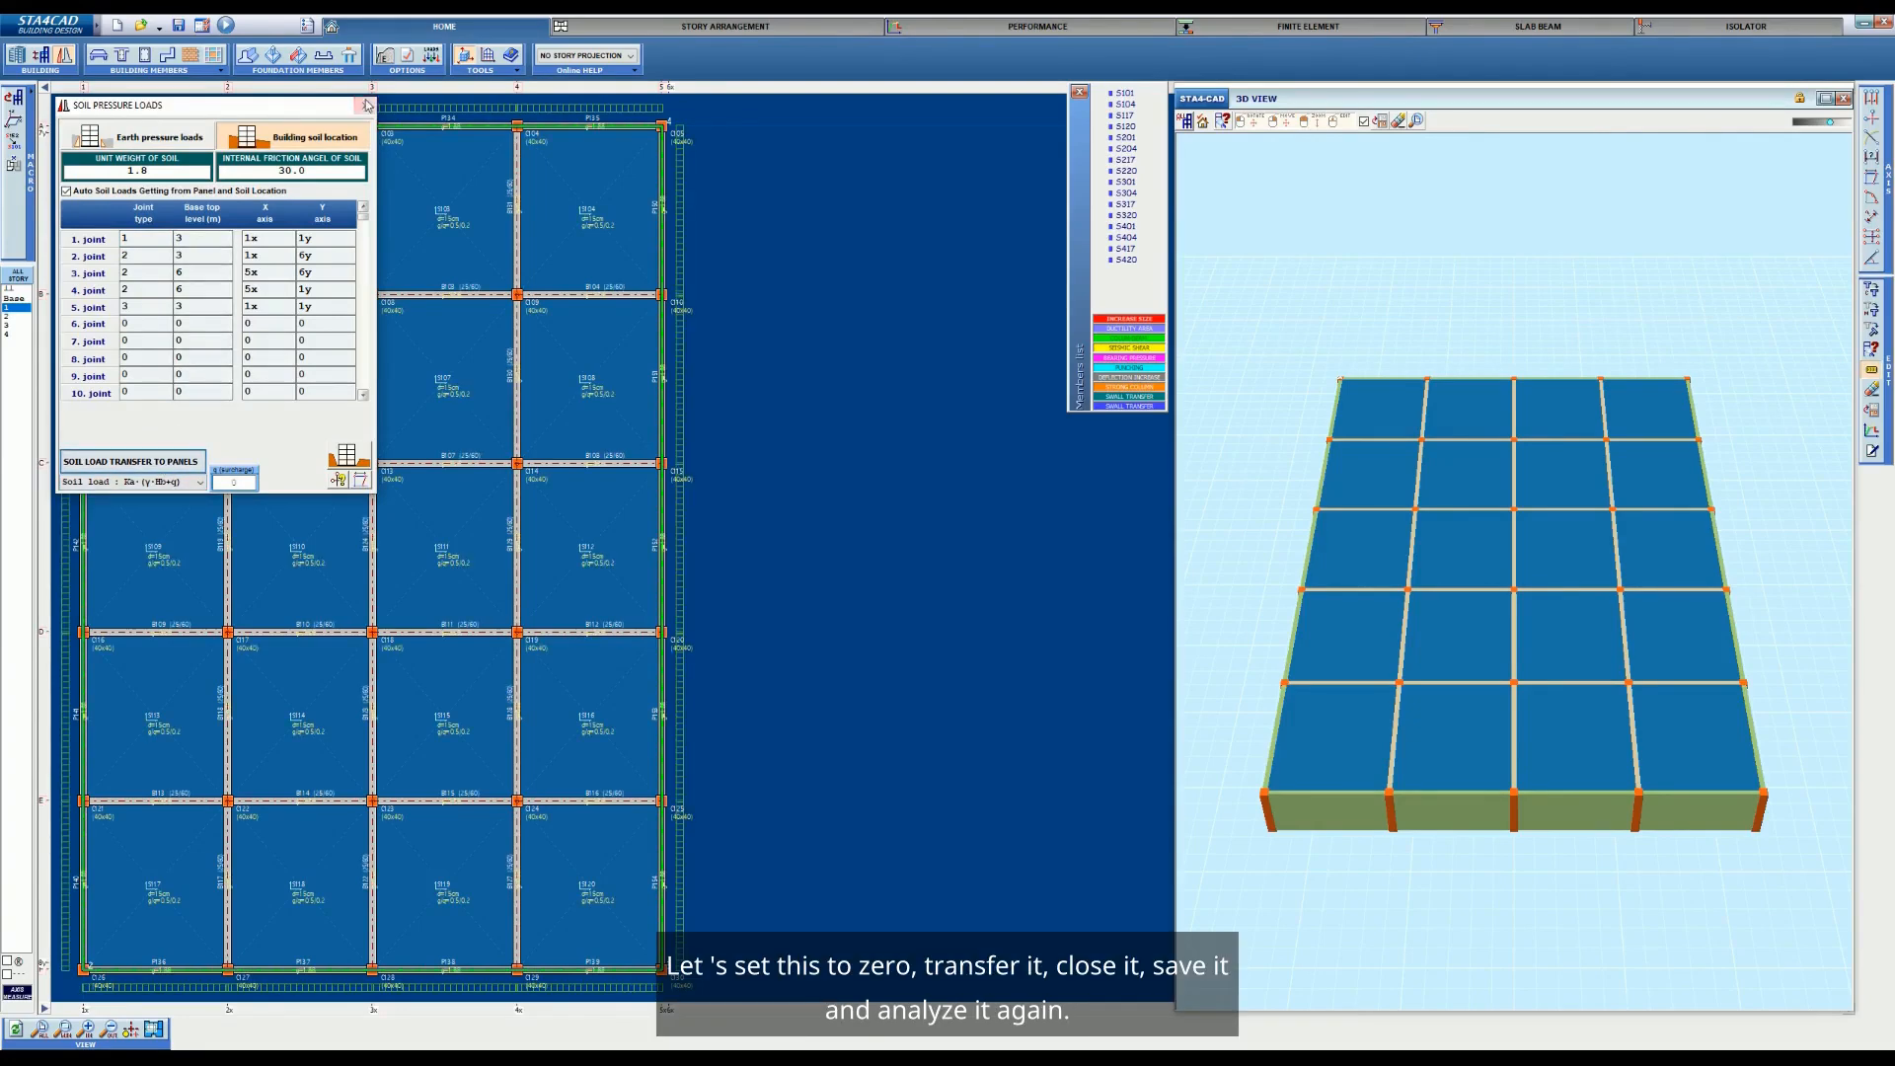
pyautogui.click(368, 105)
# Save the project over soil pressure3 and rerun the analysis
pyautogui.click(179, 24)
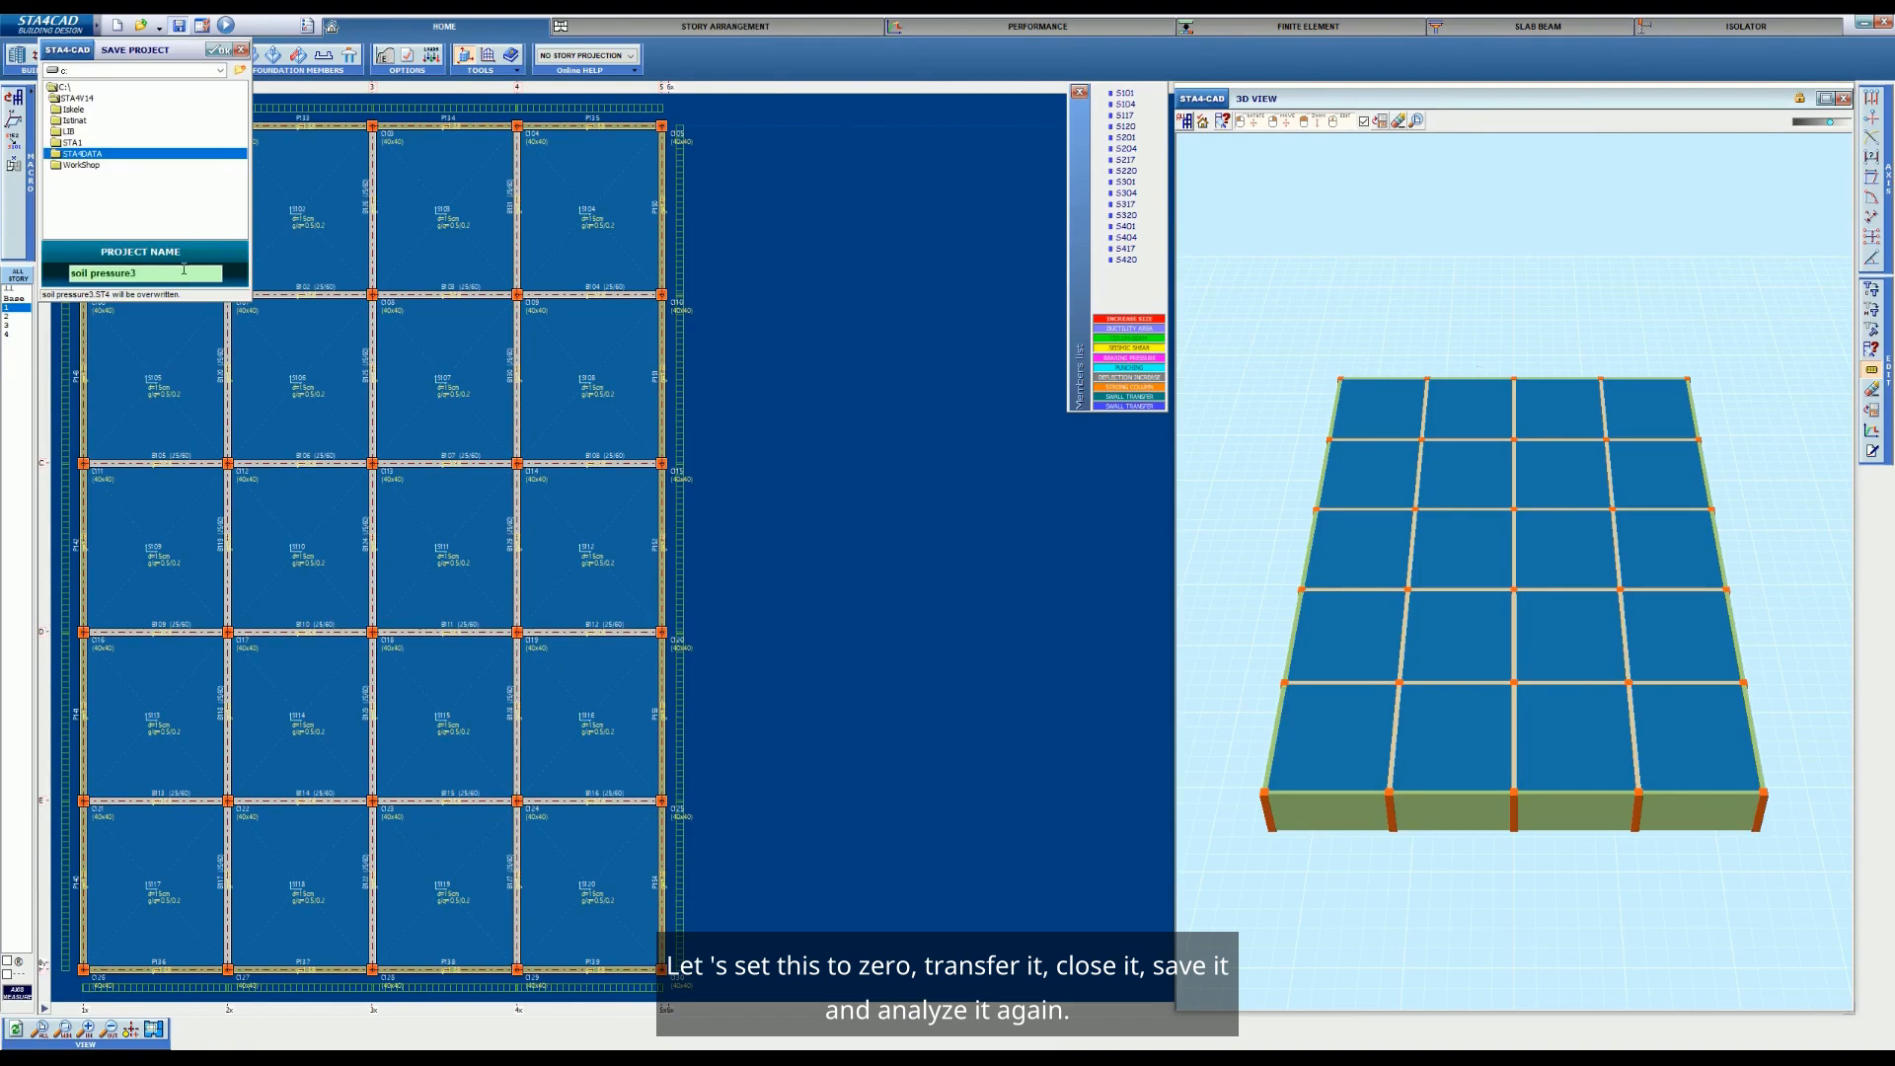
pyautogui.click(219, 50)
pyautogui.click(225, 25)
pyautogui.click(254, 31)
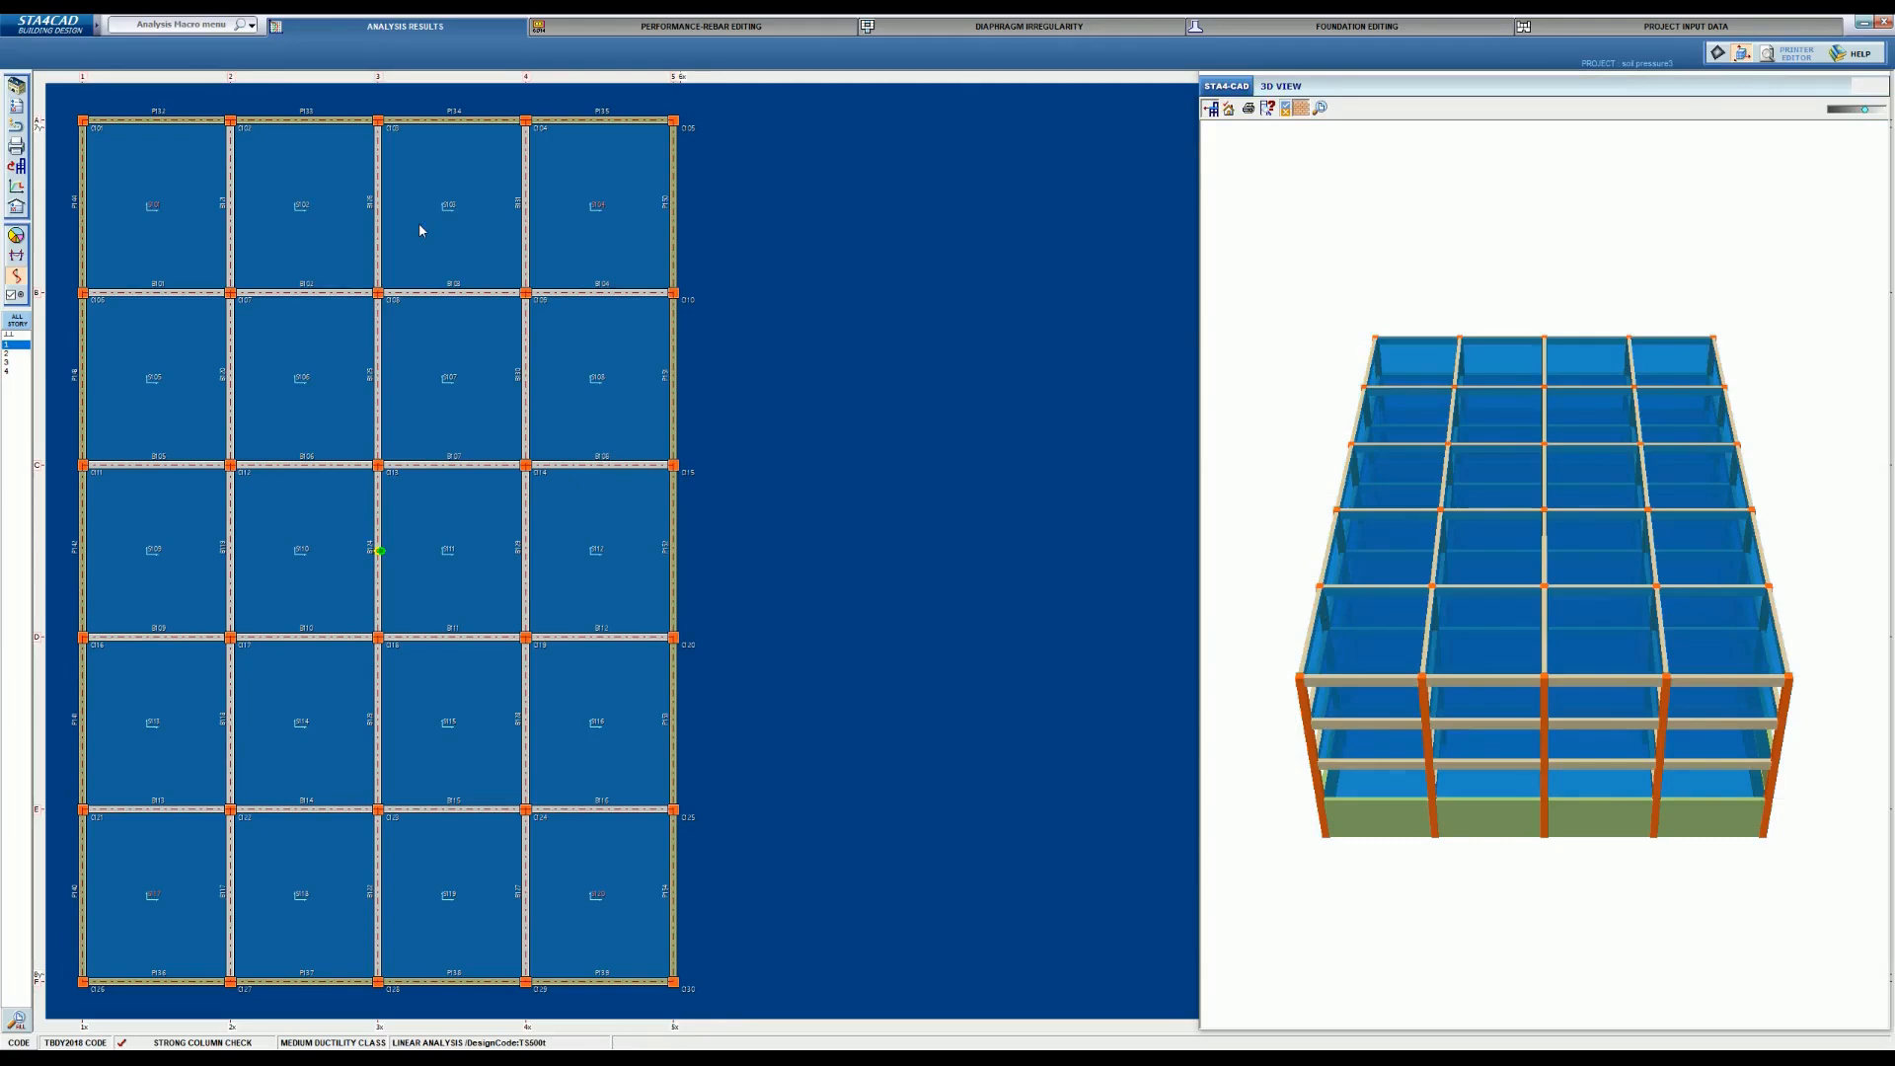
pyautogui.click(497, 83)
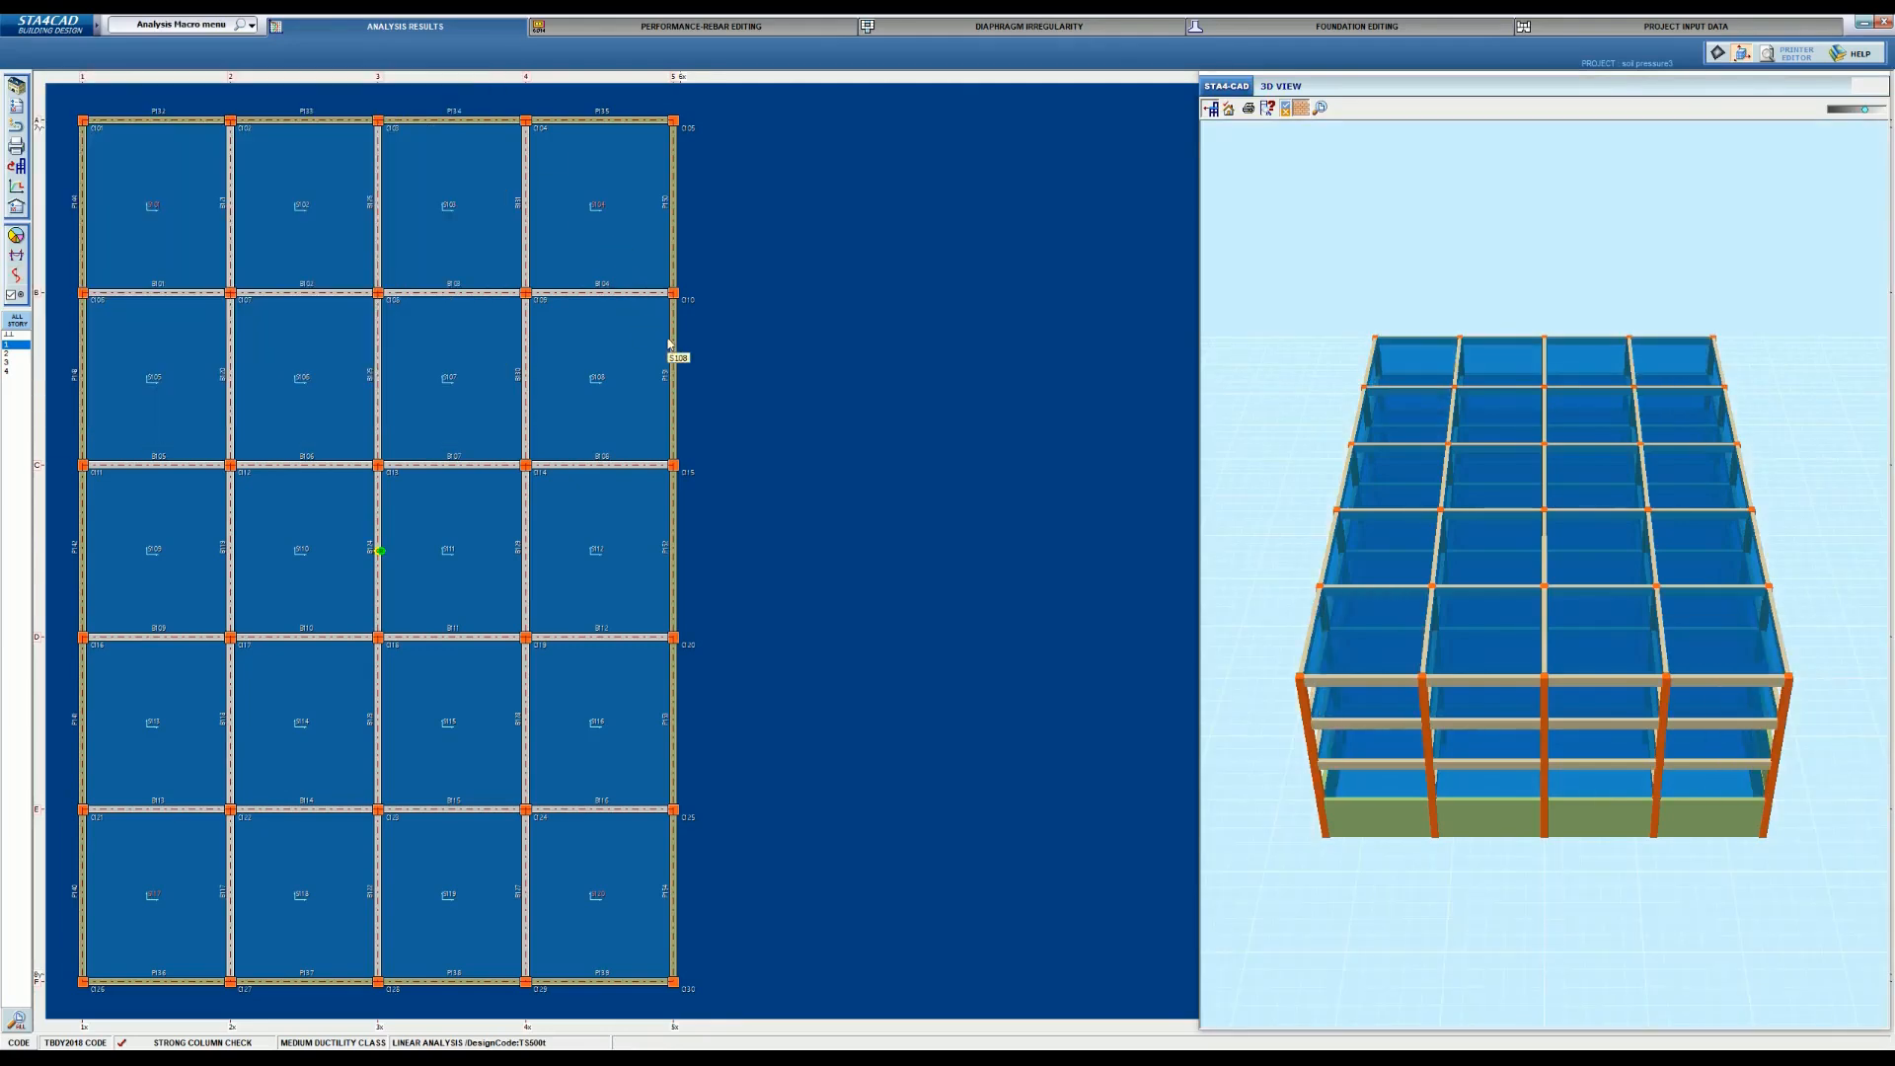
# Re-examine the soil pressure design of panel P251 on story 2 without the surcharge load
pyautogui.click(11, 353)
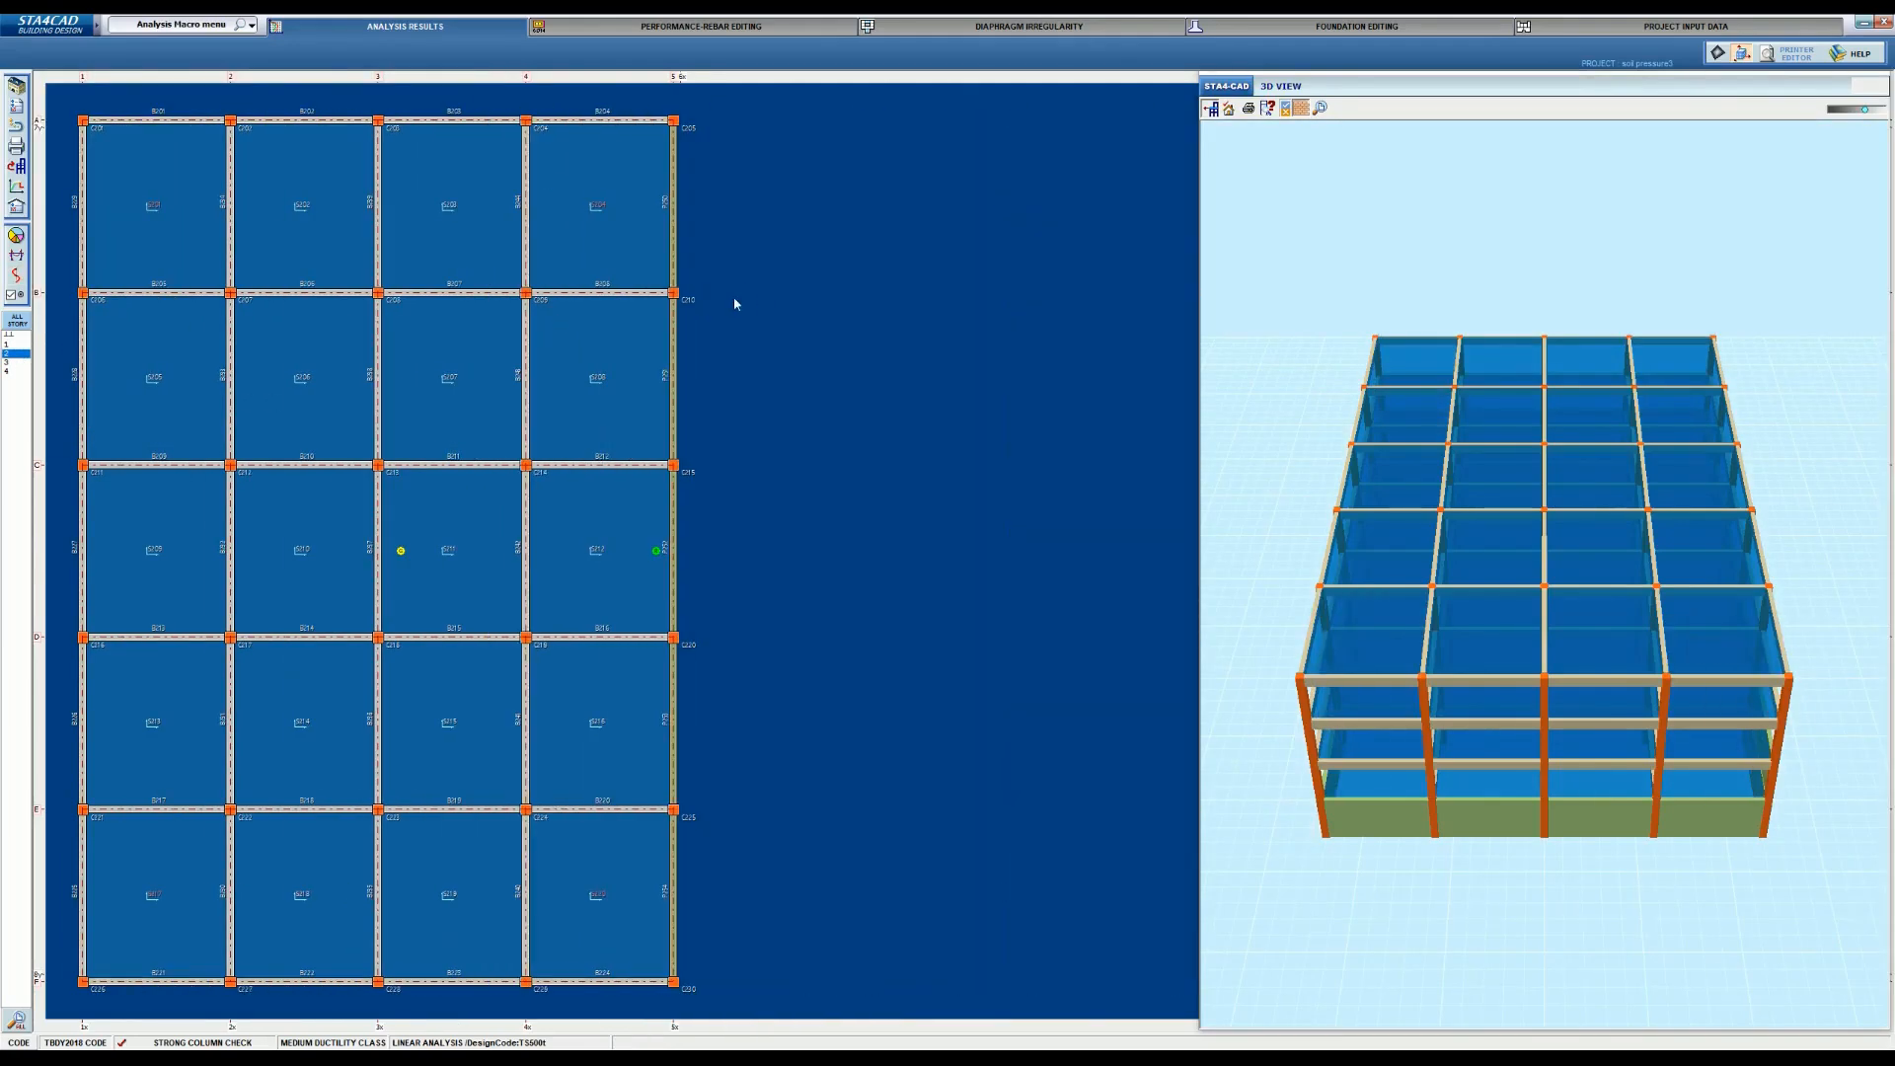
pyautogui.click(674, 340)
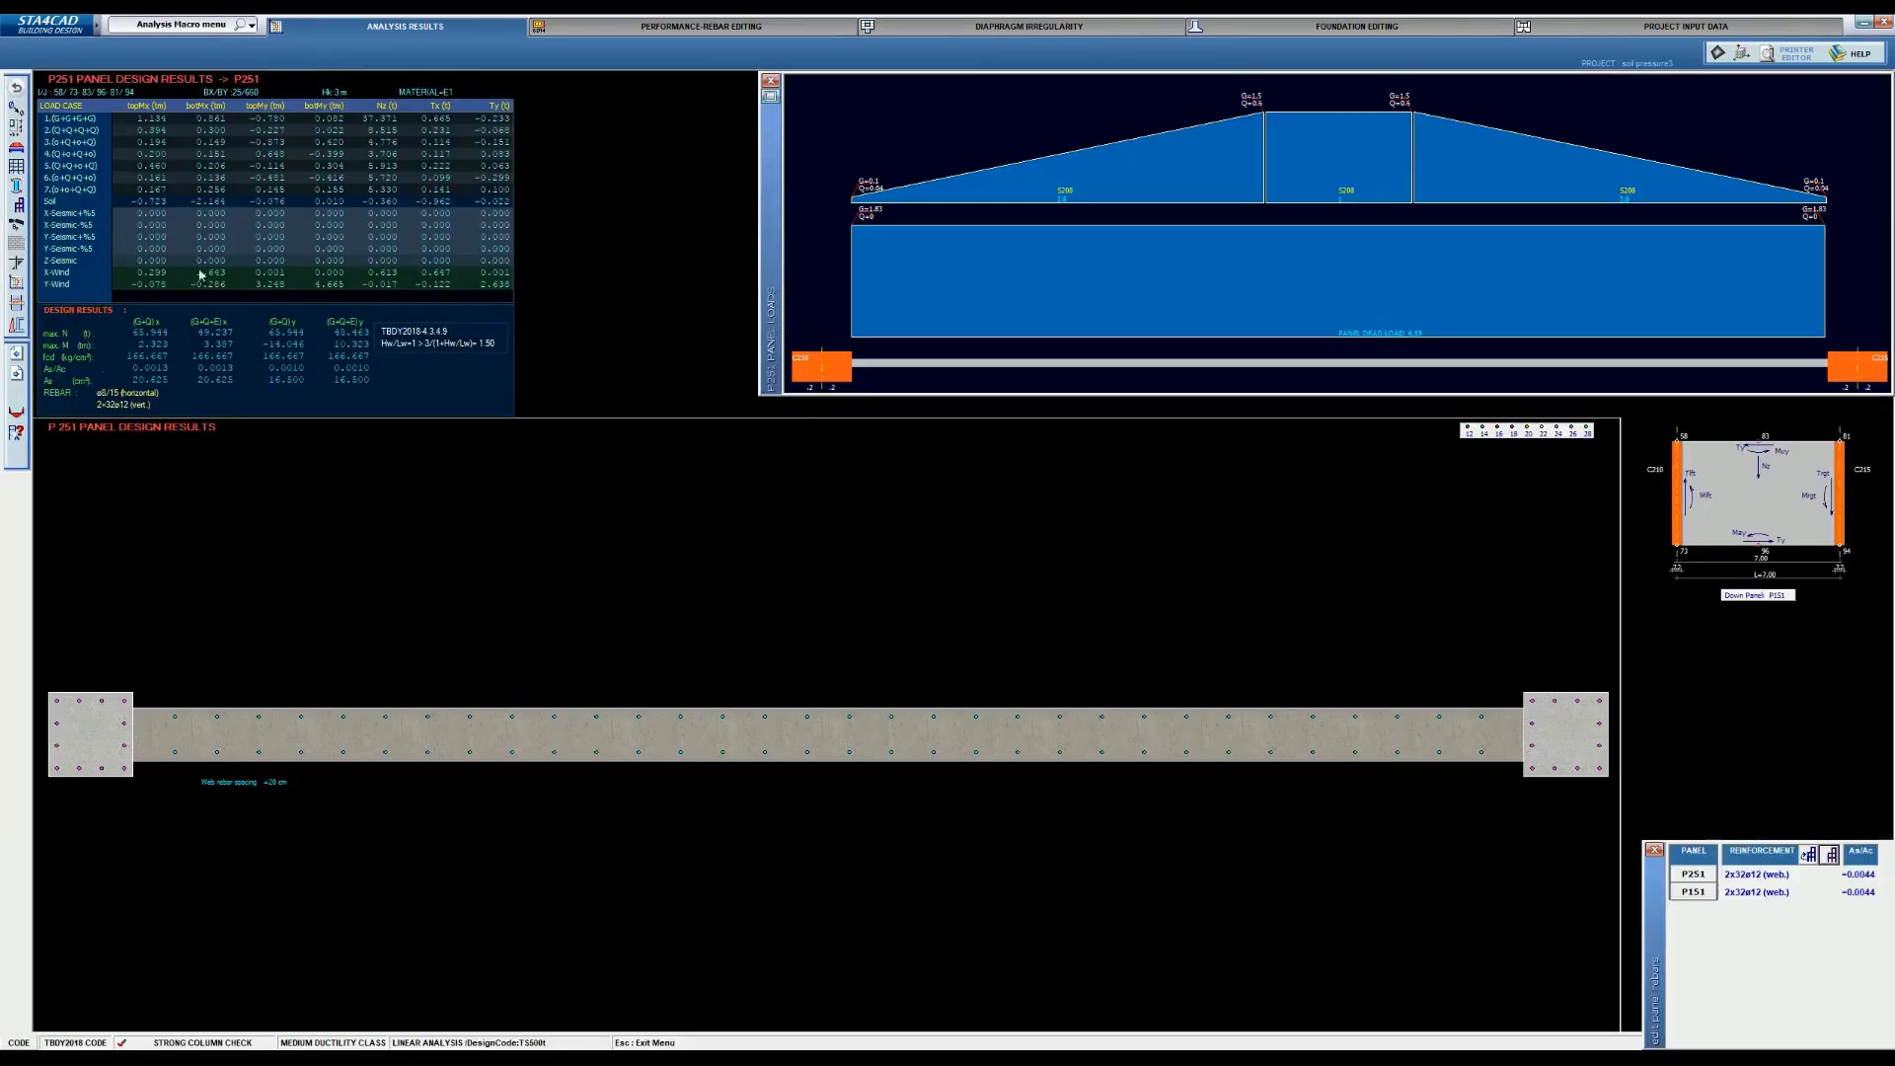
pyautogui.click(17, 325)
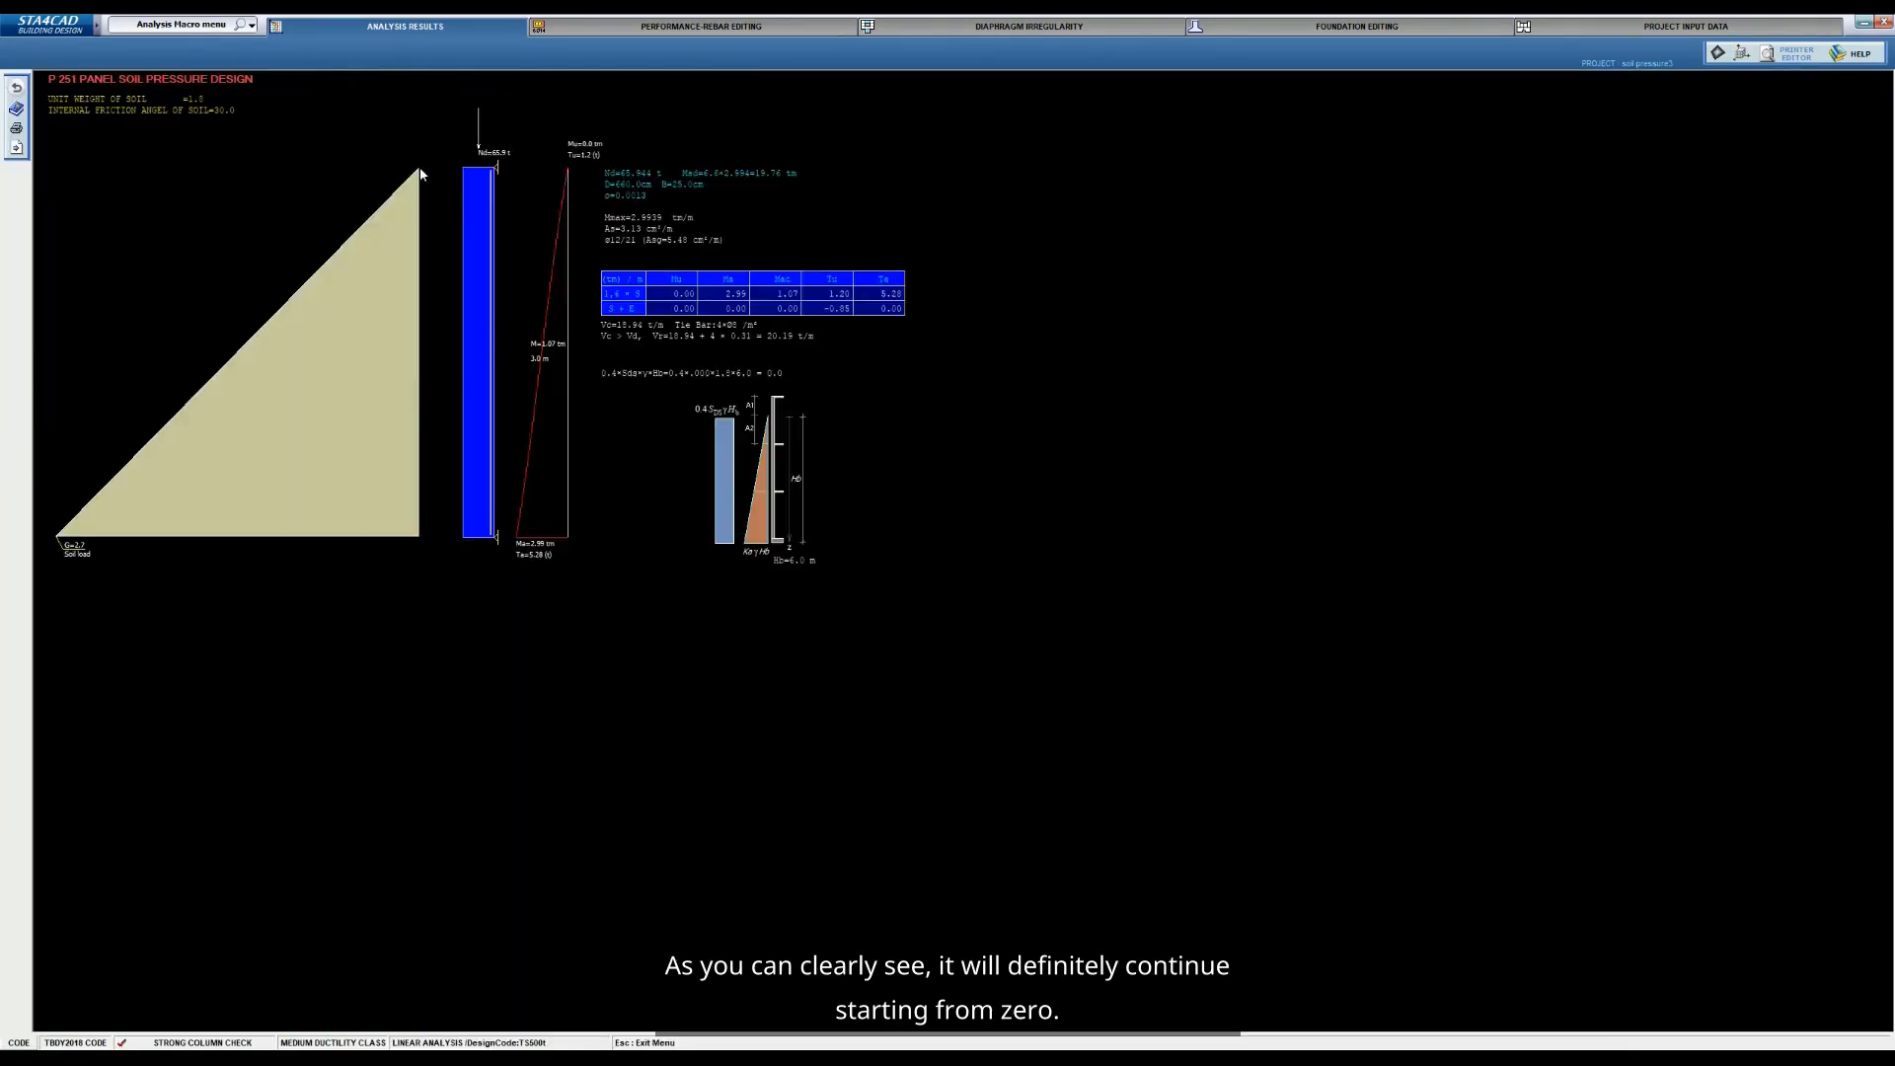
pyautogui.click(17, 88)
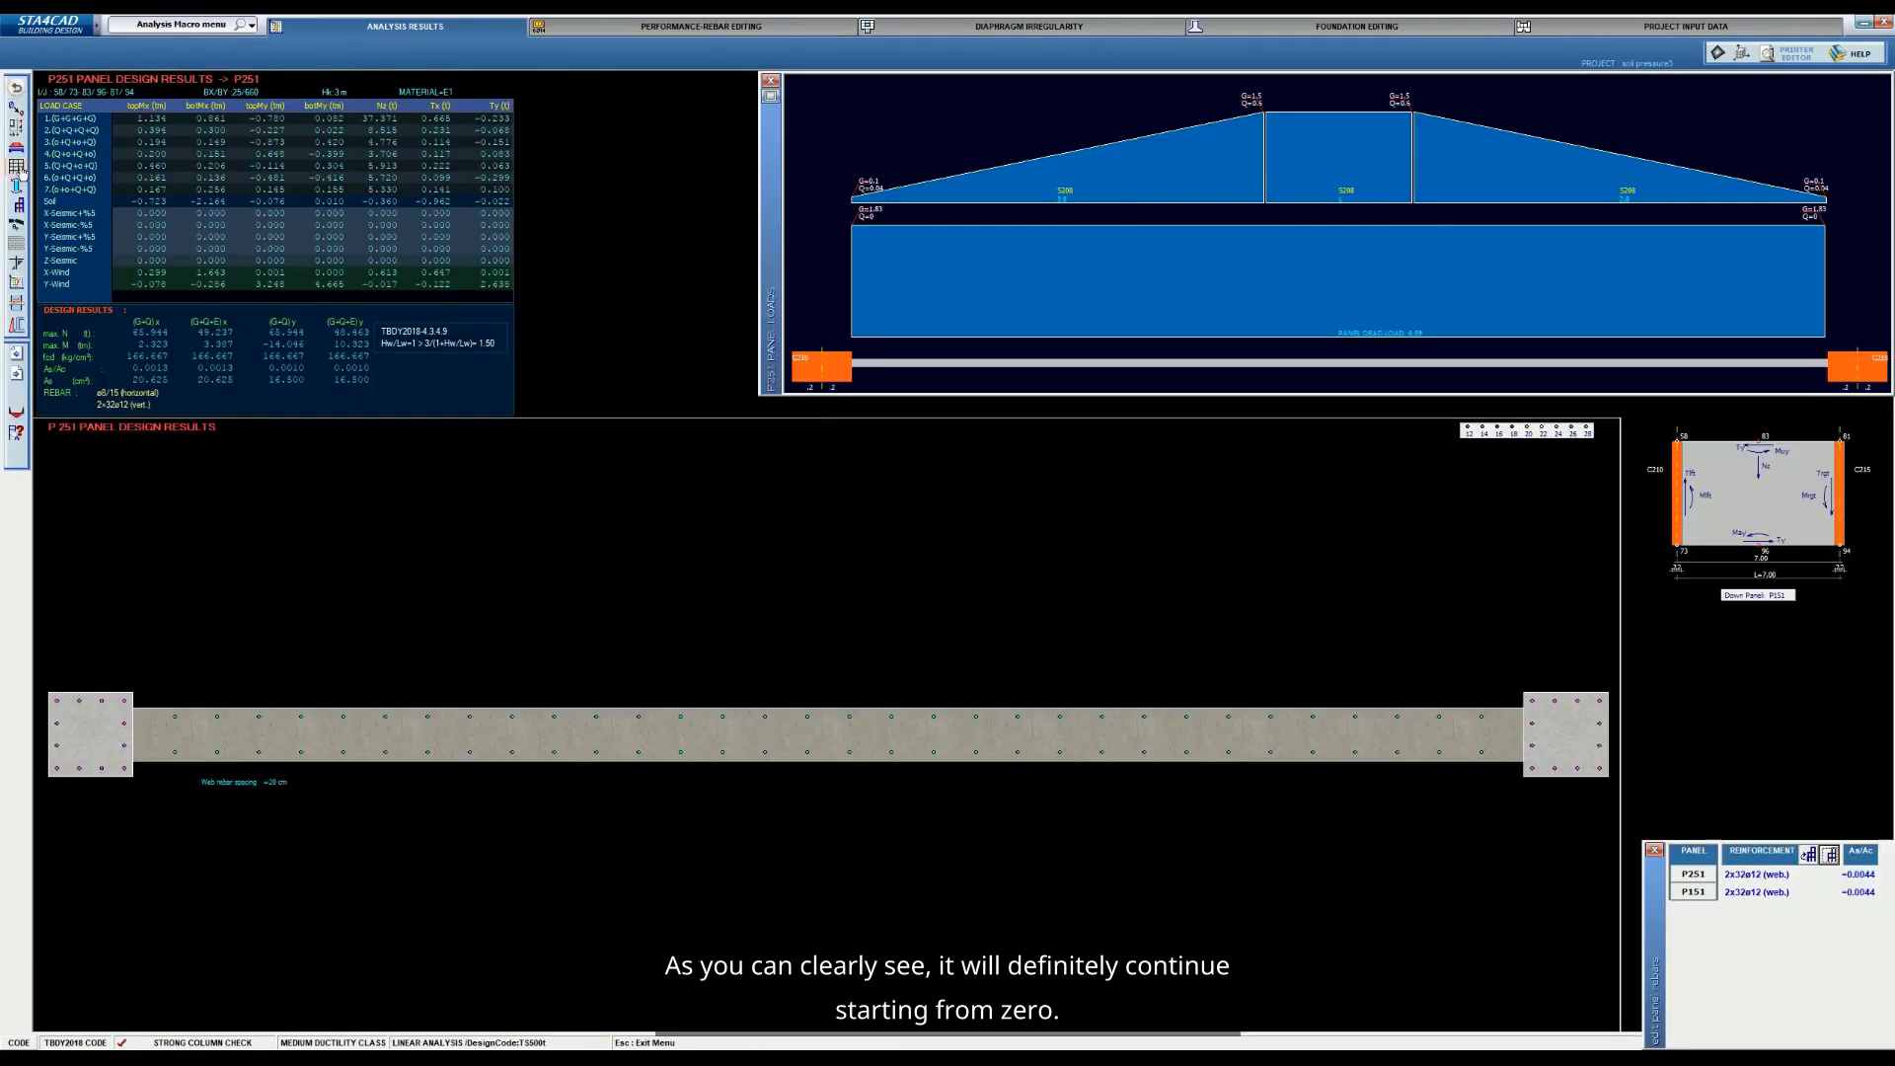
pyautogui.click(17, 88)
# Examine the design results and soil pressure diagram of panel P151 on story 1
pyautogui.click(8, 344)
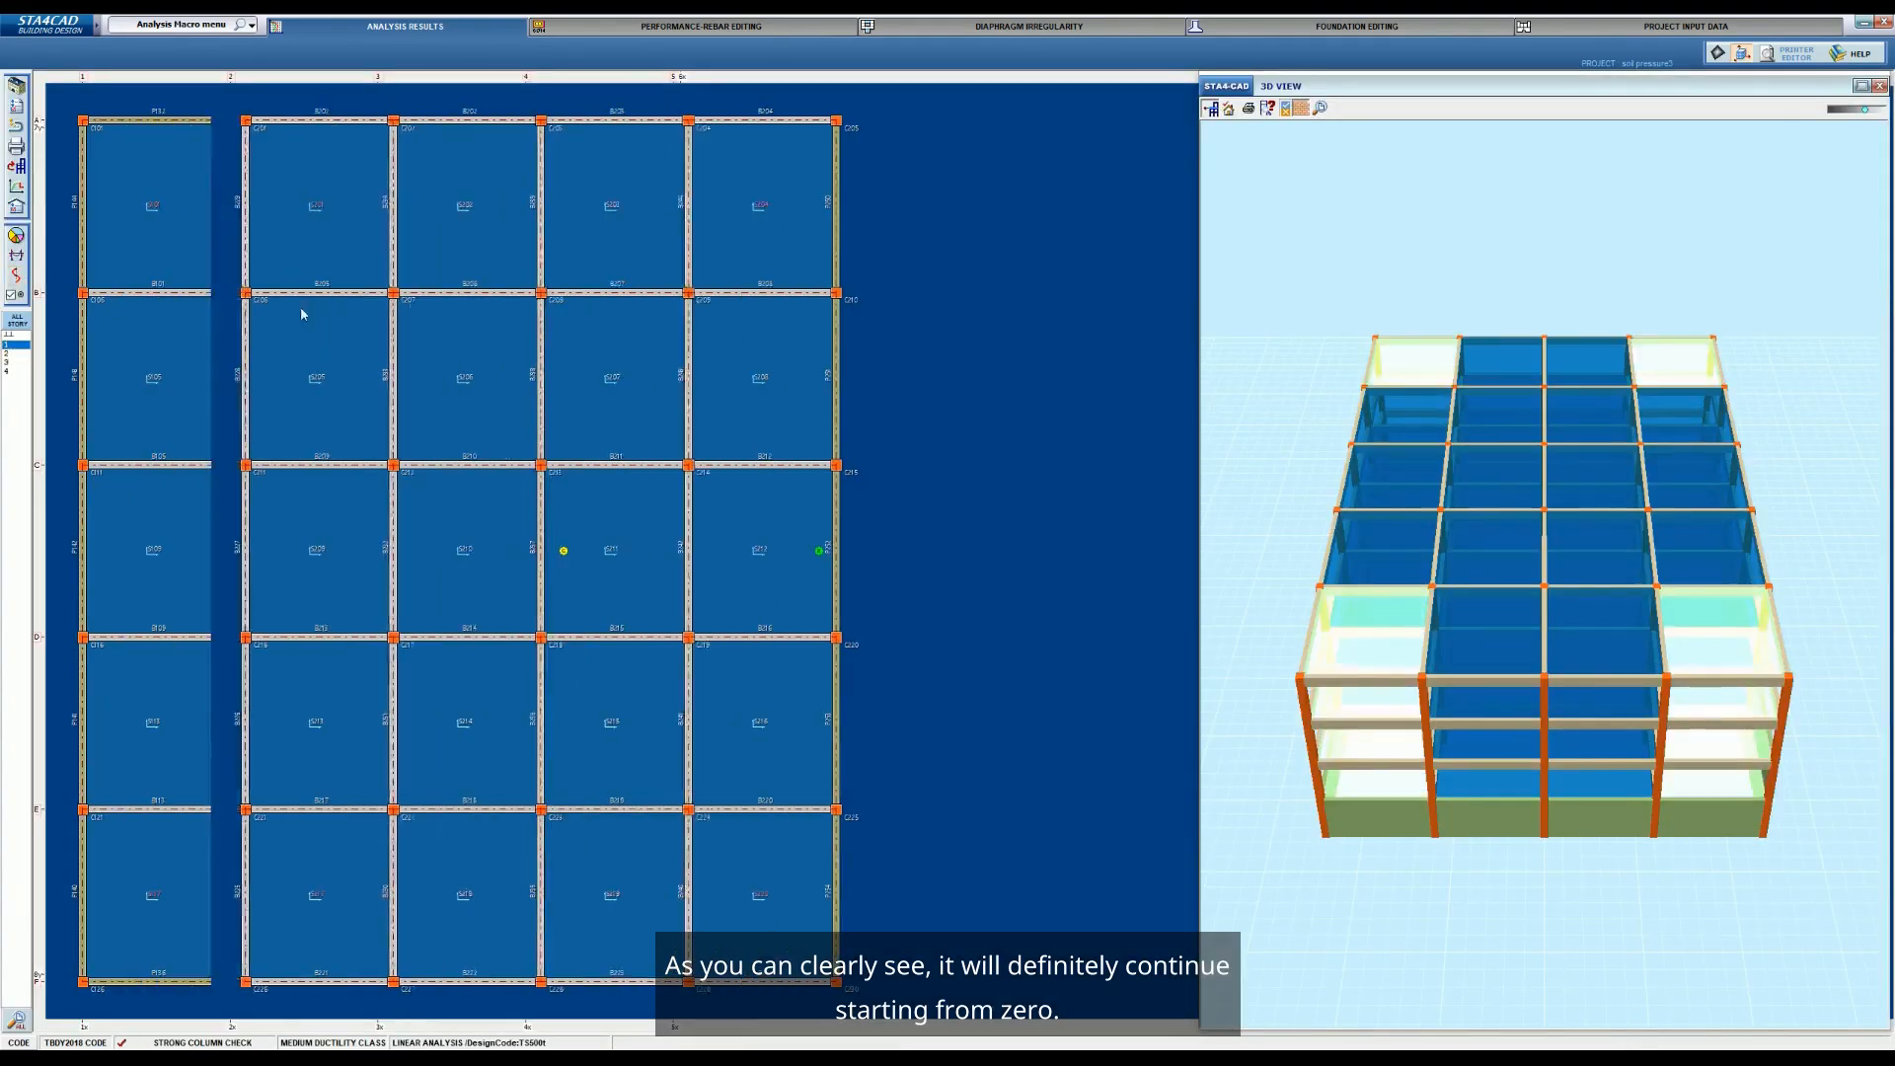
pyautogui.click(675, 390)
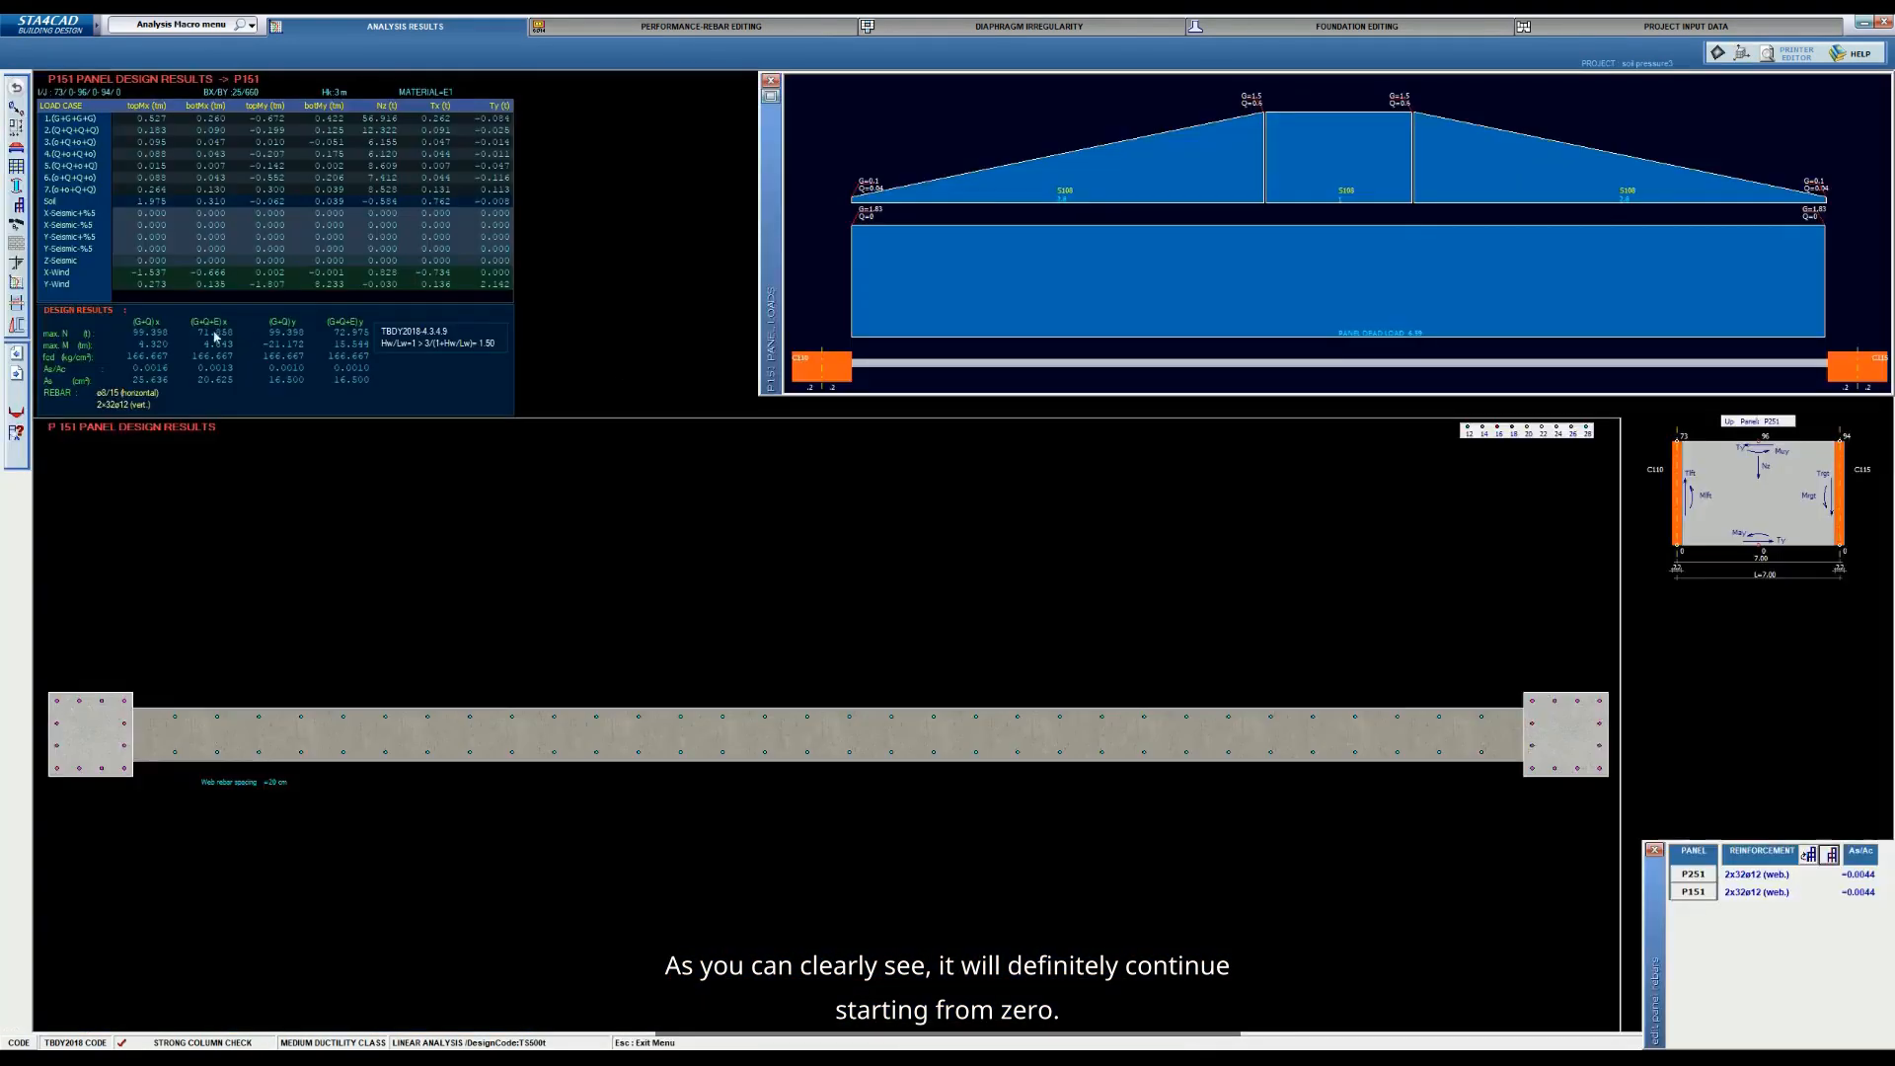
pyautogui.click(16, 324)
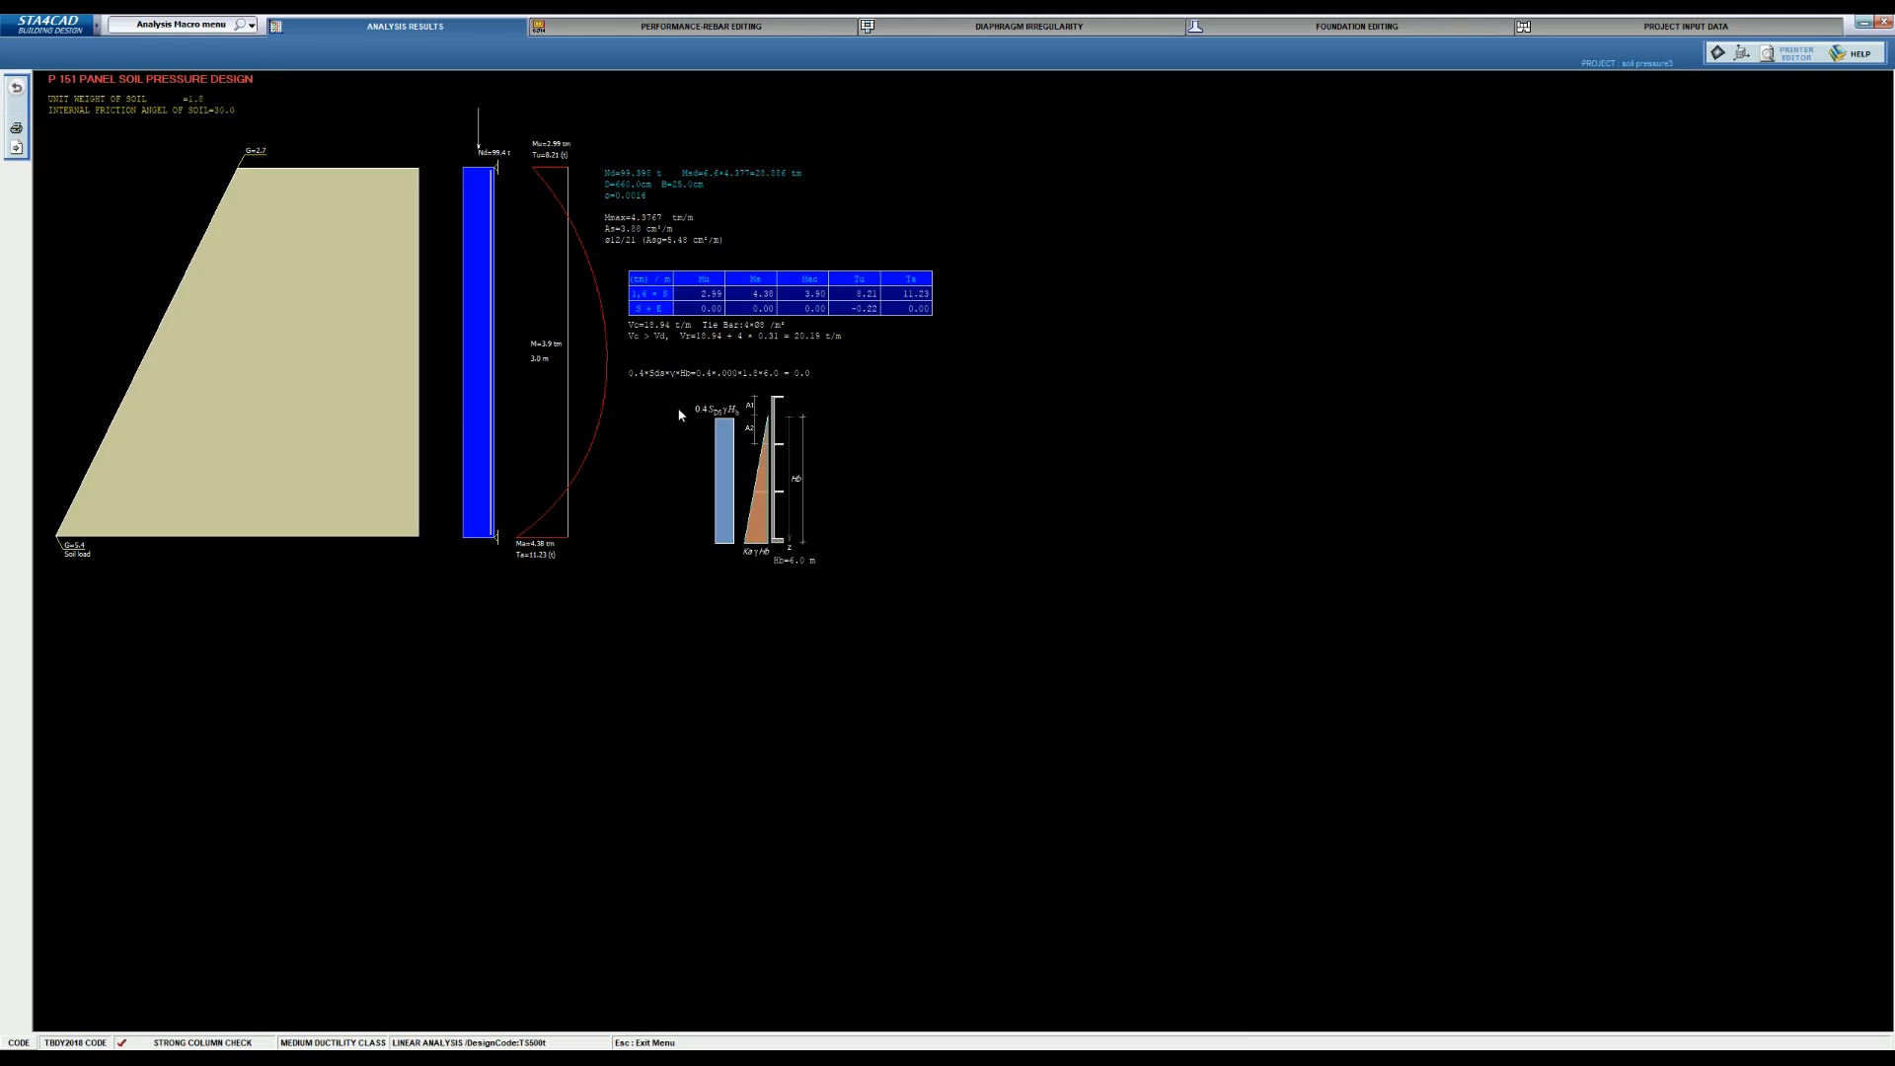
pyautogui.click(16, 88)
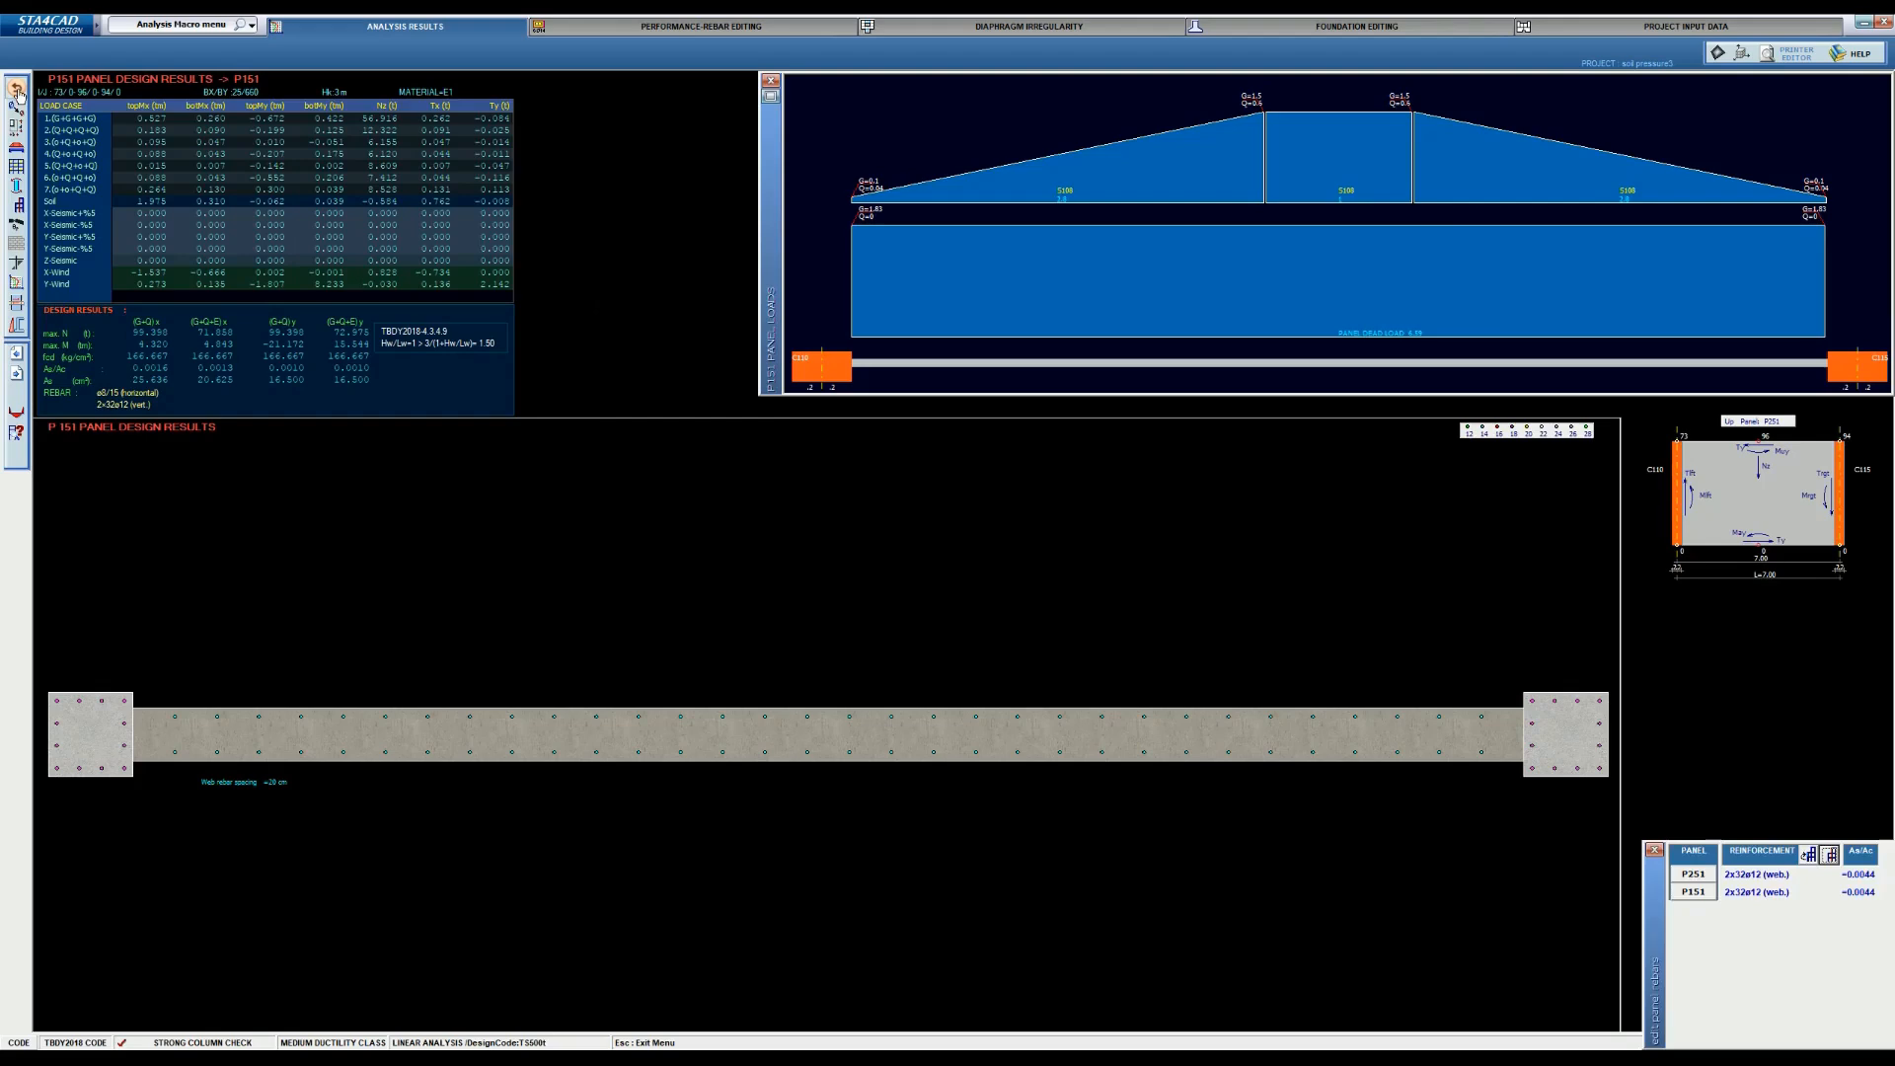
pyautogui.click(17, 89)
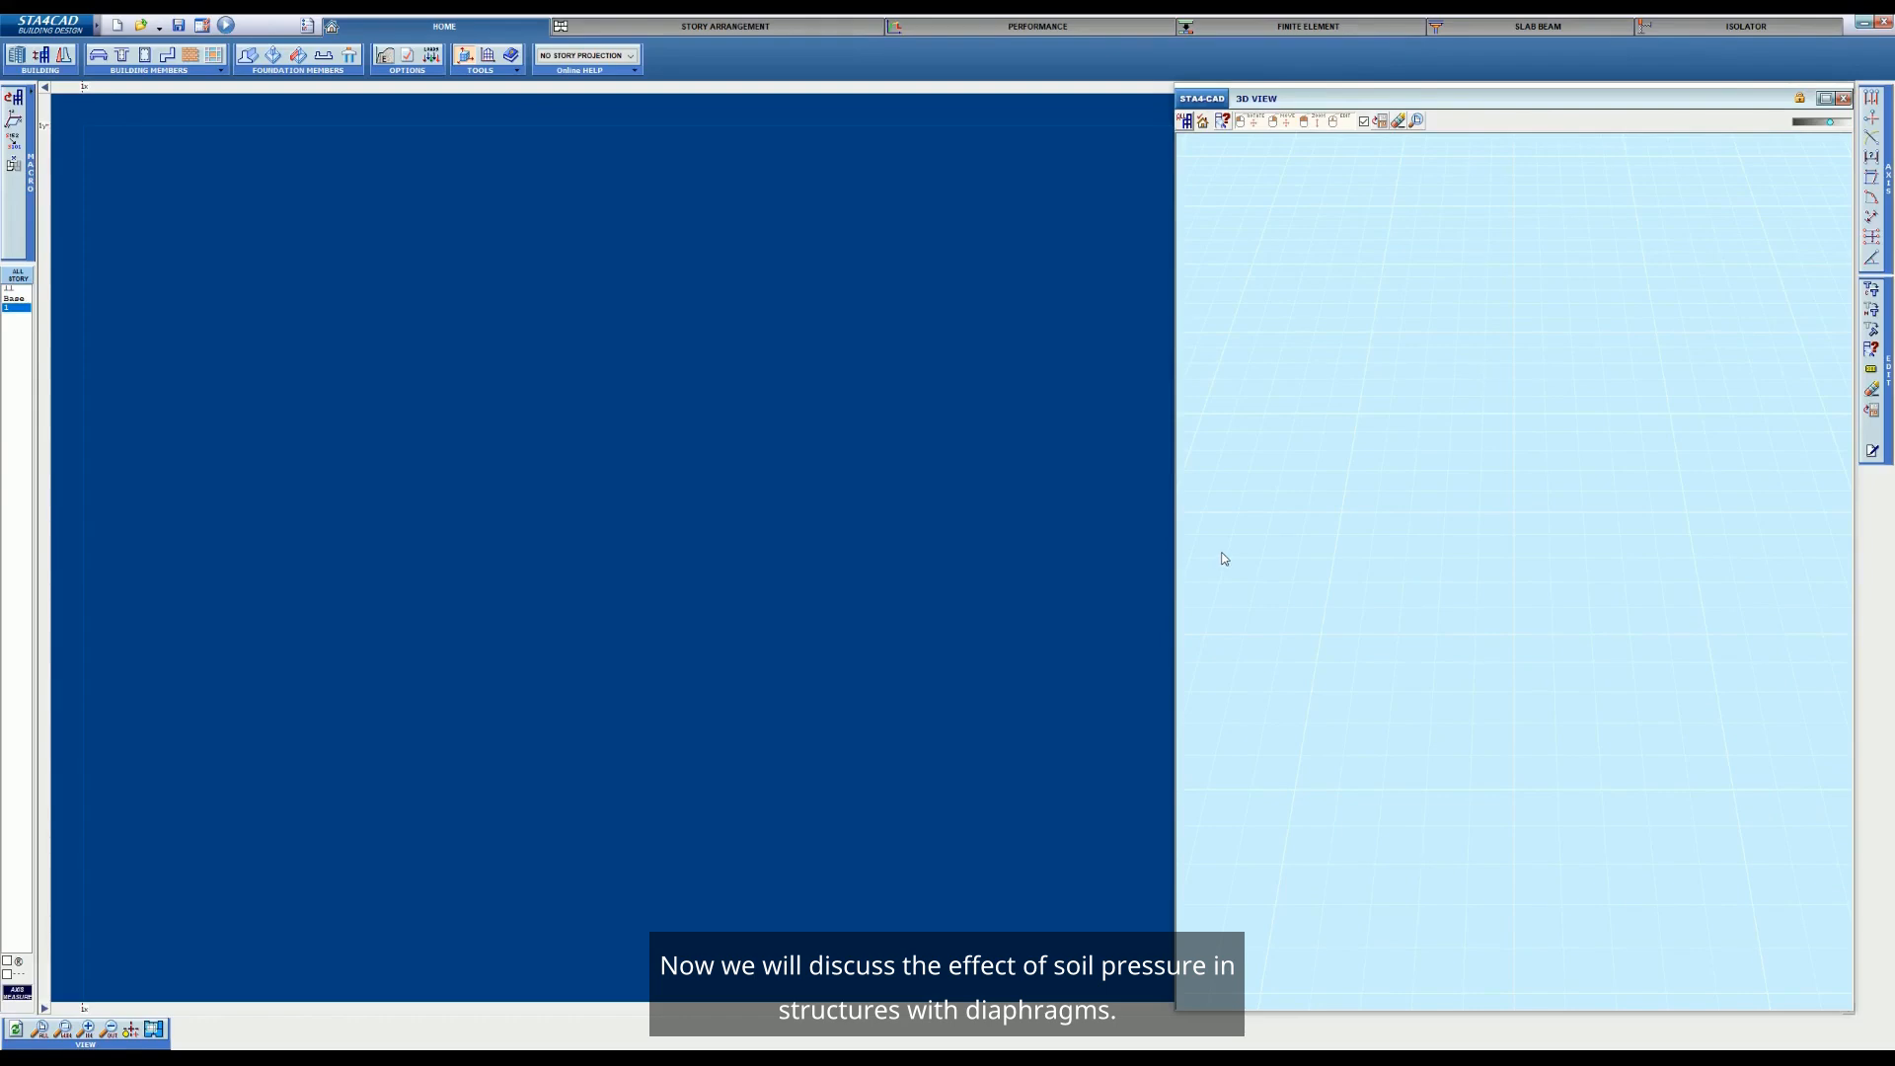
# Open the sample project ornek3.ST4 and set its story diaphragm analysis option to different diaphragms used in the same story
pyautogui.click(143, 27)
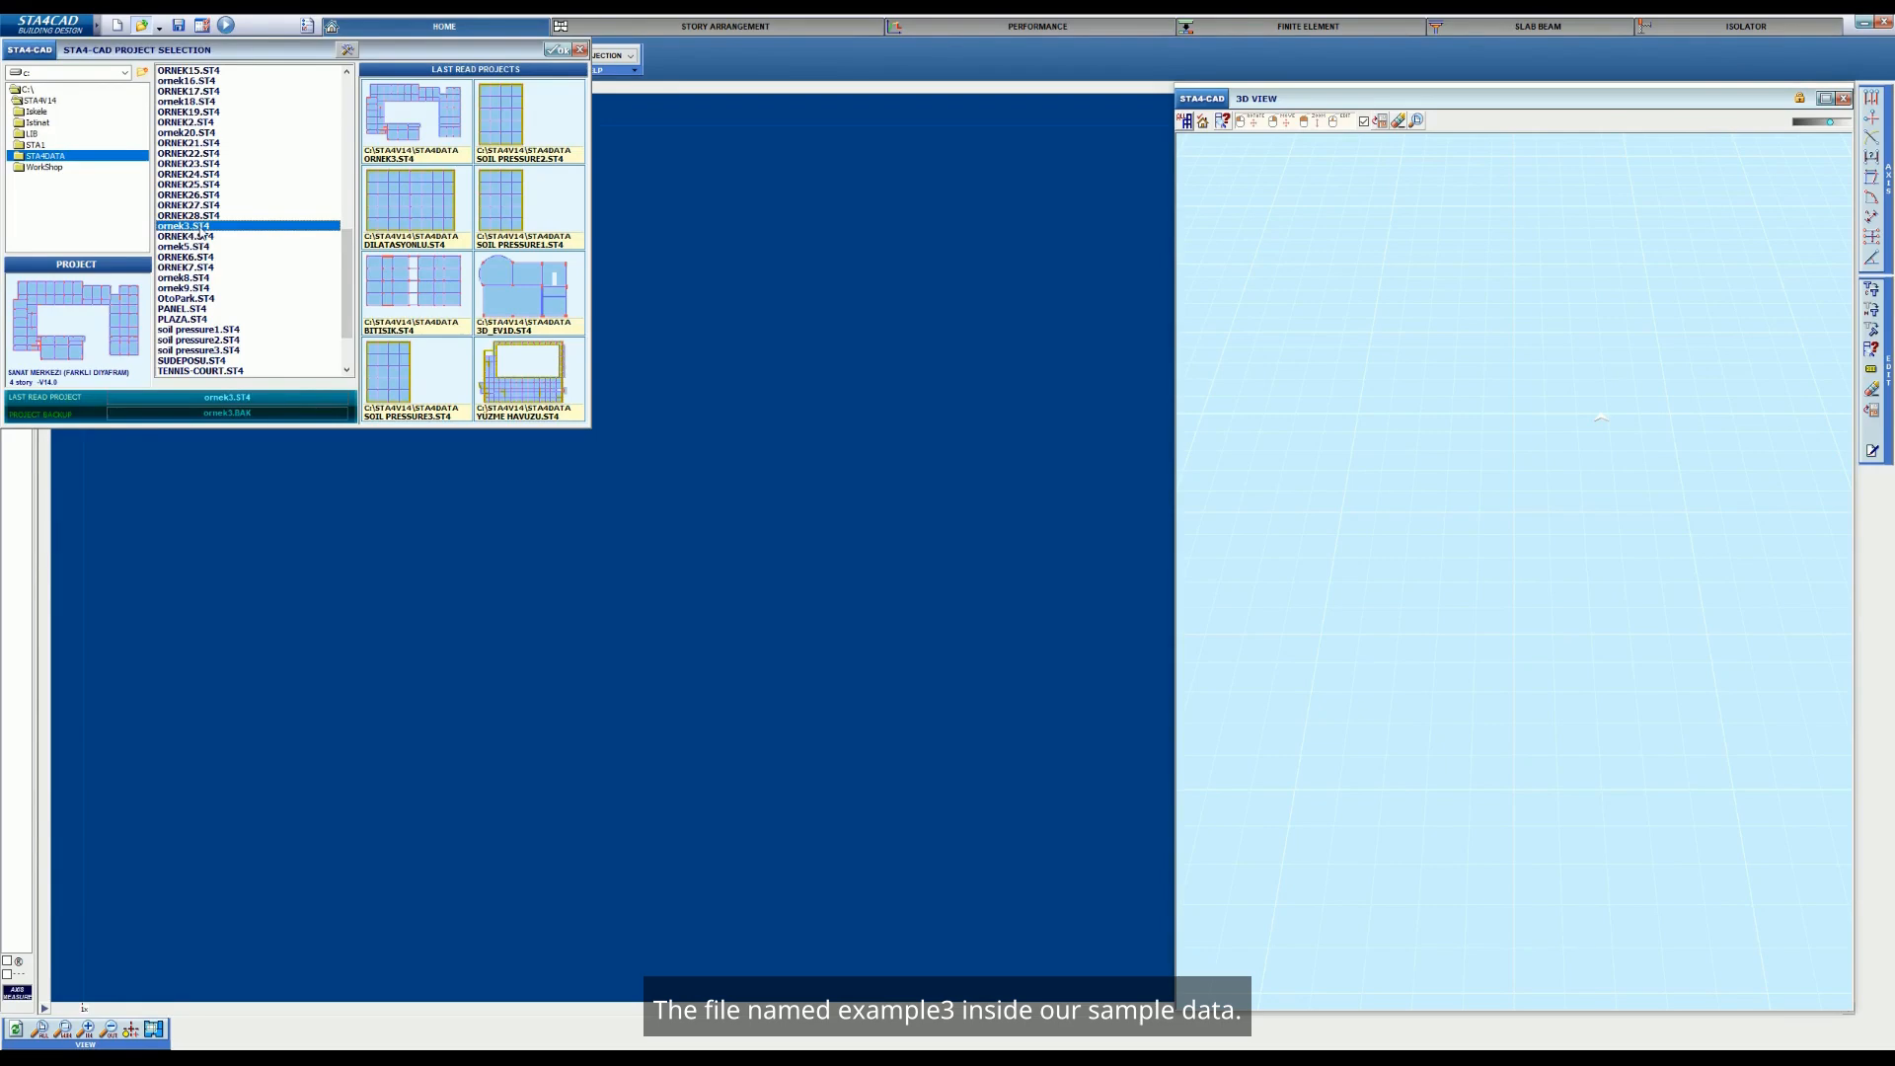
pyautogui.click(555, 50)
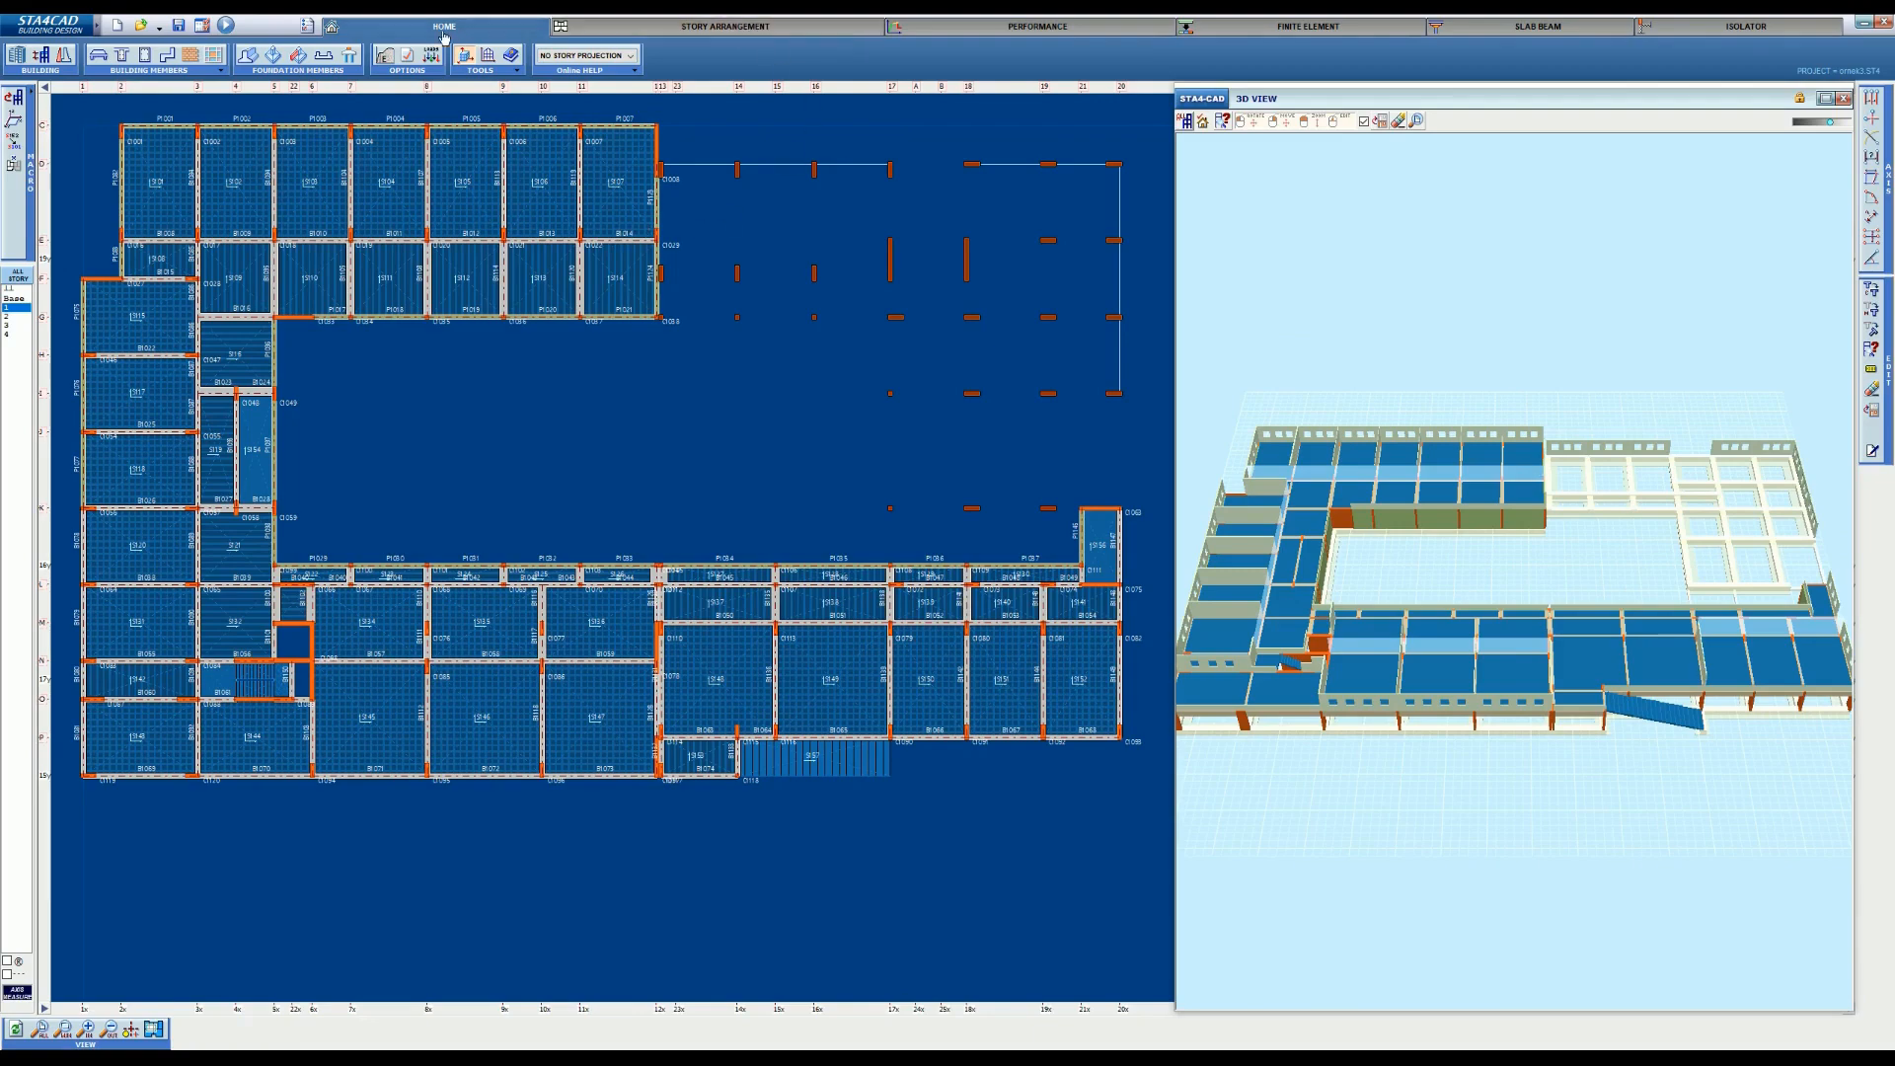
pyautogui.click(308, 28)
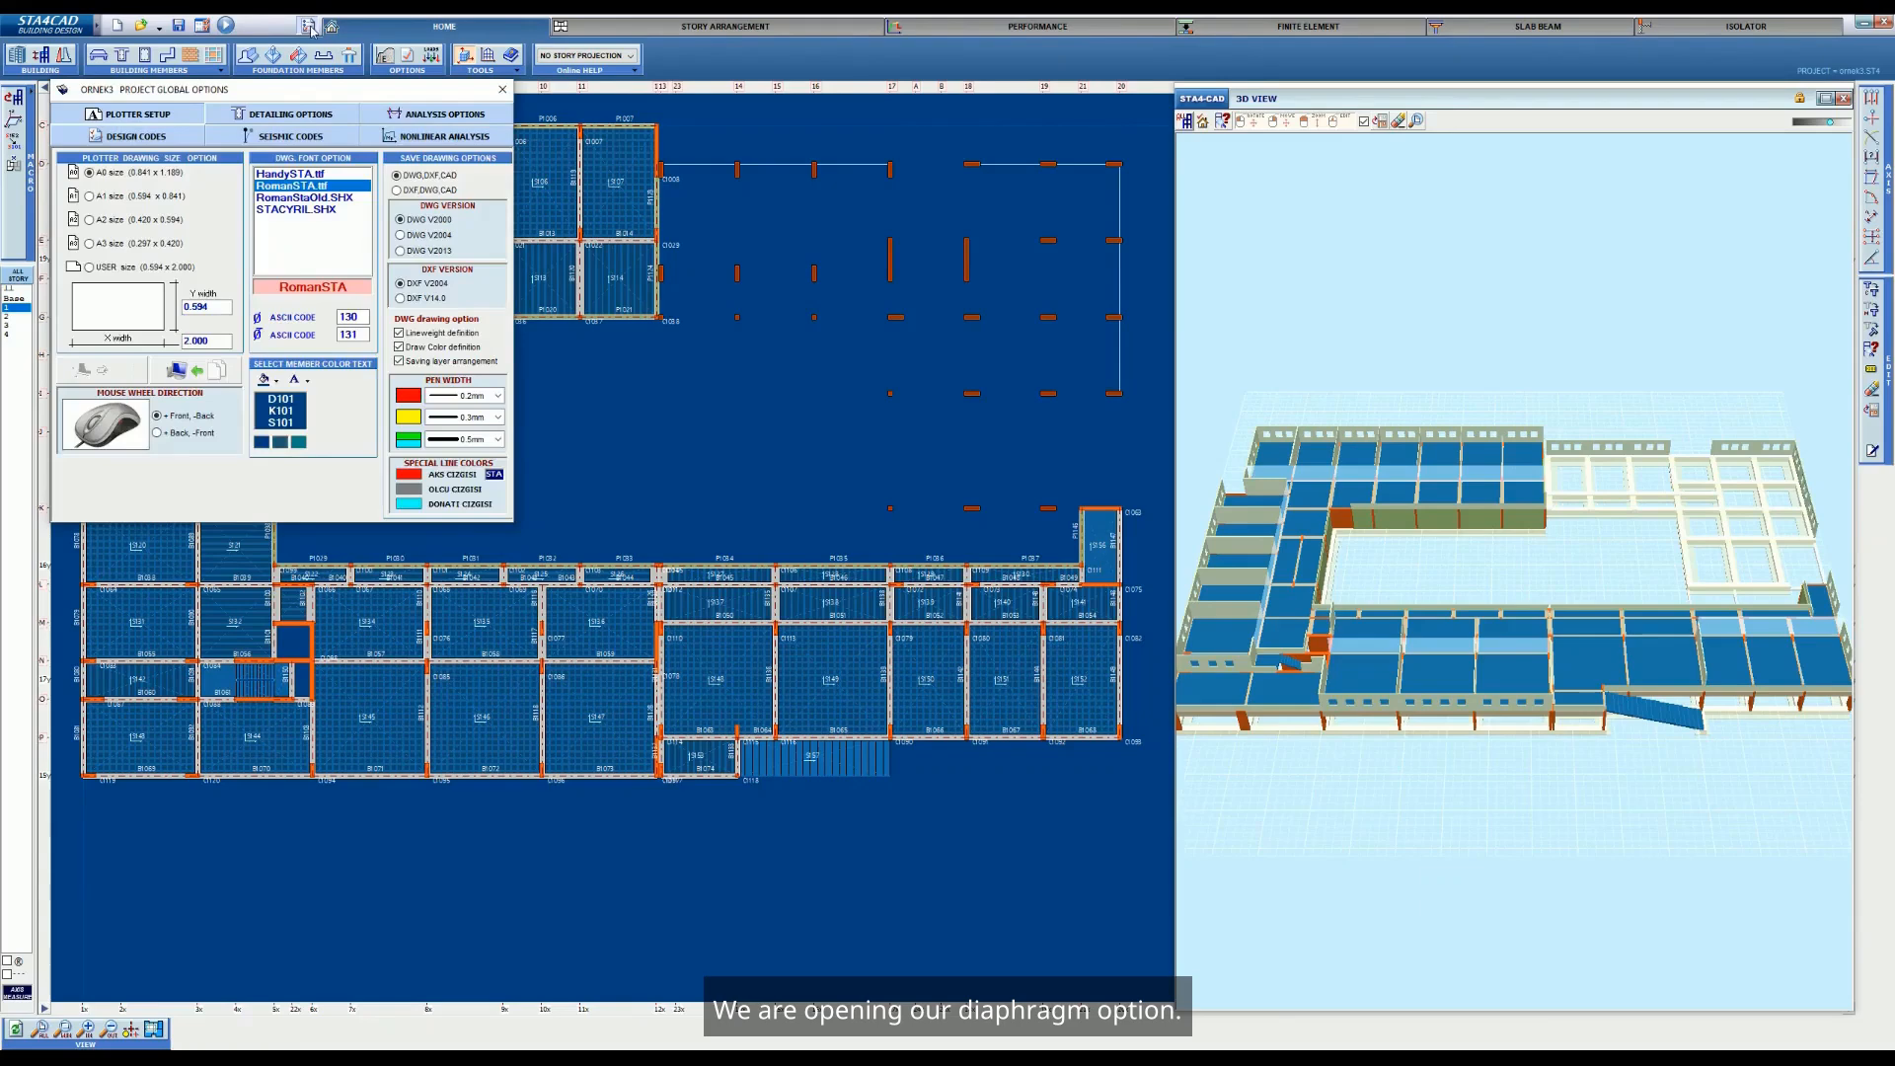
pyautogui.click(427, 115)
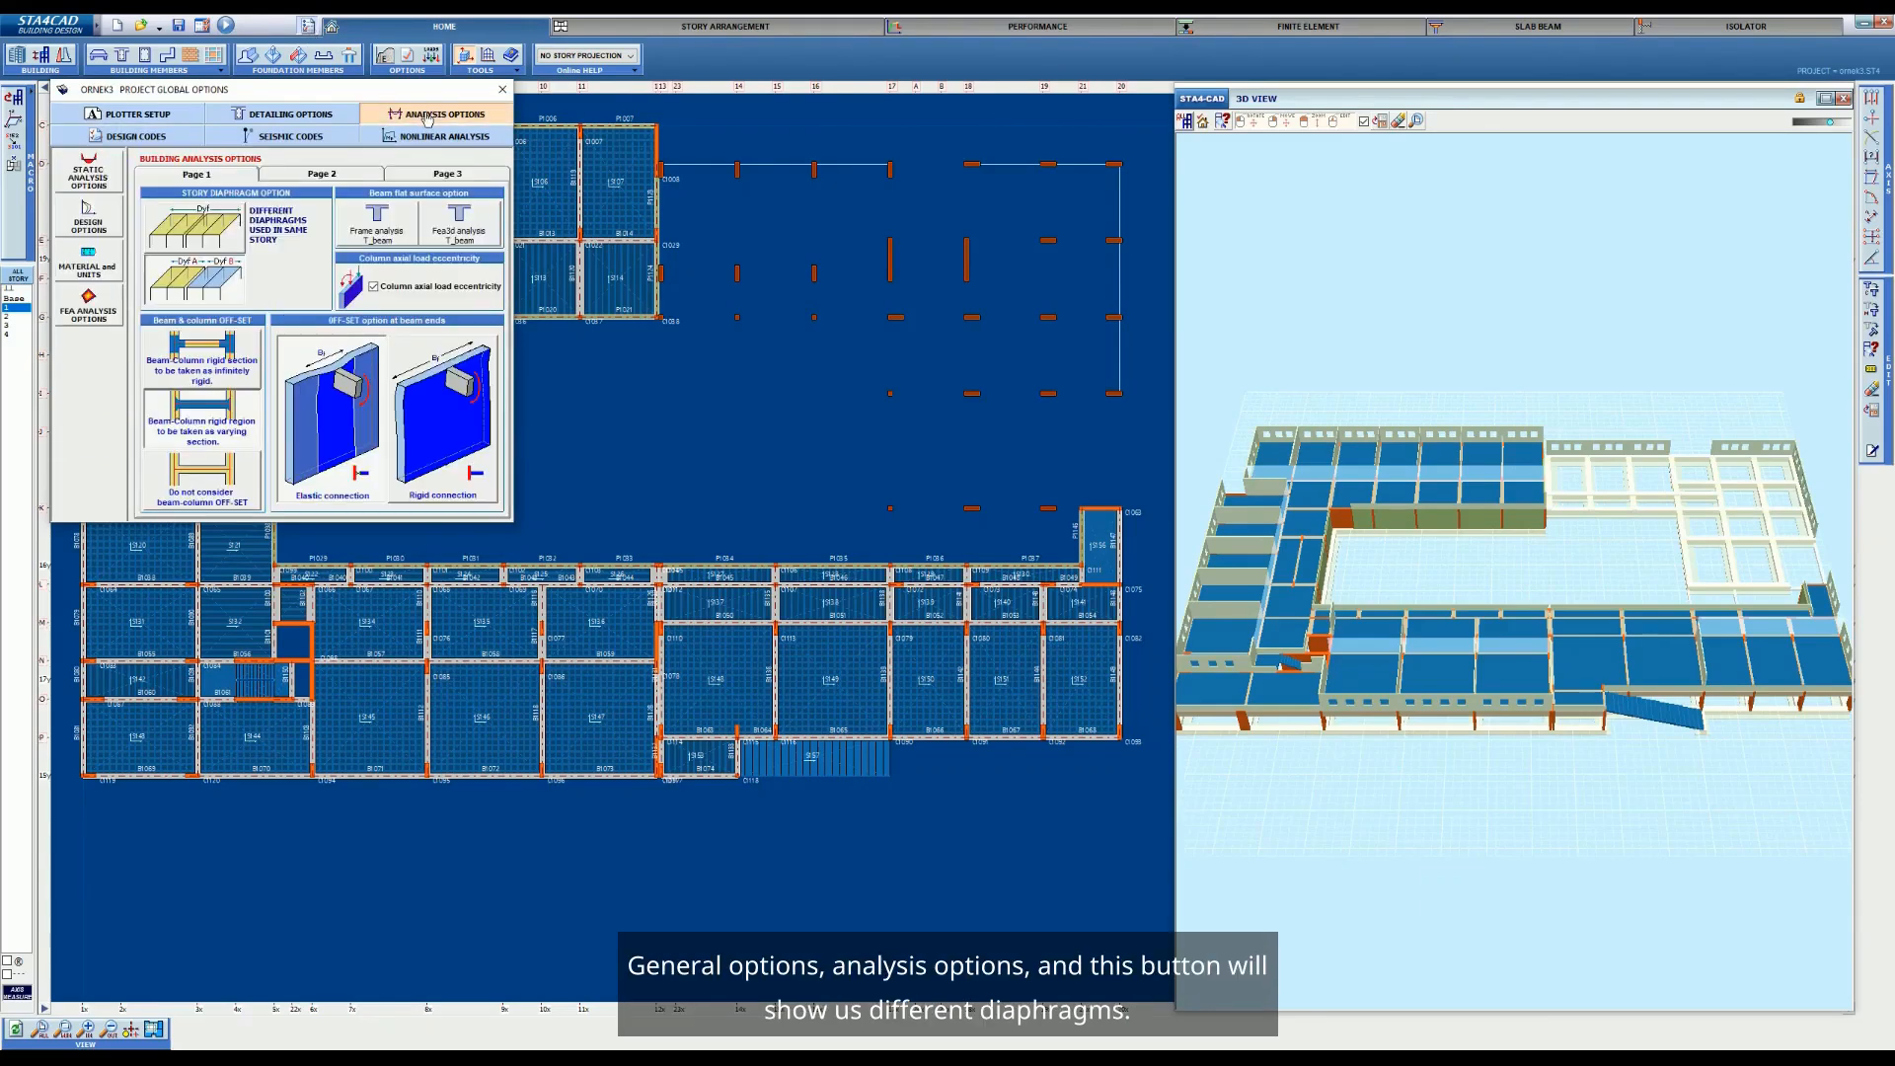
pyautogui.click(215, 232)
pyautogui.click(212, 279)
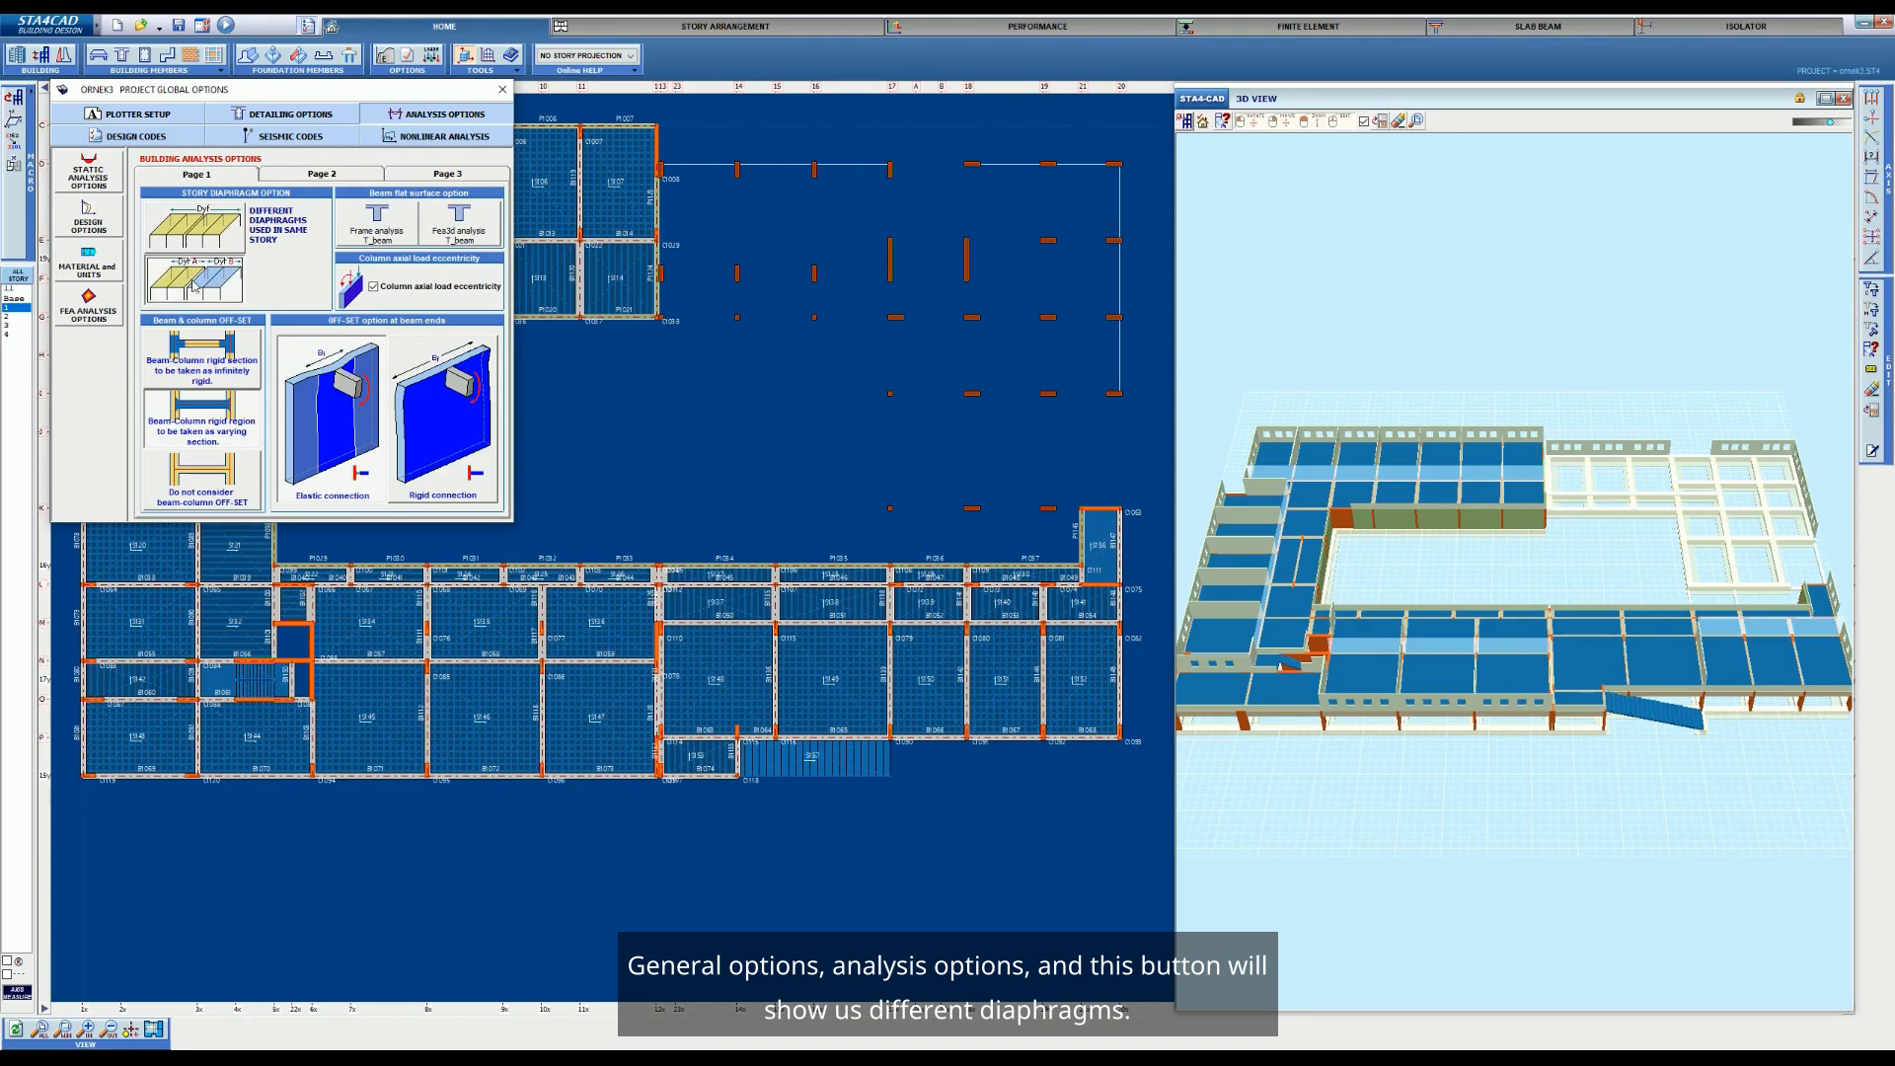
pyautogui.click(503, 89)
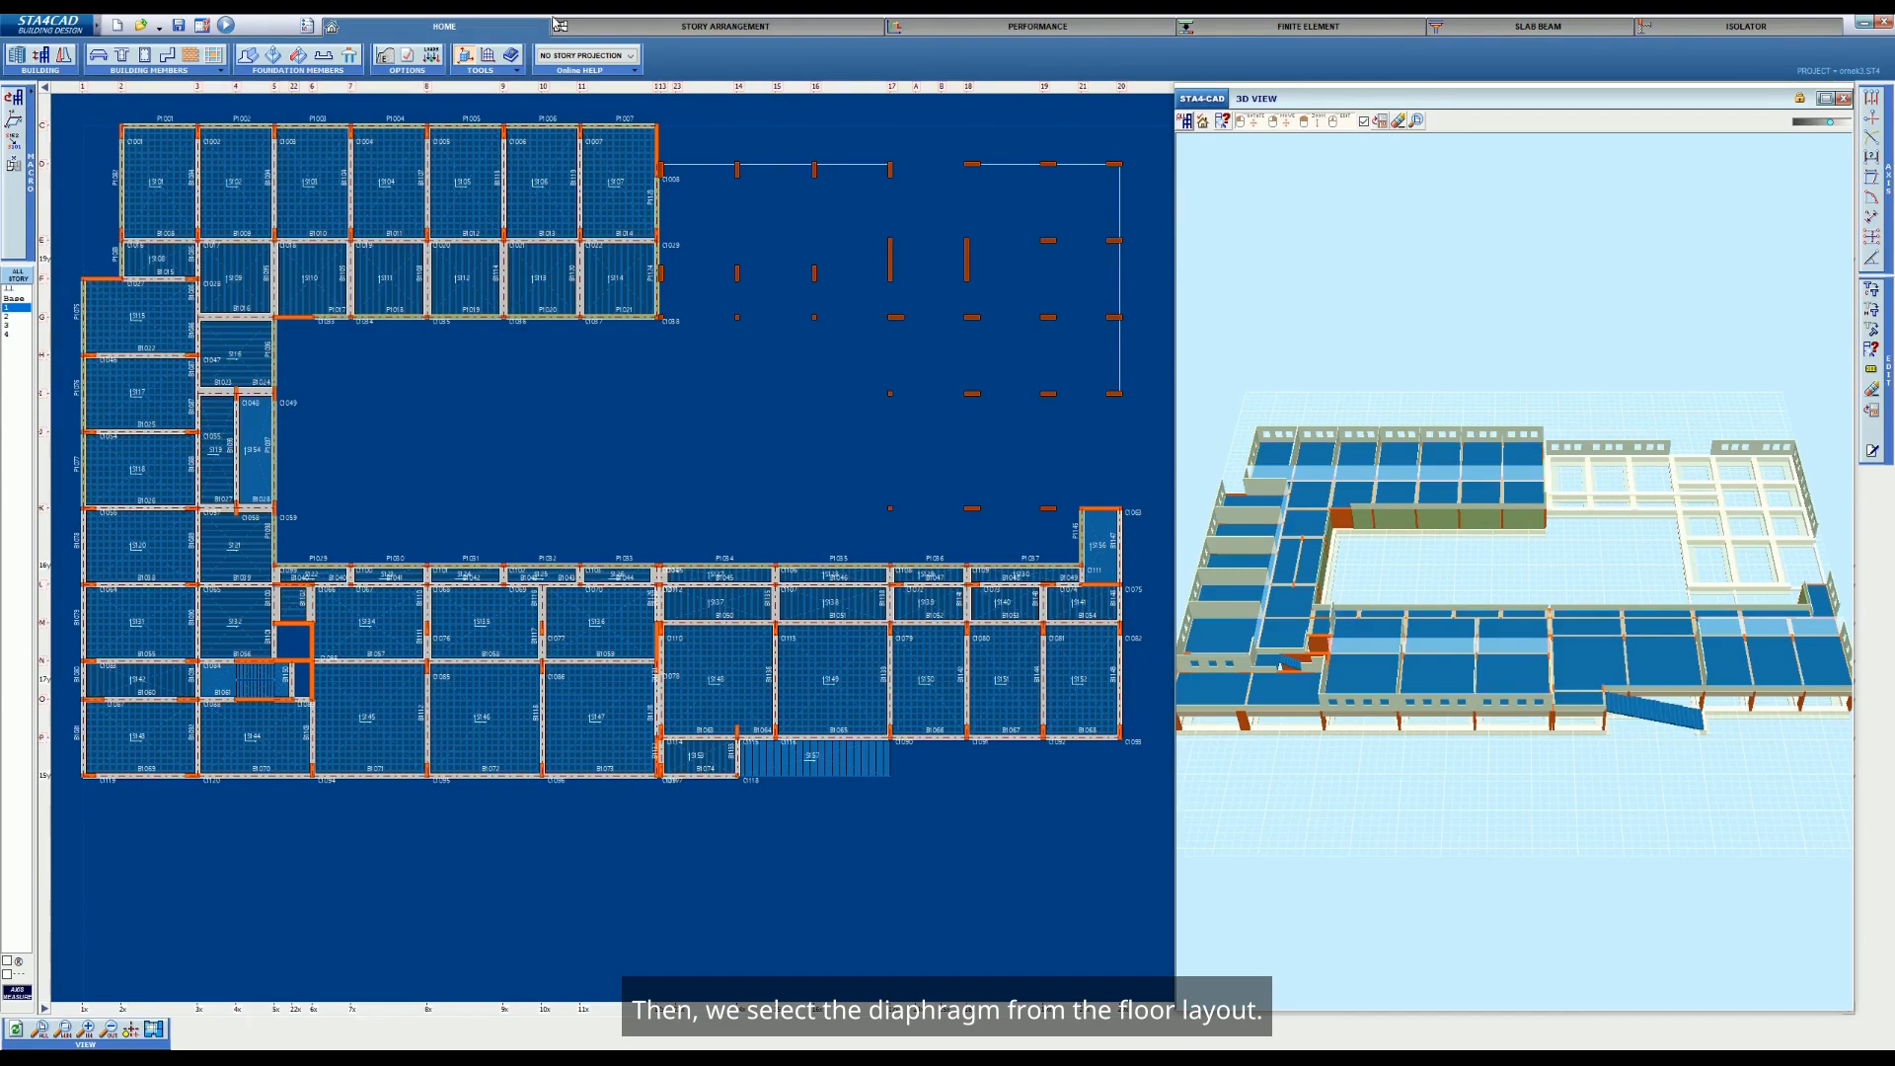
# Examine in the story arrangement which members belong to diaphragms D1 and D2
pyautogui.click(593, 26)
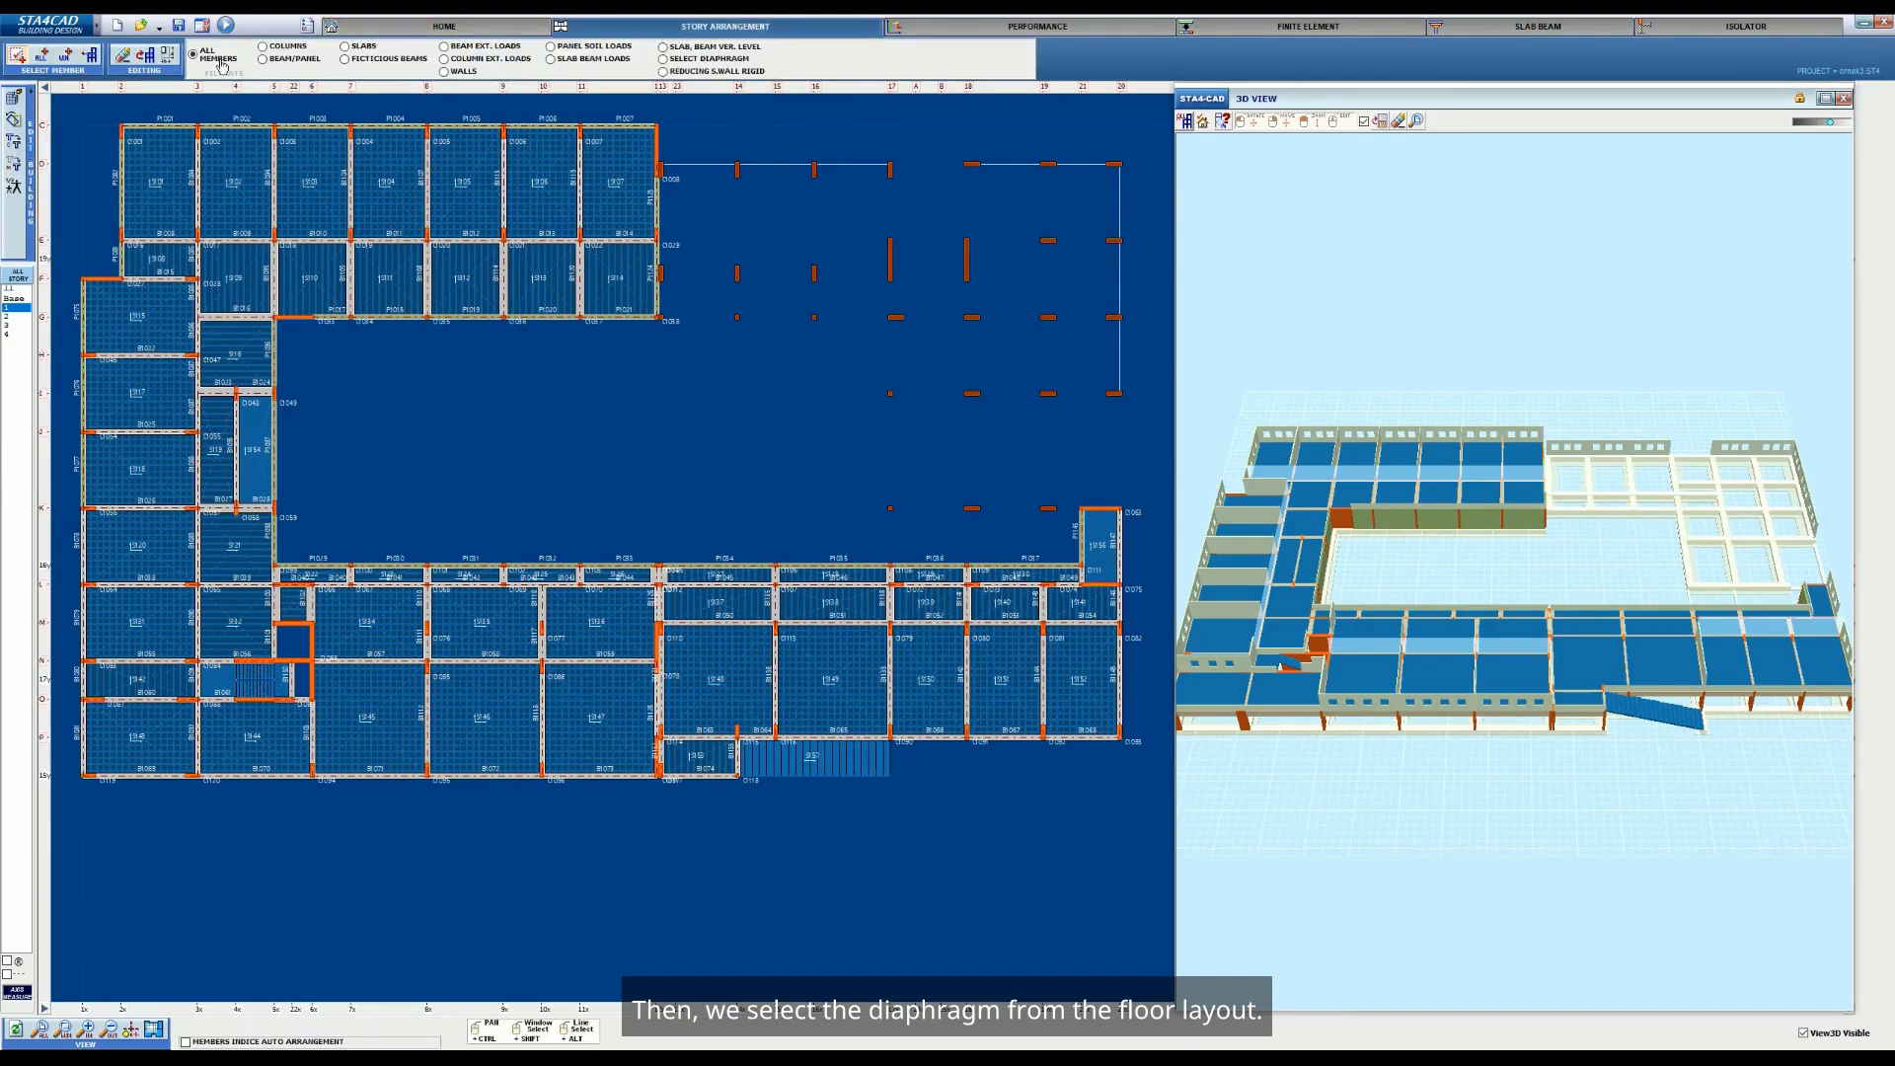
pyautogui.click(695, 61)
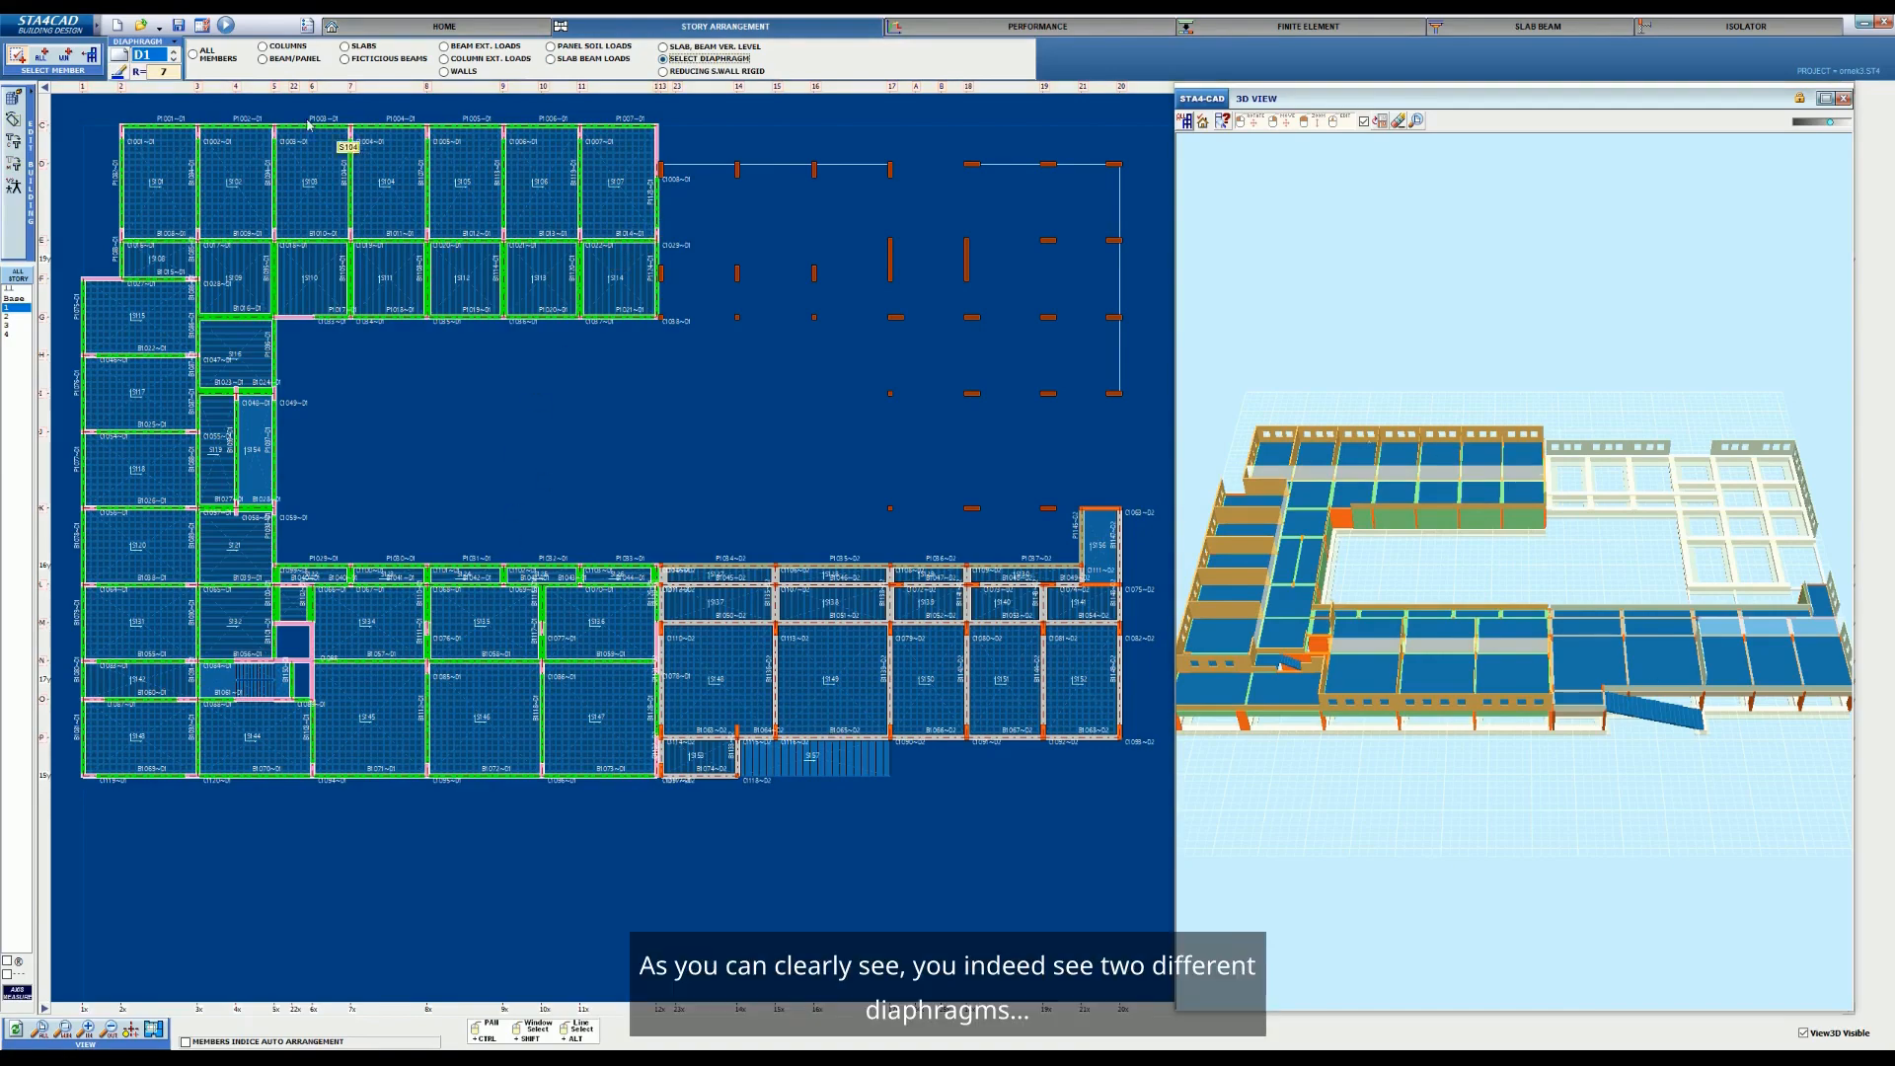
pyautogui.click(174, 50)
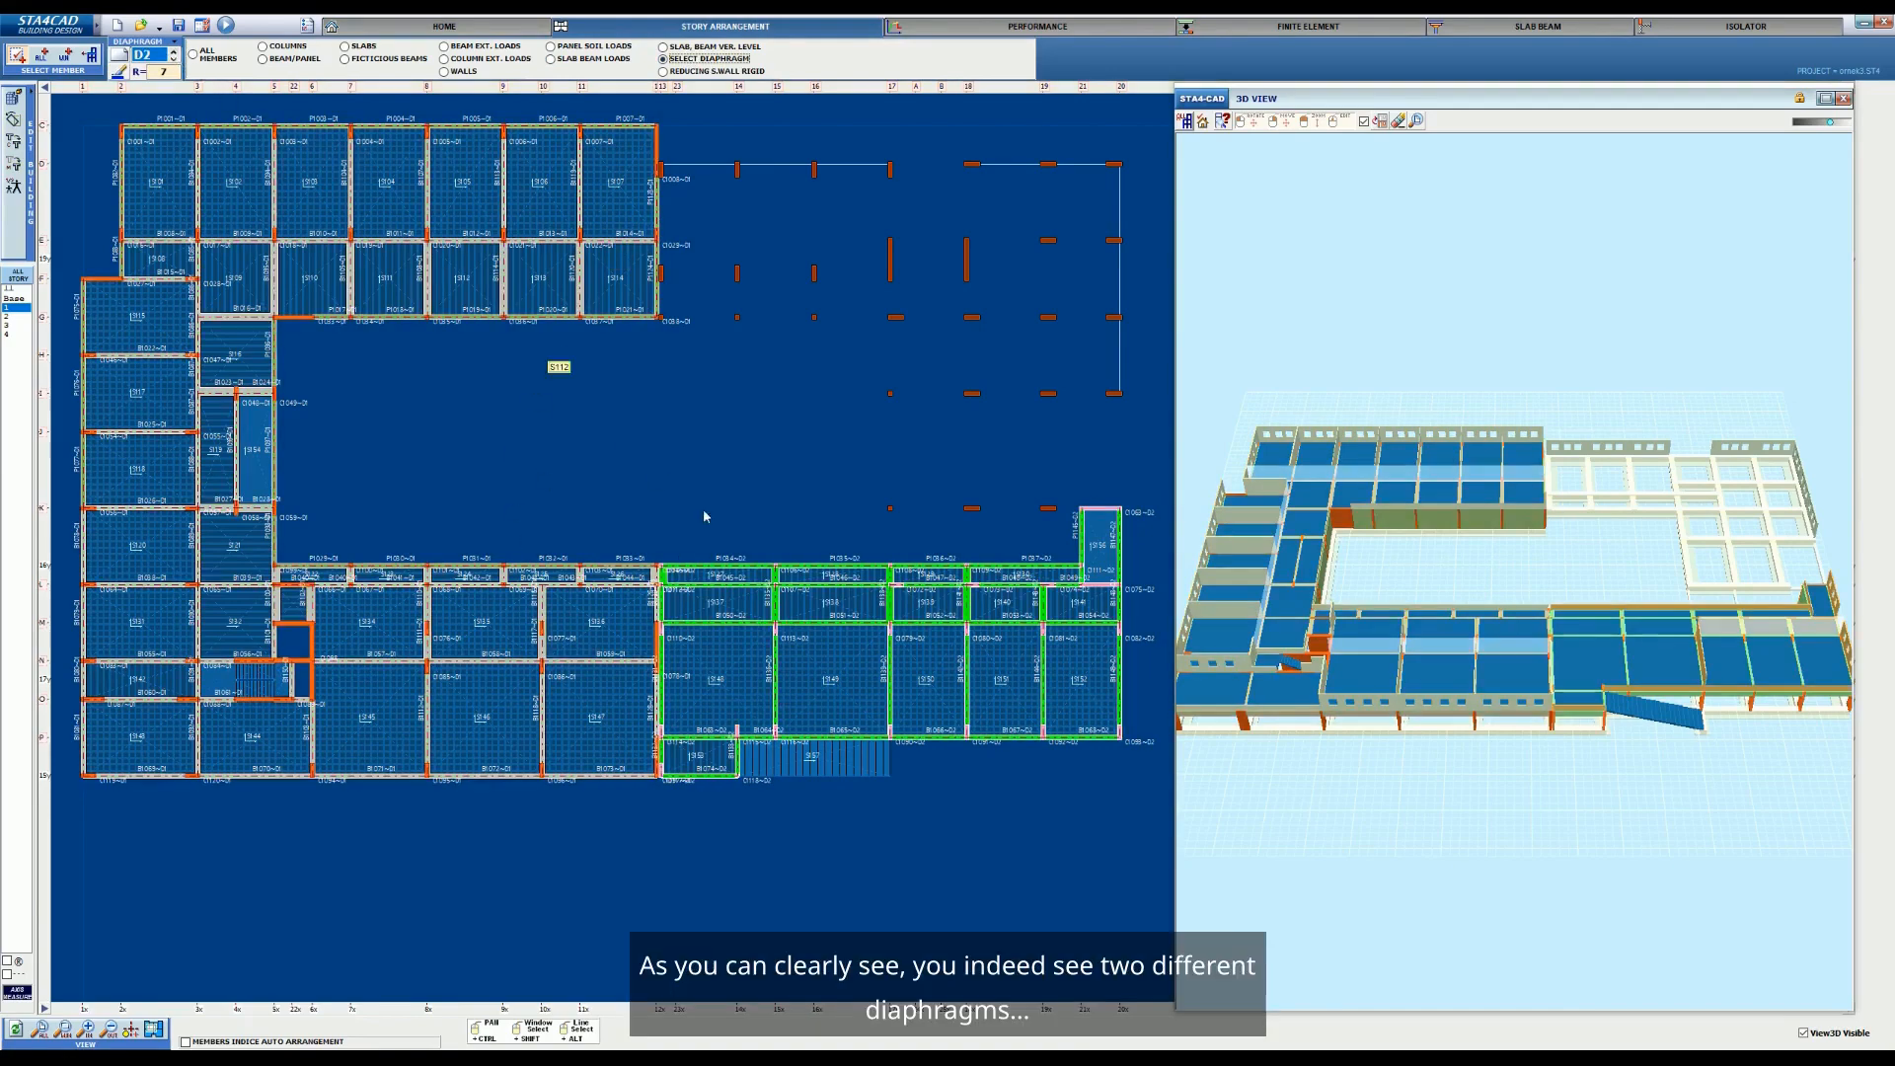
pyautogui.click(174, 58)
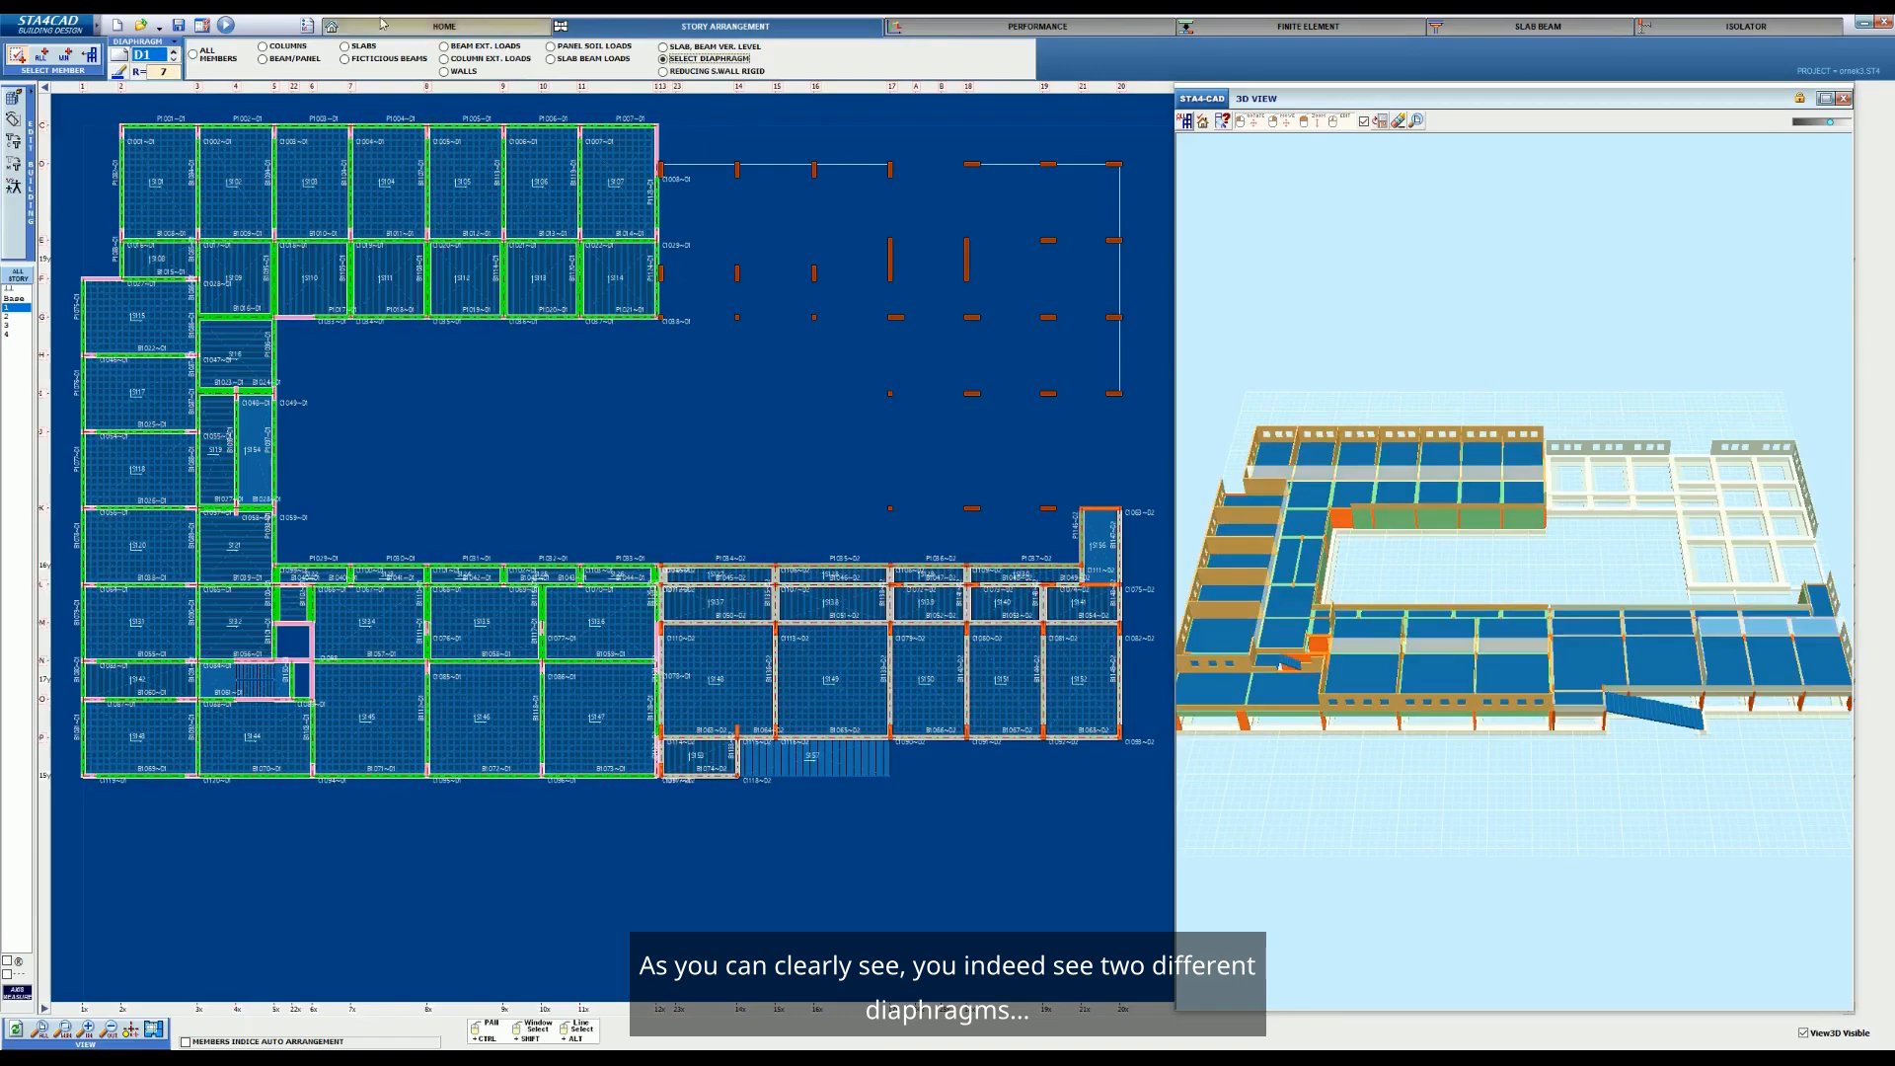
# Define the building soil location around the plan outline with a base top level of 3.6 m and transfer the soil load to the panels
pyautogui.click(462, 28)
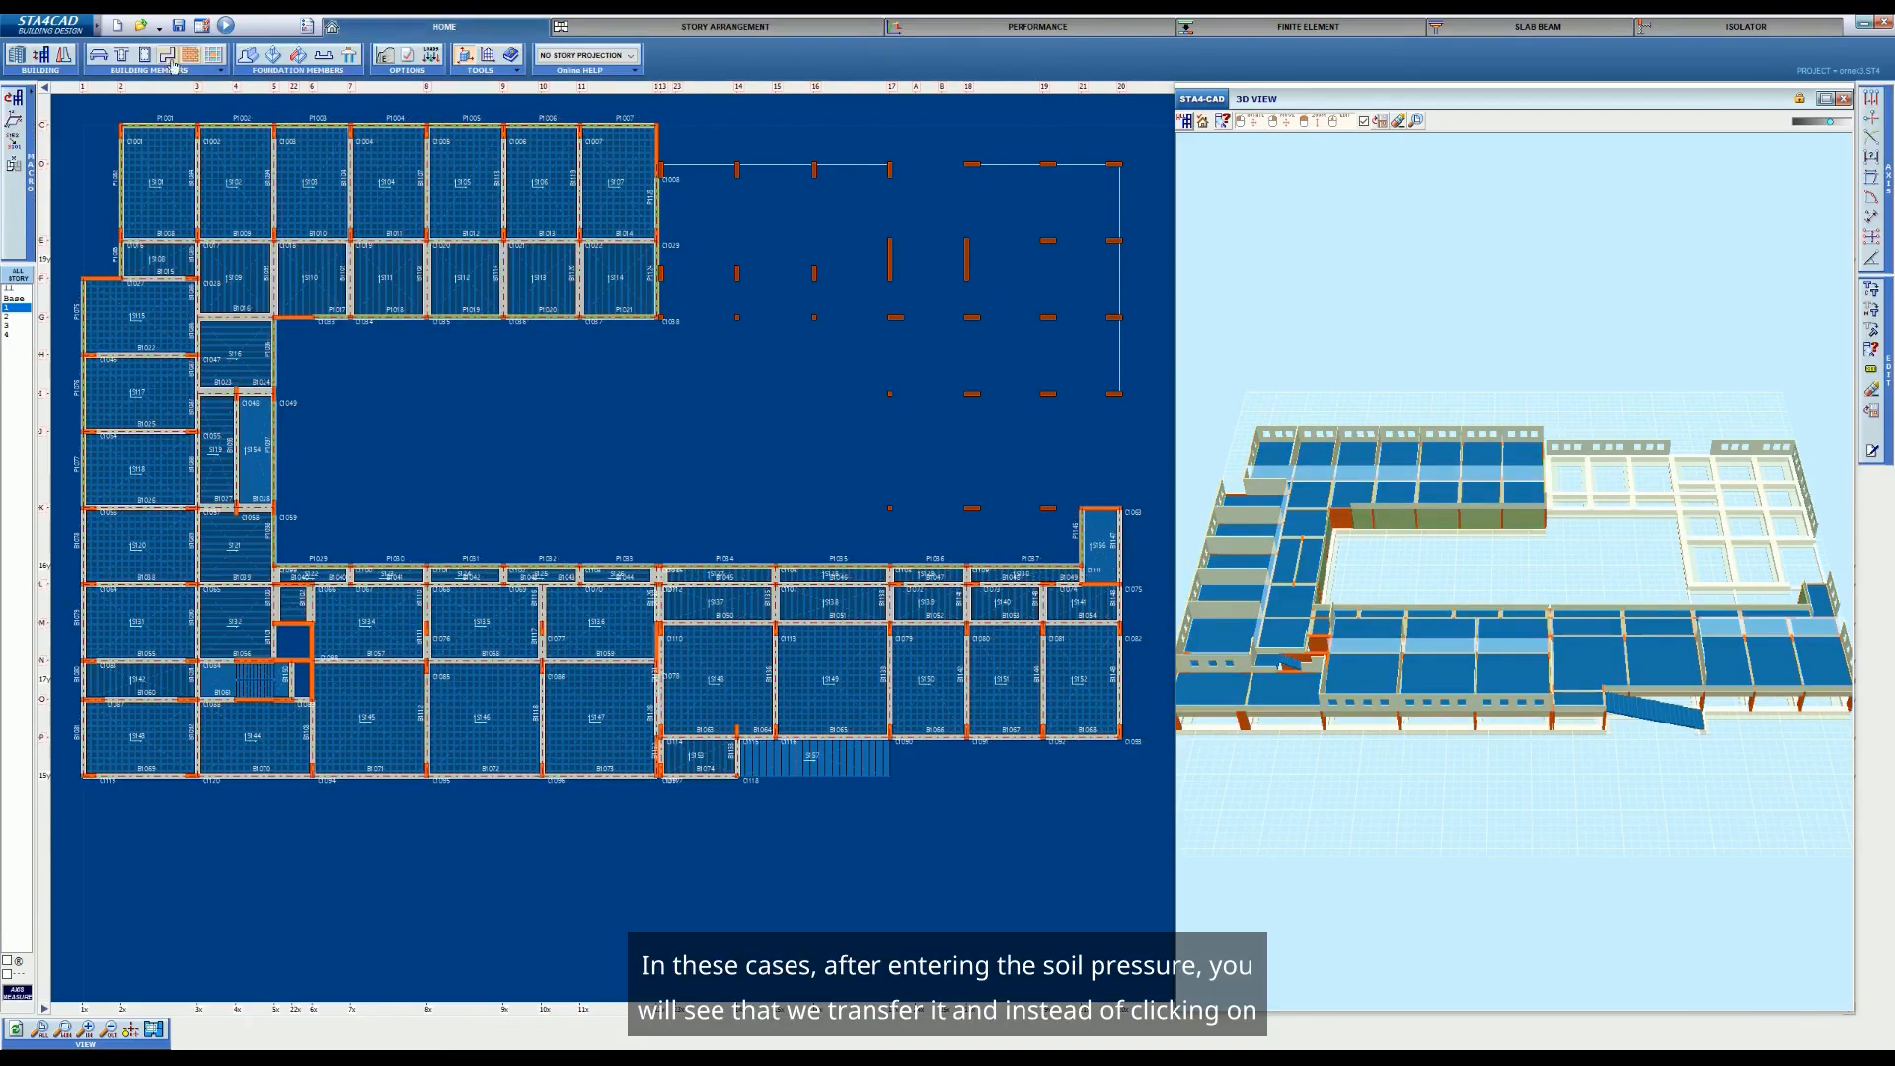
pyautogui.click(66, 58)
pyautogui.click(306, 143)
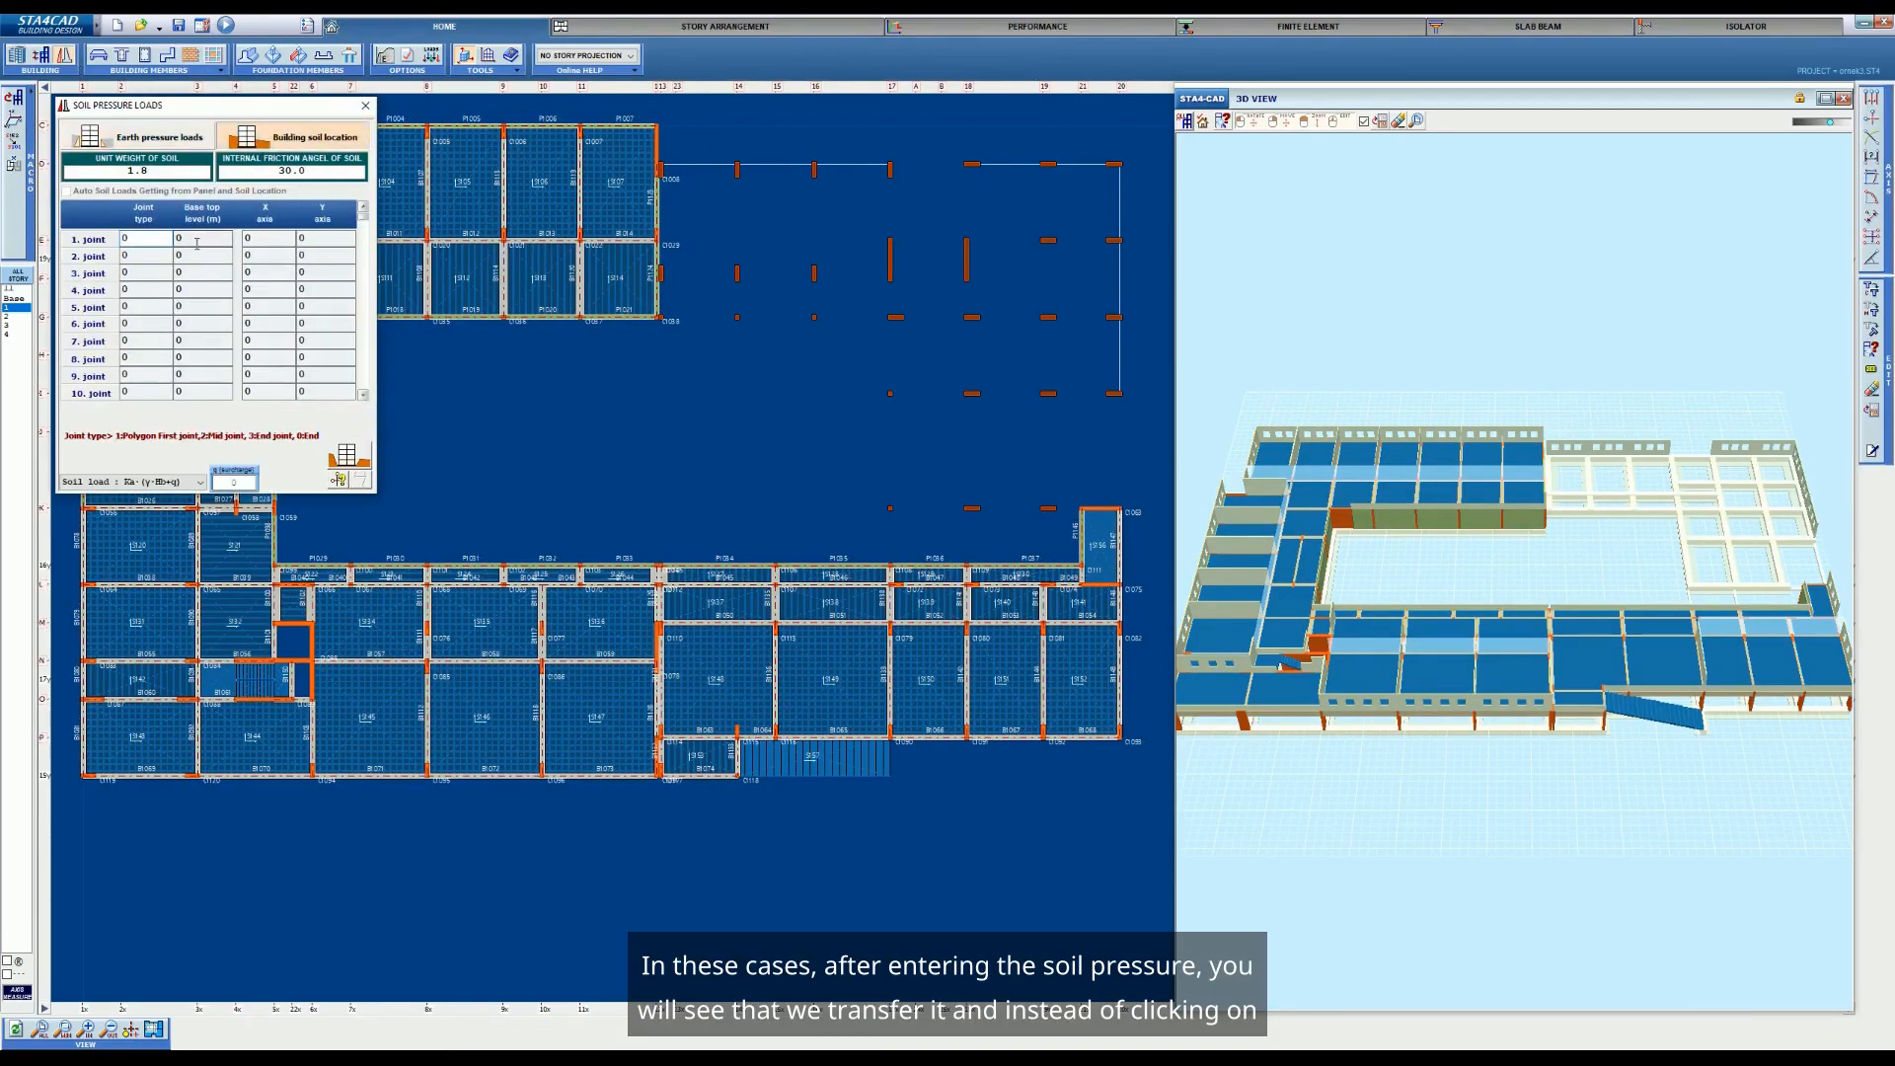
pyautogui.click(349, 455)
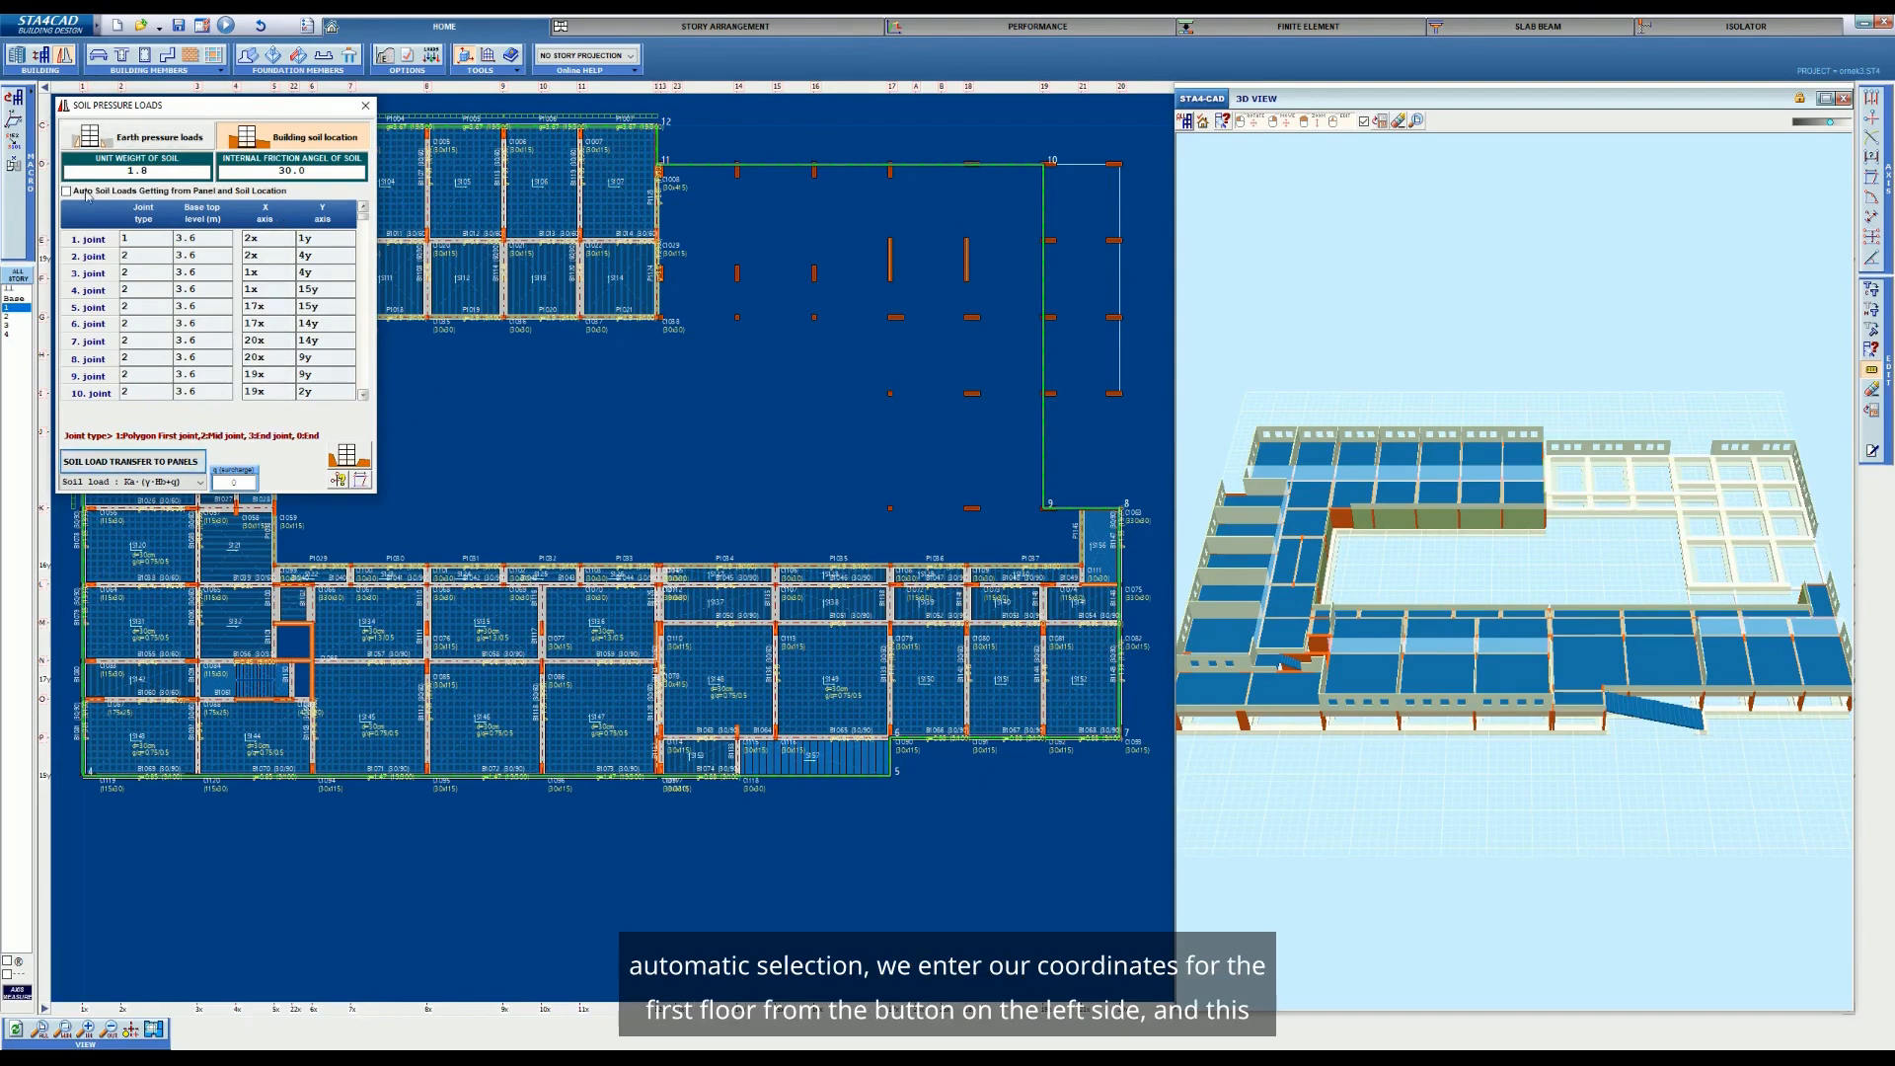
# Enter story 1 earth pressure loads from the panel loads: 59.486 t in X at Y 14.985 m and 82.231 t in Y at X 24 m
pyautogui.click(159, 139)
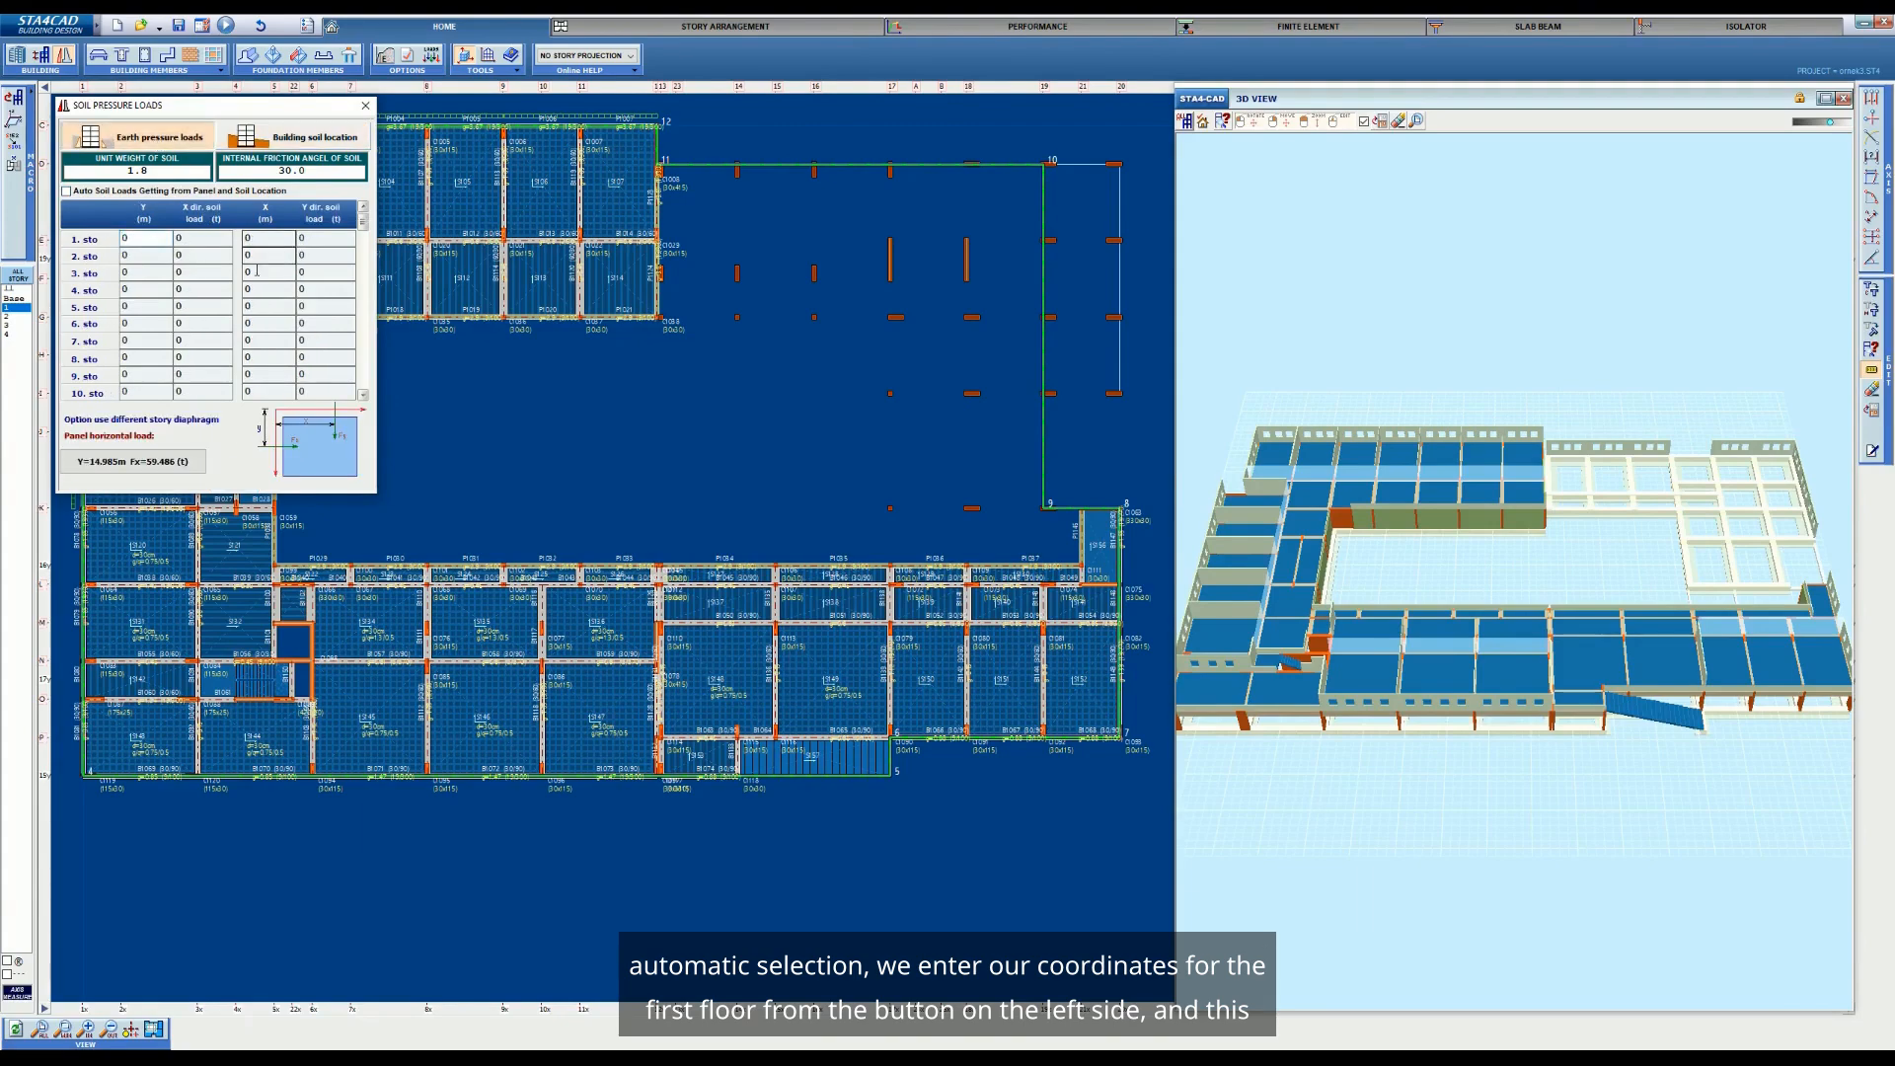
pyautogui.click(162, 462)
pyautogui.click(267, 239)
pyautogui.click(157, 463)
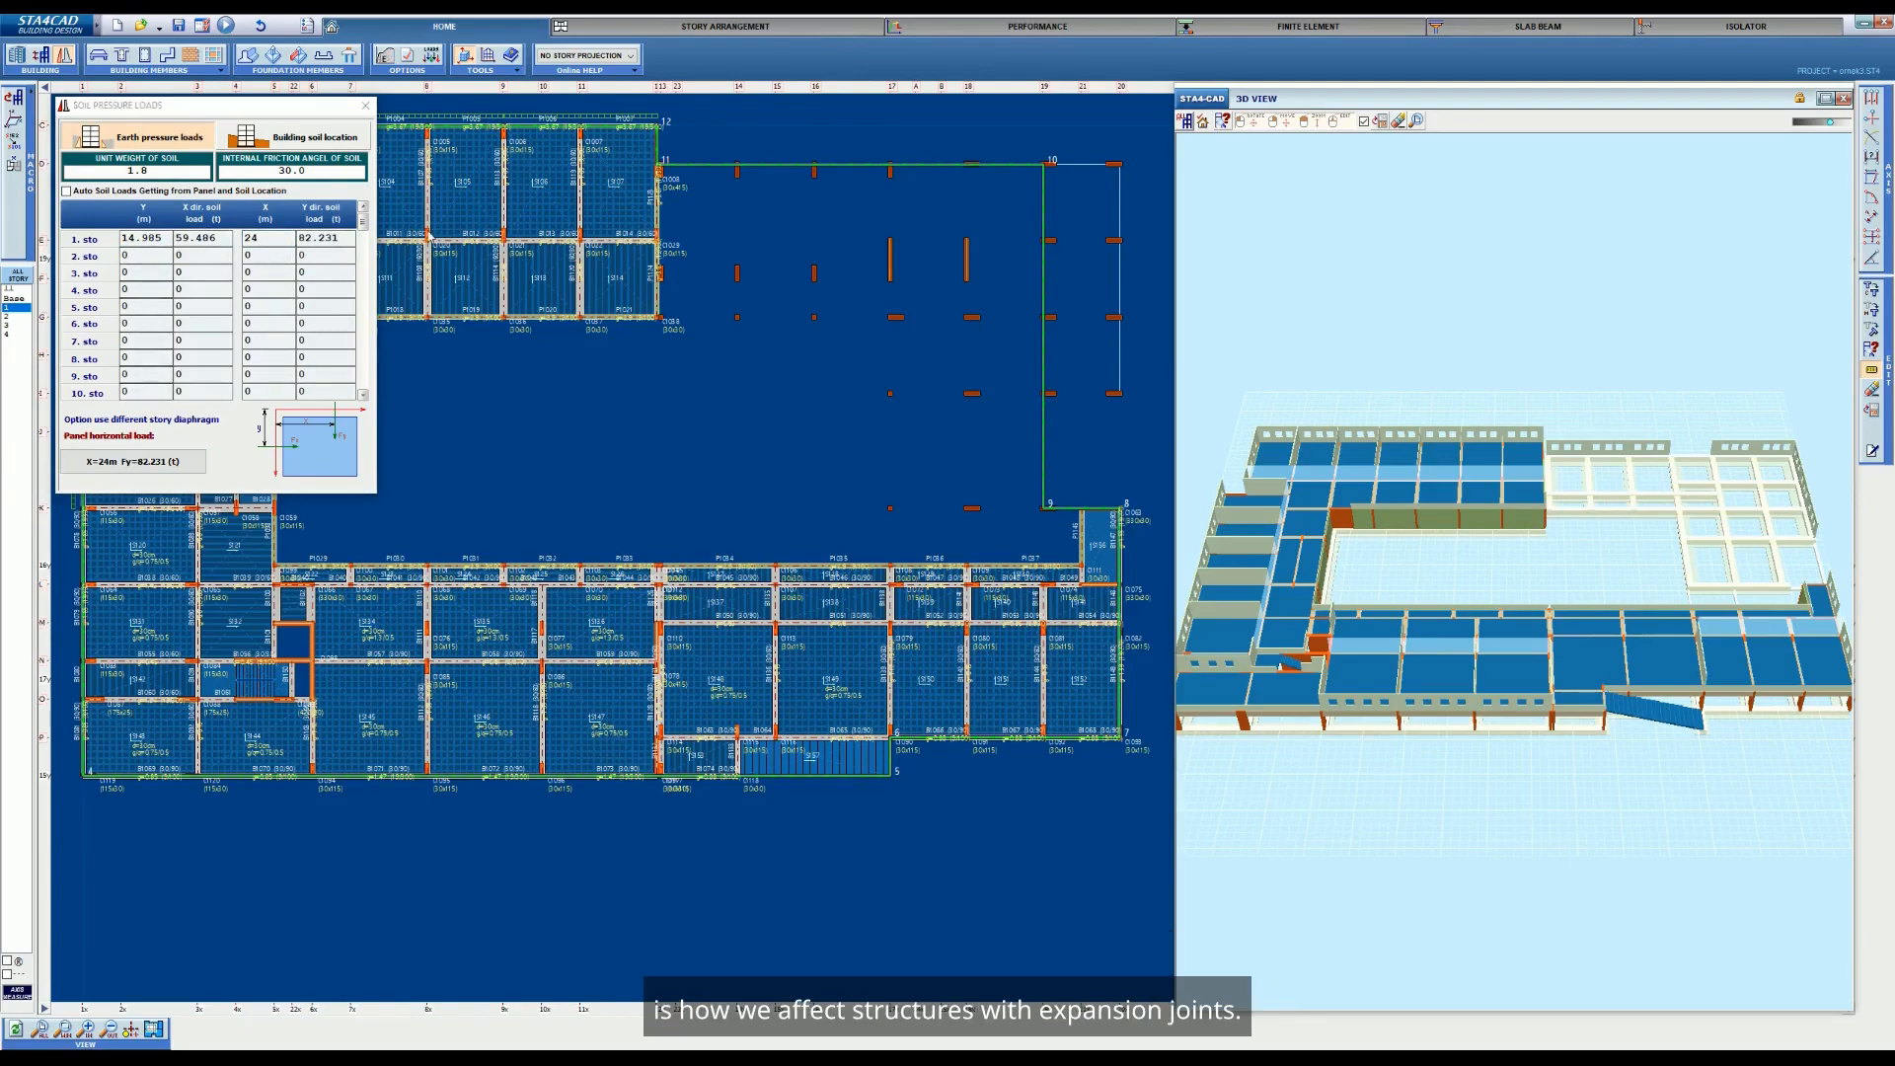
pyautogui.click(365, 104)
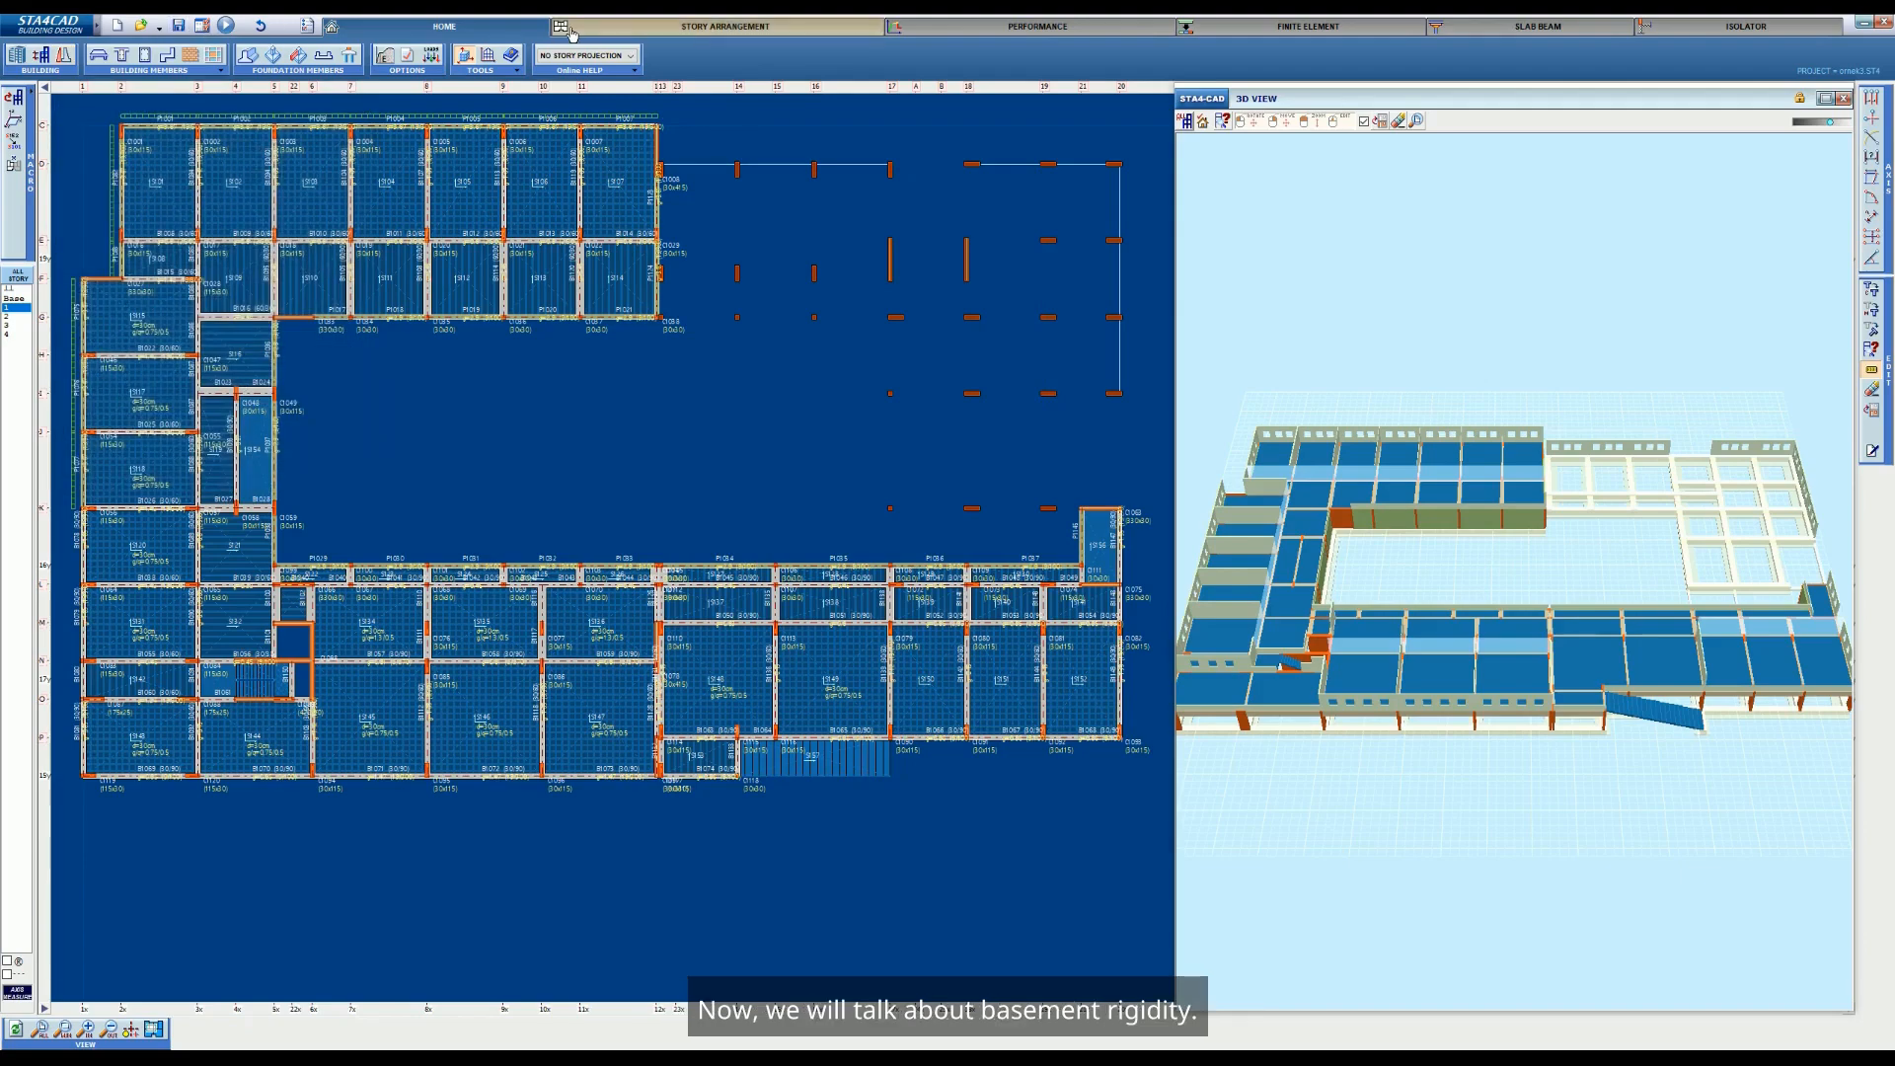
# Open the sample project ORNEK24.ST4 and inspect its basement walls from several sides in 3D
pyautogui.click(149, 30)
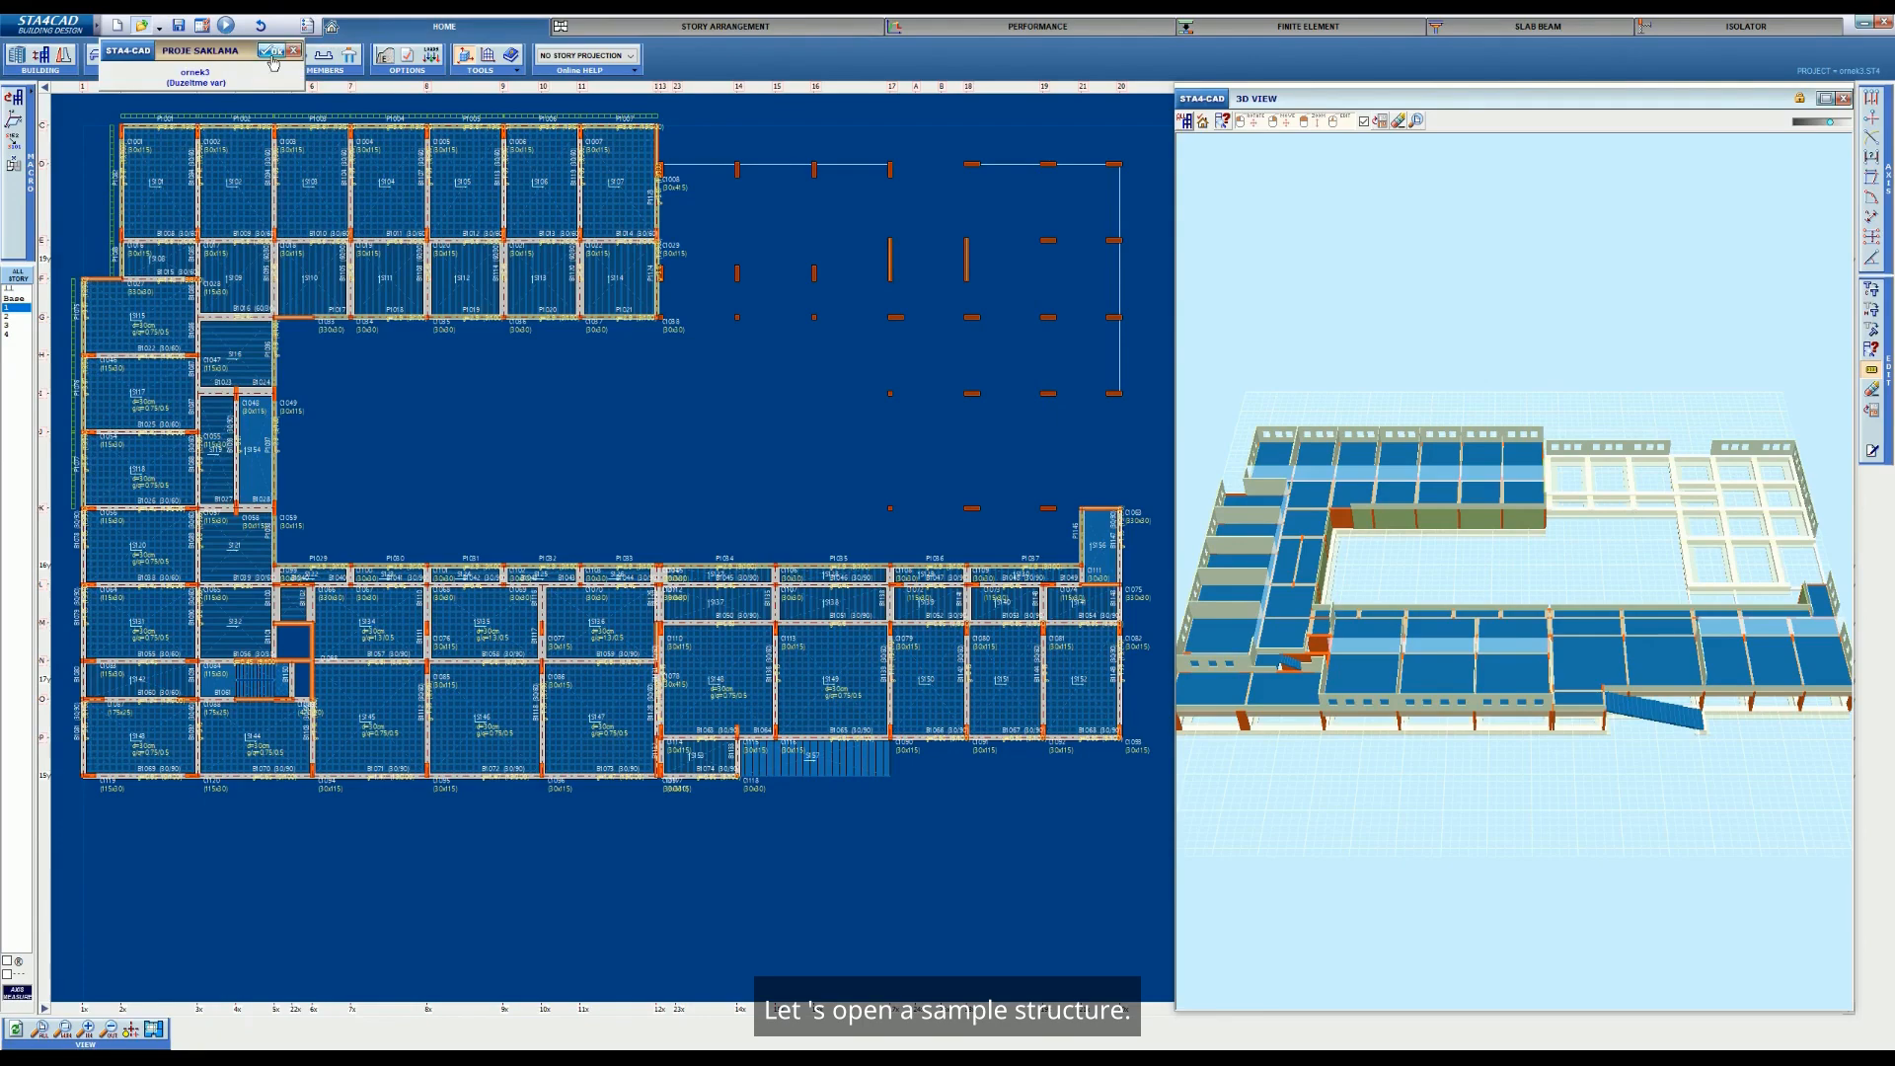
pyautogui.click(247, 174)
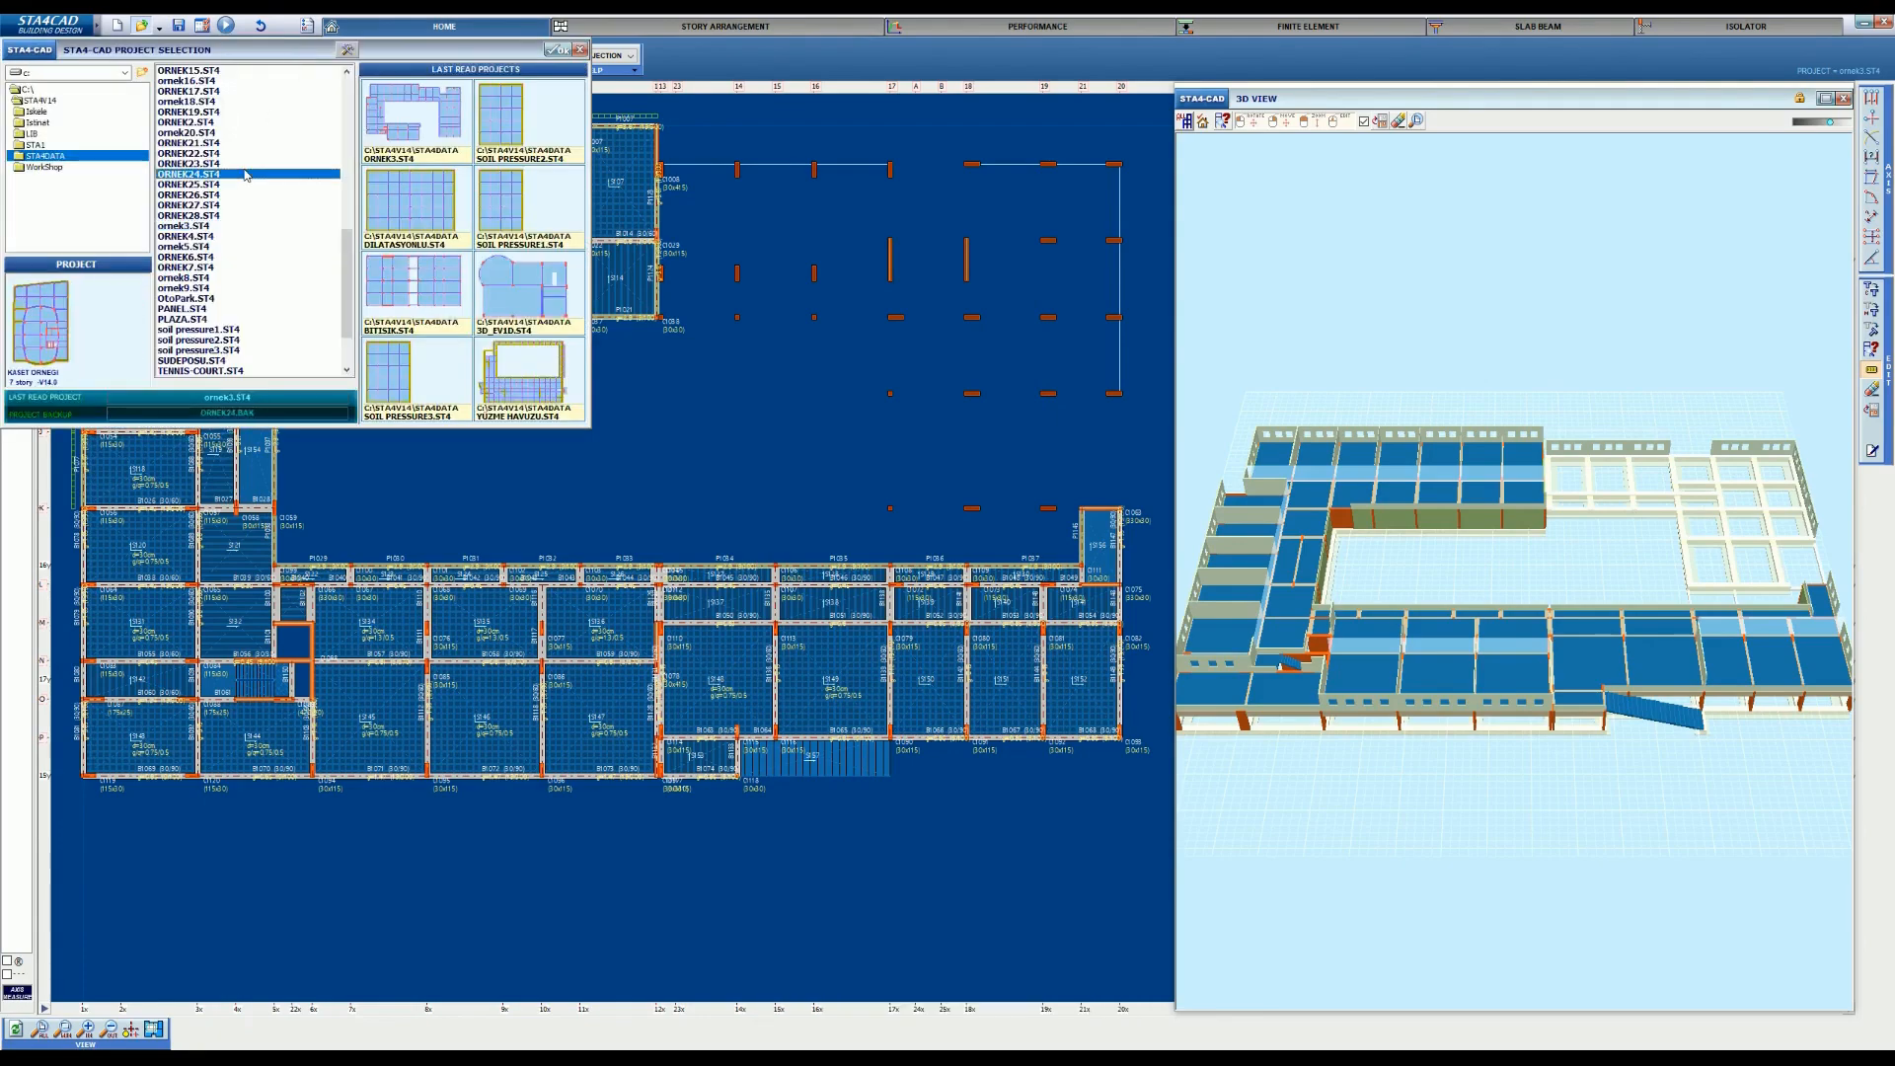
pyautogui.scroll(1, 246, 192)
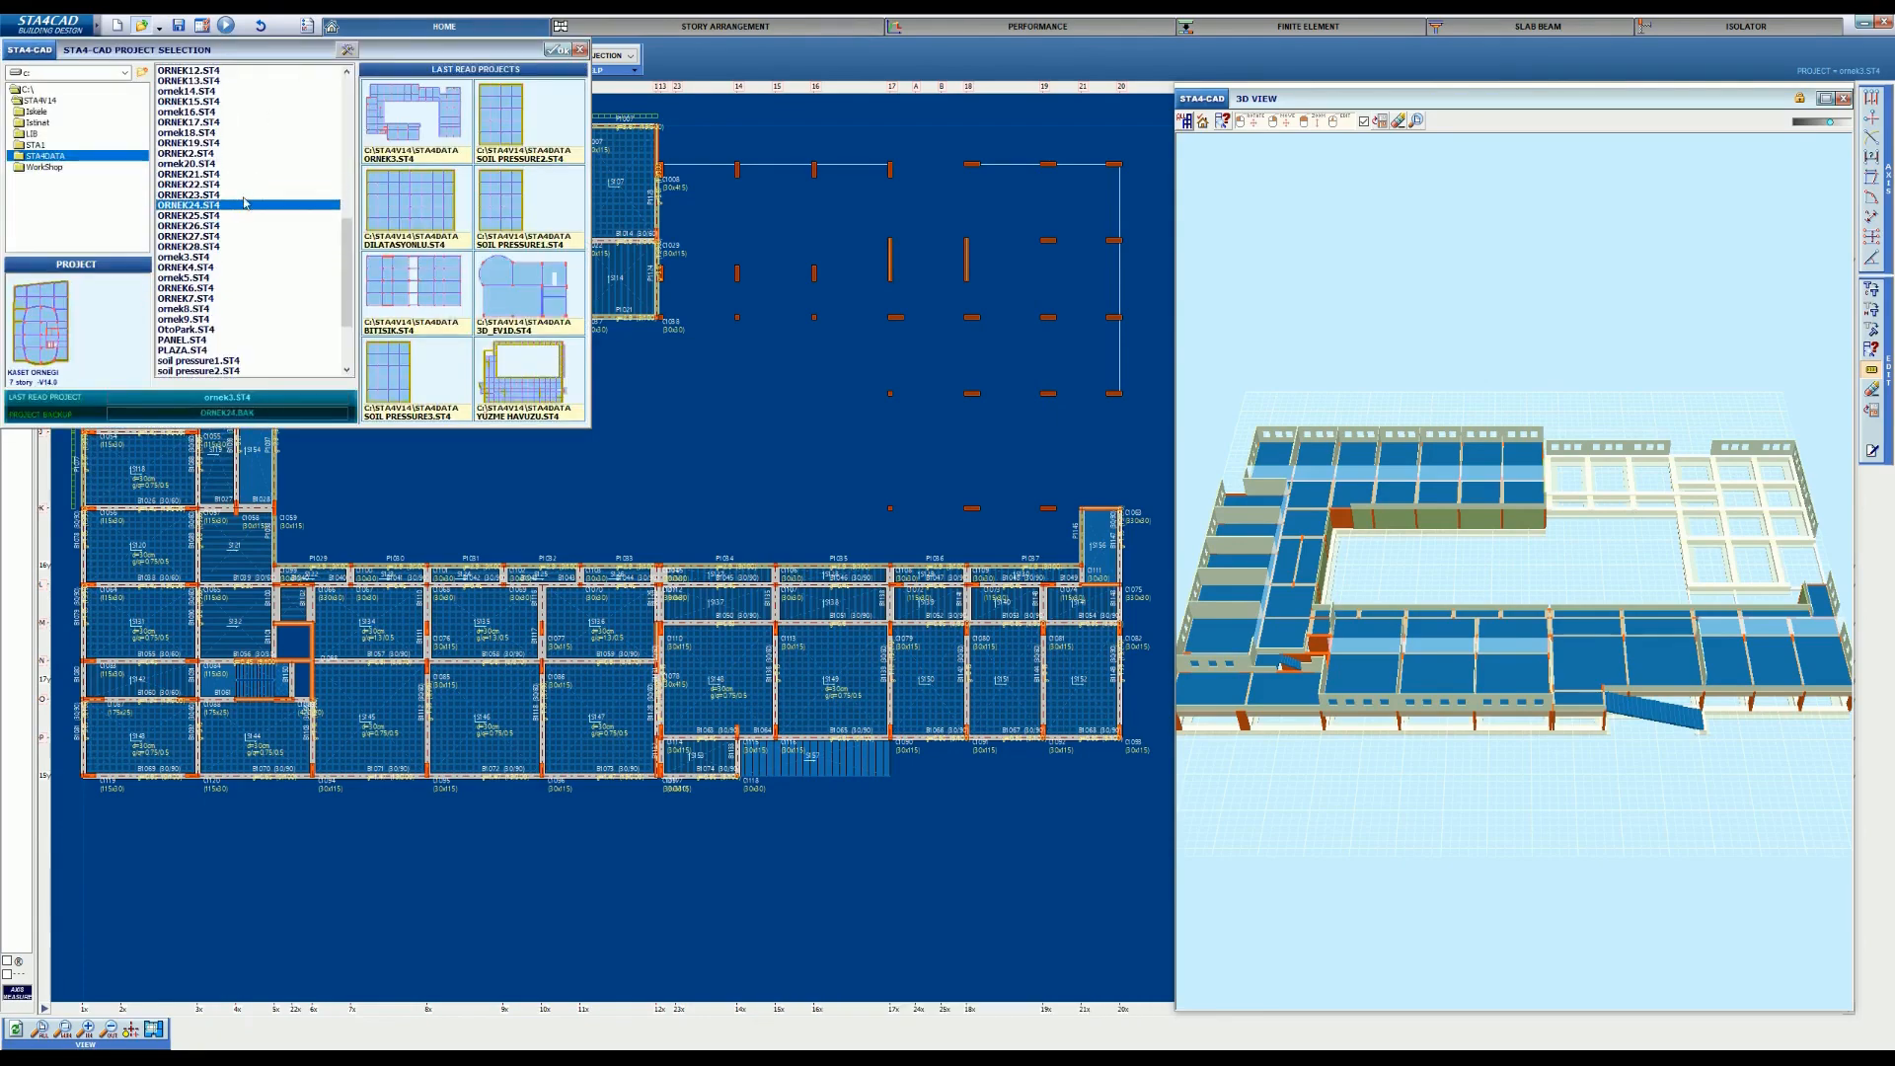
pyautogui.click(558, 49)
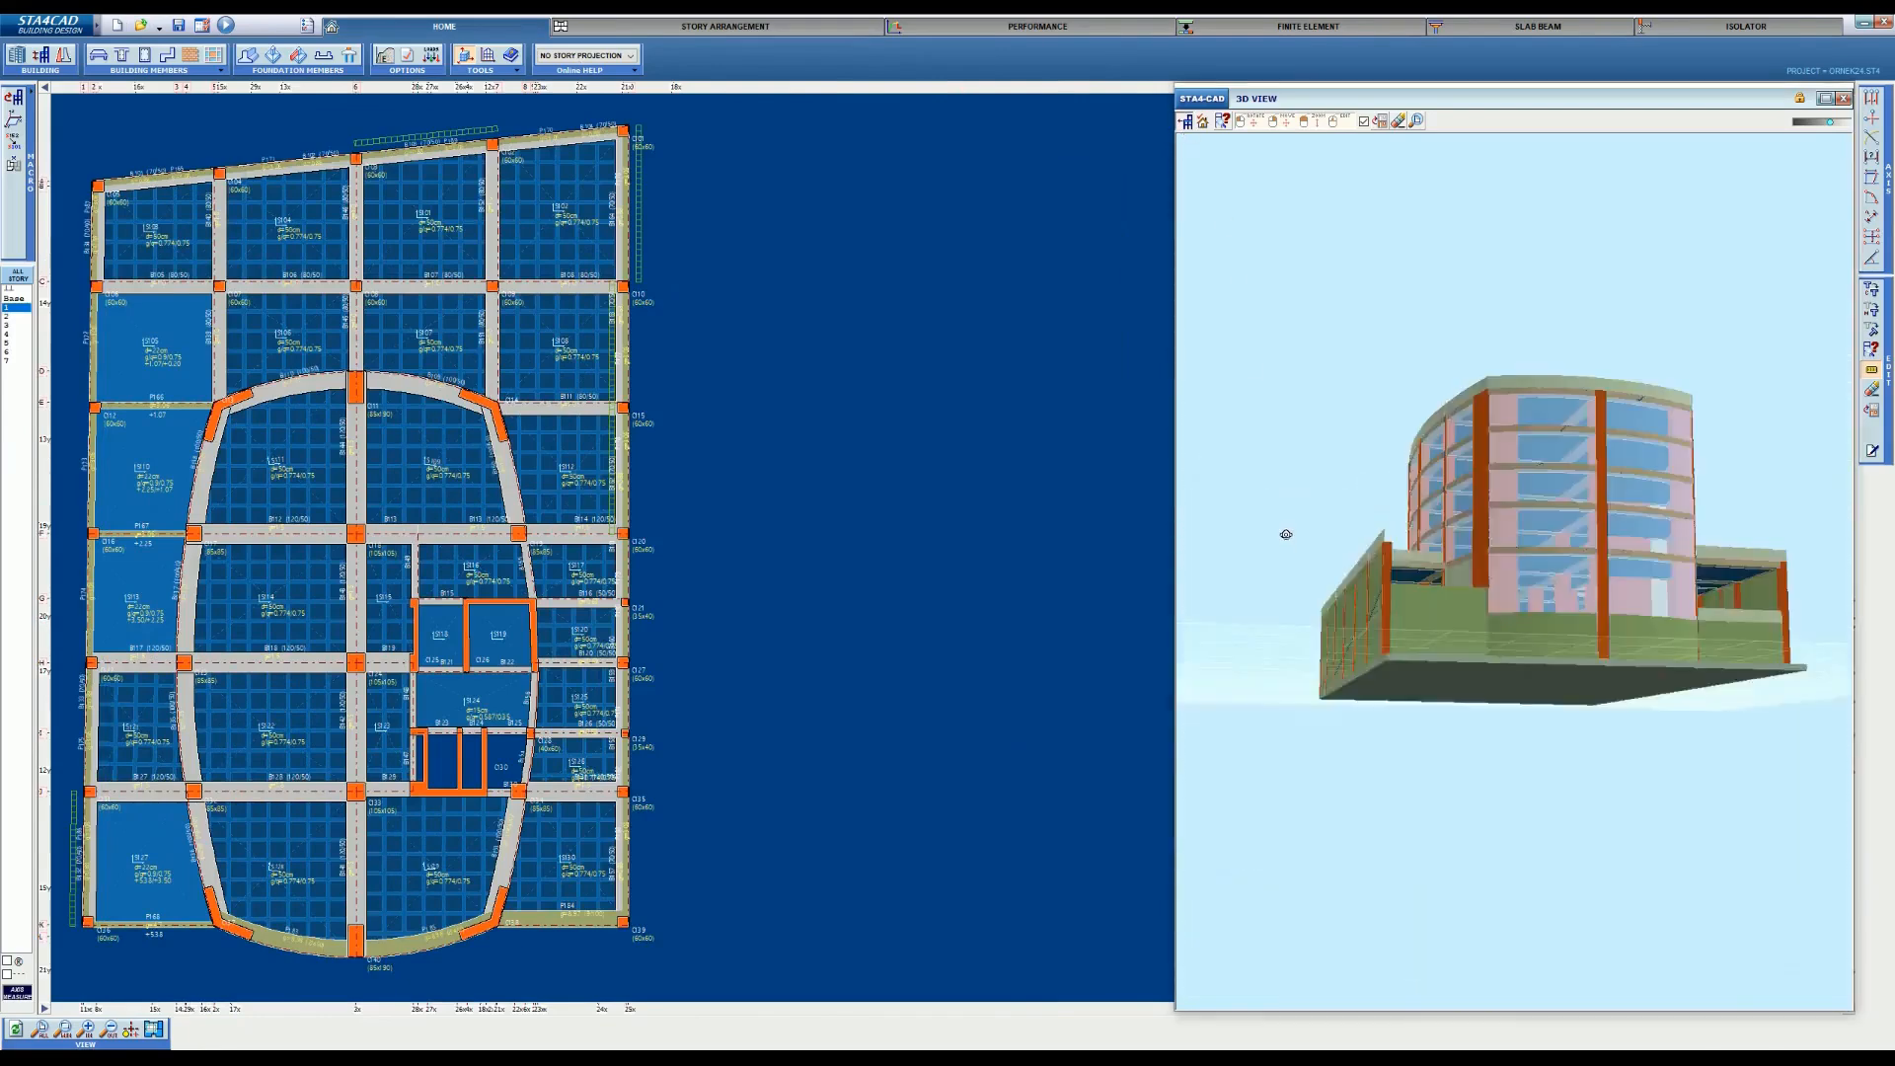
pyautogui.moveTo(1689, 714); pyautogui.dragTo(1563, 743)
pyautogui.moveTo(1562, 743); pyautogui.dragTo(1210, 747, button='right')
pyautogui.moveTo(1381, 725); pyautogui.dragTo(1500, 718)
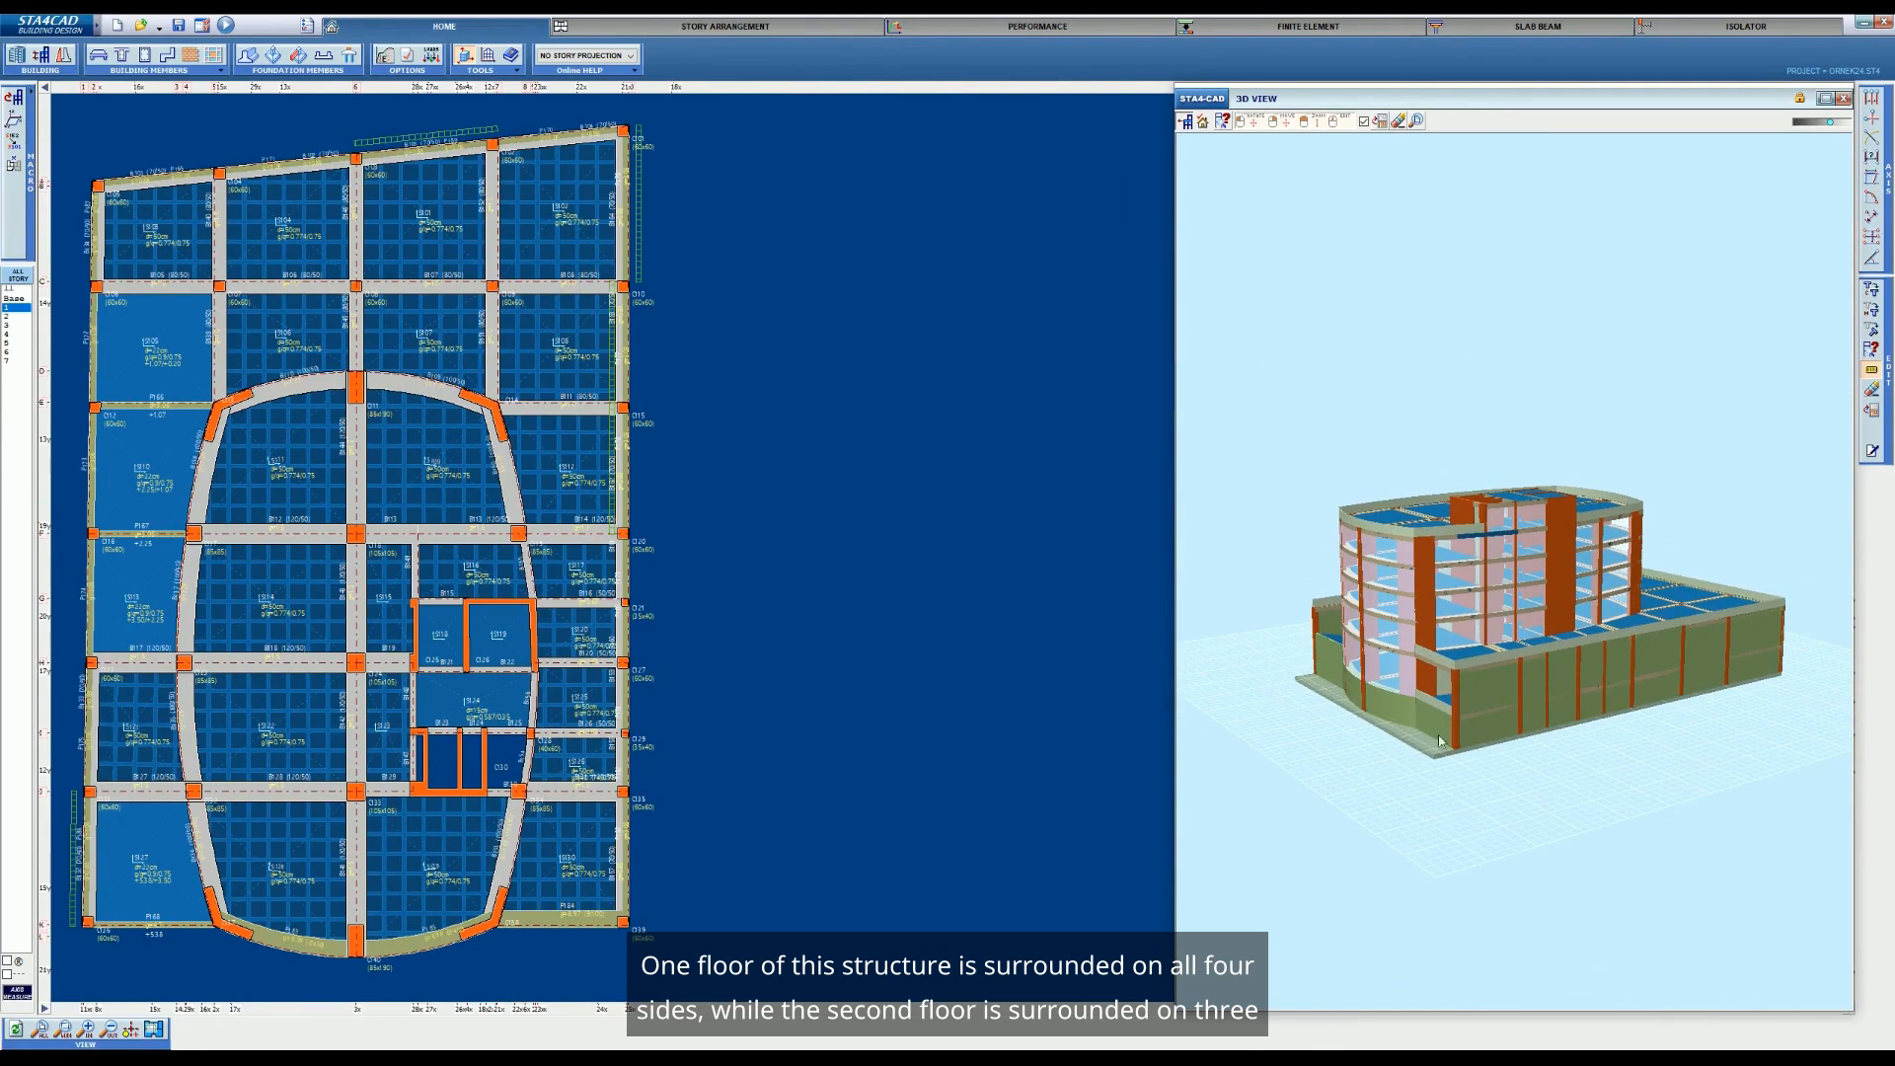
pyautogui.moveTo(1284, 678); pyautogui.dragTo(1586, 782)
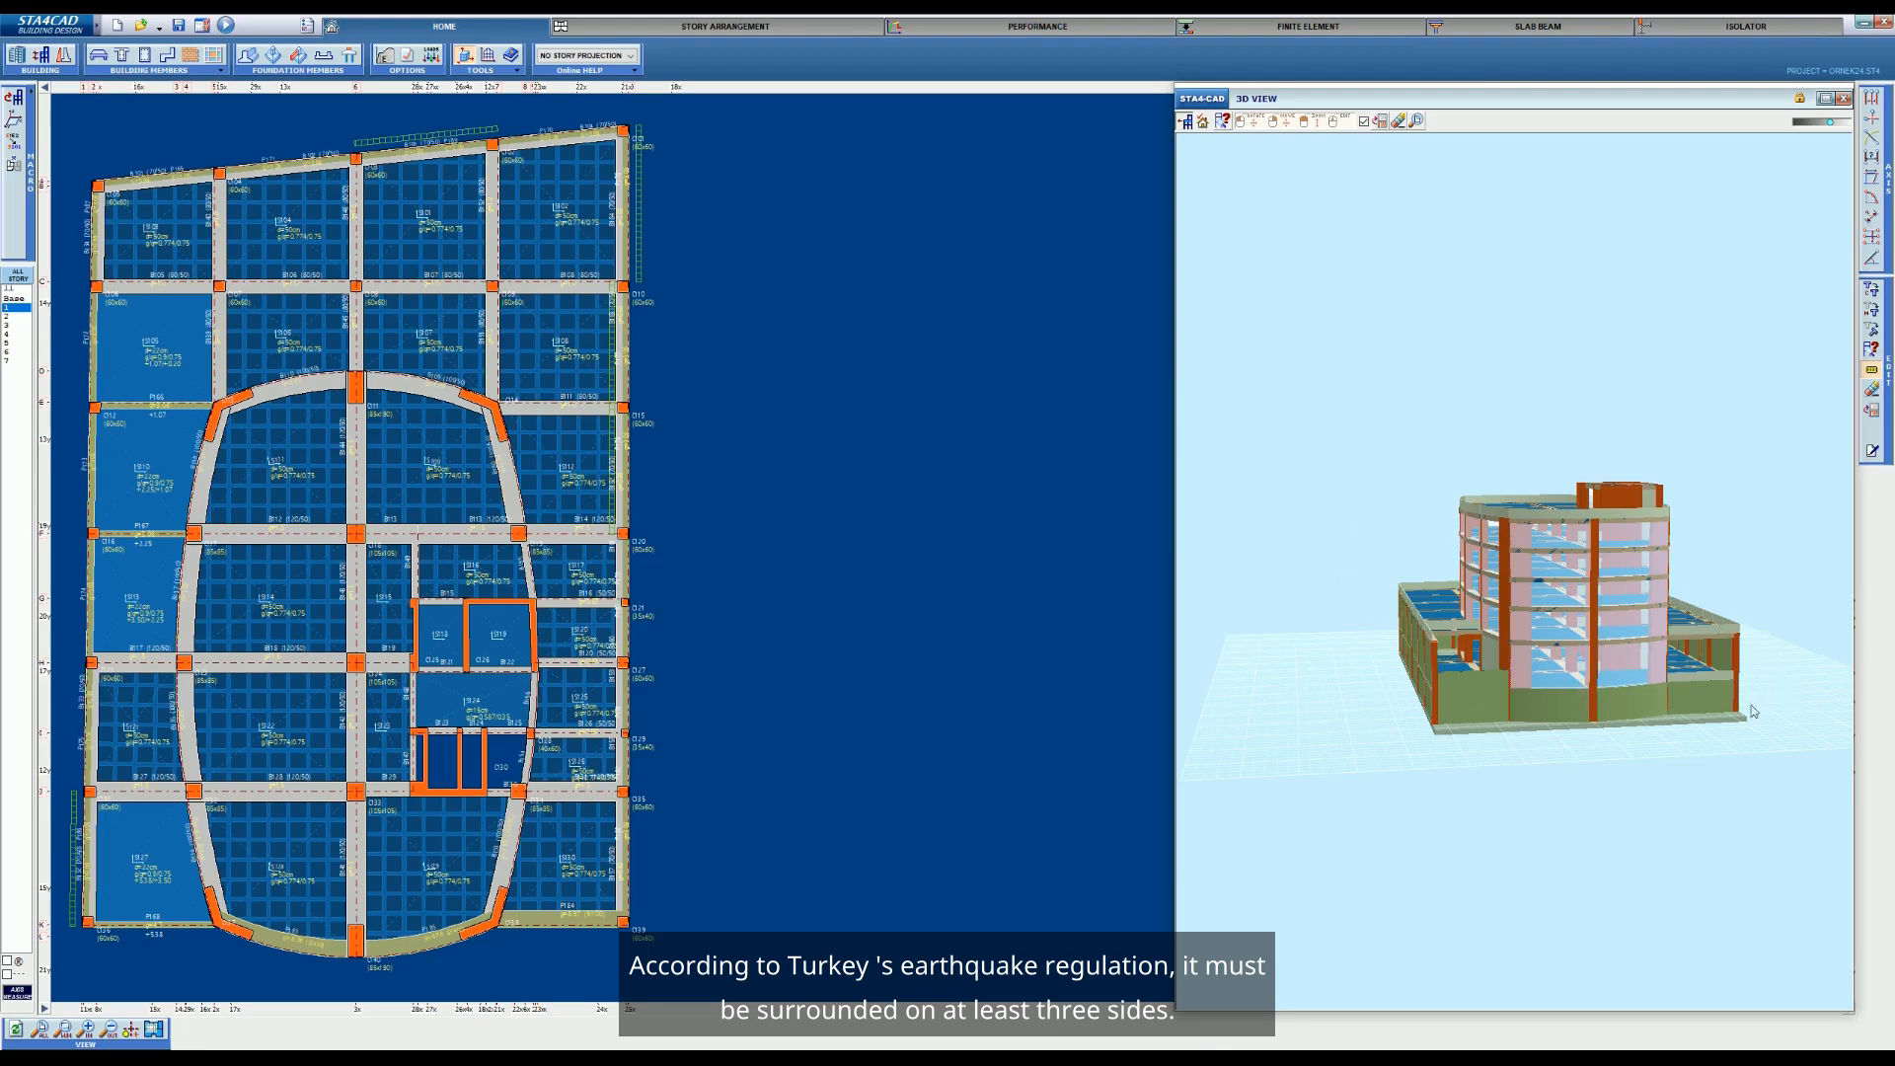
pyautogui.moveTo(1496, 775); pyautogui.dragTo(1524, 788)
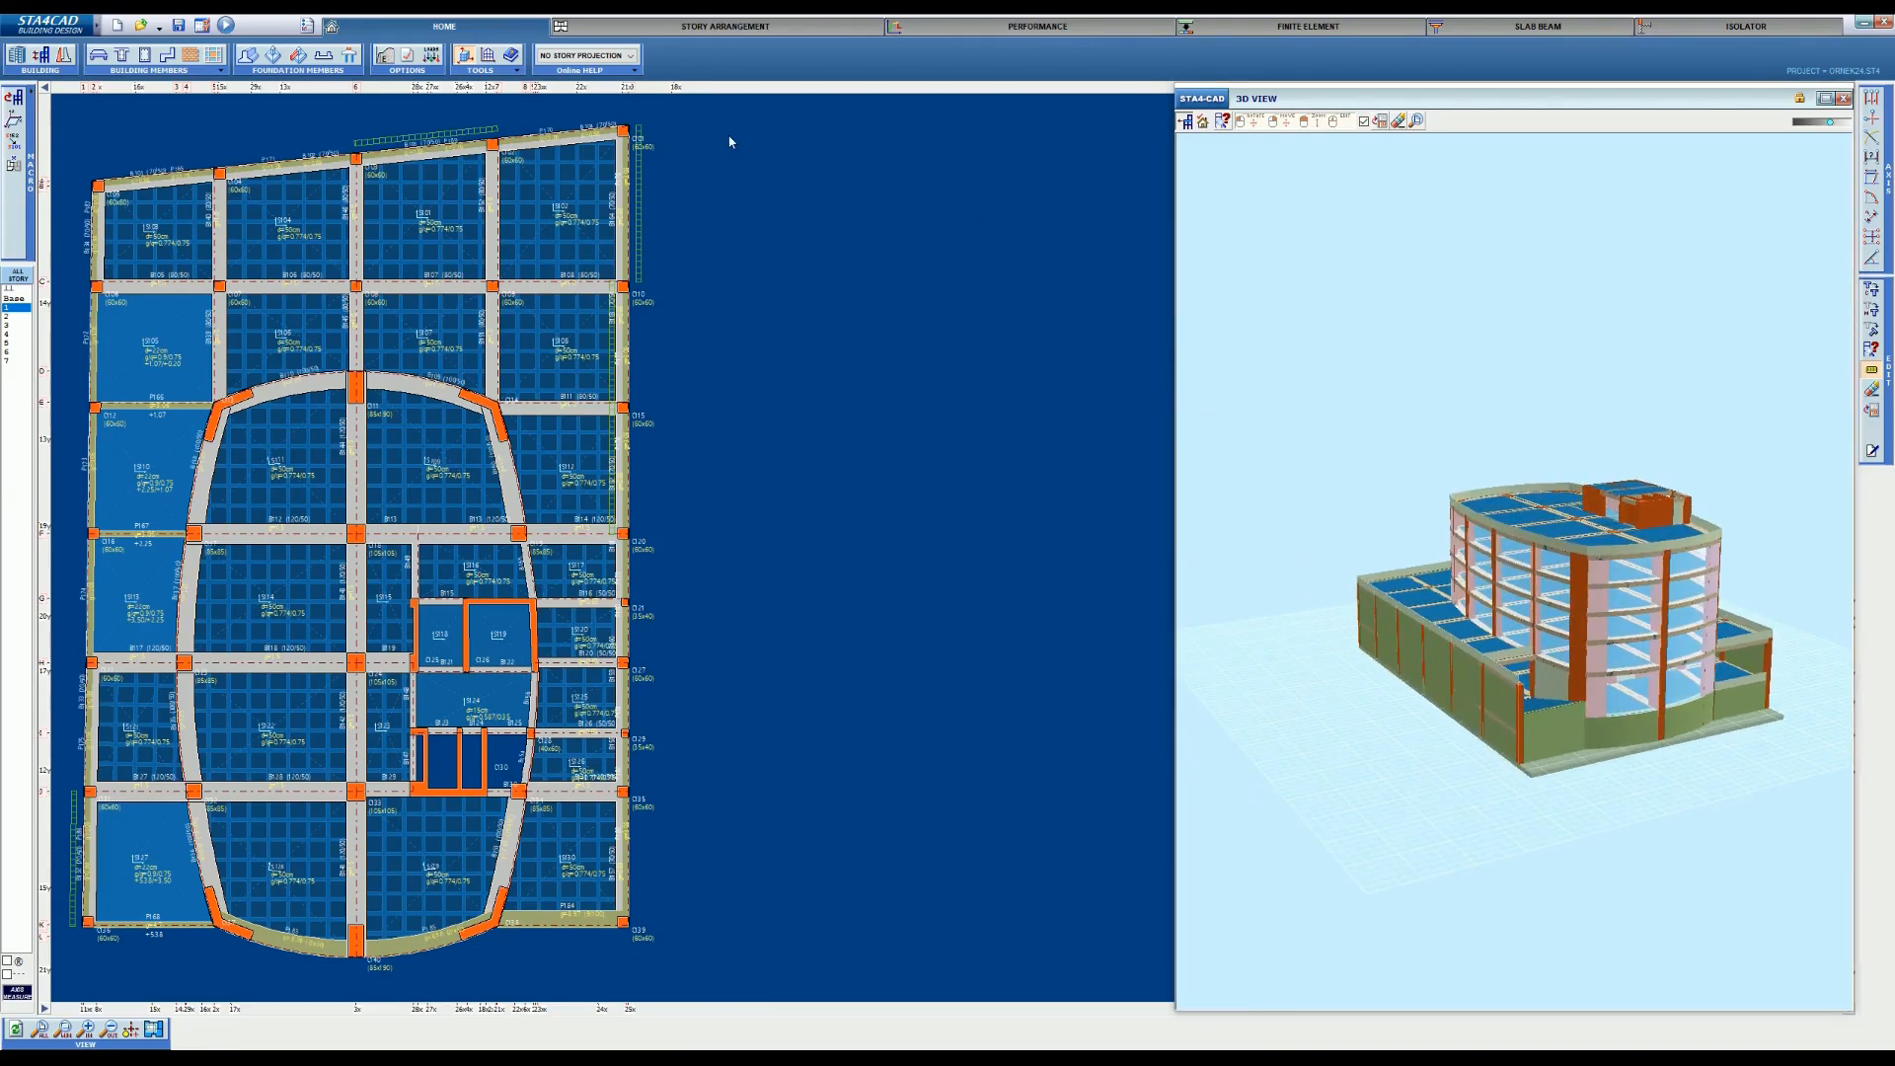
# Transfer the soil load from the already defined building soil location to the basement panels
pyautogui.click(64, 55)
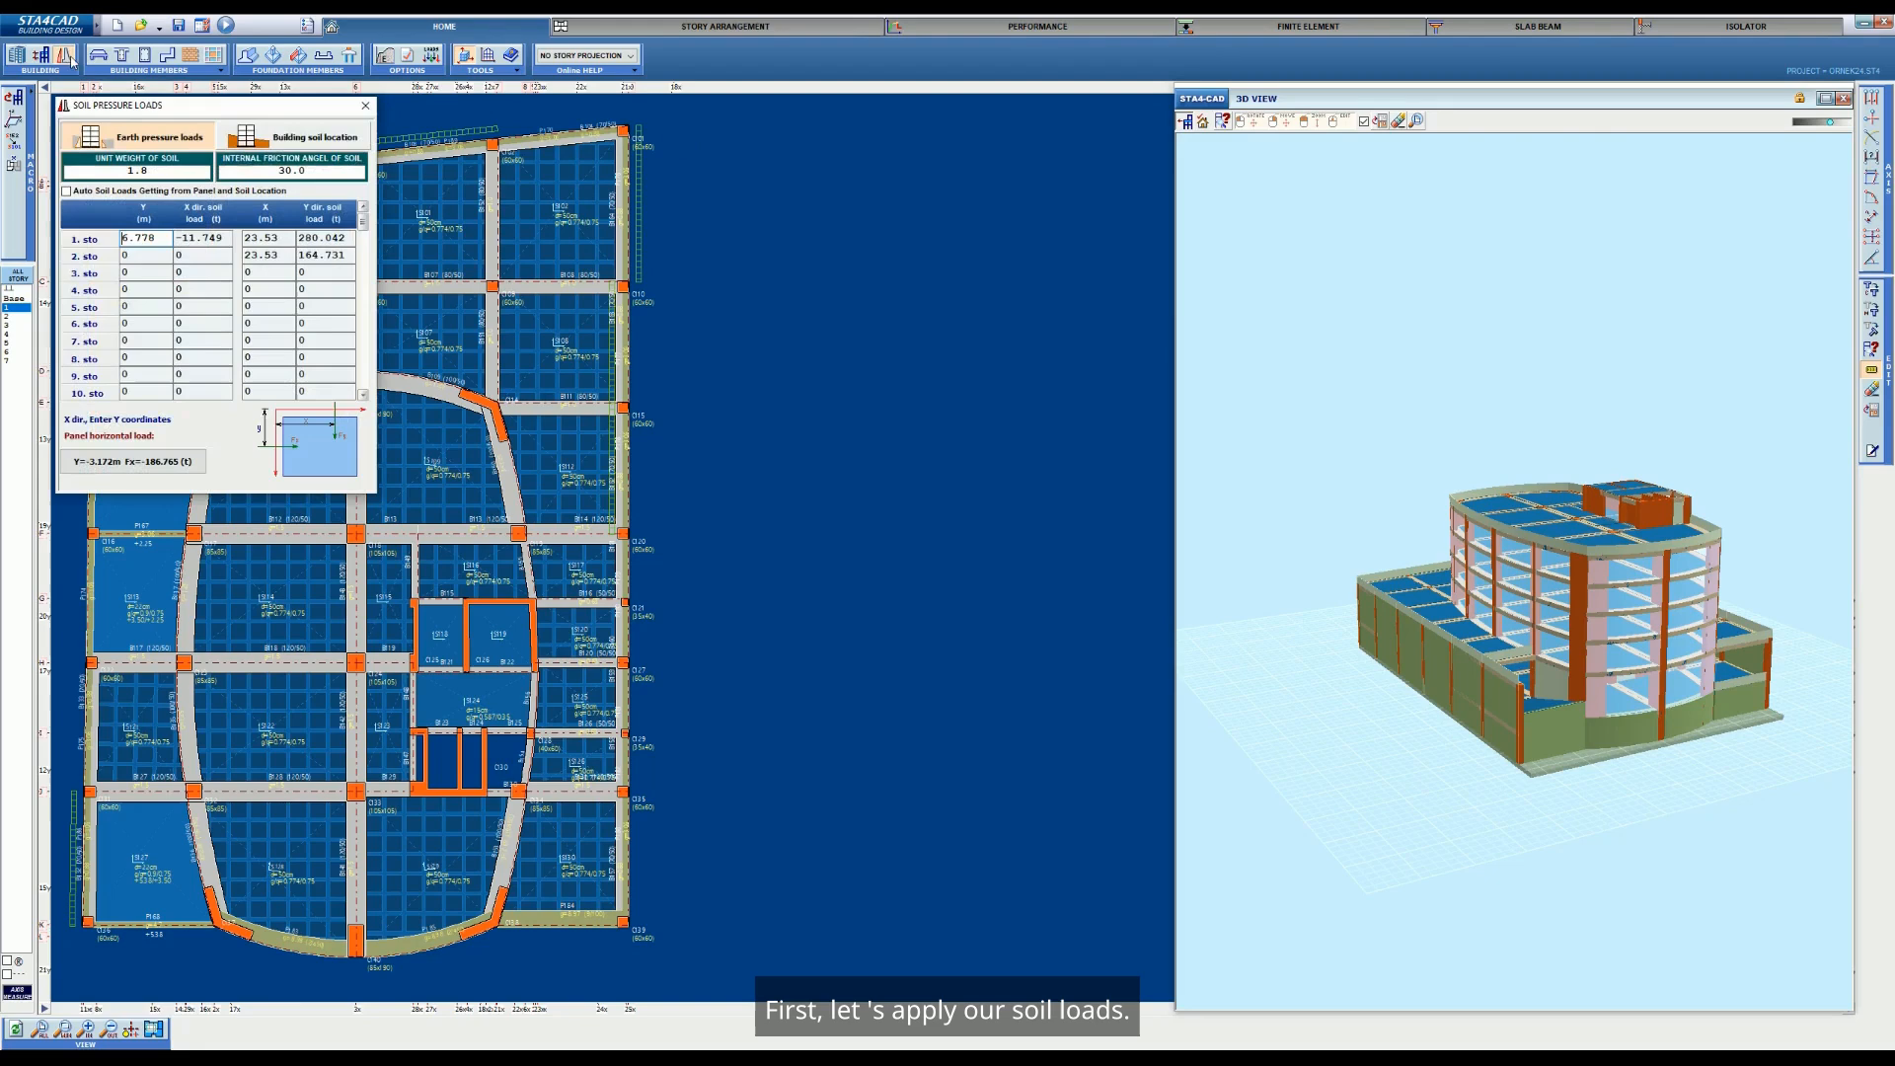
pyautogui.click(274, 140)
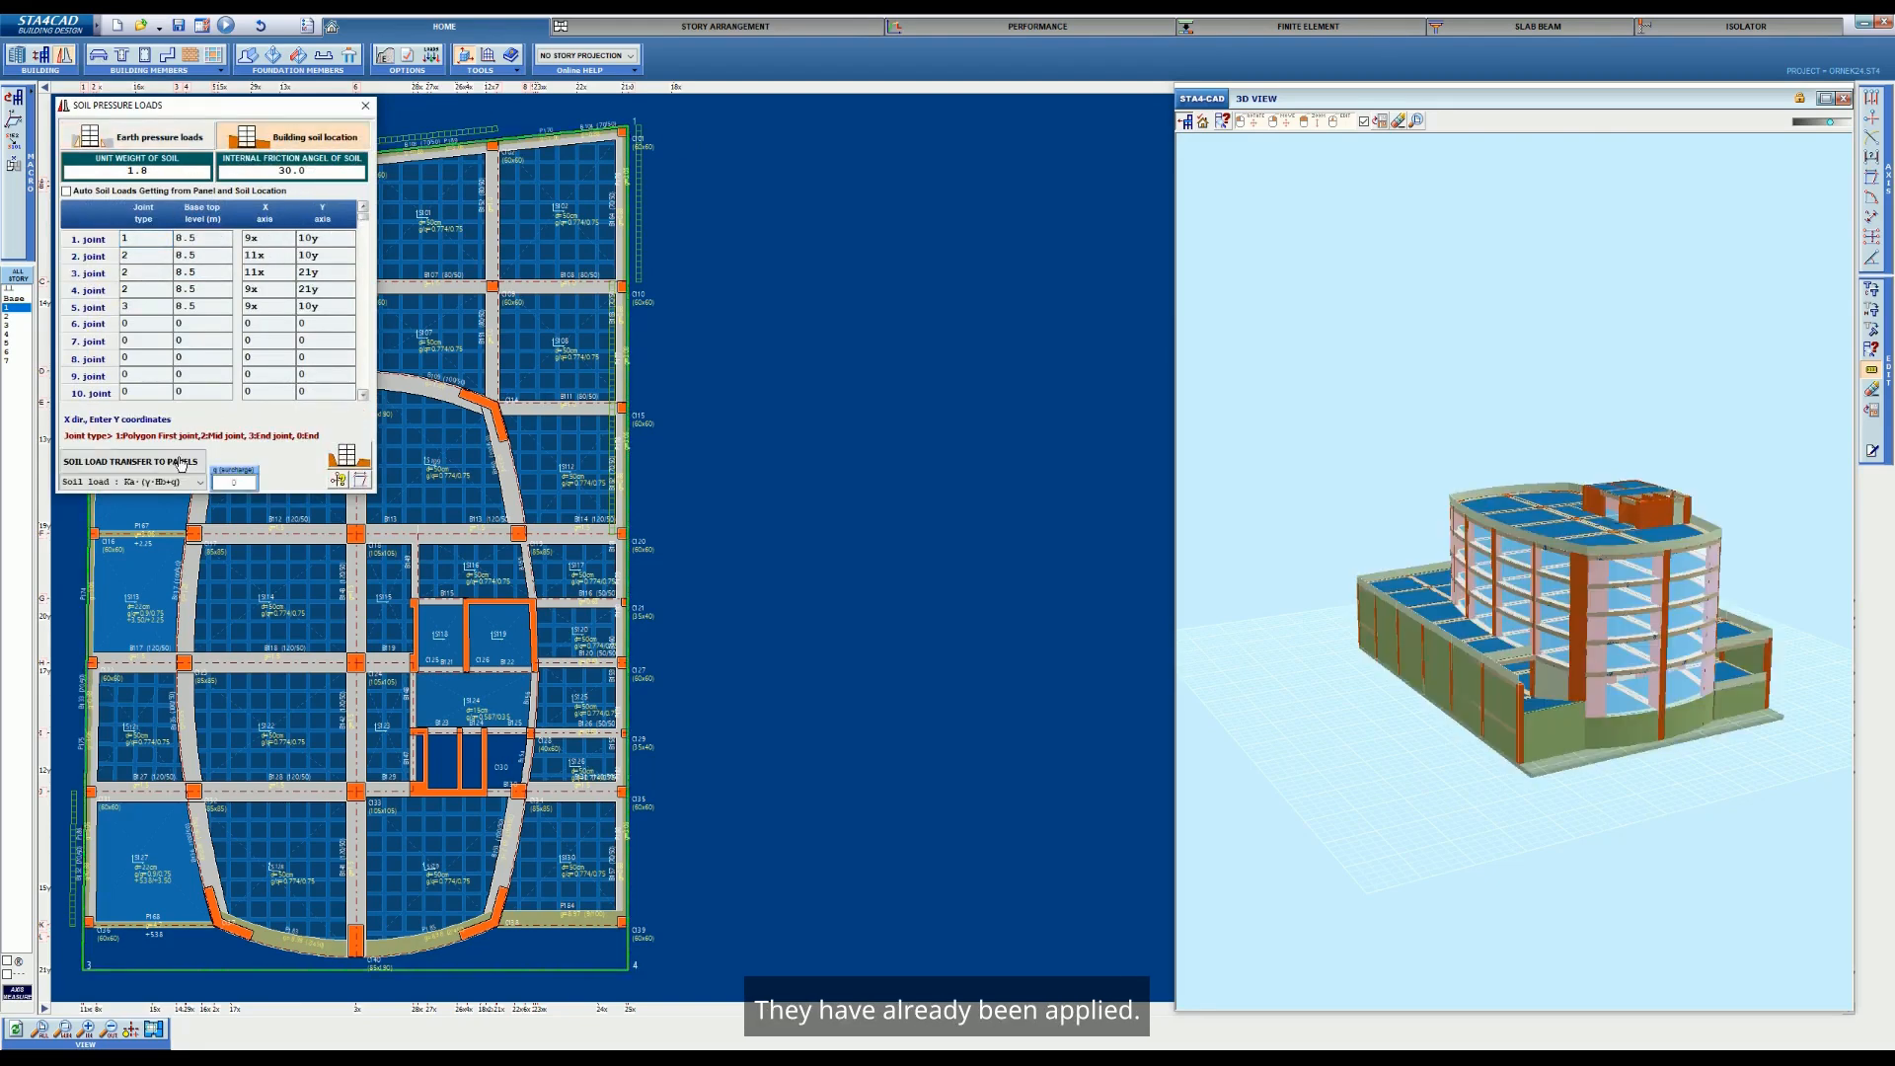
pyautogui.click(178, 464)
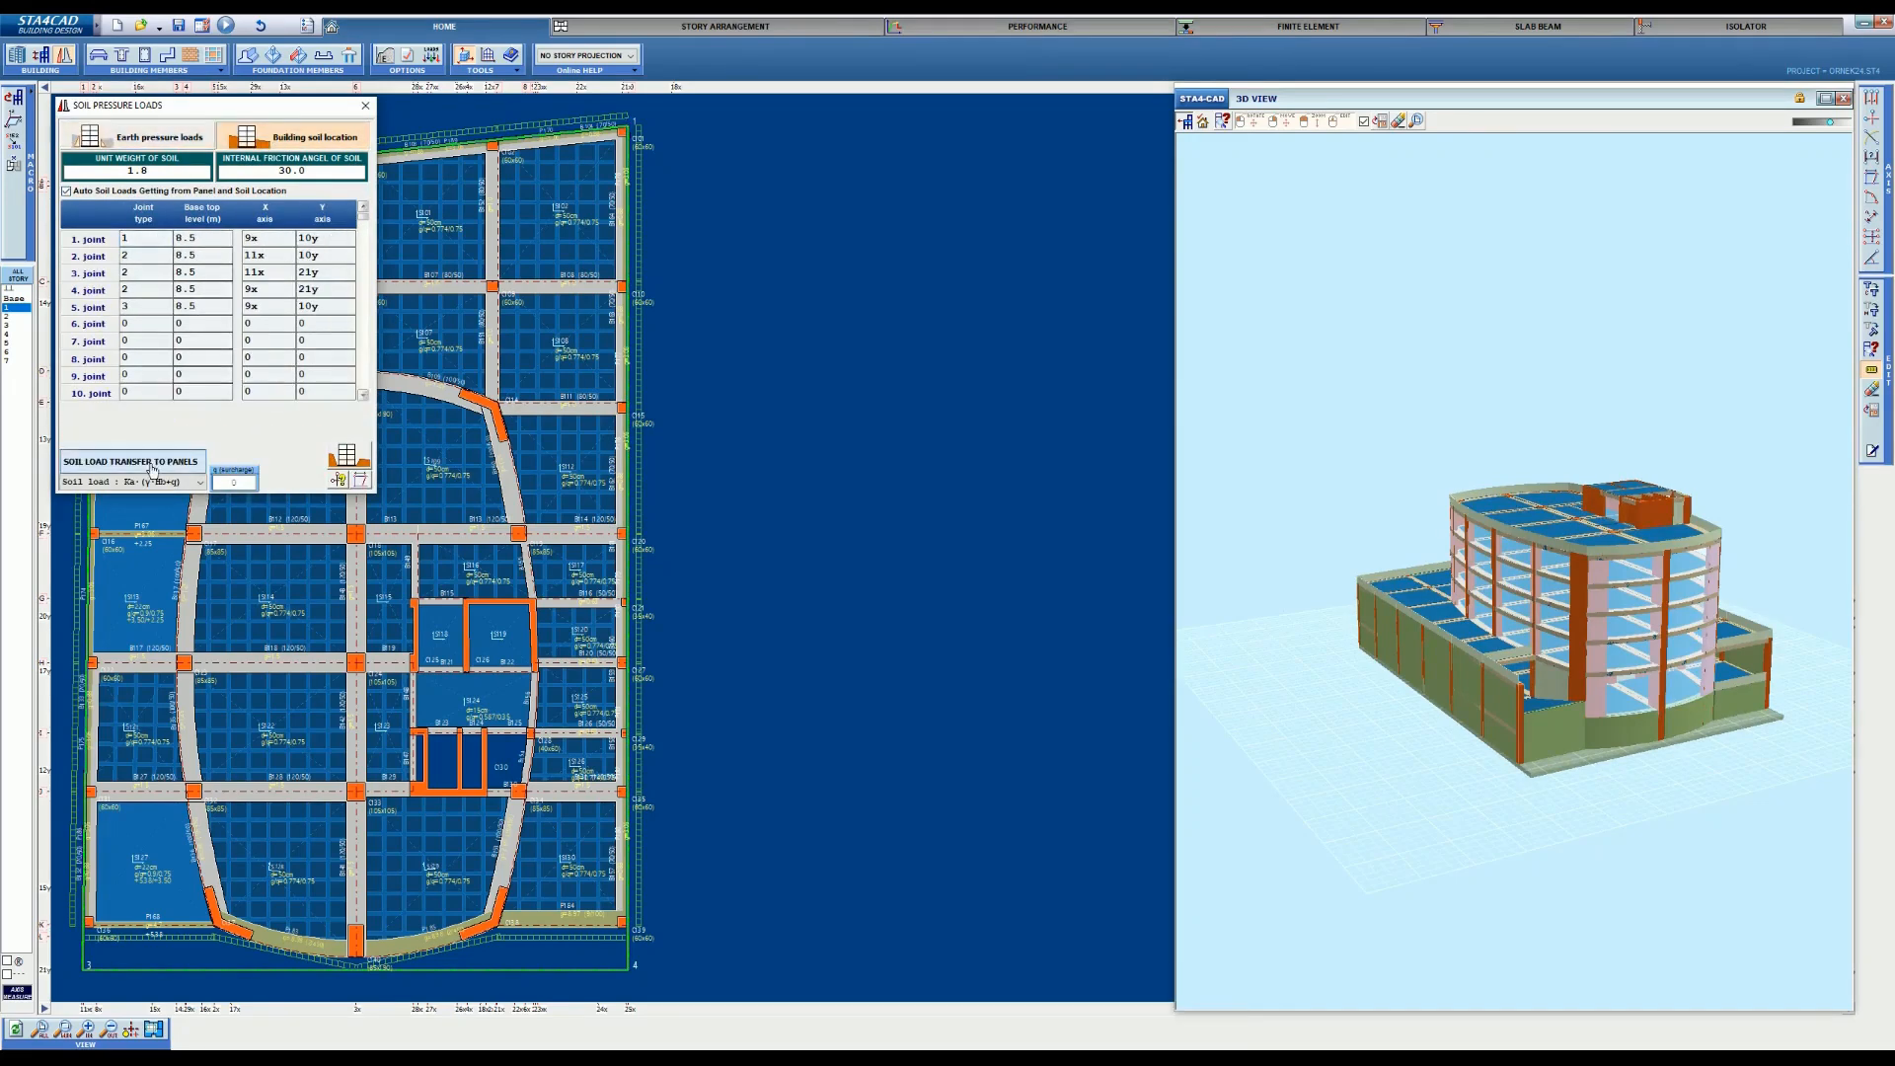
pyautogui.click(365, 105)
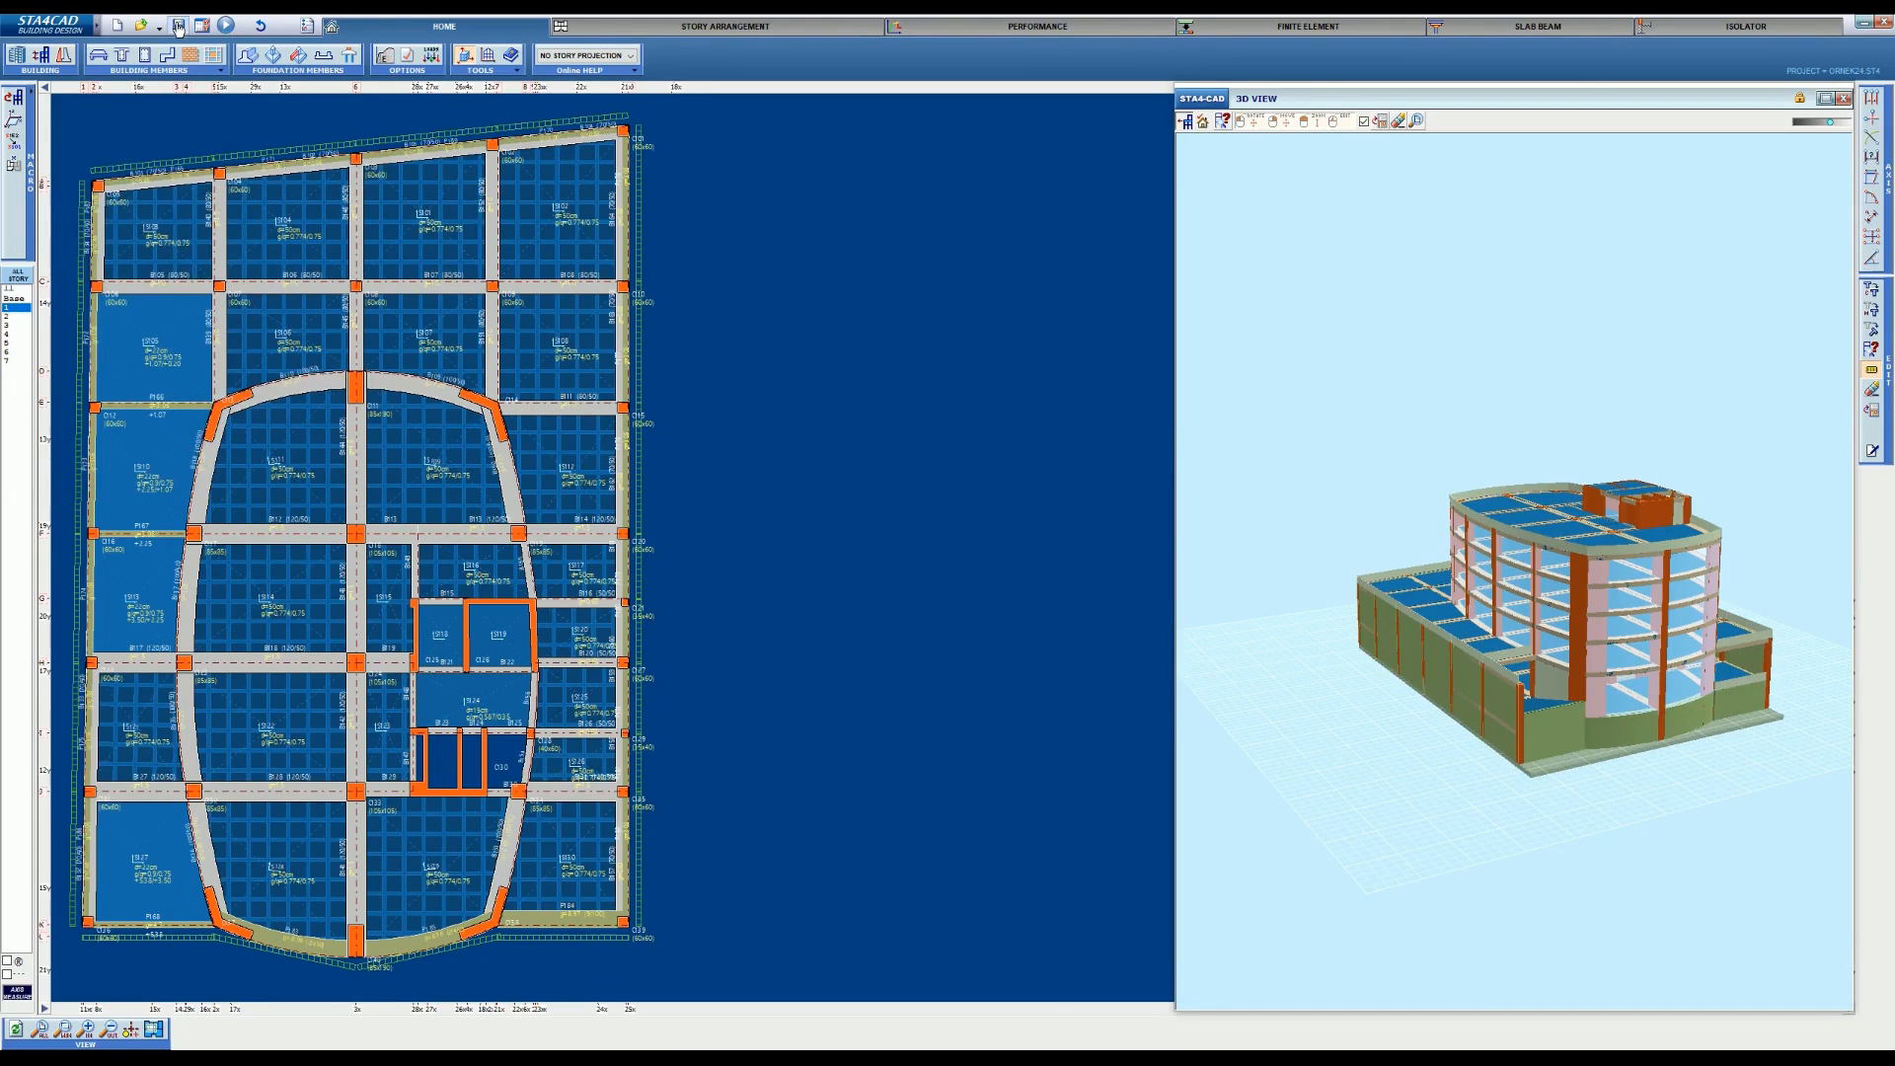
# Save the project under the name 001
pyautogui.click(178, 27)
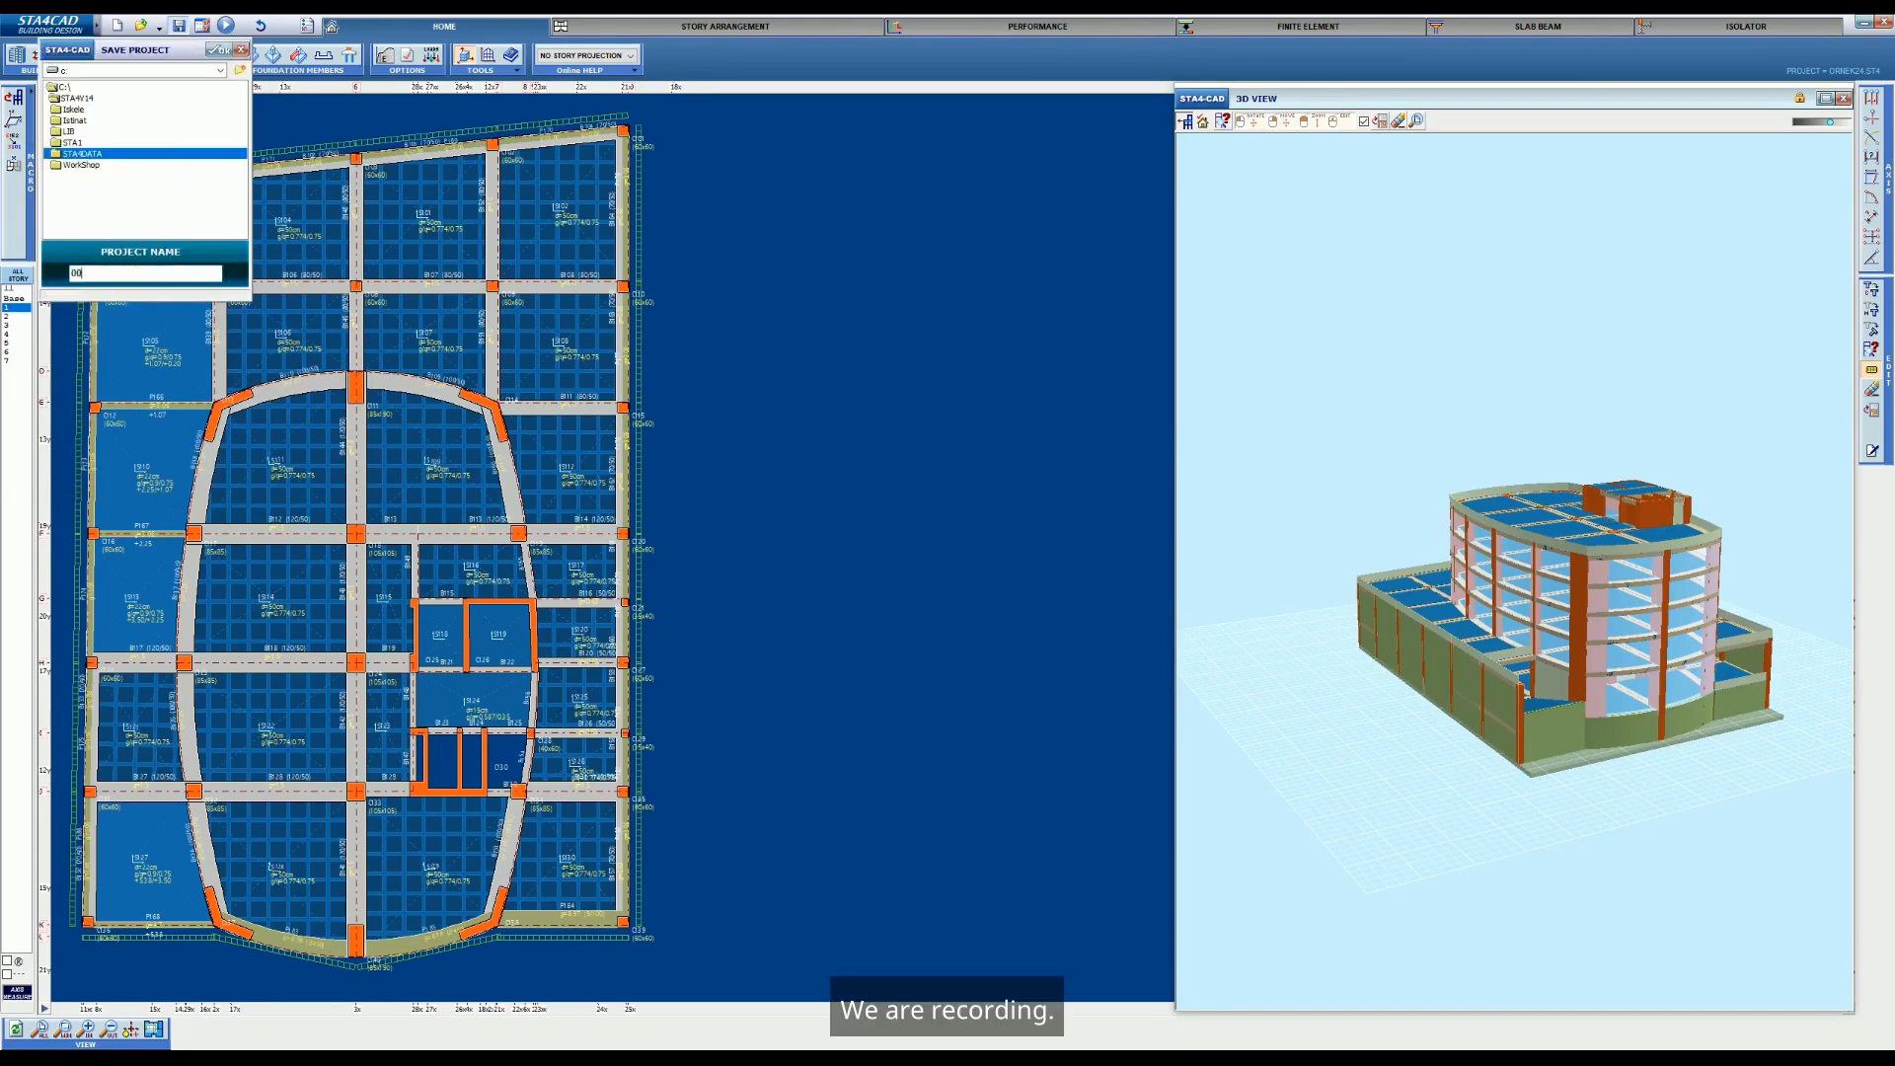
pyautogui.write('001')
pyautogui.click(218, 49)
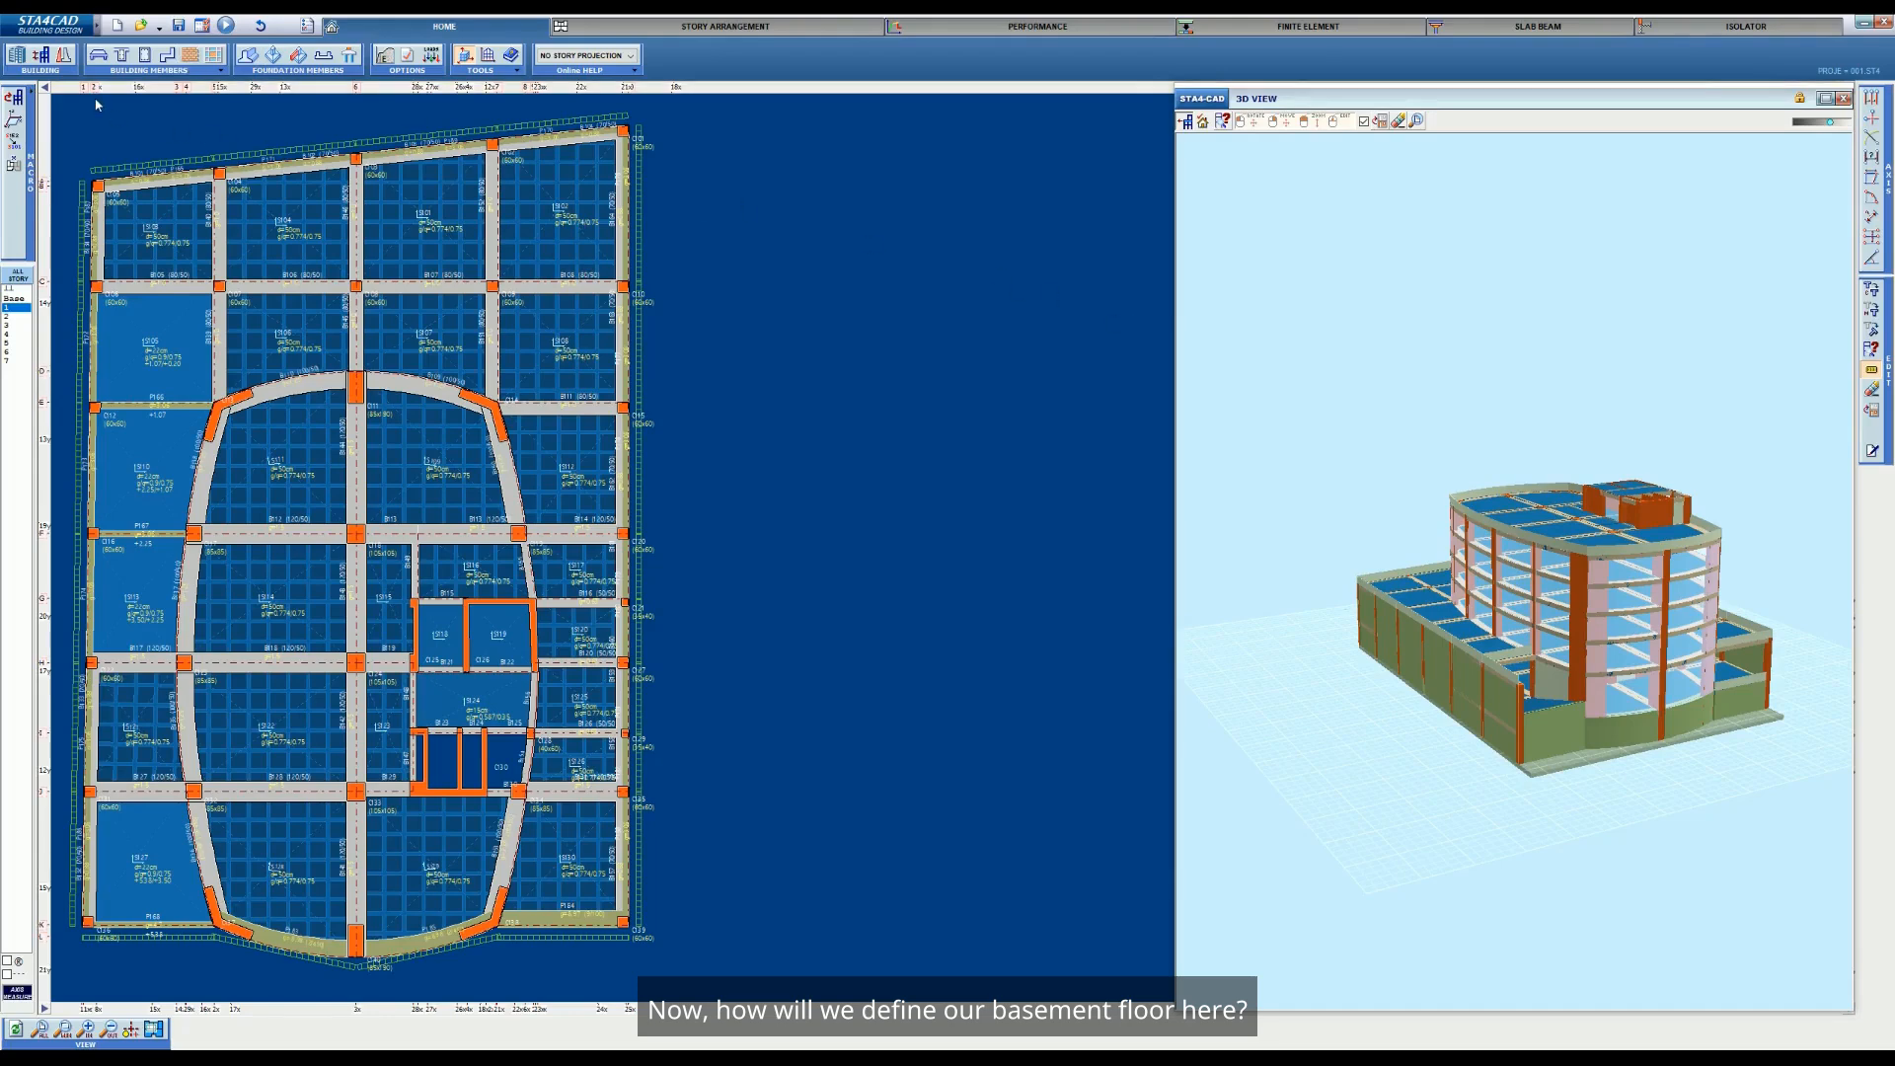
# In the general building data, try 0 as the effective seismic load level before setting it to 3.5 m
pyautogui.click(17, 57)
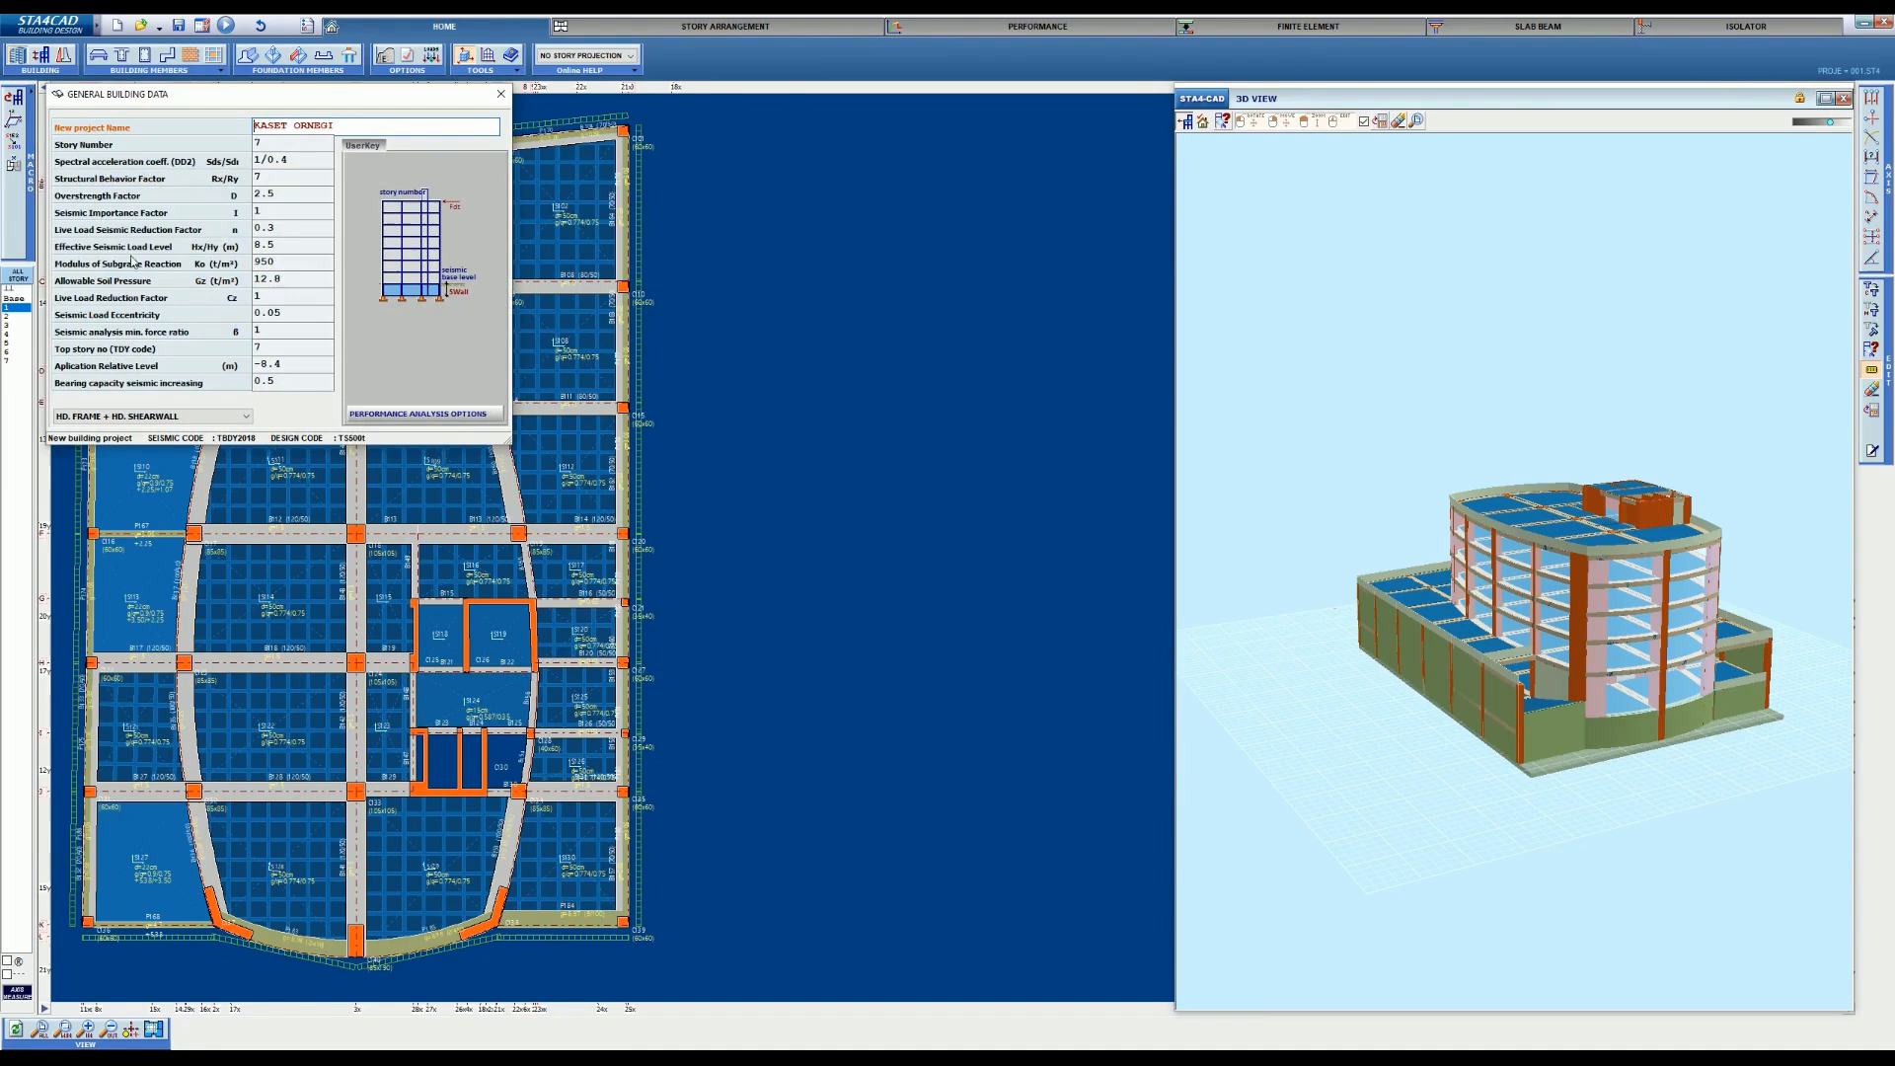
pyautogui.click(297, 245)
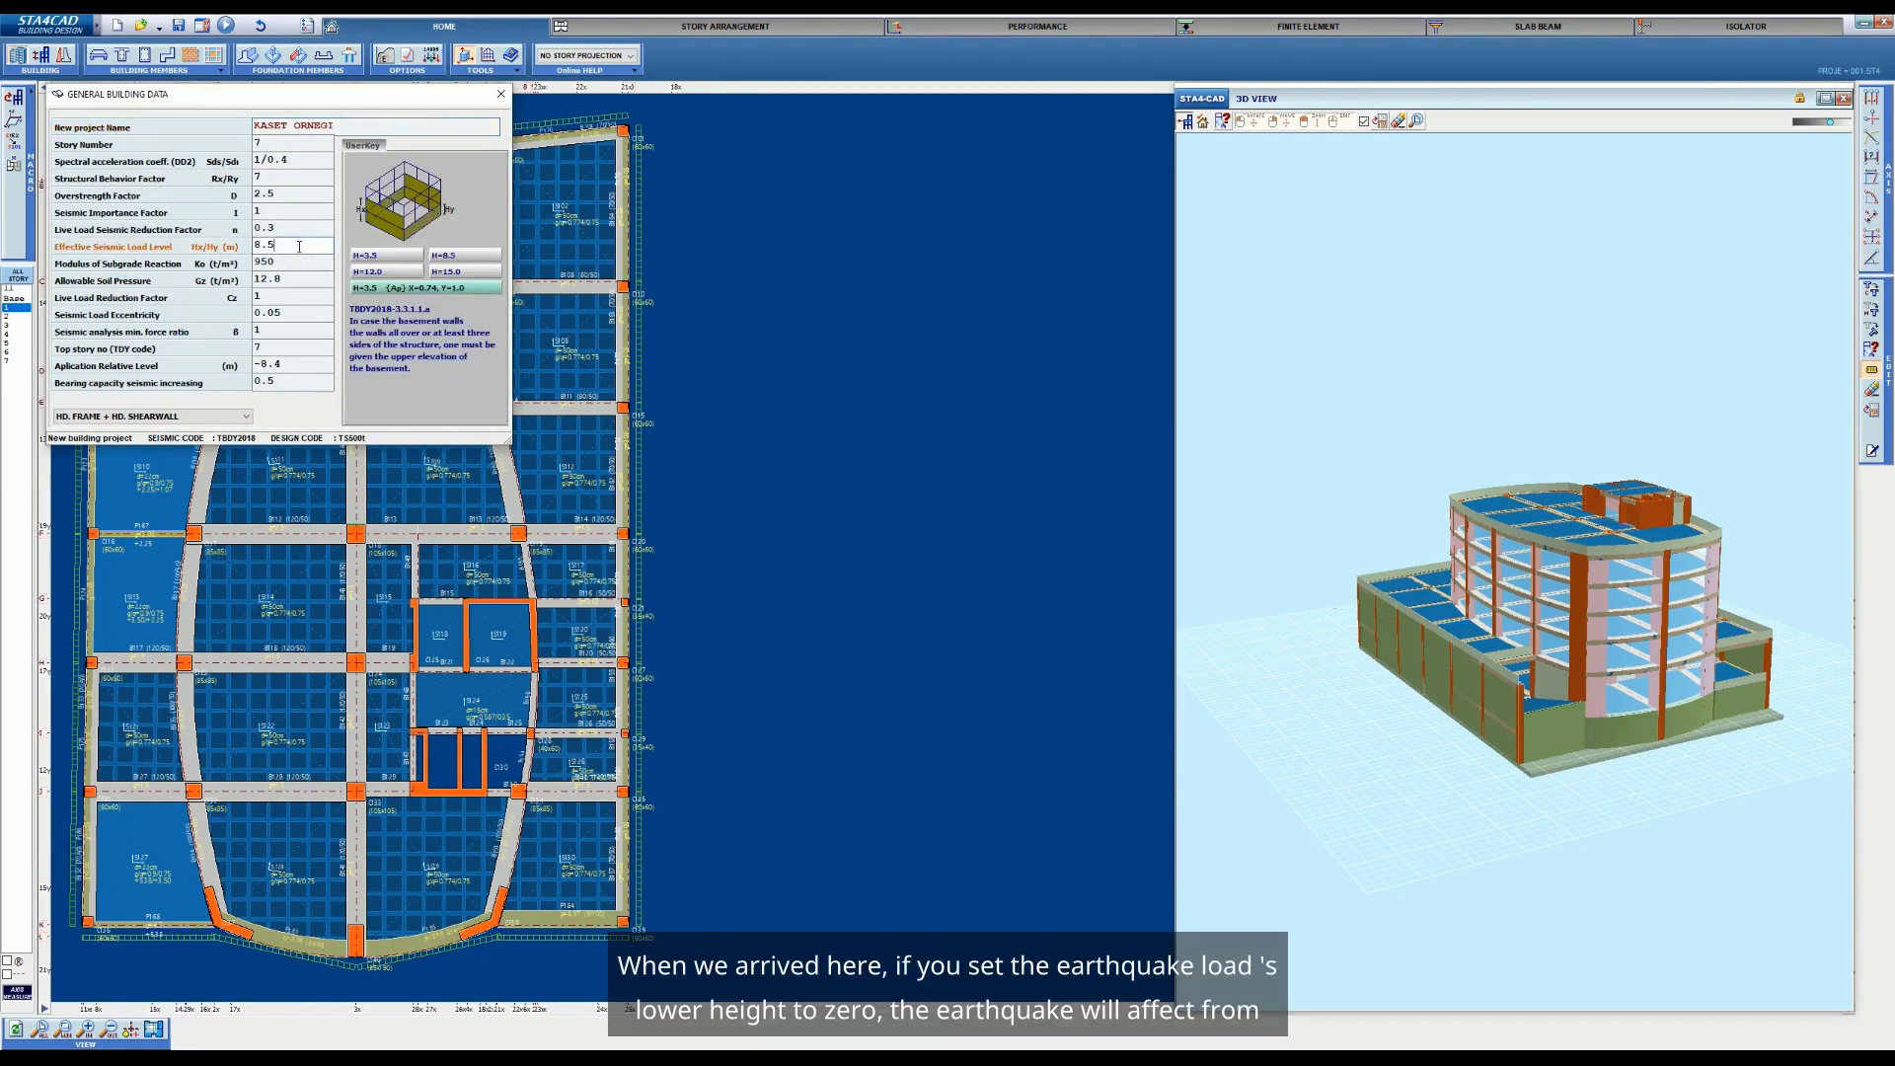
pyautogui.moveTo(309, 246); pyautogui.dragTo(251, 246)
pyautogui.write('0')
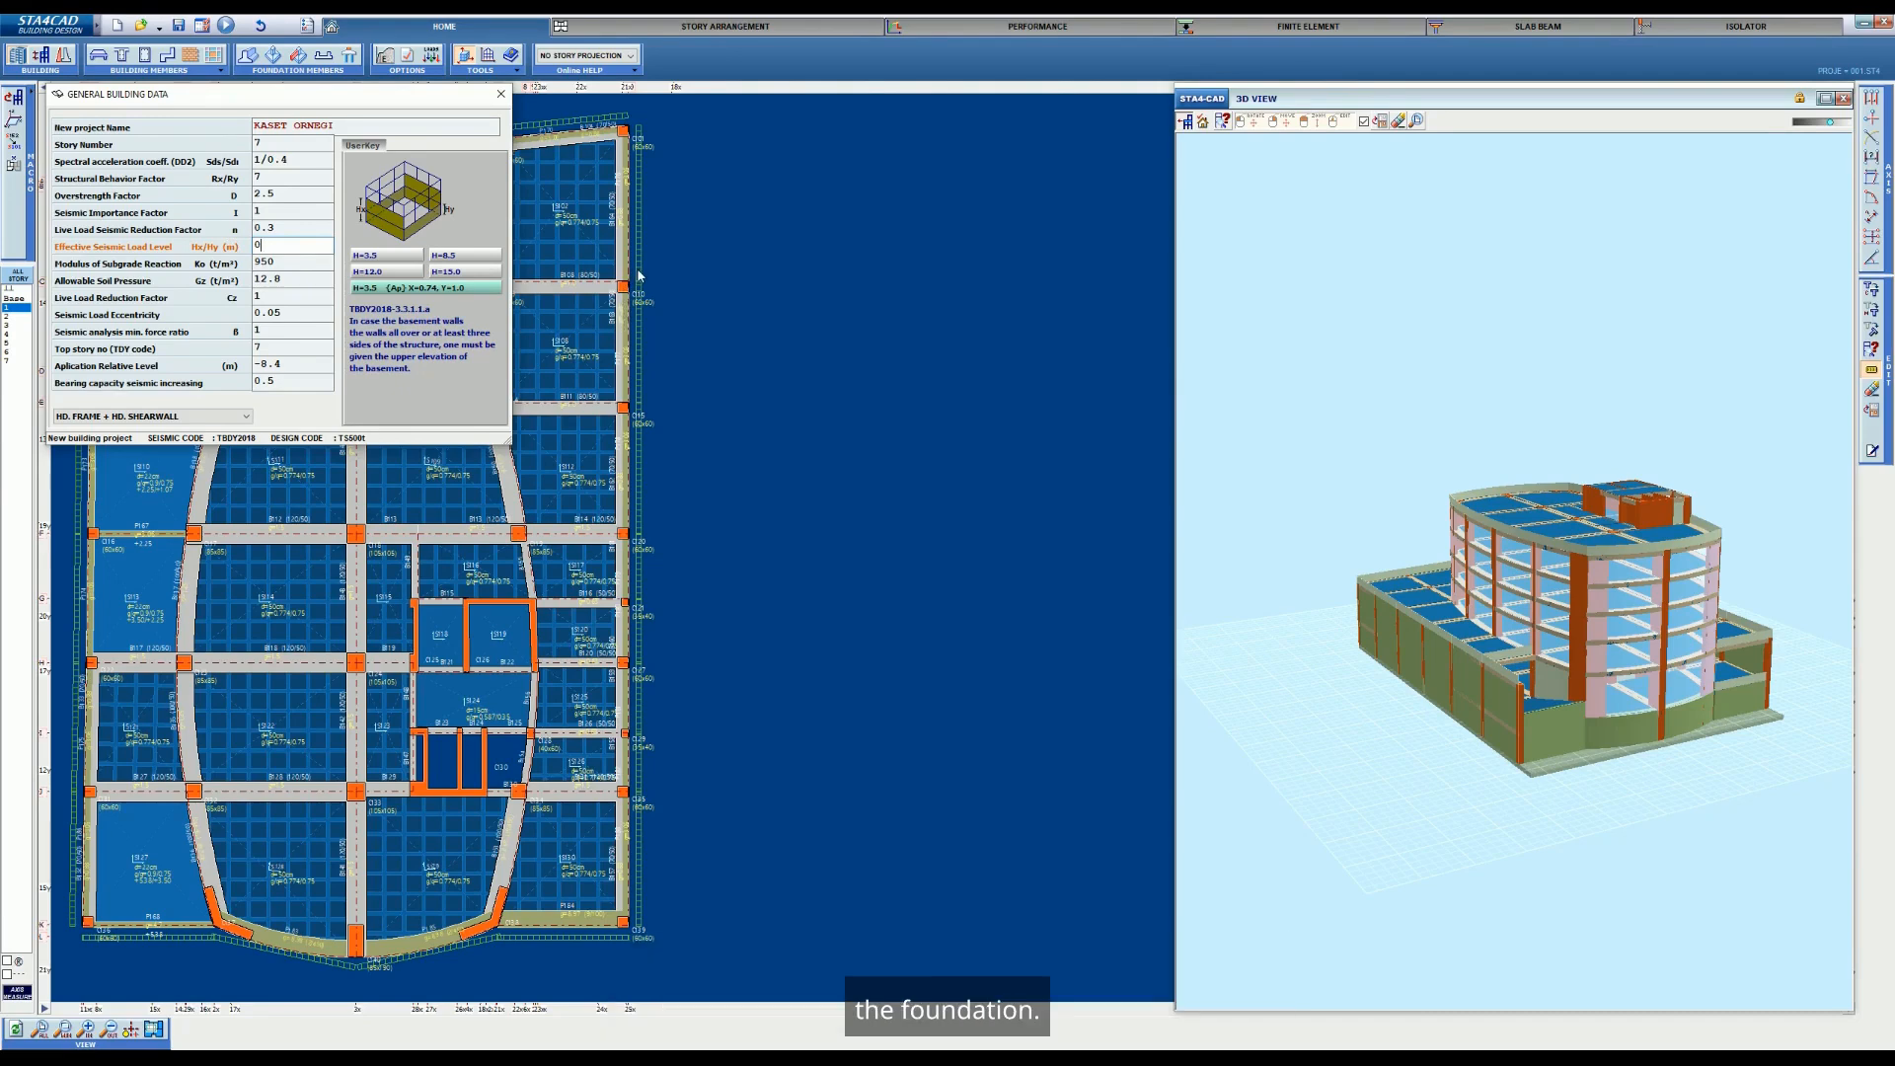
pyautogui.click(409, 290)
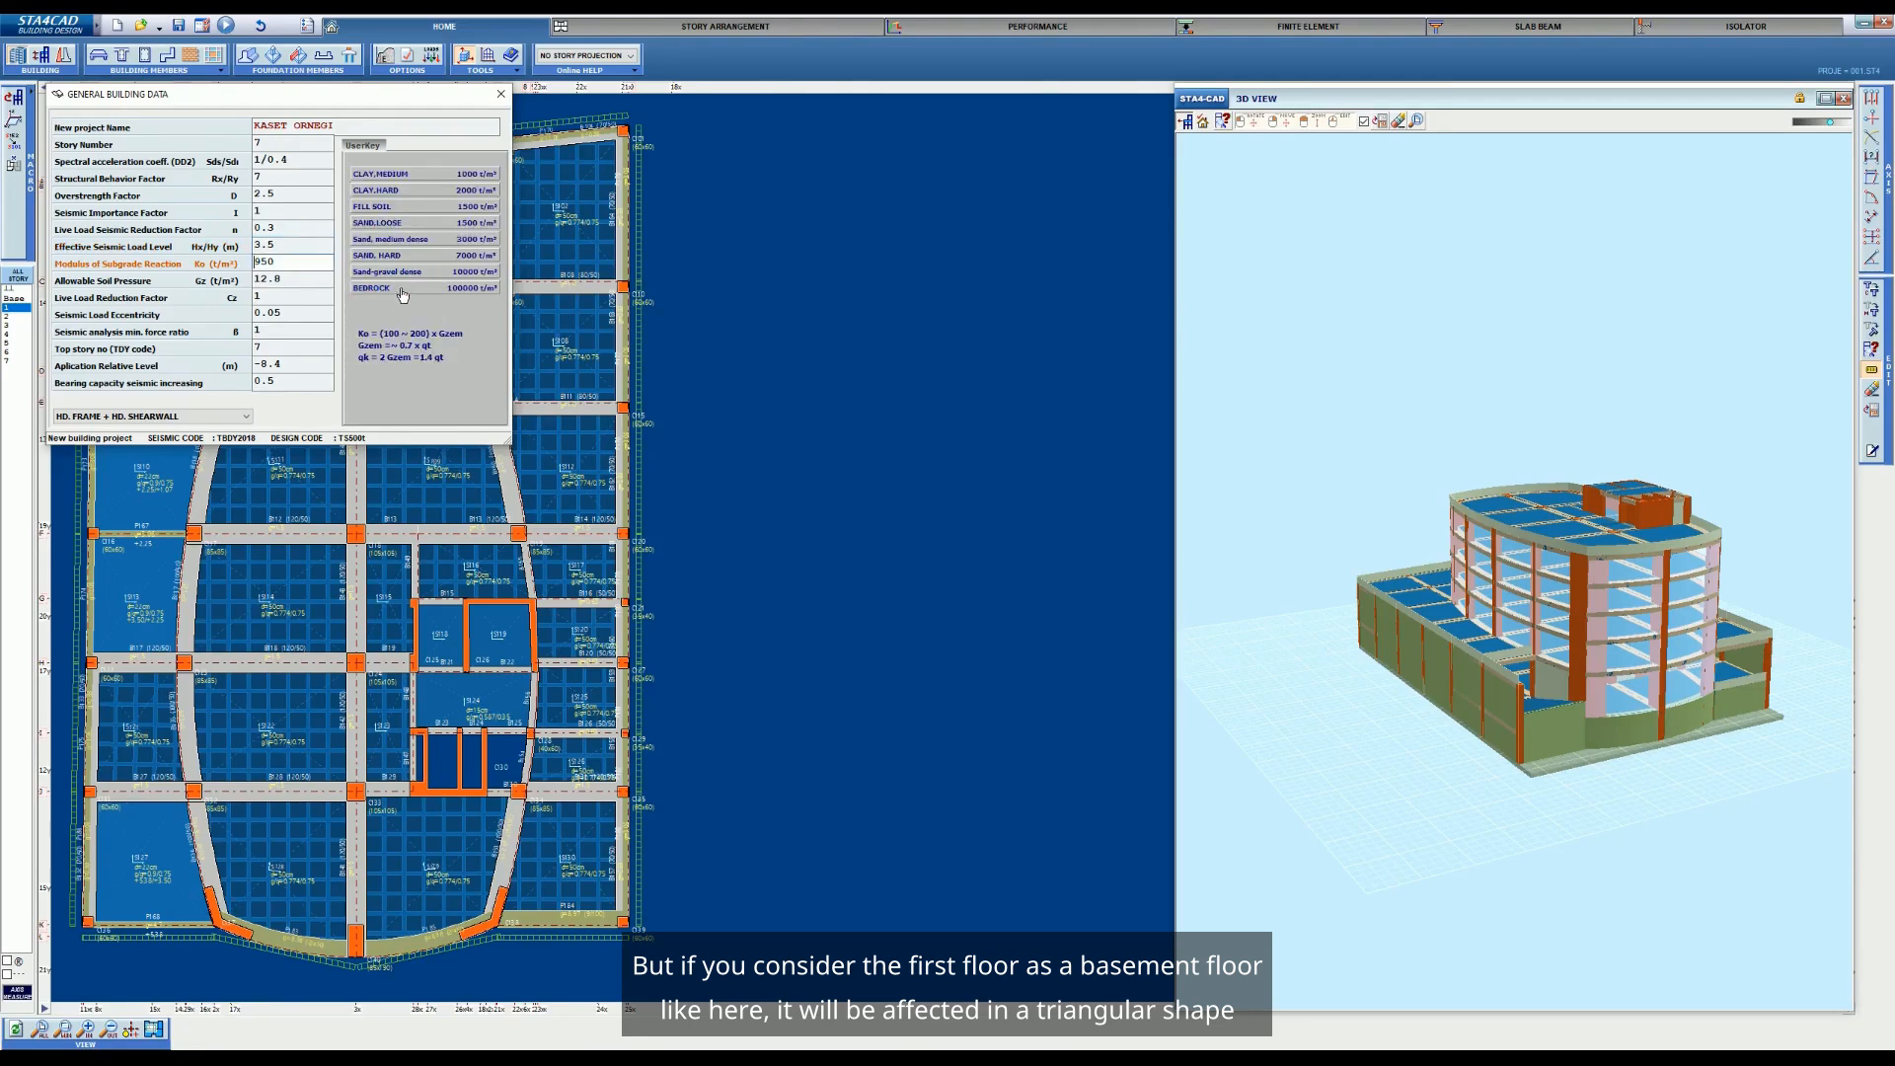
pyautogui.click(297, 244)
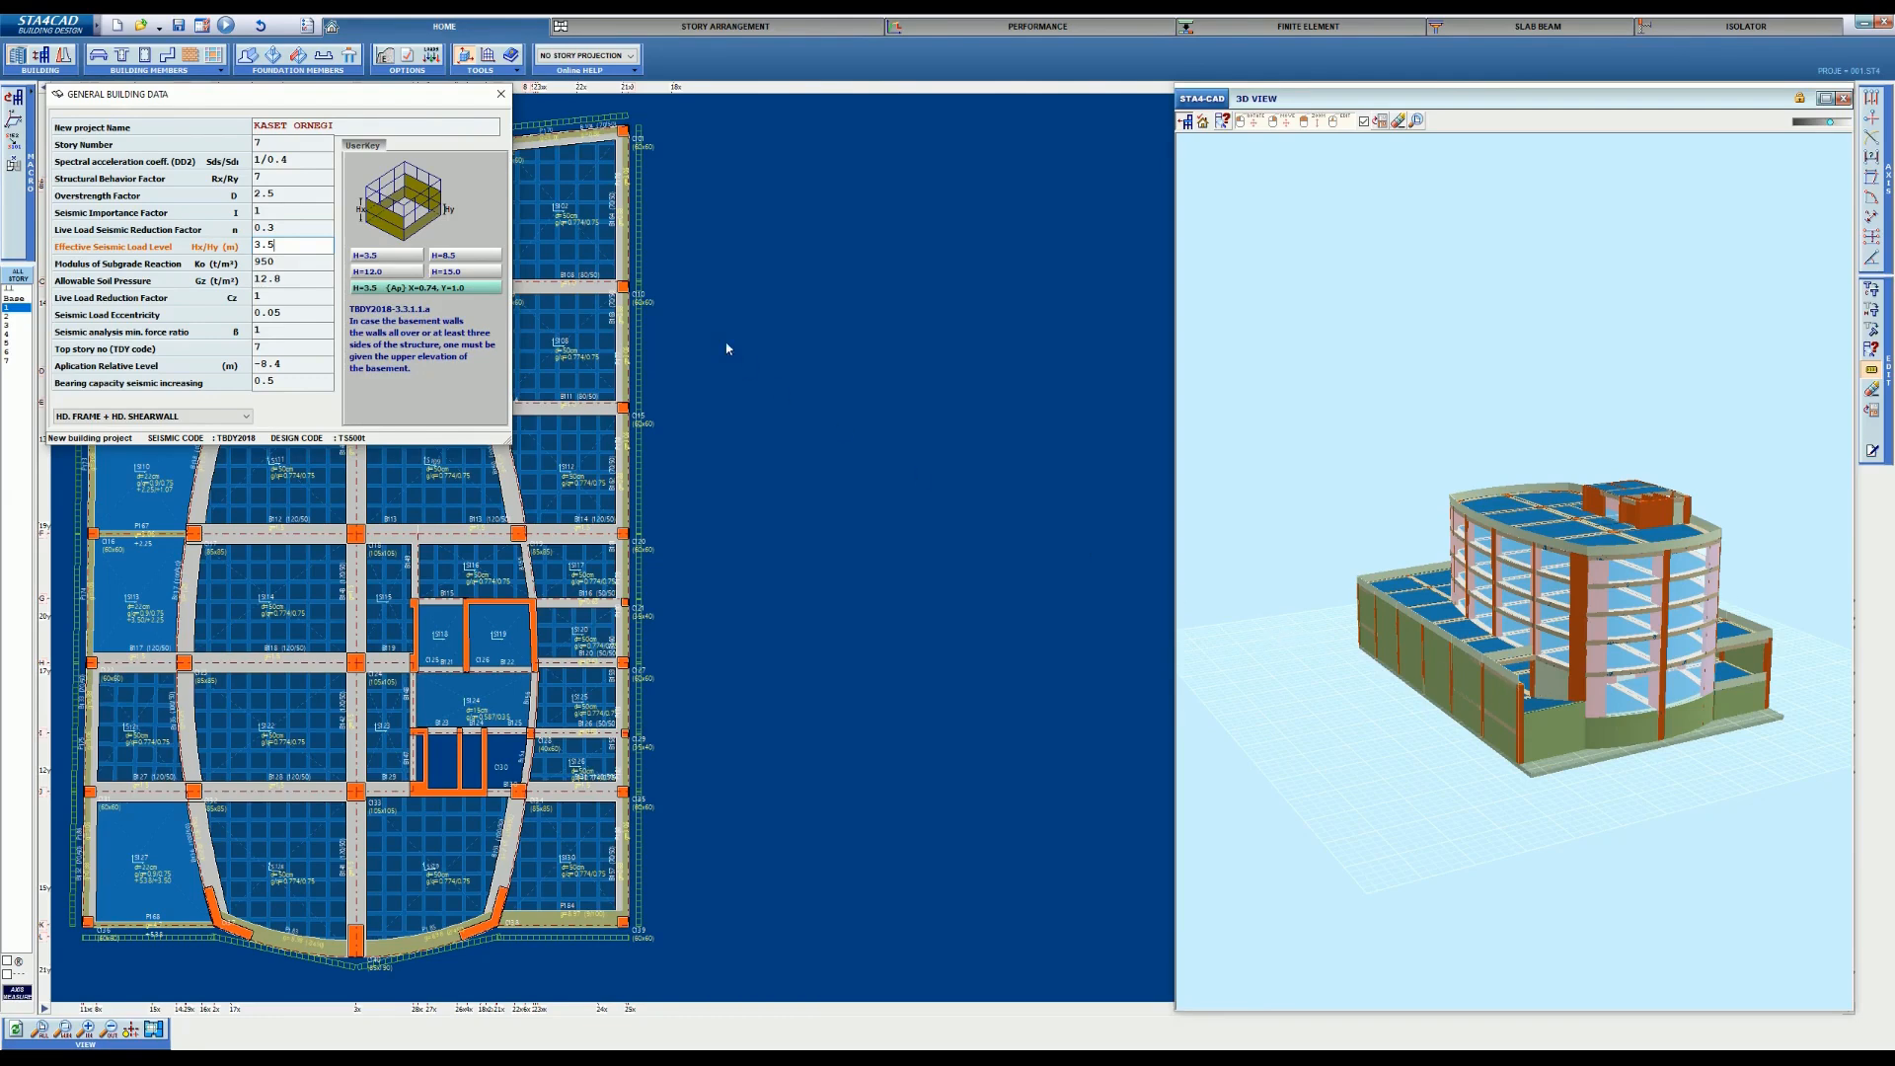
pyautogui.click(501, 98)
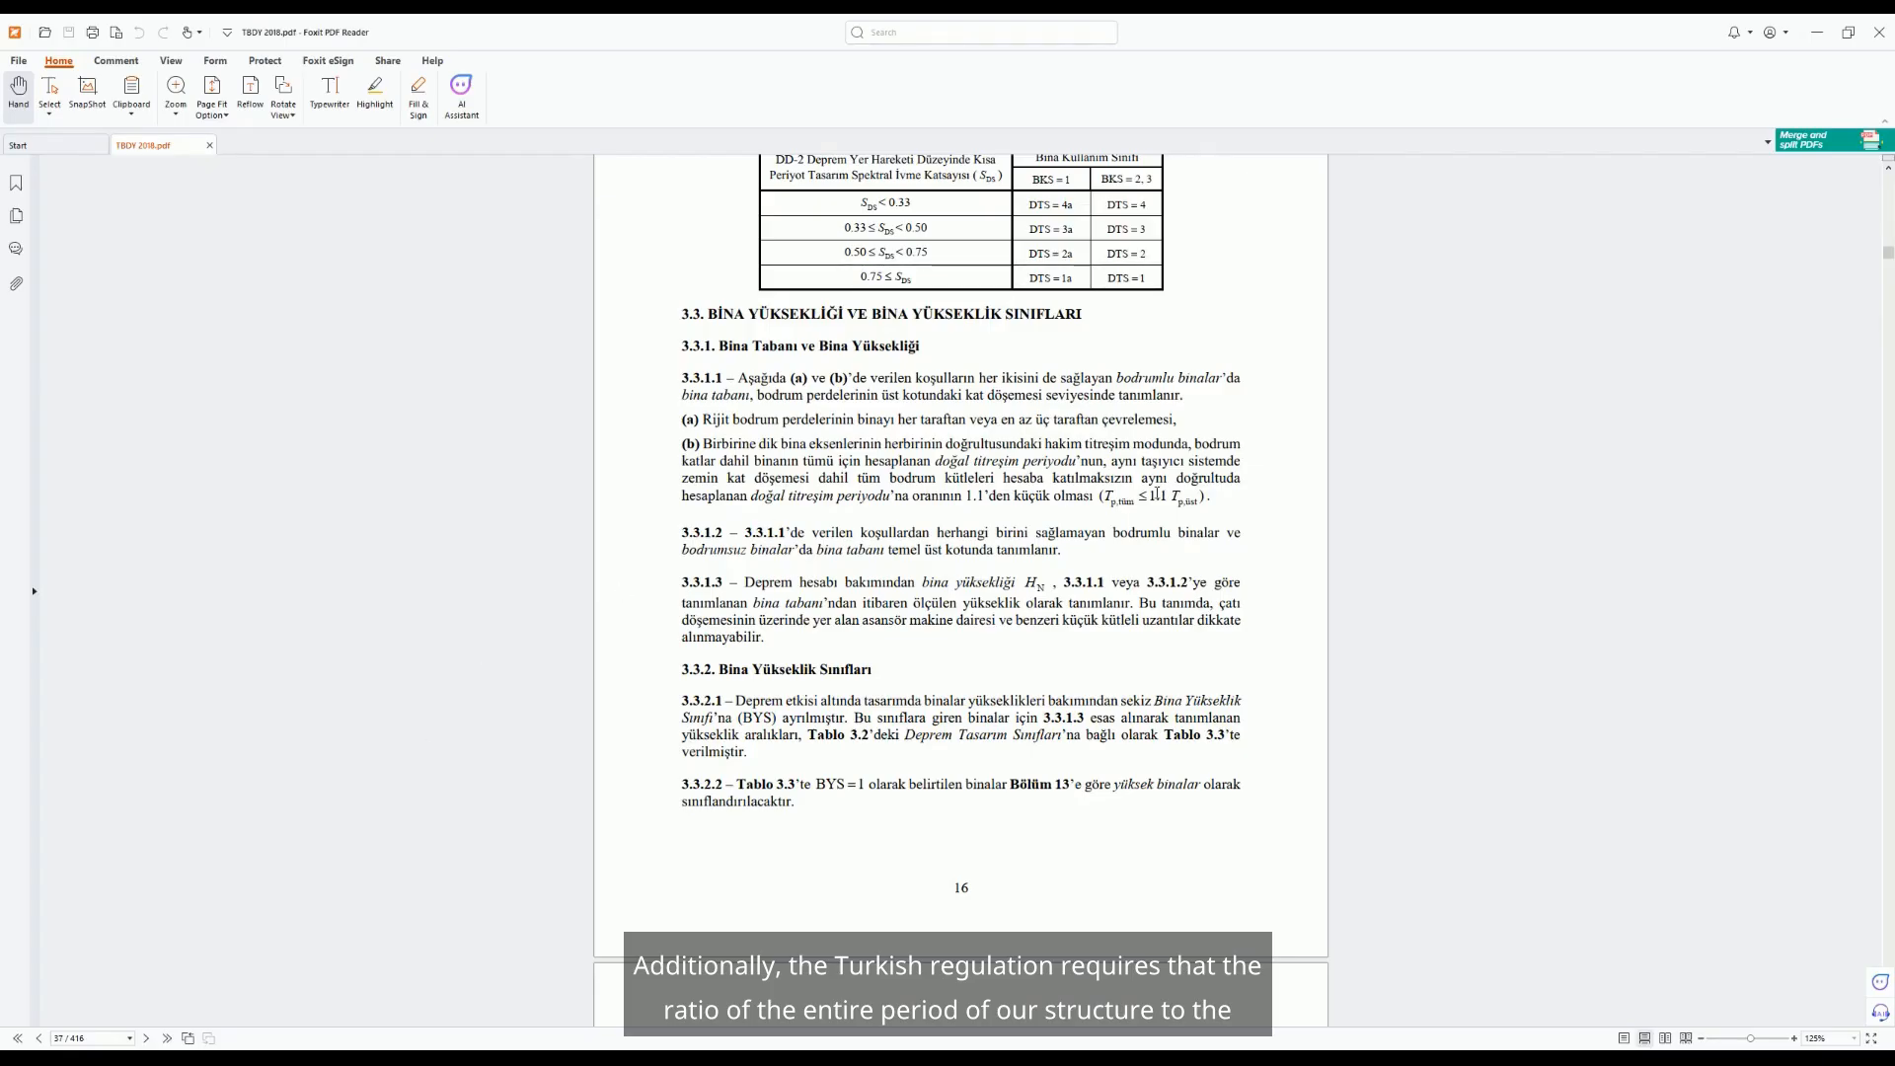
# Select the natural vibration period ratio condition in clause 3.3.1.1 (b) of the TBDY 2018 regulation, then clear the selection
pyautogui.moveTo(1103, 498); pyautogui.dragTo(1202, 501)
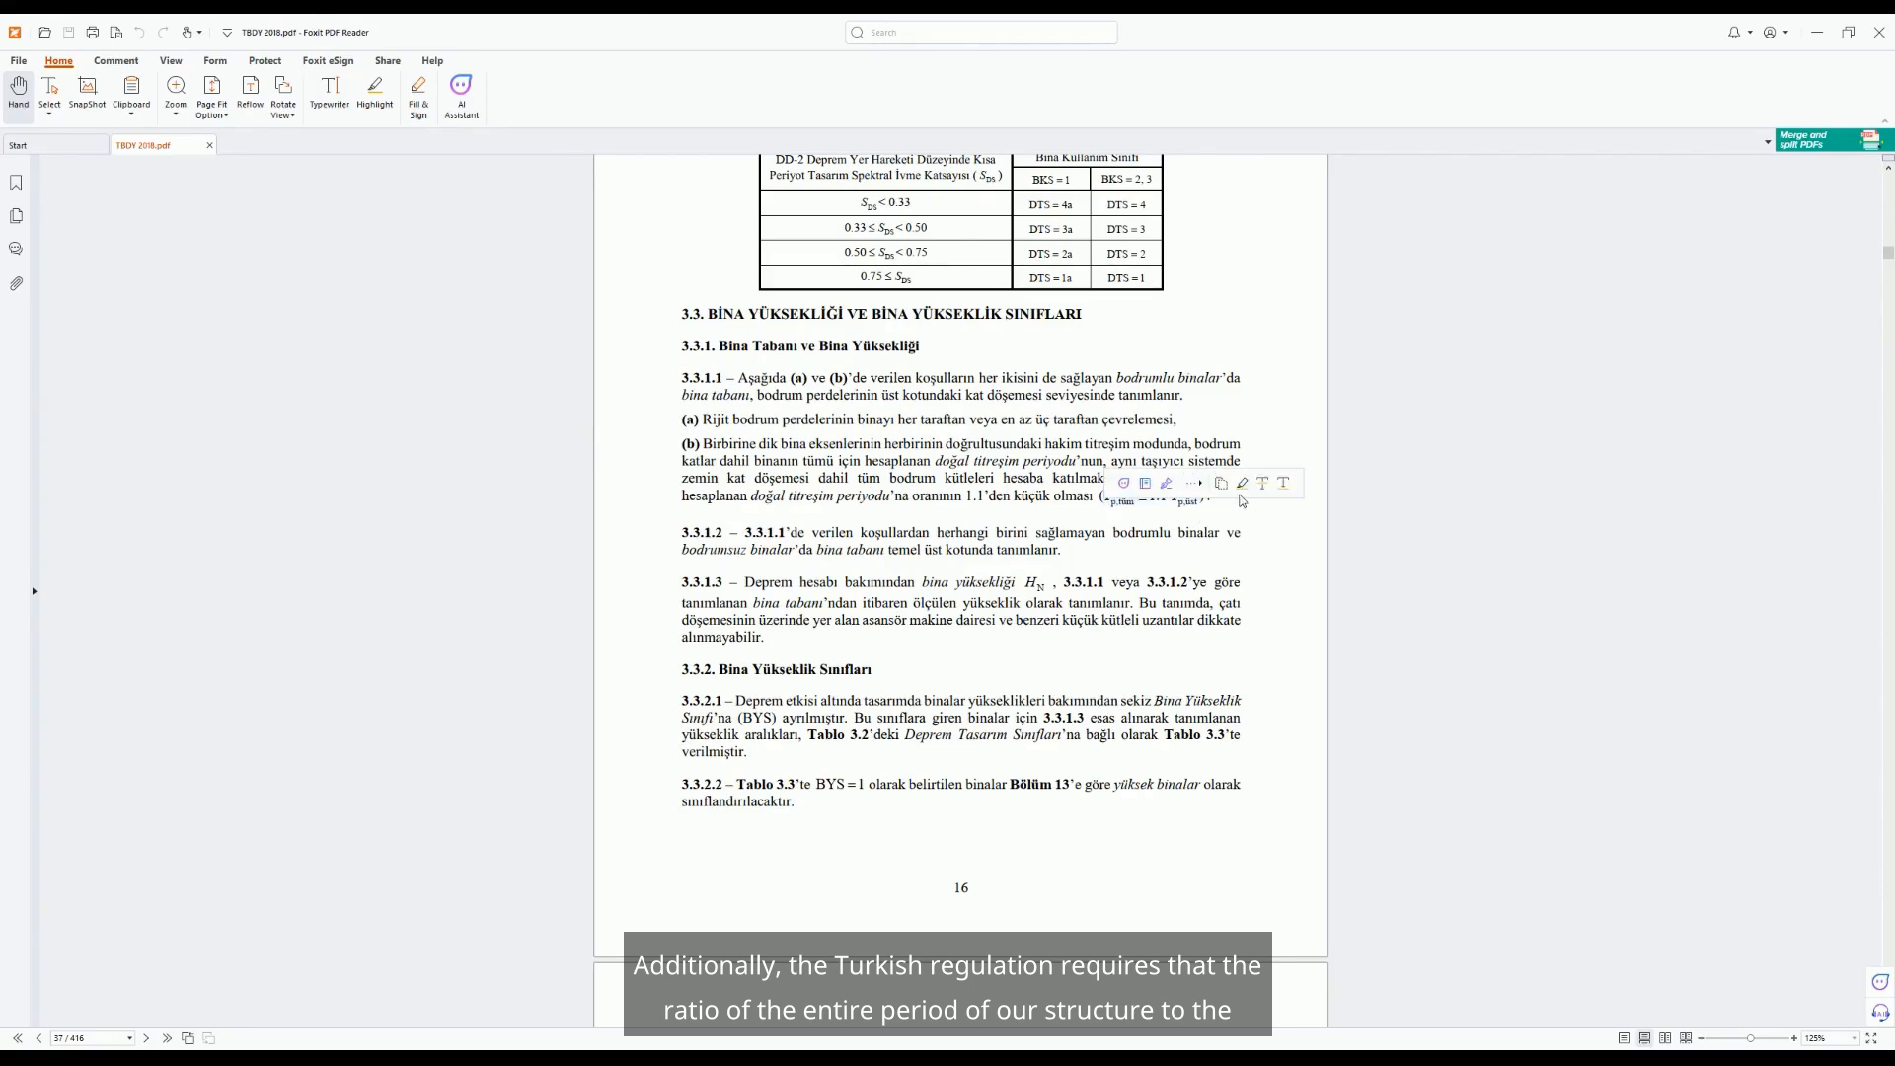
pyautogui.click(1185, 612)
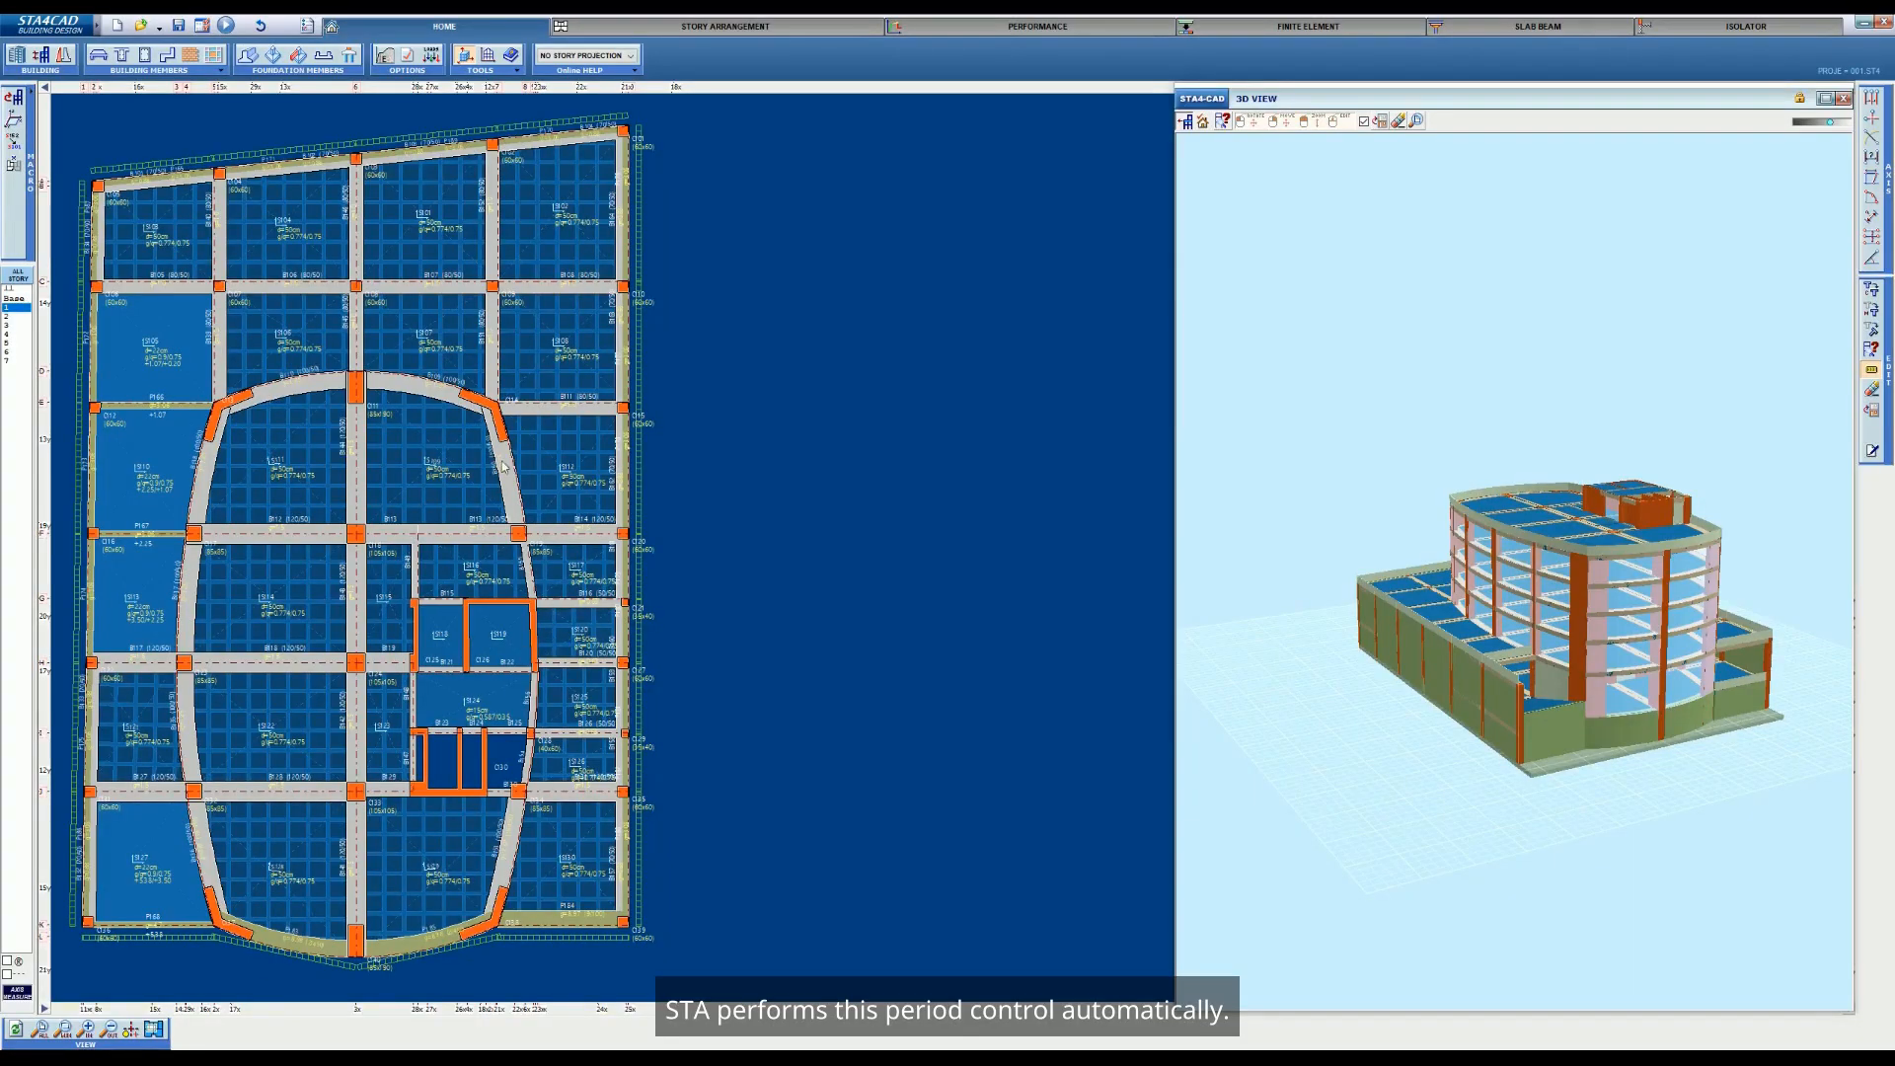
# Review the effective seismic load level entry in the general building data and close the dialog
pyautogui.click(15, 99)
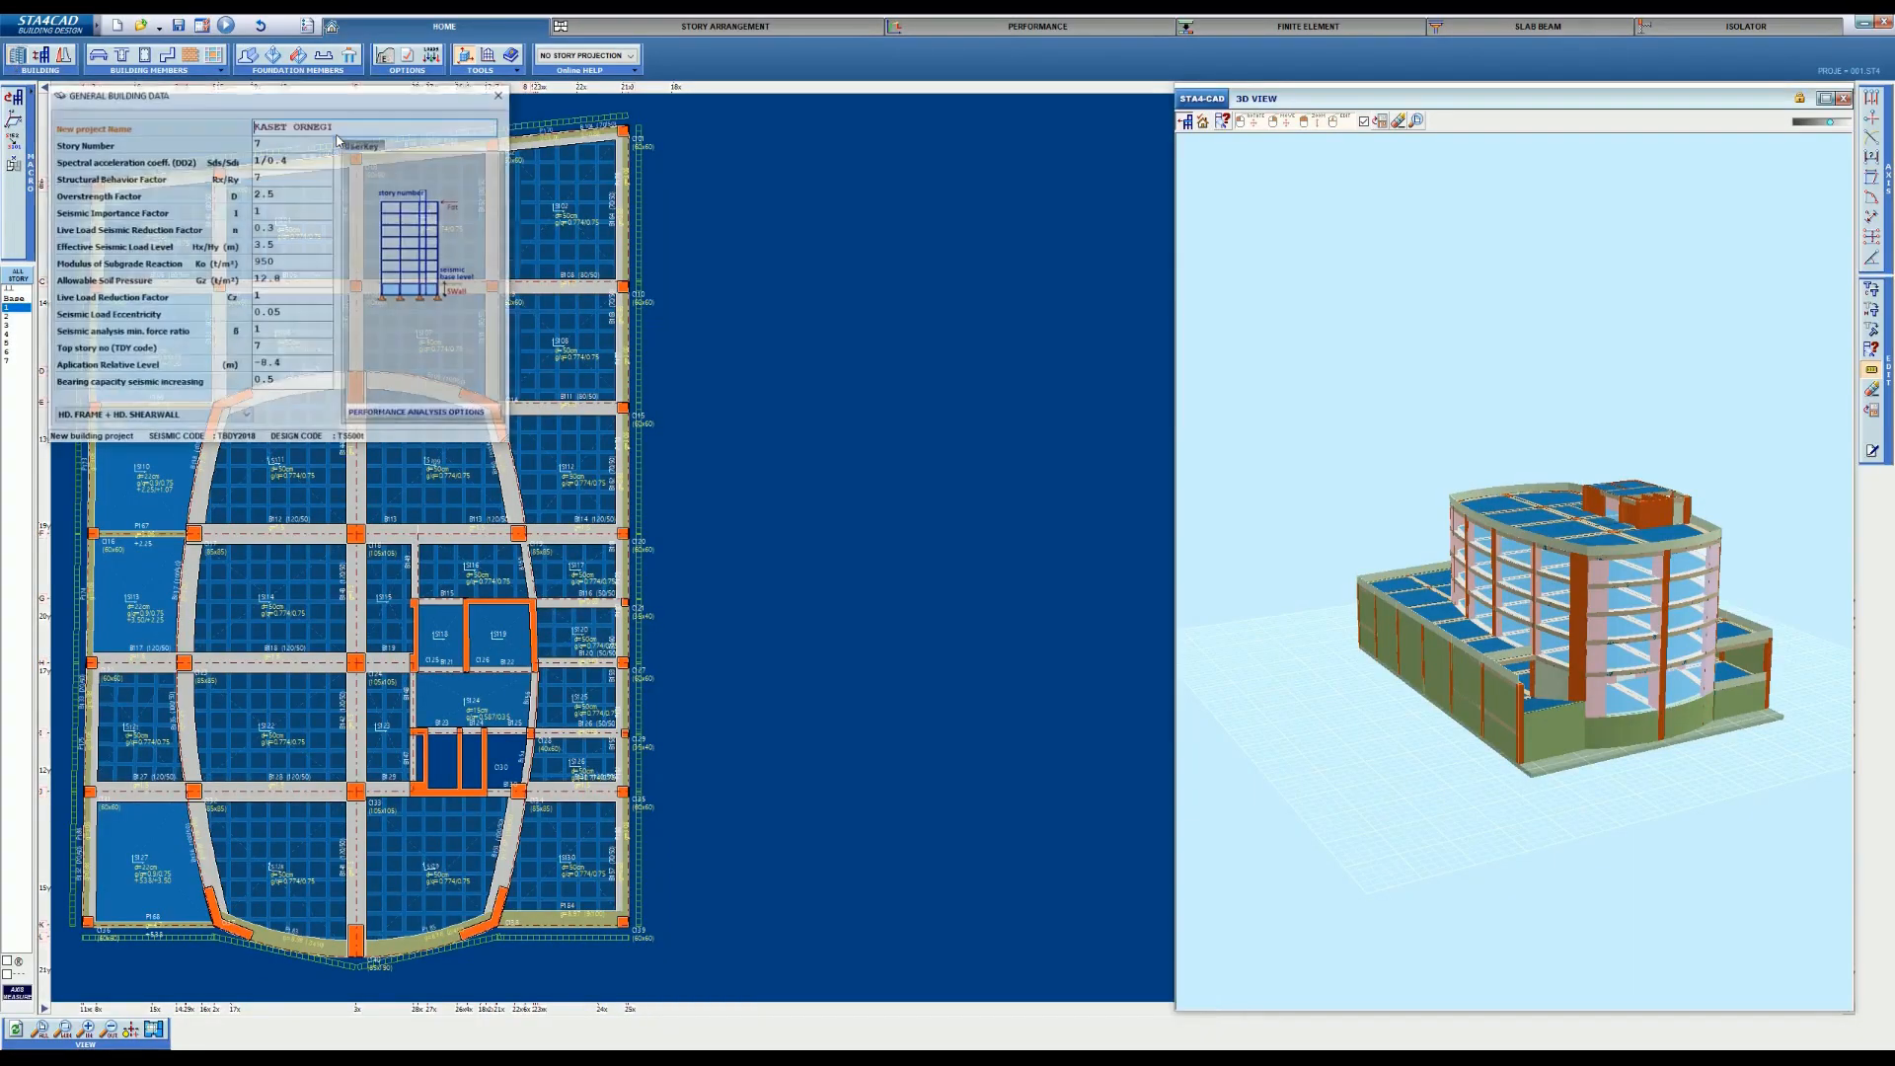
pyautogui.click(309, 248)
pyautogui.doubleClick(304, 248)
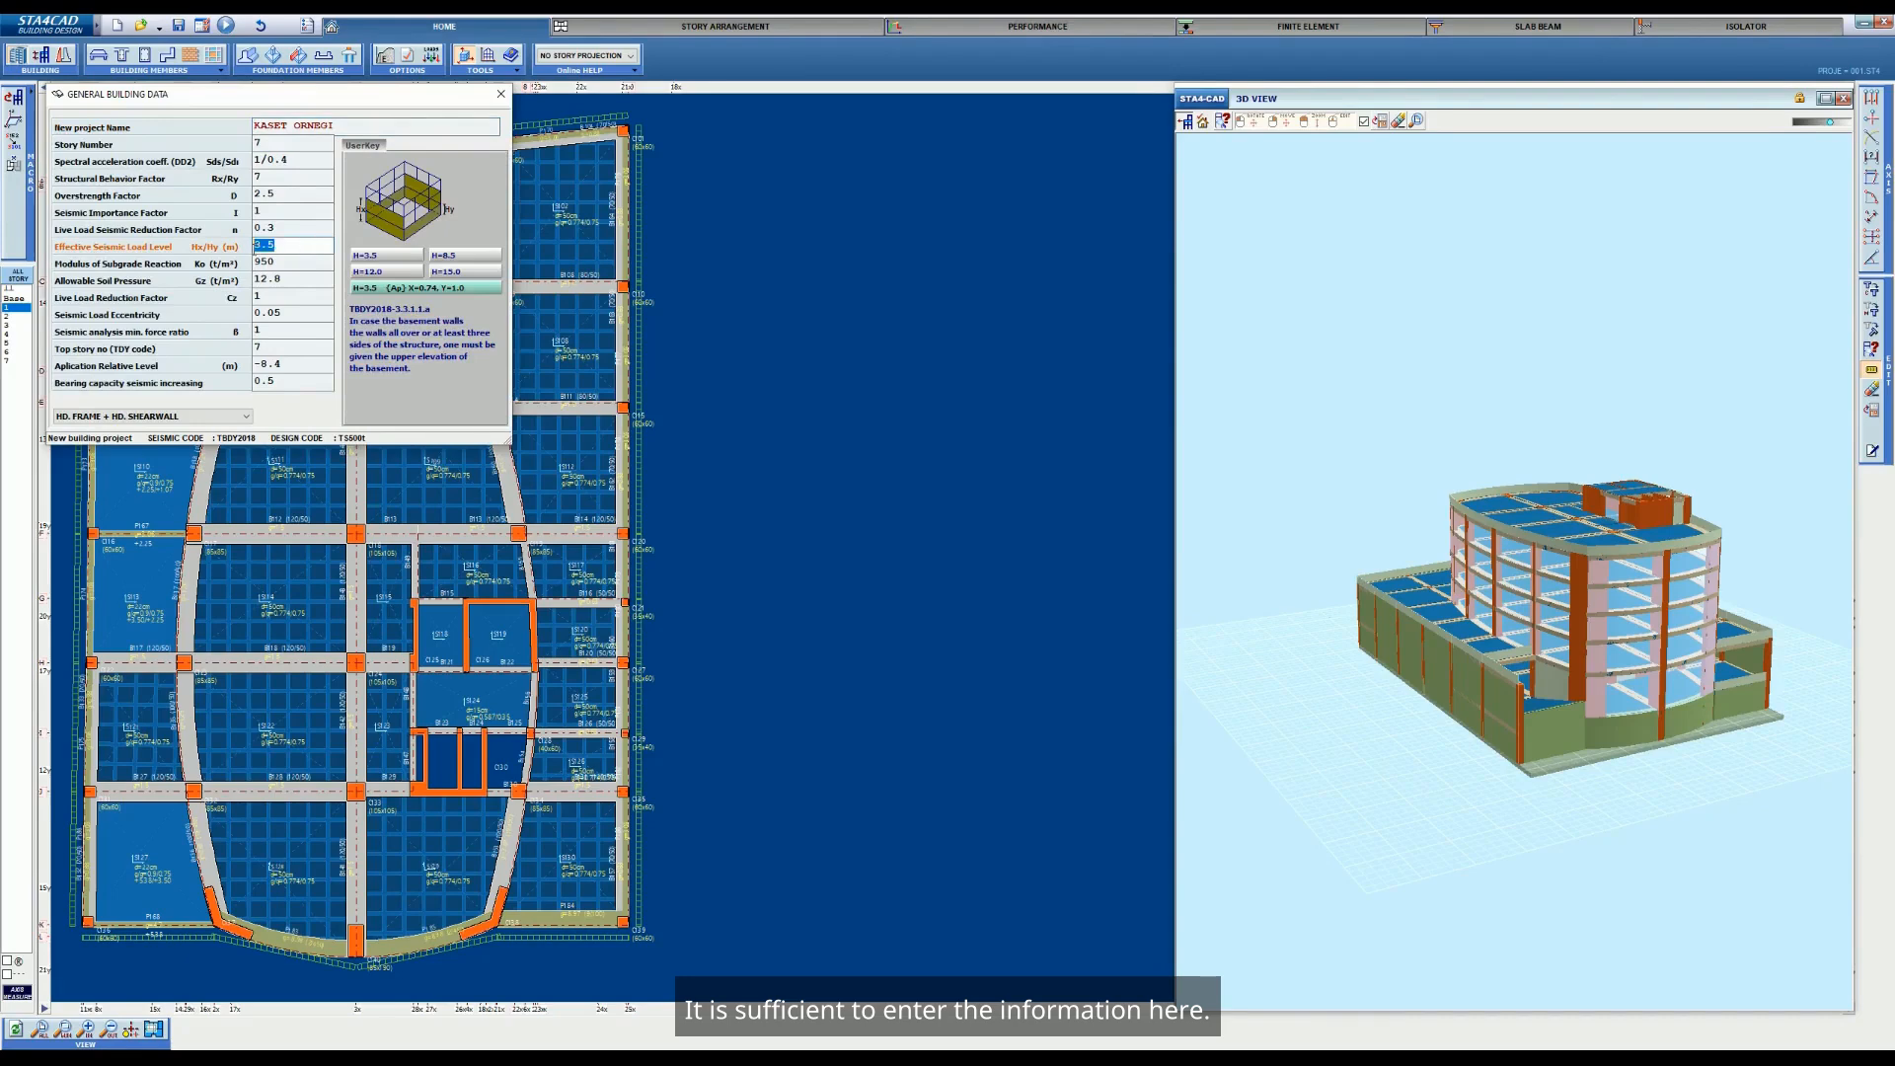
pyautogui.click(501, 95)
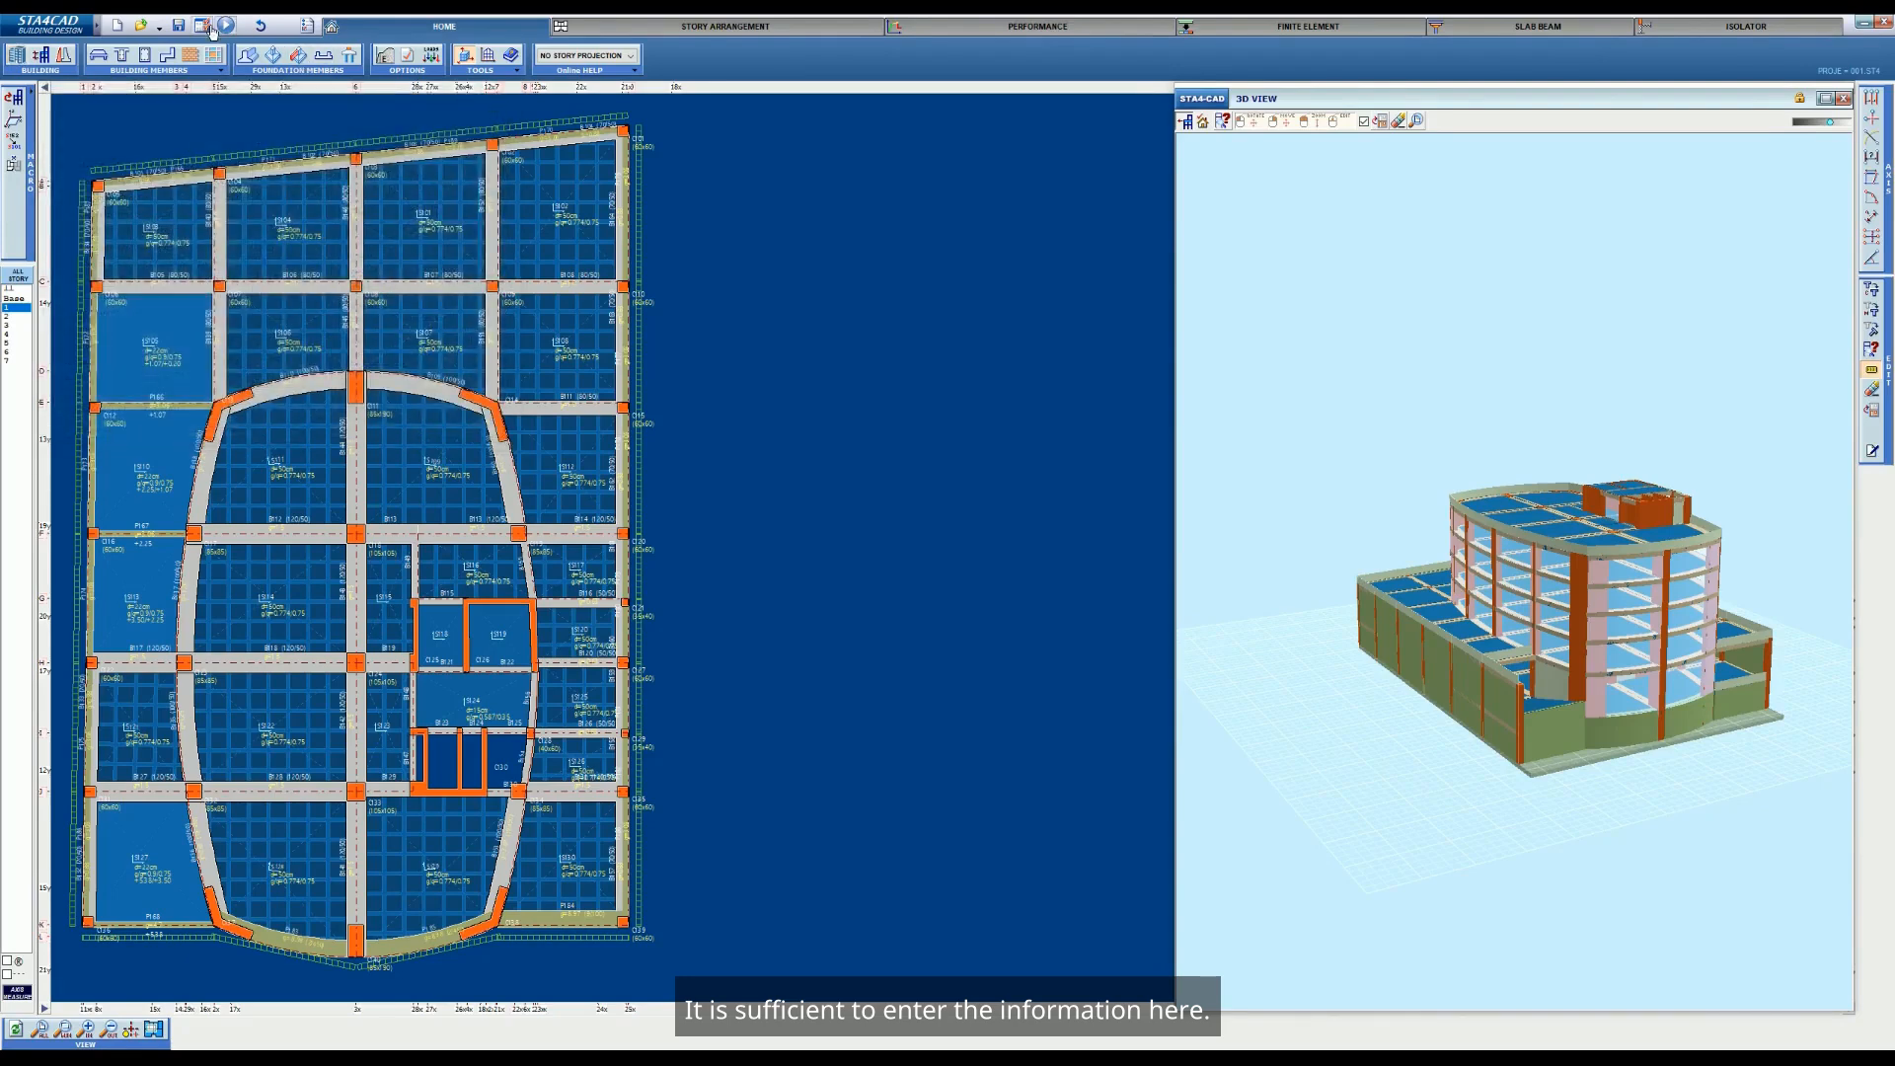
# Save the project and run the structural analysis with the basement level defined
pyautogui.click(179, 25)
pyautogui.click(217, 51)
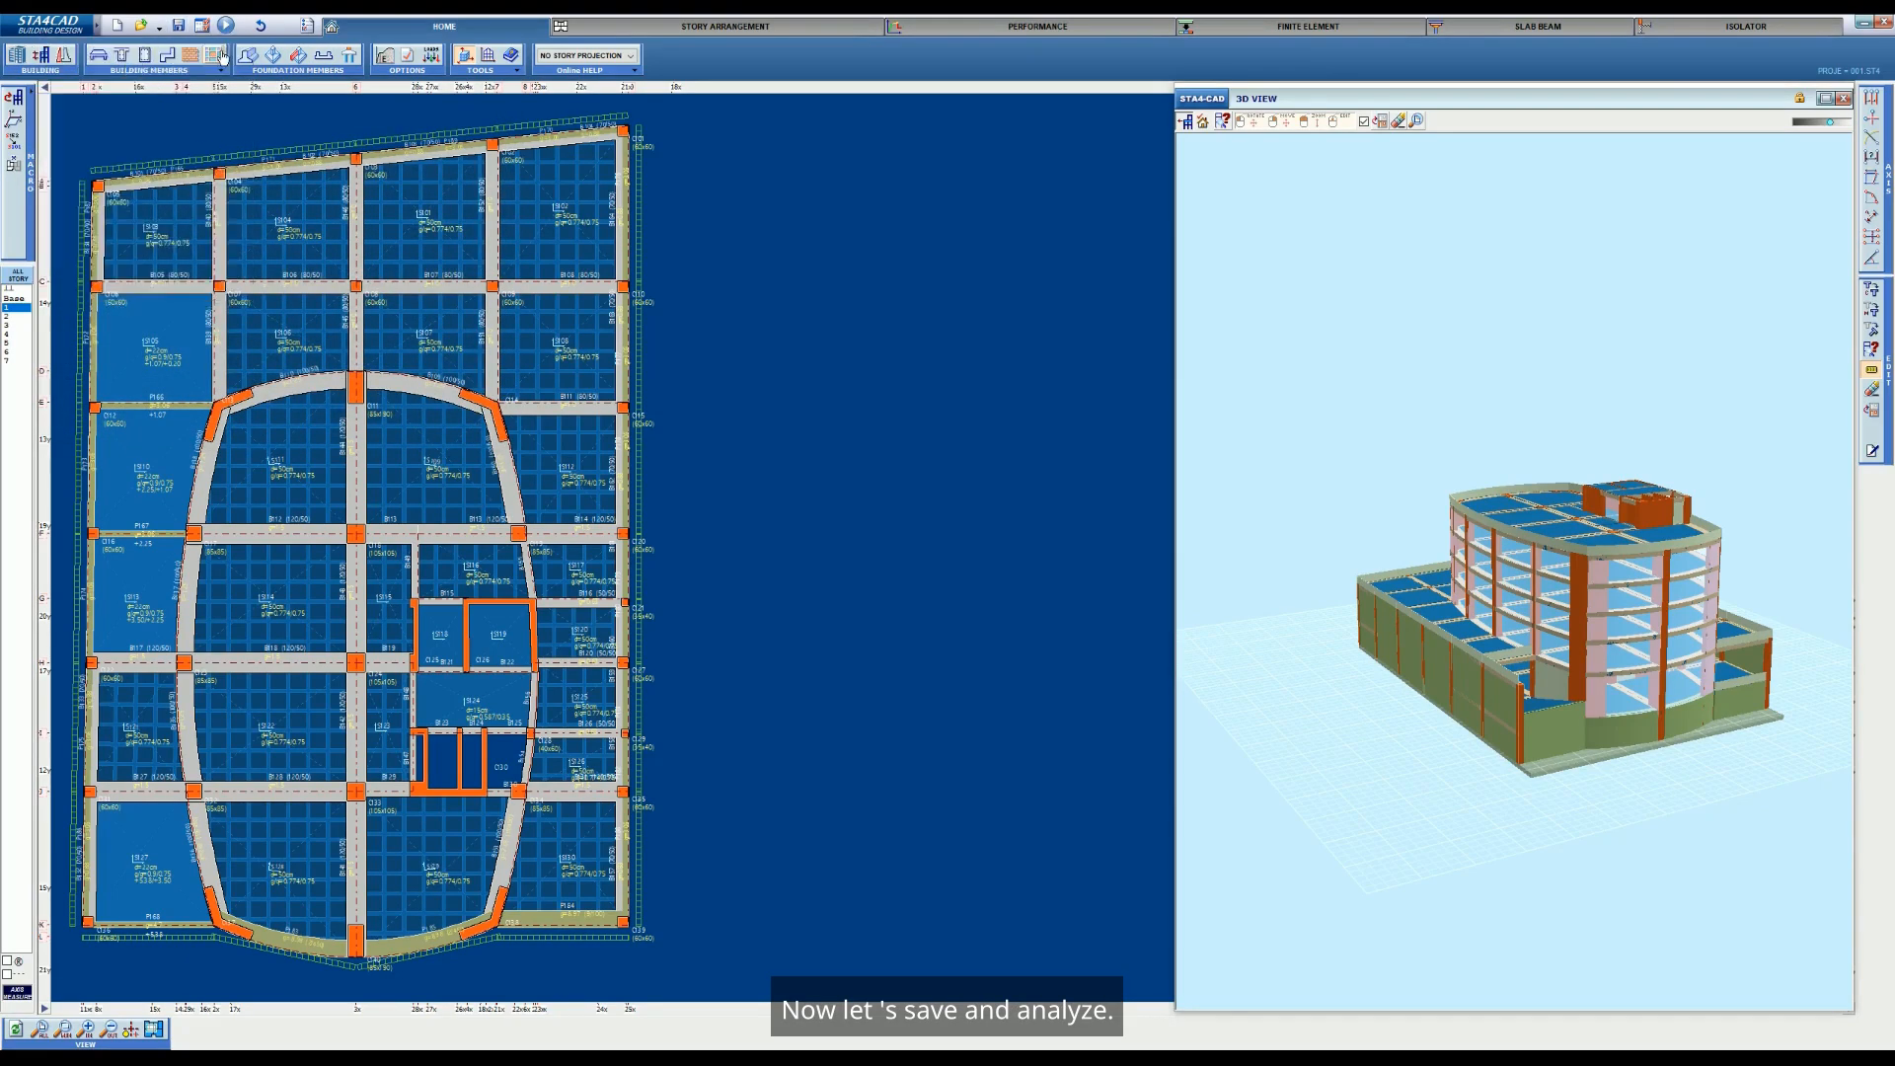
pyautogui.click(226, 24)
pyautogui.click(291, 38)
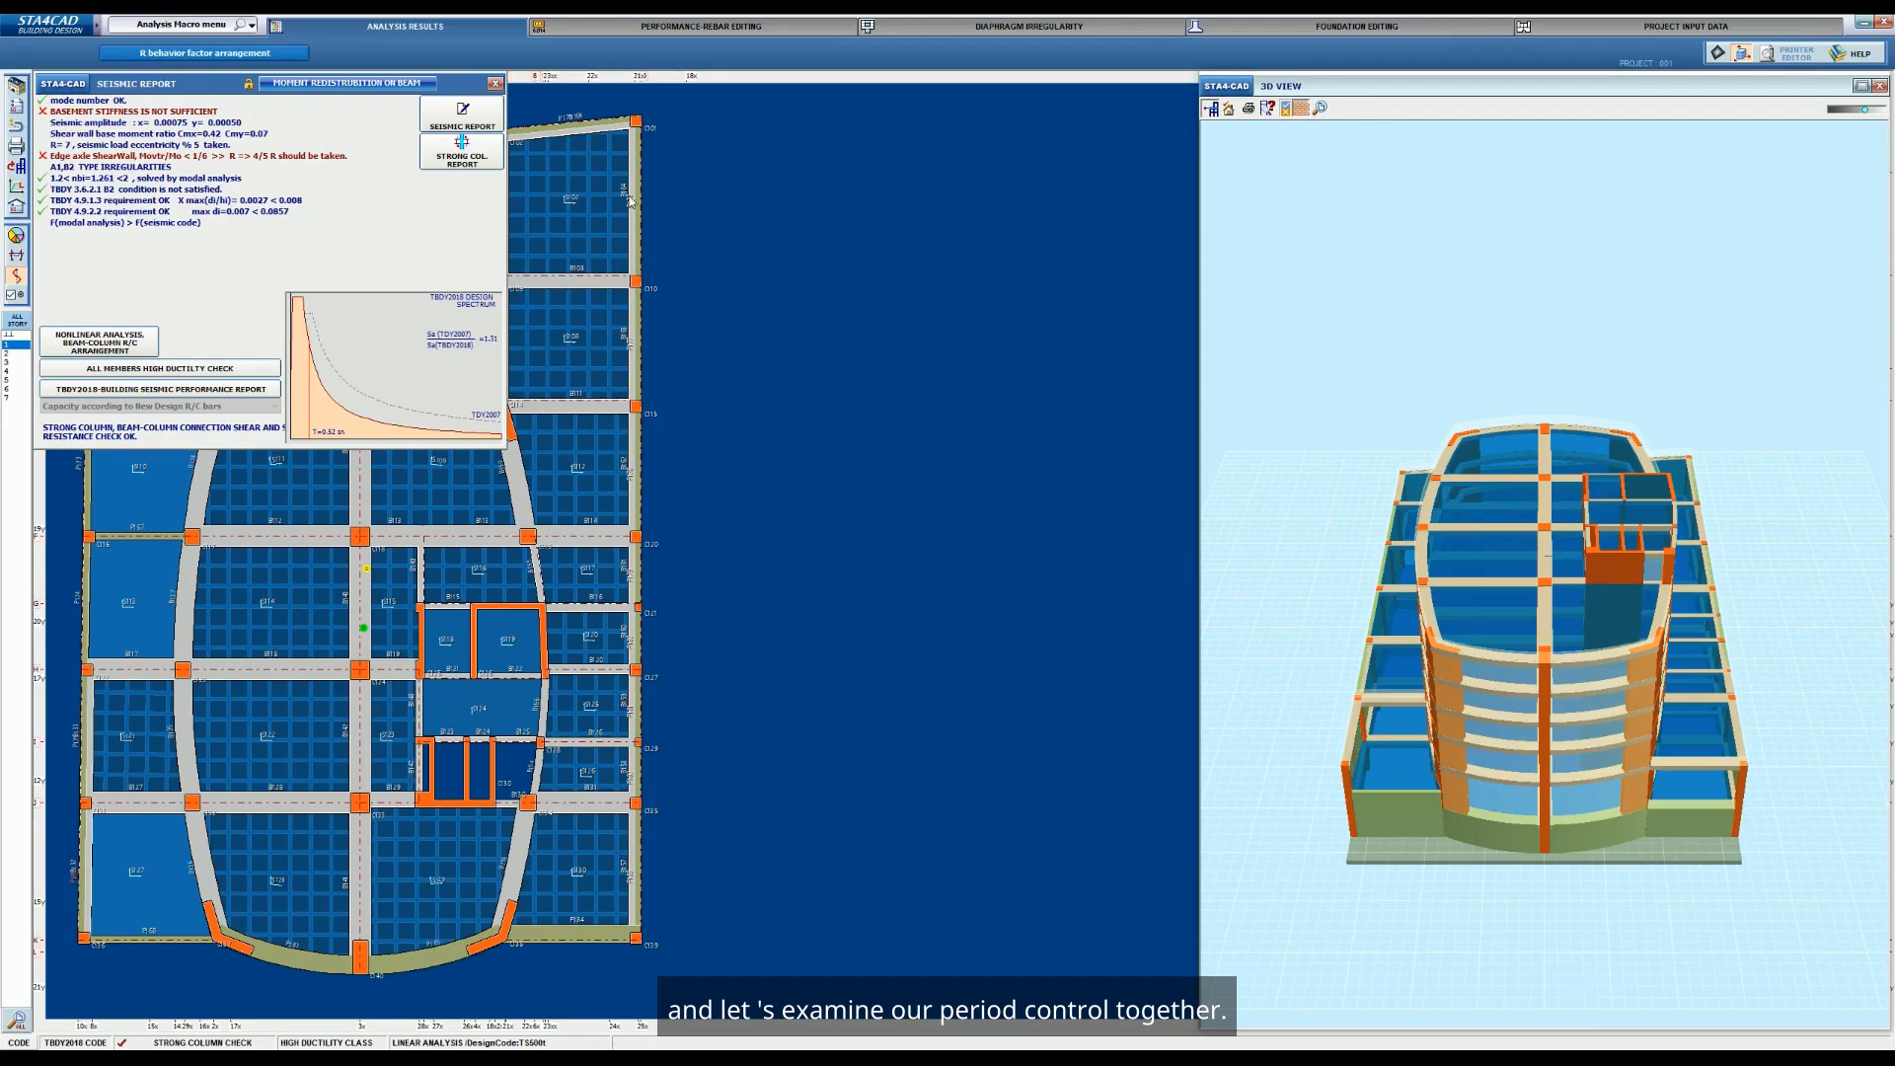
# Examine the TBDY-2018 basement building period and mass participation control for both directions in the seismic report
pyautogui.click(463, 113)
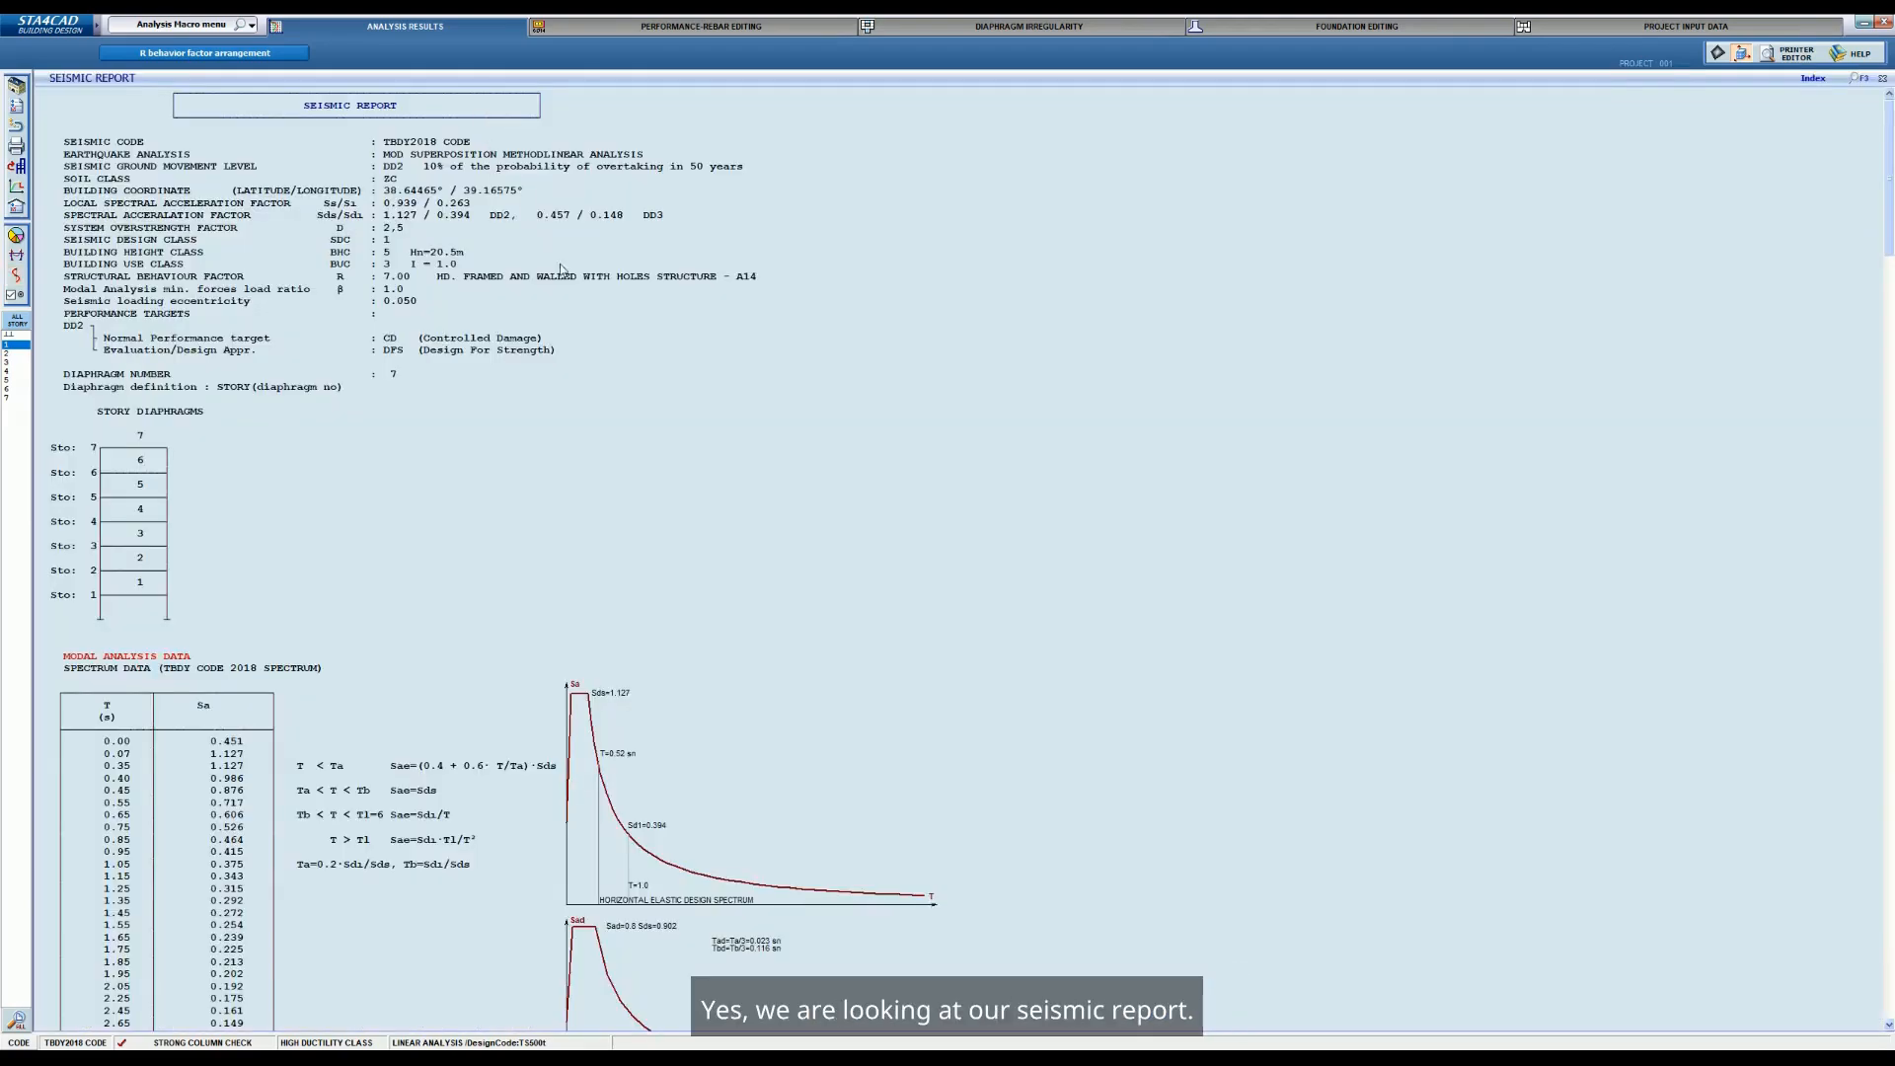
pyautogui.scroll(-15, 588, 368)
pyautogui.scroll(-15, 667, 610)
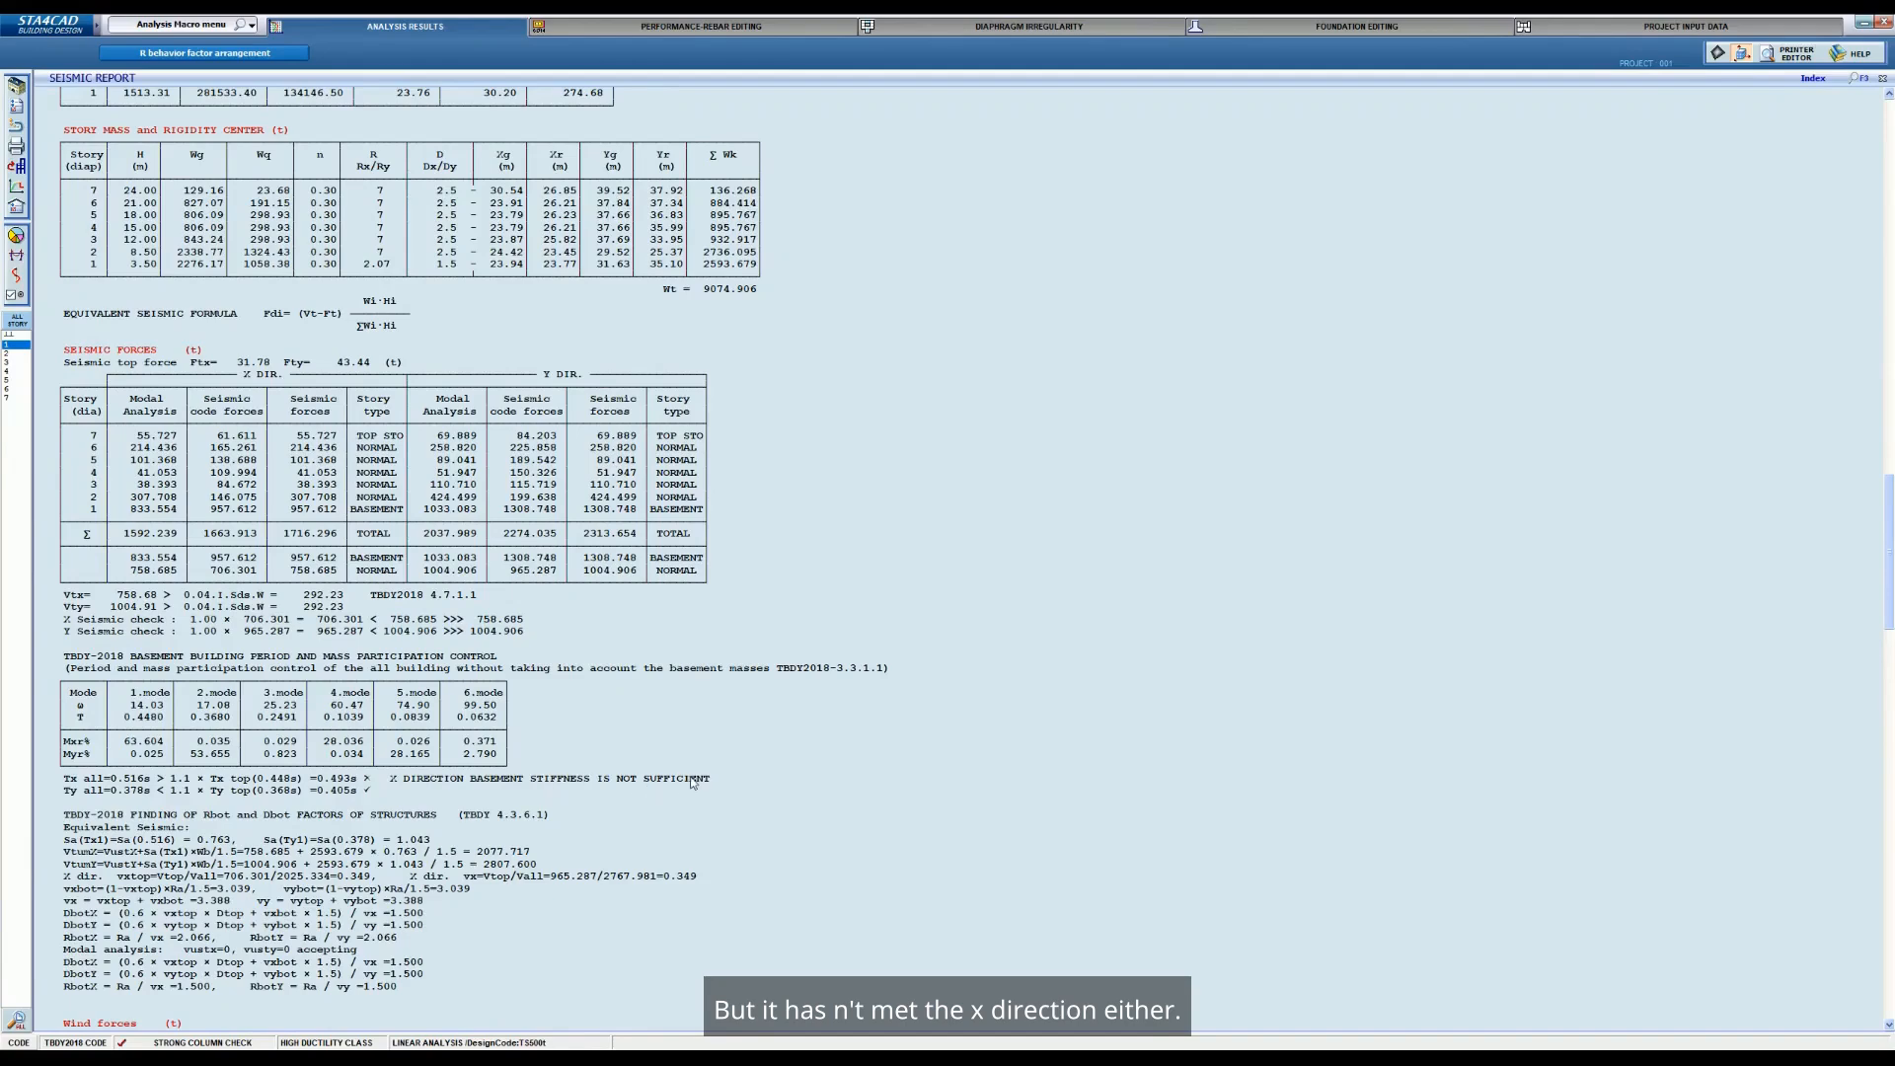
pyautogui.click(17, 277)
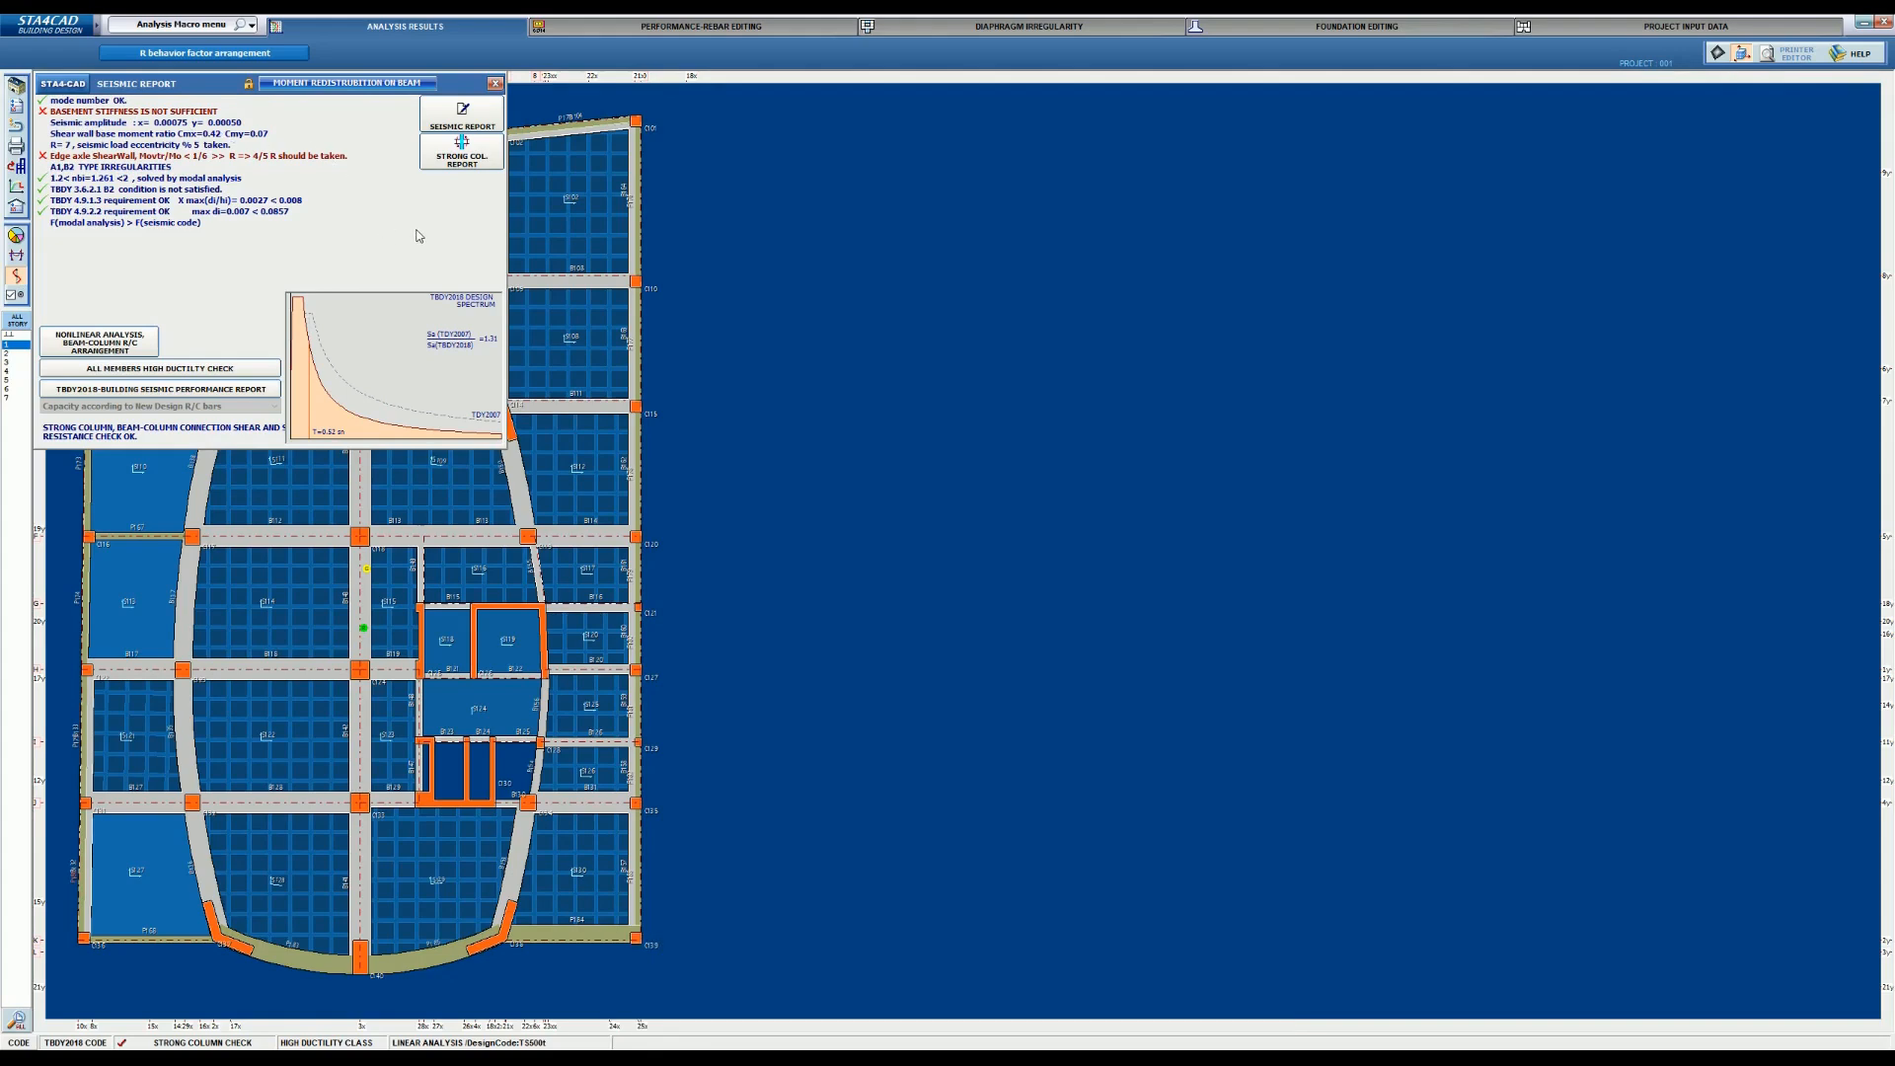
# Return to the project input data and set the effective seismic load level to 0 in the general building data
pyautogui.click(495, 85)
pyautogui.click(1685, 26)
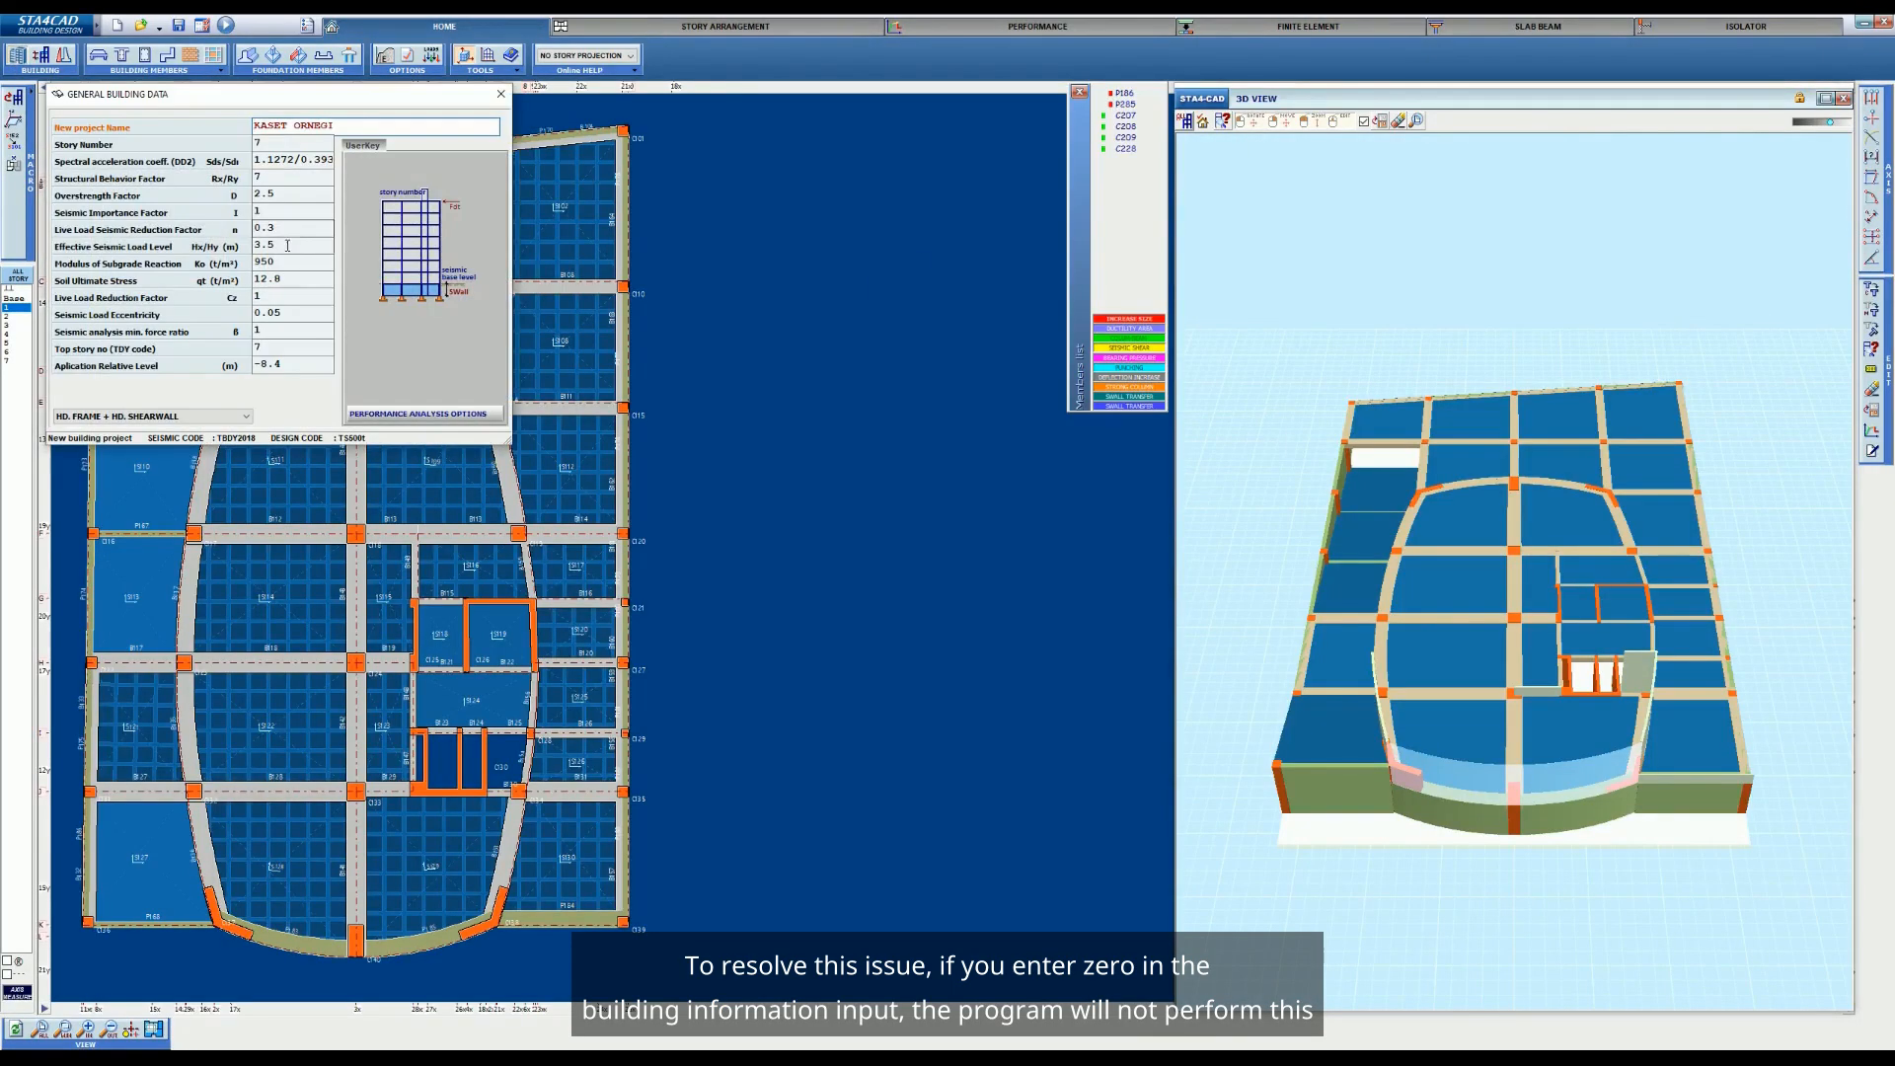
pyautogui.click(291, 245)
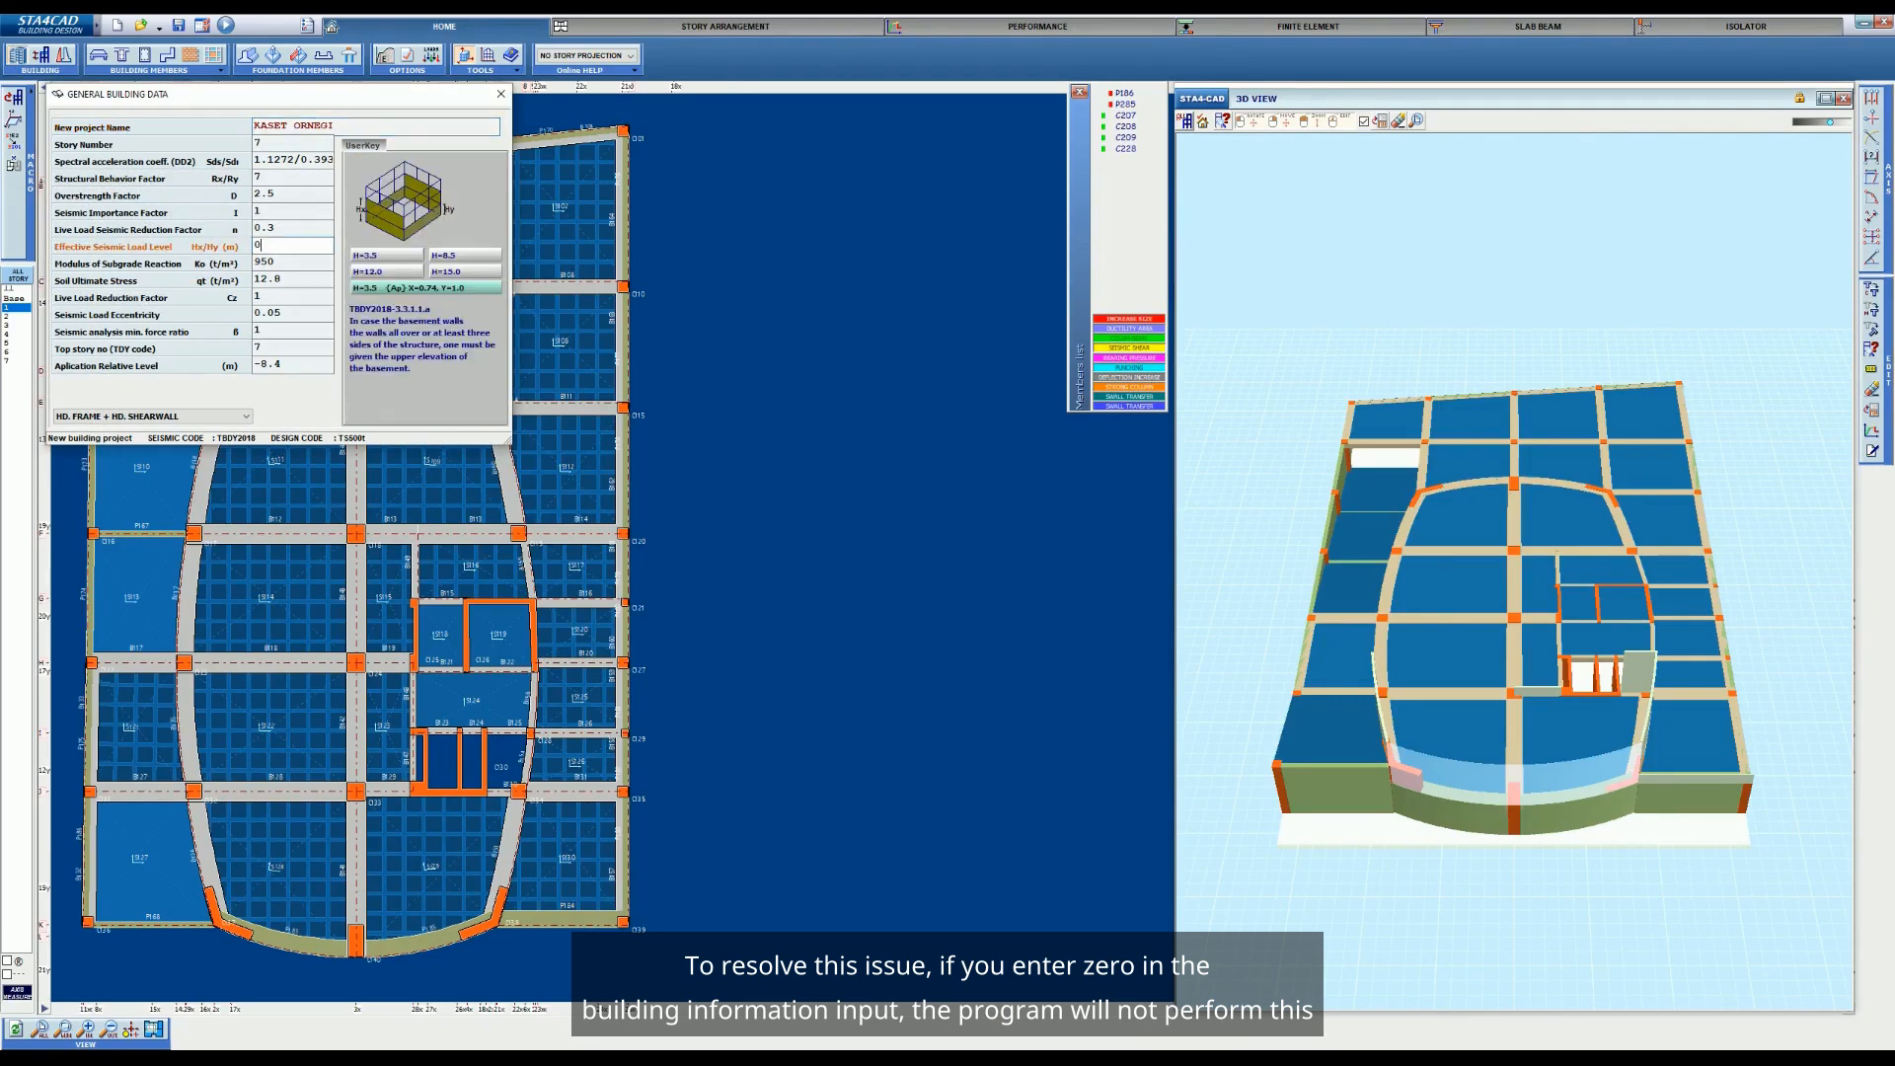
pyautogui.click(500, 94)
# Save the project and rerun the analysis with the zero effective seismic load level
pyautogui.click(178, 24)
pyautogui.click(220, 52)
pyautogui.click(225, 27)
pyautogui.click(286, 26)
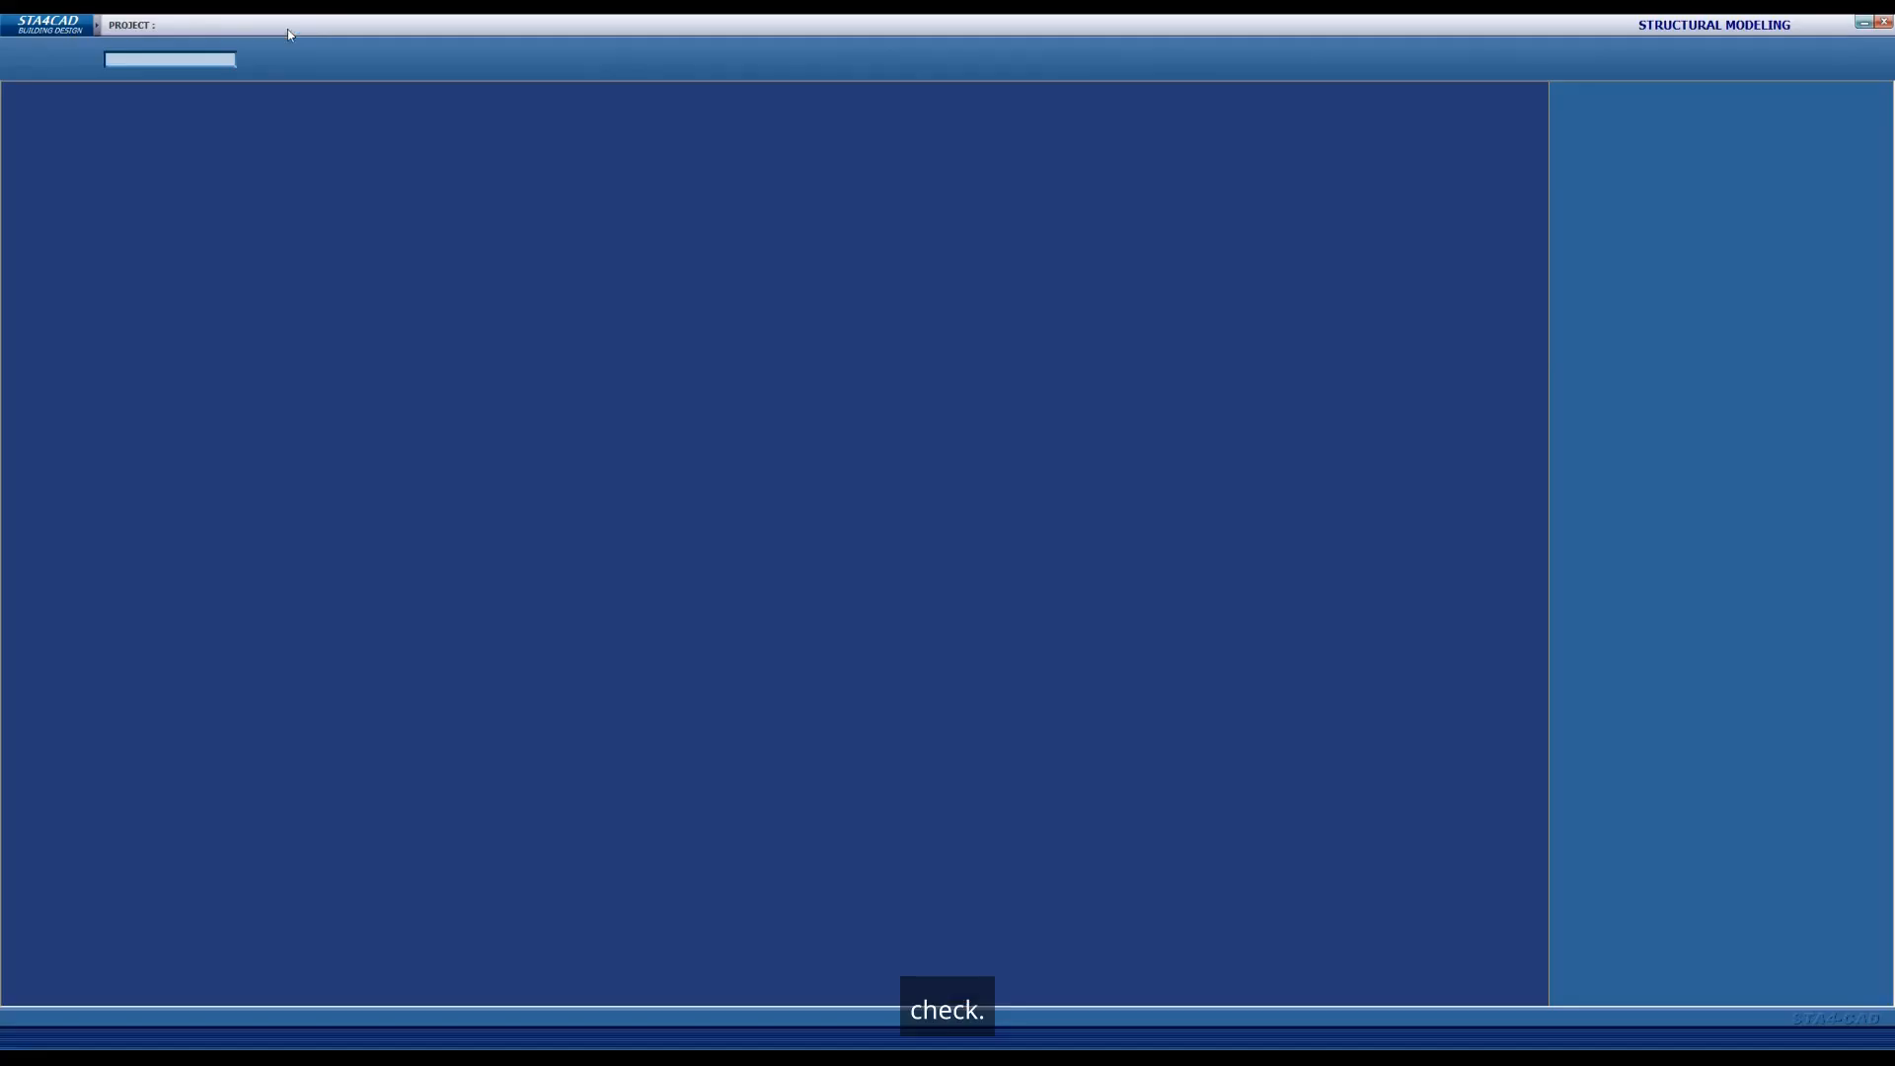